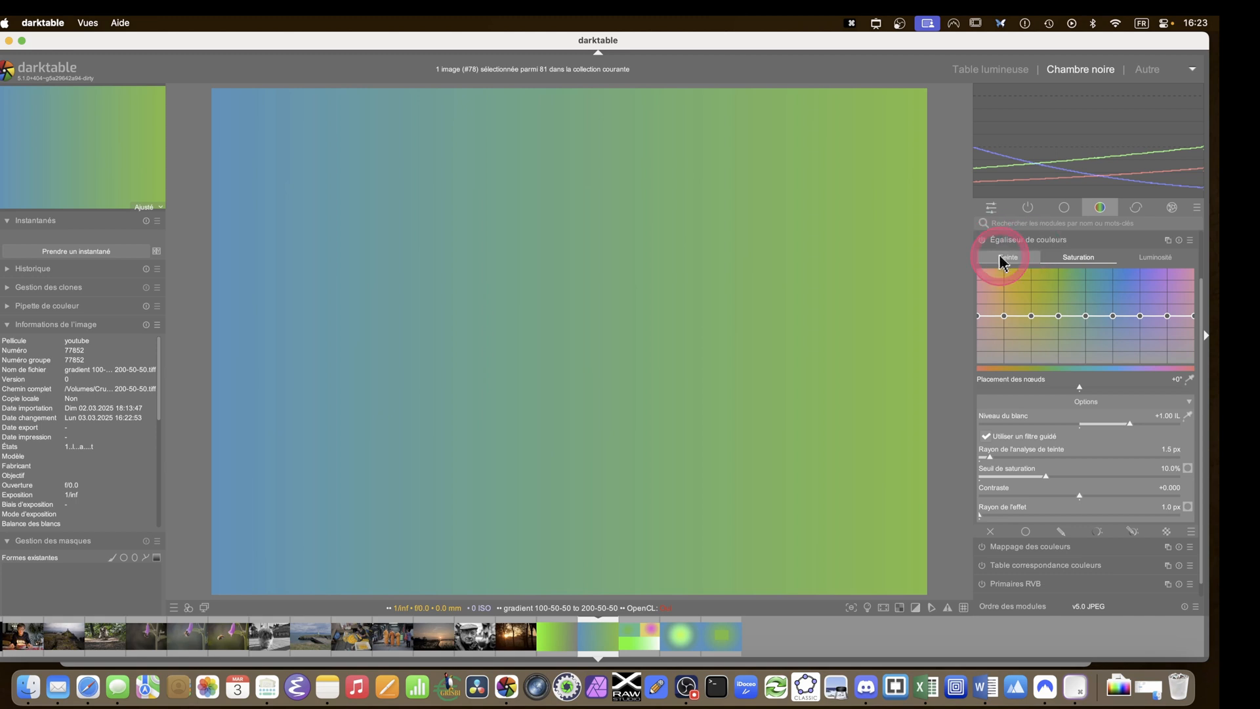
Examine the hue, saturation and luminosity (Teinte, Saturation, Luminosité) curves of the color equalizer module
{"action": "left_click", "coordinate": [1002, 259]}
{"action": "left_click", "coordinate": [1071, 259]}
{"action": "left_click", "coordinate": [1163, 259]}
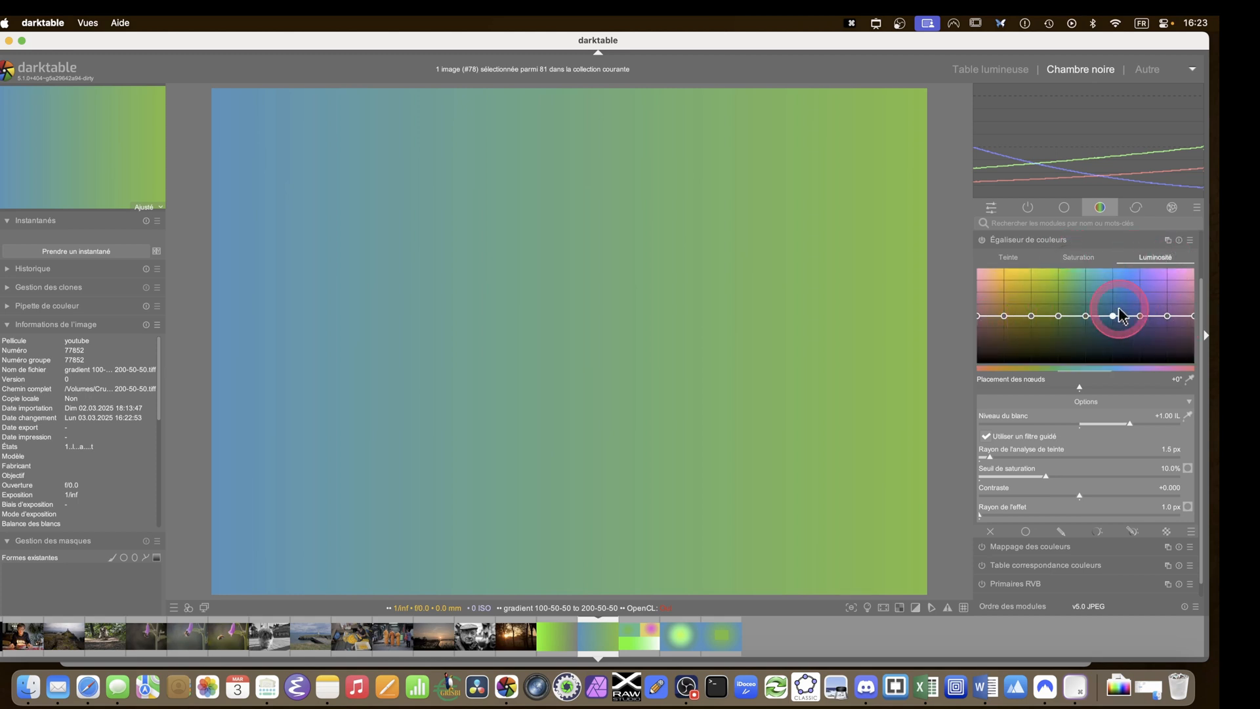
{"action": "left_click", "coordinate": [993, 260]}
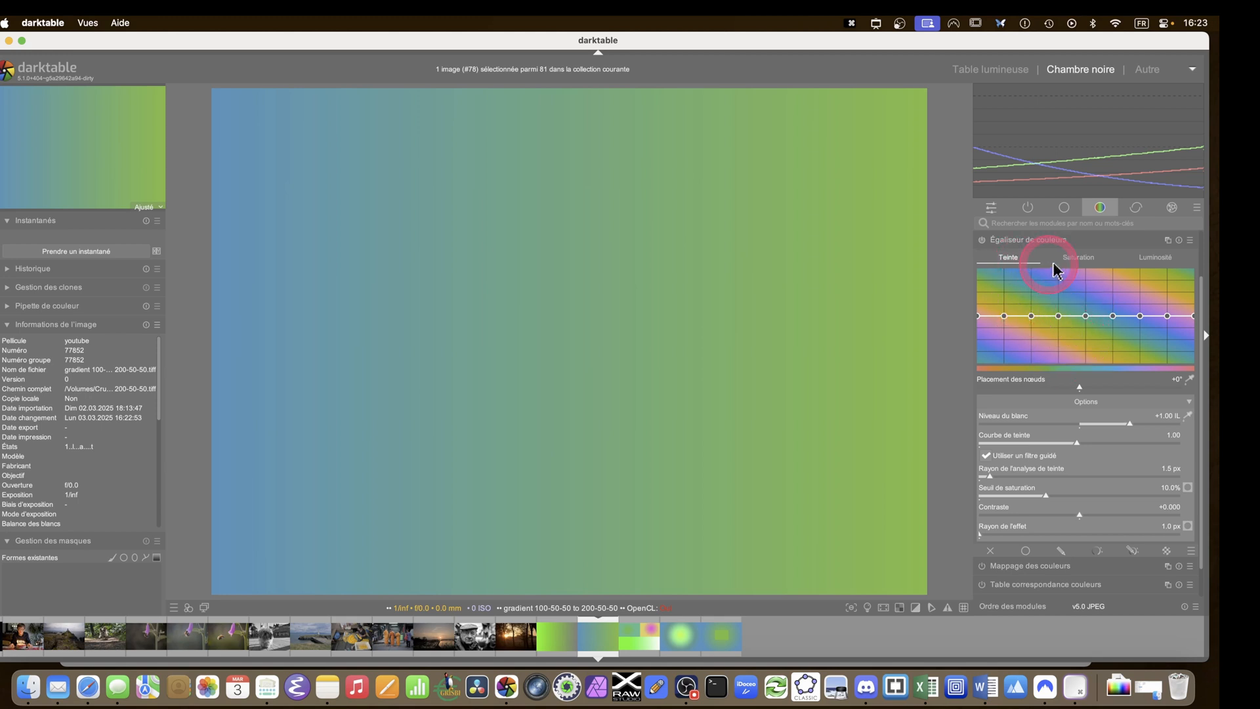
{"action": "left_click", "coordinate": [1086, 258]}
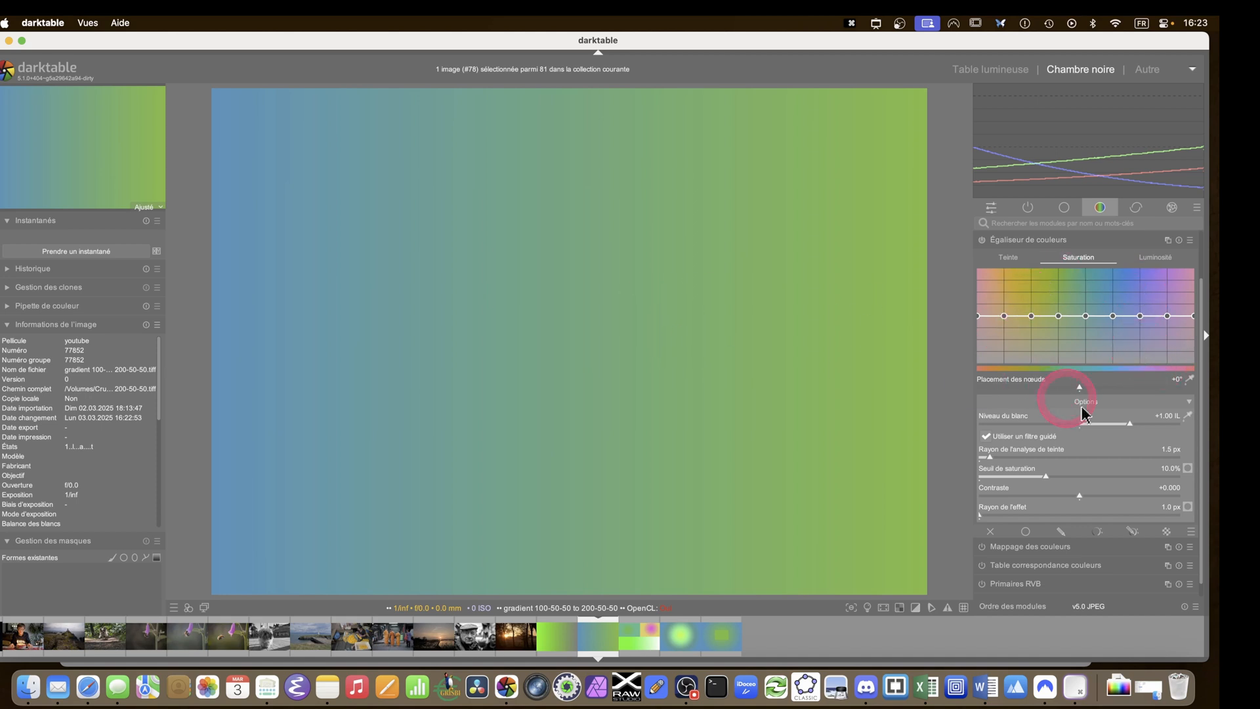
Set the white level (Niveau du blanc) to -1.49 IL by sampling a small area in the upper middle of the gradient
{"action": "left_click", "coordinate": [1189, 416]}
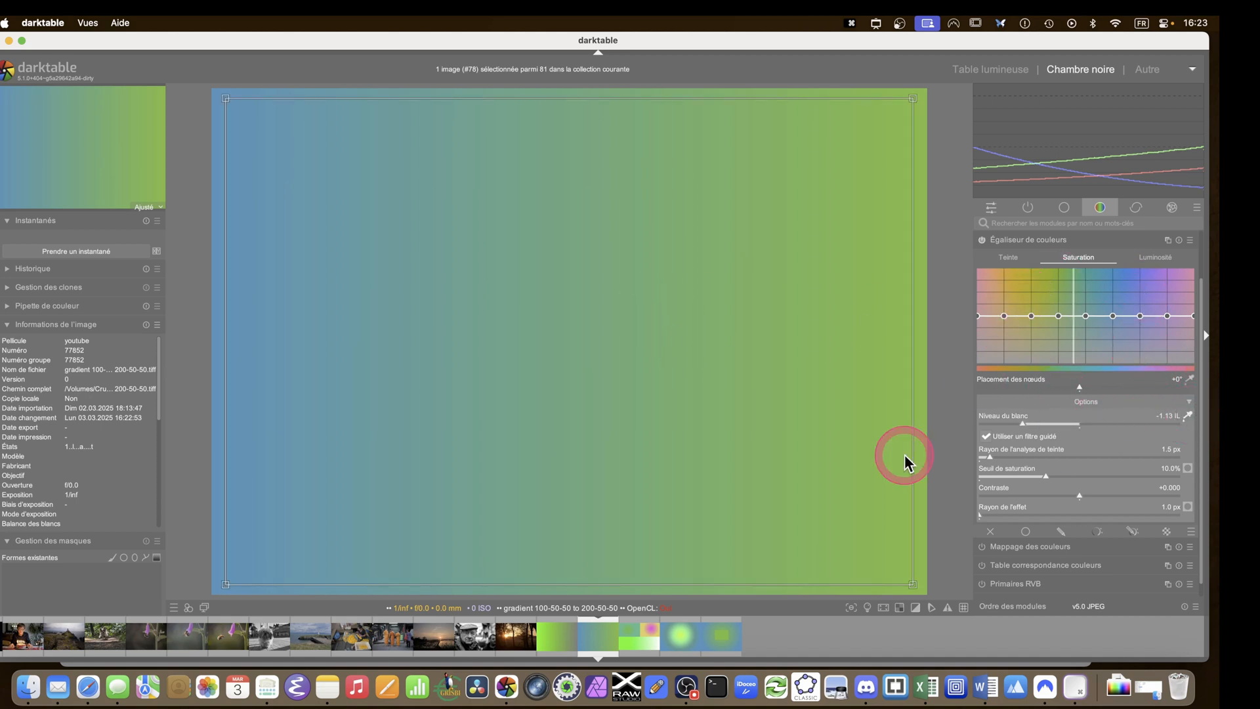
{"action": "left_click", "coordinate": [619, 259]}
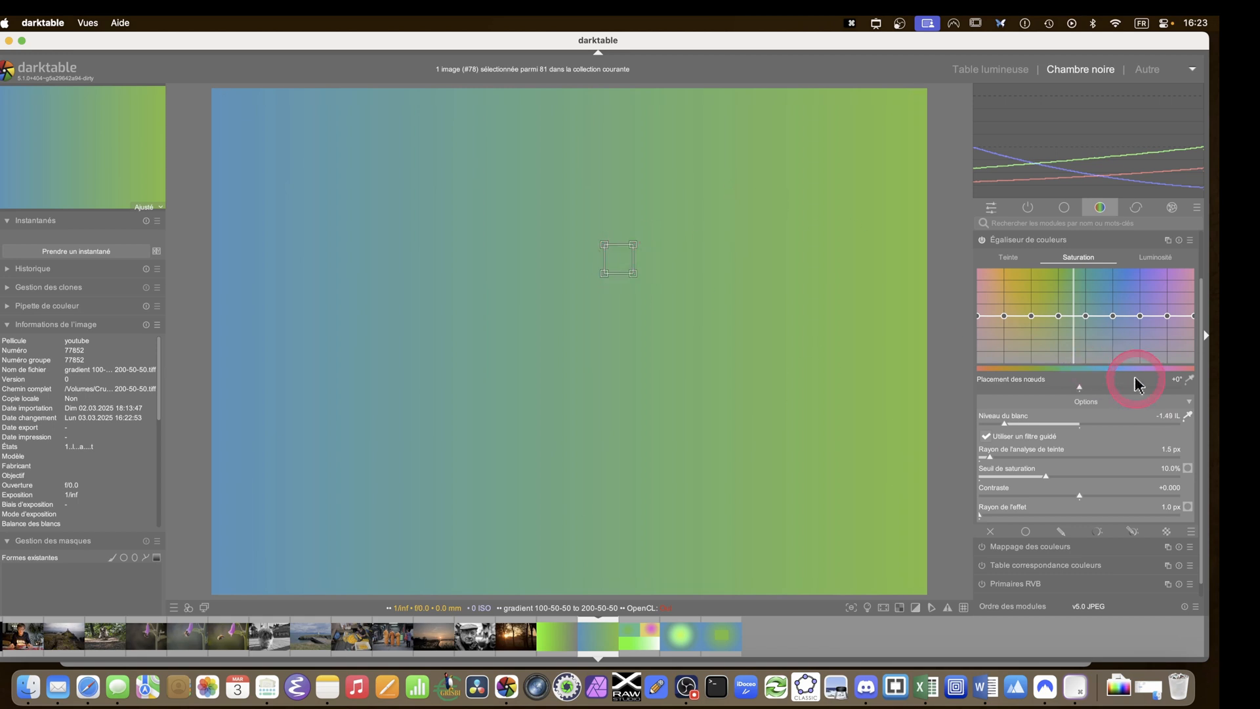
{"action": "left_click", "coordinate": [1187, 417]}
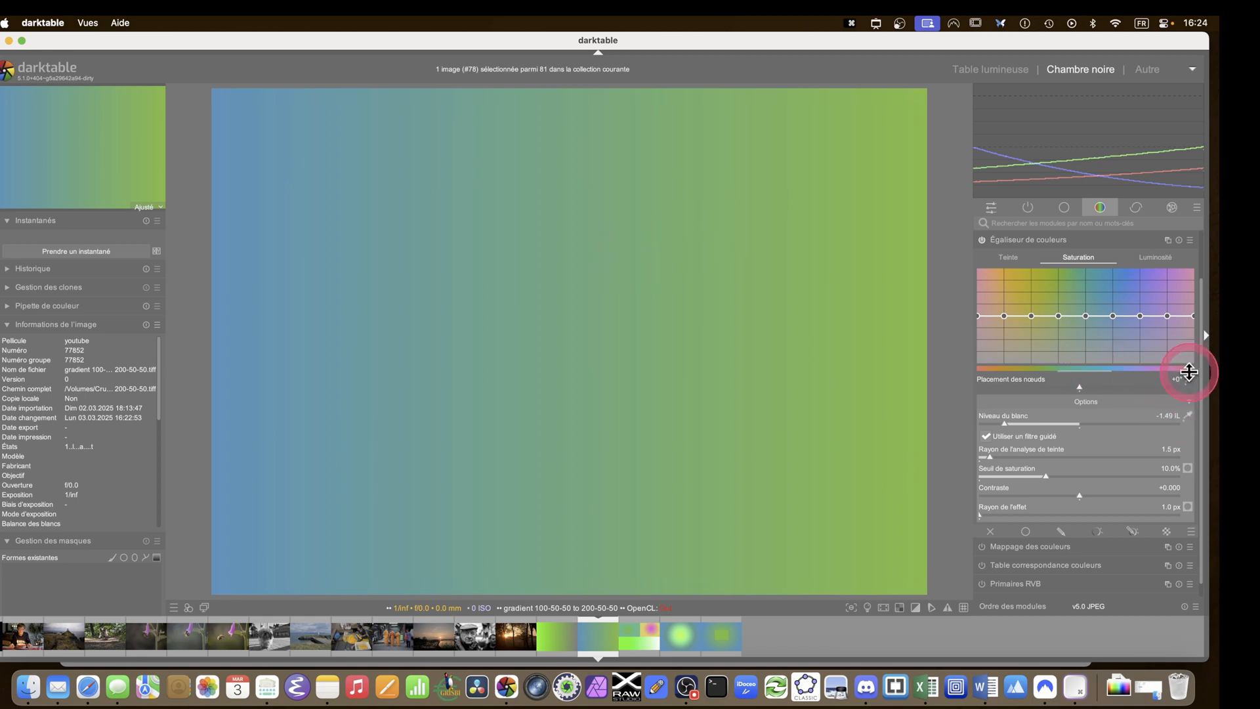
Sample hues at various blue, teal and green spots of the gradient with the node placement picker to locate them on the saturation curve
{"action": "left_click", "coordinate": [1188, 380]}
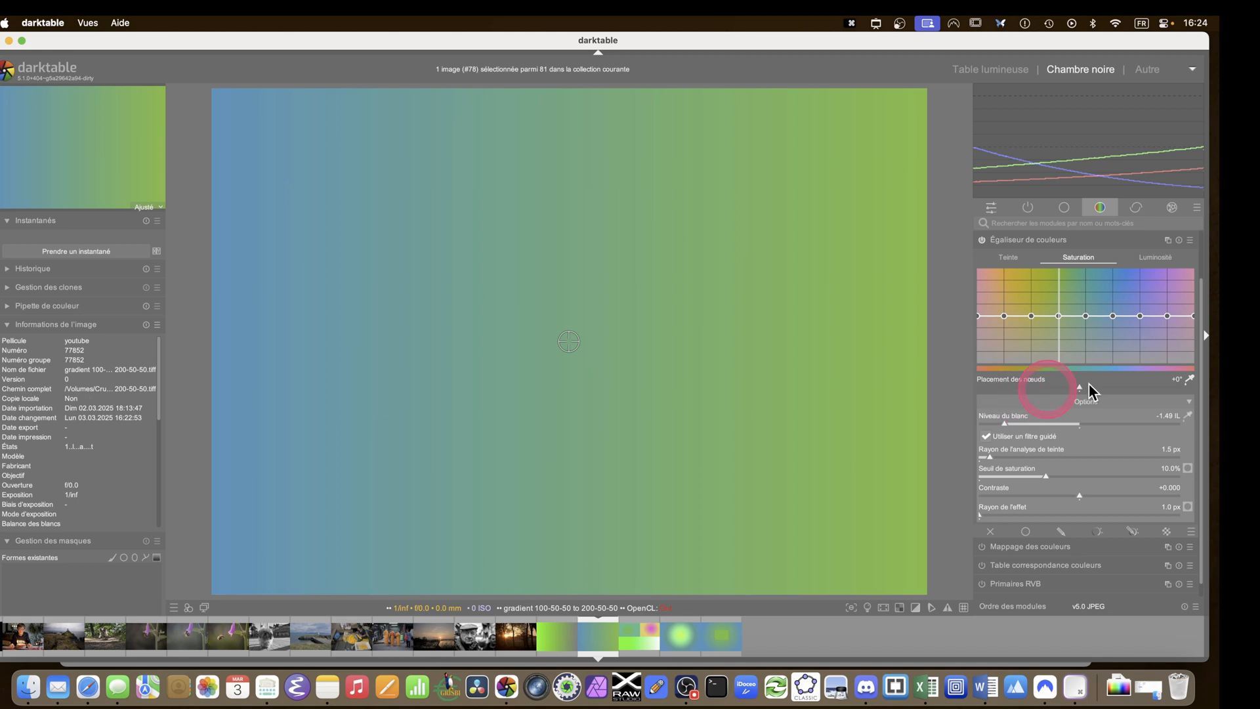
{"action": "left_click", "coordinate": [693, 231]}
{"action": "left_click", "coordinate": [469, 263]}
{"action": "left_click", "coordinate": [562, 401]}
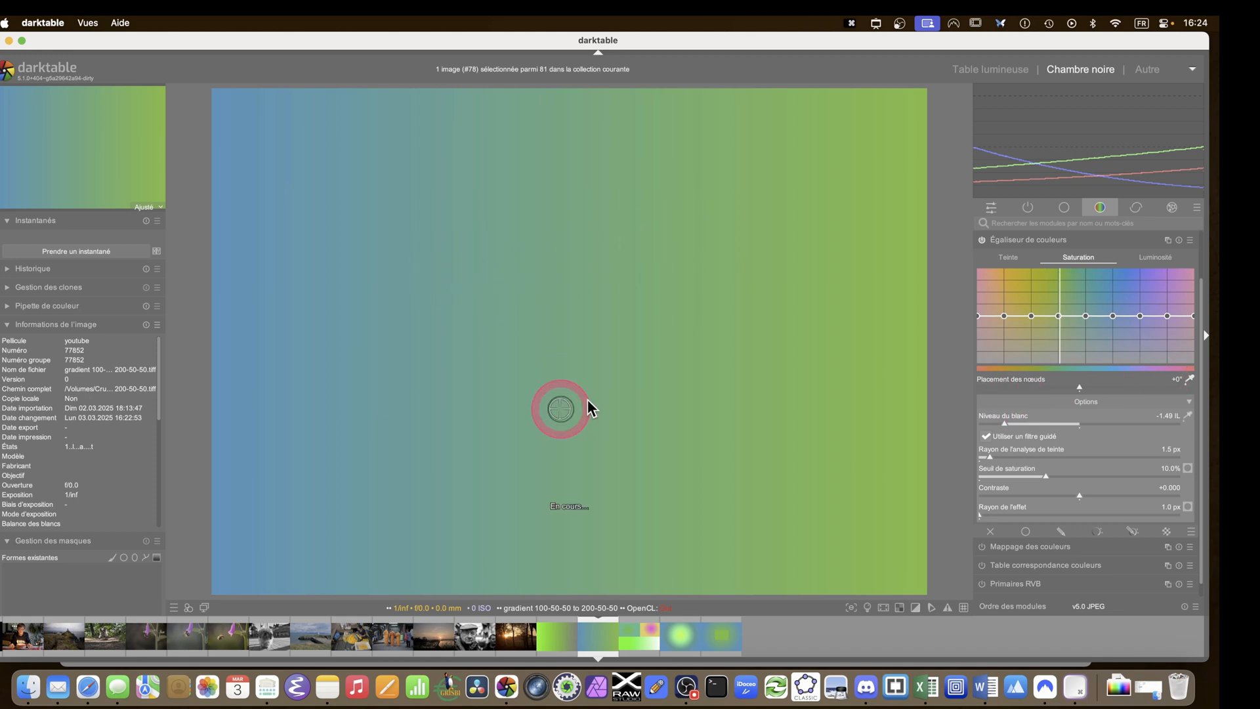
{"action": "left_click", "coordinate": [804, 299]}
{"action": "left_click", "coordinate": [852, 186]}
{"action": "left_click", "coordinate": [350, 243]}
{"action": "left_click", "coordinate": [254, 163]}
{"action": "left_click", "coordinate": [401, 393]}
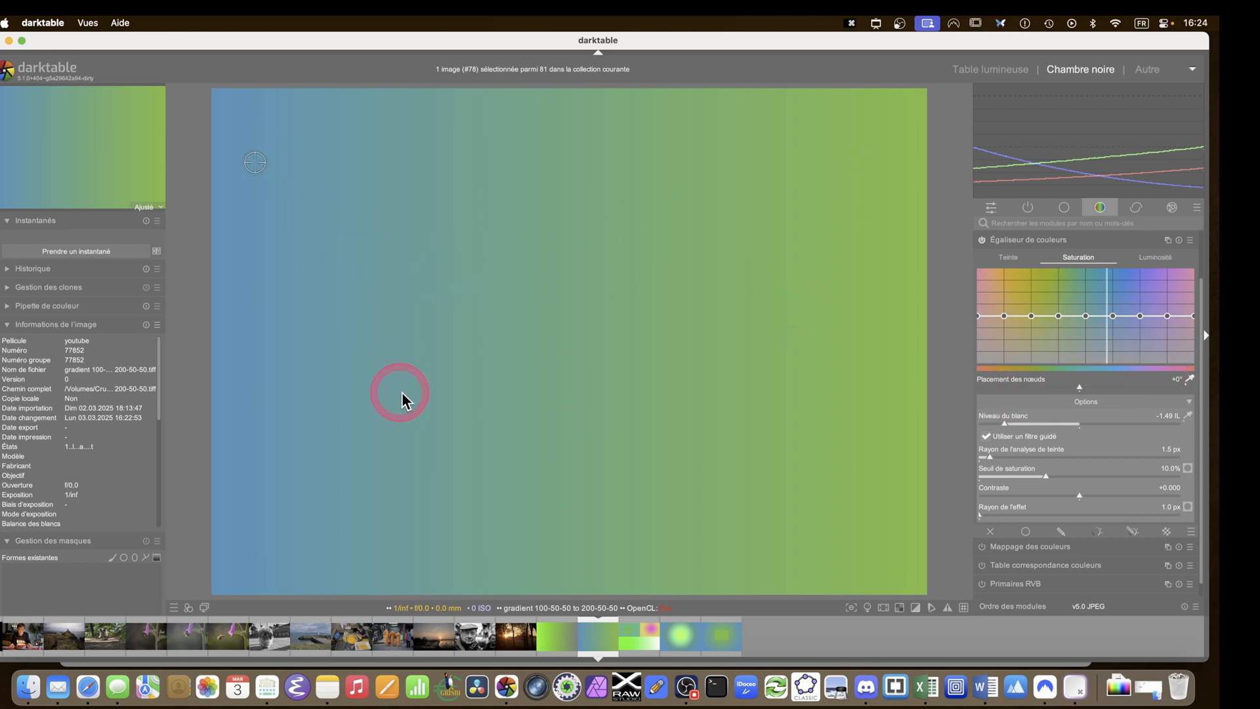
{"action": "left_click", "coordinate": [526, 388]}
{"action": "left_click", "coordinate": [1088, 333]}
{"action": "left_click", "coordinate": [901, 344]}
{"action": "left_click", "coordinate": [712, 319]}
{"action": "left_click", "coordinate": [648, 322]}
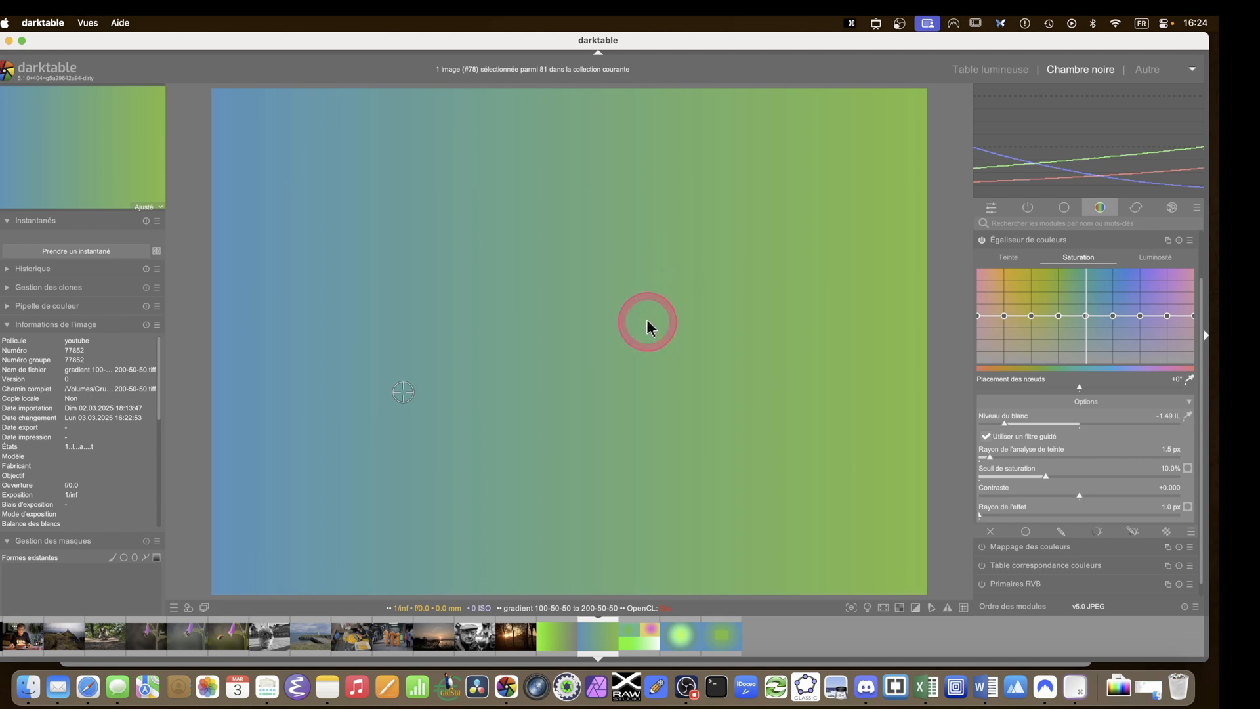
{"action": "left_click", "coordinate": [585, 282]}
{"action": "left_click", "coordinate": [588, 267]}
{"action": "left_click", "coordinate": [583, 290]}
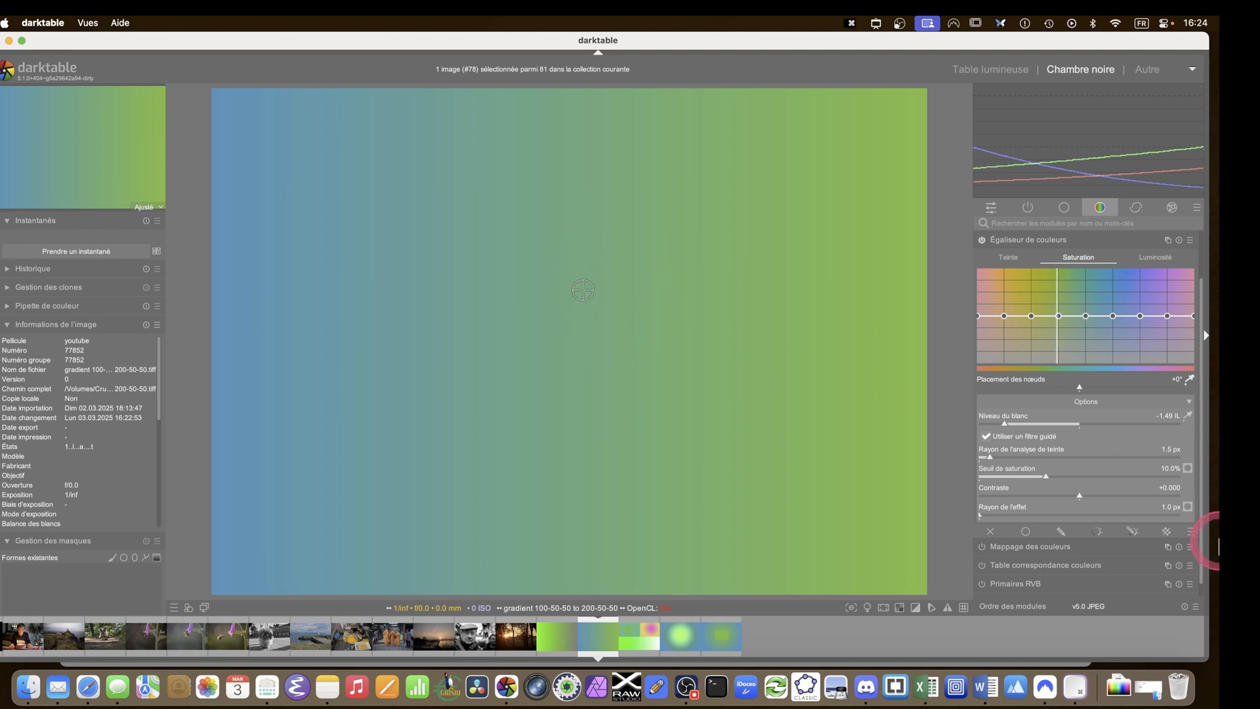
Try raising and lowering the green node on the saturation curve, and reset it
{"action": "scroll", "coordinate": [1073, 363], "scroll_direction": "down", "scroll_amount": 1}
{"action": "left_click_drag", "start_coordinate": [1049, 326], "coordinate": [1058, 289]}
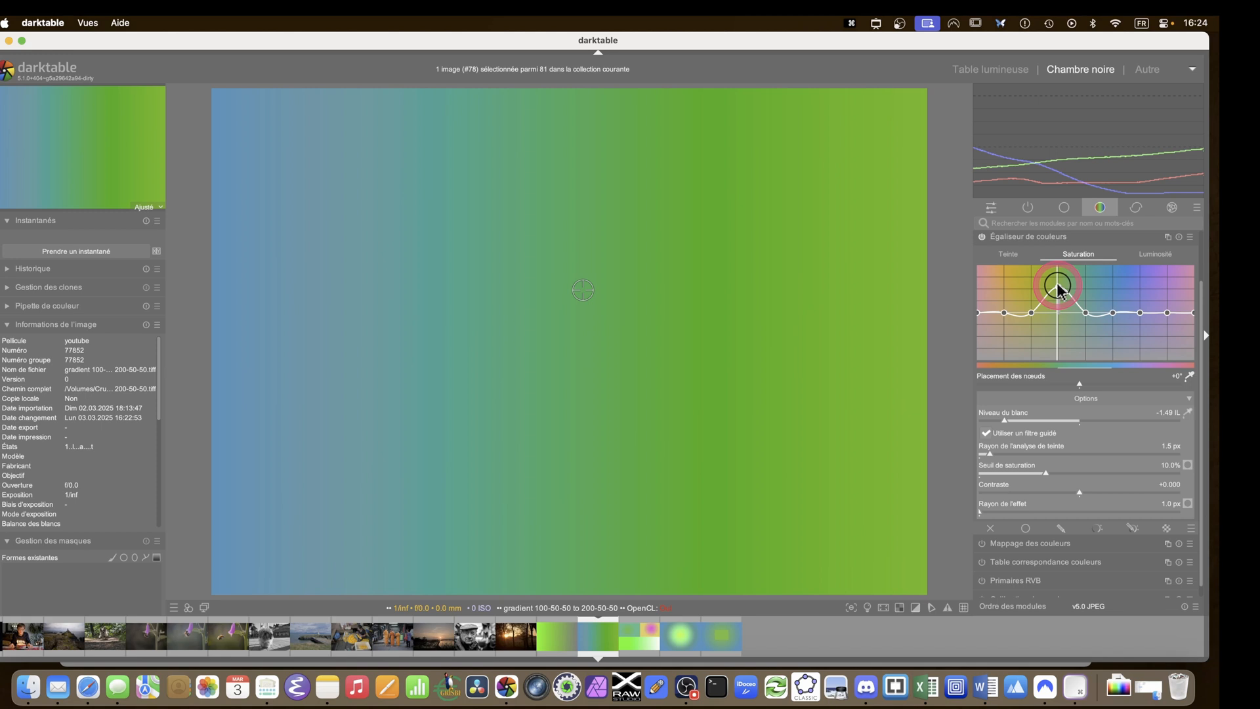
{"action": "left_click_drag", "start_coordinate": [1058, 289], "coordinate": [1059, 360]}
{"action": "double_click", "coordinate": [1057, 358]}
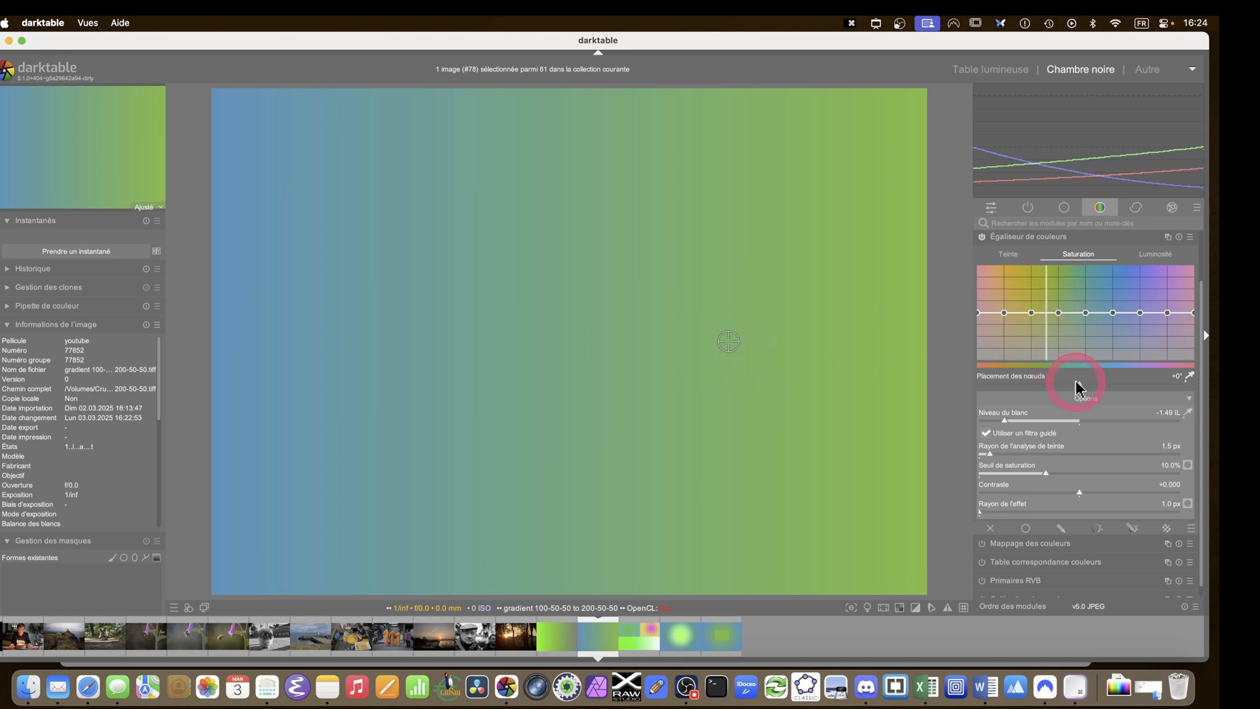
Set the node placement (Placement des nœuds) to -19° so a node aligns with the sampled green hue
{"action": "mouse_move", "coordinate": [1003, 385]}
{"action": "left_mouse_down"}
{"action": "mouse_move", "coordinate": [1189, 391]}
{"action": "mouse_move", "coordinate": [984, 385]}
{"action": "mouse_move", "coordinate": [1018, 387]}
{"action": "mouse_move", "coordinate": [994, 388]}
{"action": "left_mouse_up"}
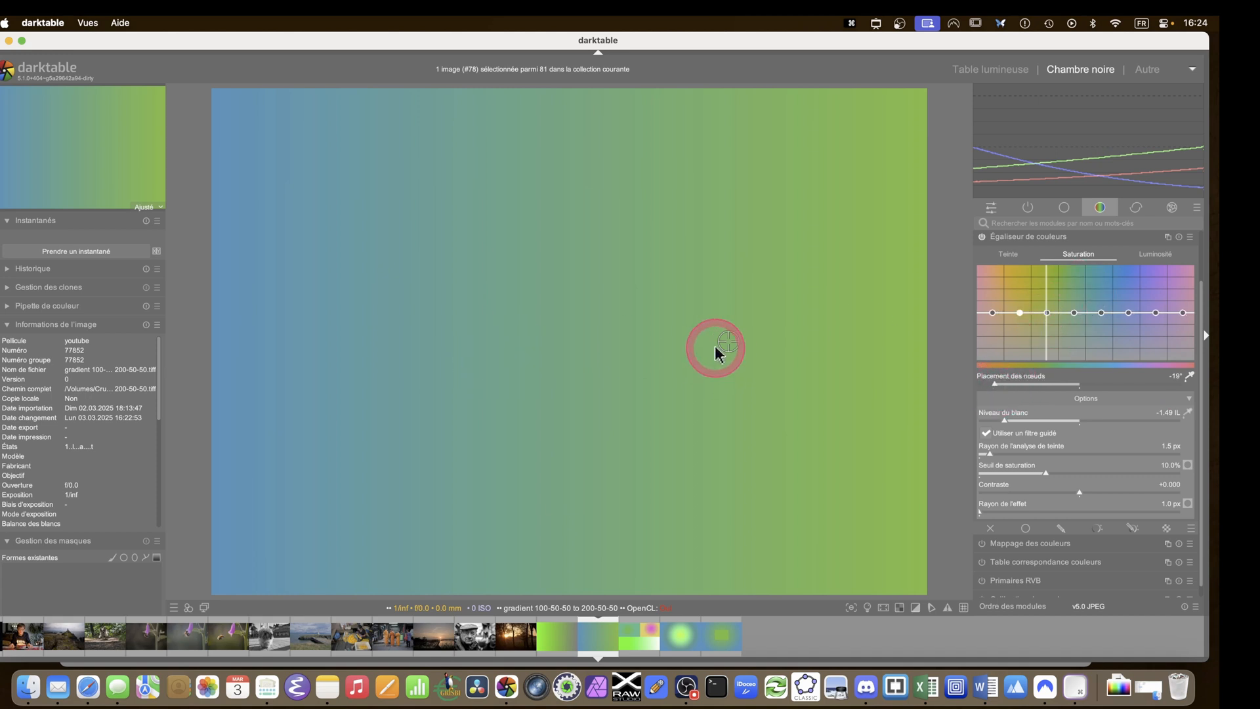
Try a raised saturation and a lowered luminosity on the green node, and reset both nodes
{"action": "mouse_move", "coordinate": [1053, 314]}
{"action": "left_mouse_down"}
{"action": "mouse_move", "coordinate": [1050, 287]}
{"action": "mouse_move", "coordinate": [1054, 348]}
{"action": "mouse_move", "coordinate": [1046, 282]}
{"action": "mouse_move", "coordinate": [1048, 336]}
{"action": "left_mouse_up"}
{"action": "left_click", "coordinate": [1155, 254]}
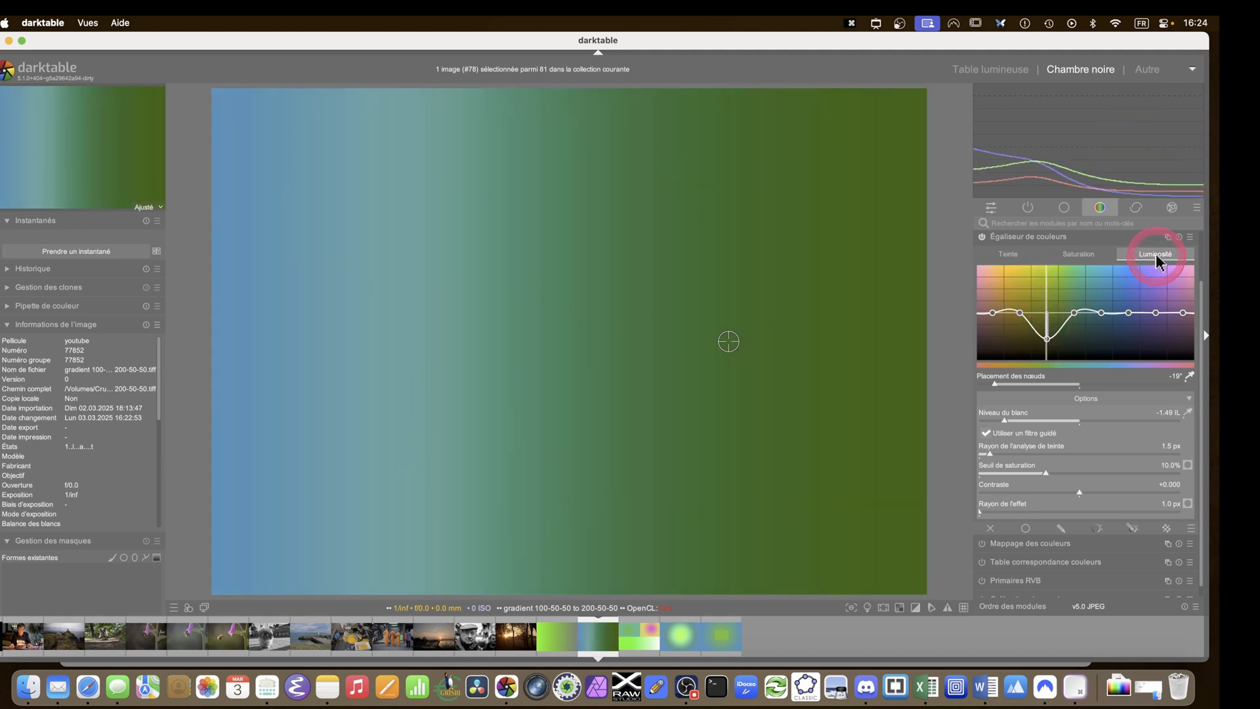
{"action": "double_click", "coordinate": [1048, 339]}
{"action": "left_click", "coordinate": [1075, 255]}
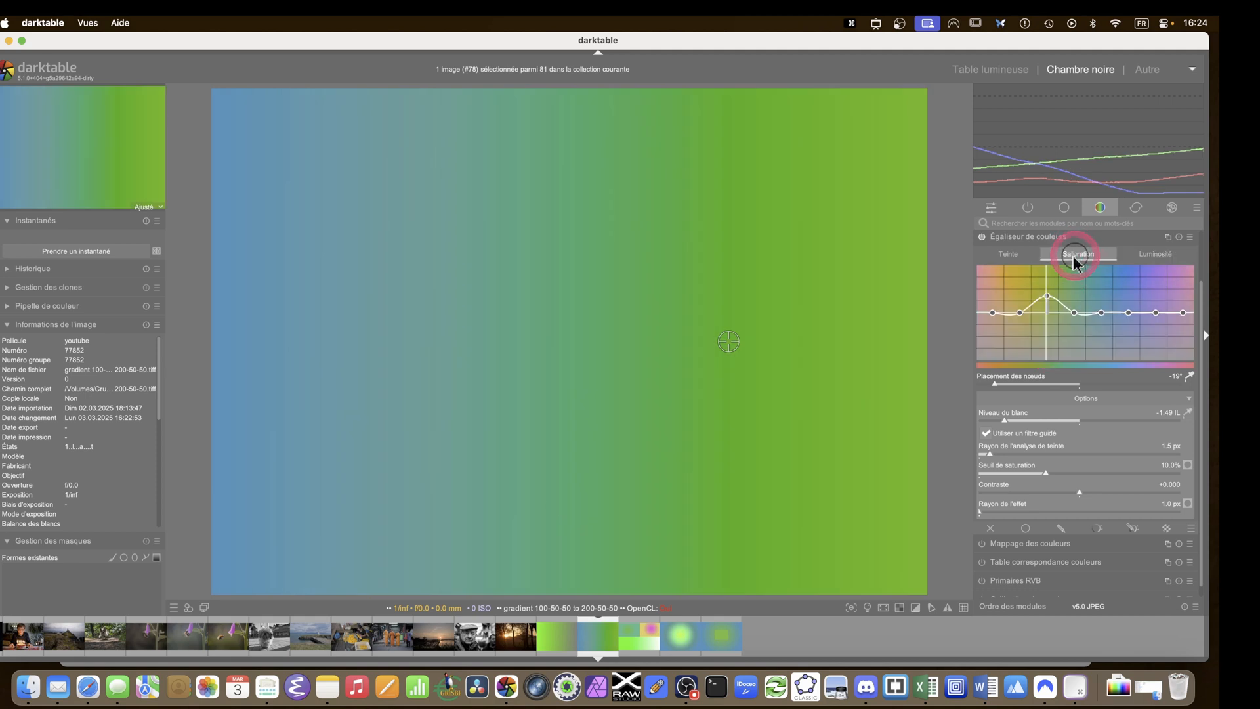
{"action": "double_click", "coordinate": [1049, 294]}
Lower the green node on the hue curve to -81.97° to turn the greens orange
{"action": "left_click", "coordinate": [1020, 260]}
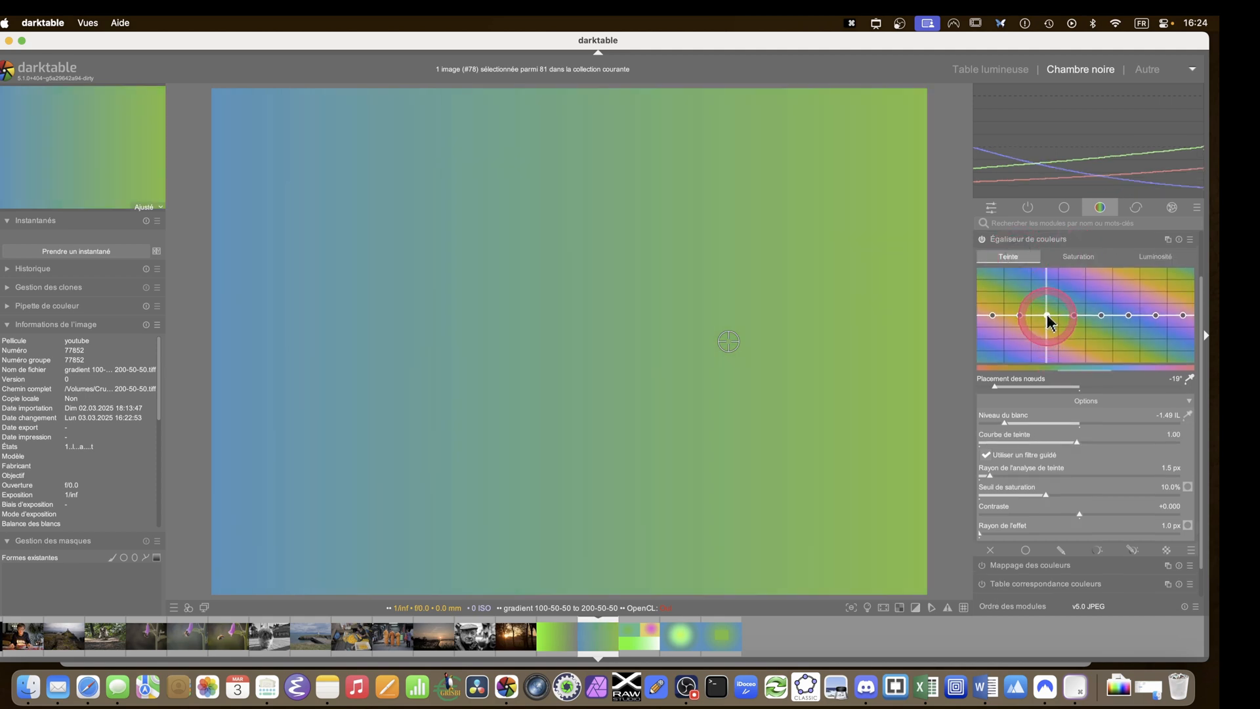
{"action": "left_click_drag", "start_coordinate": [1046, 316], "coordinate": [1042, 341]}
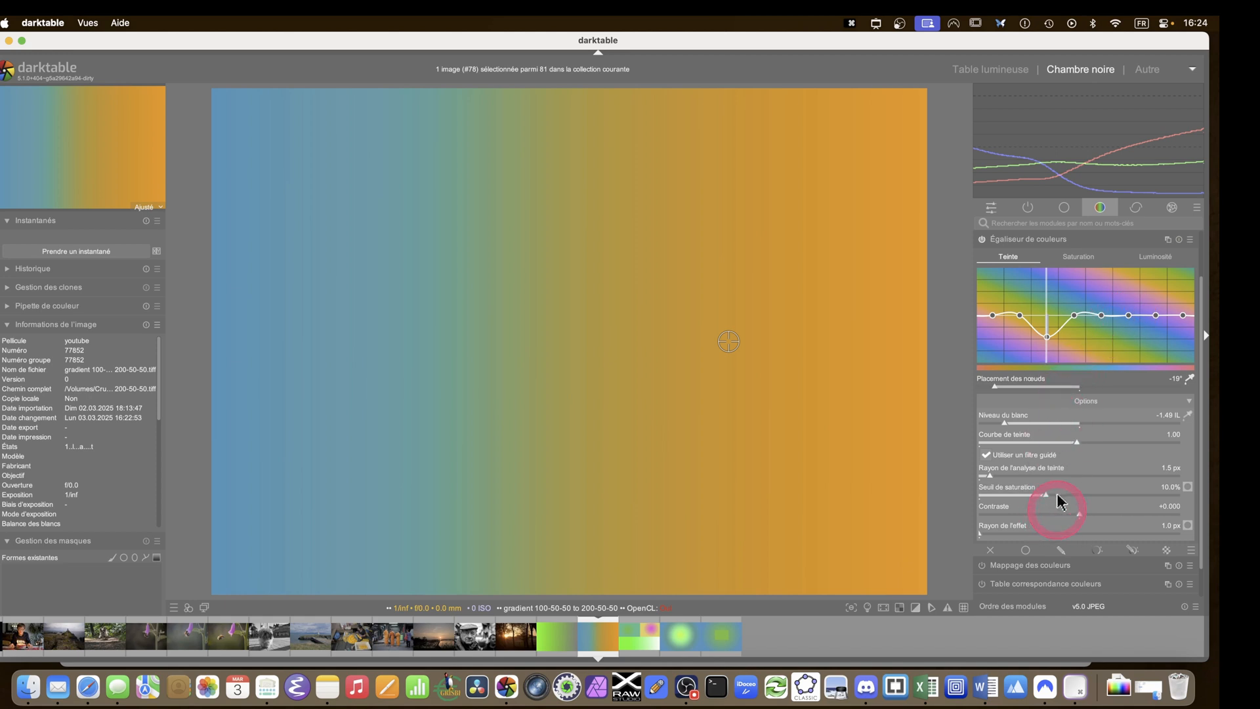
Collapse and reopen the module's options, and switch the guided filter off and back on
{"action": "scroll", "coordinate": [1028, 381], "scroll_direction": "down", "scroll_amount": 2}
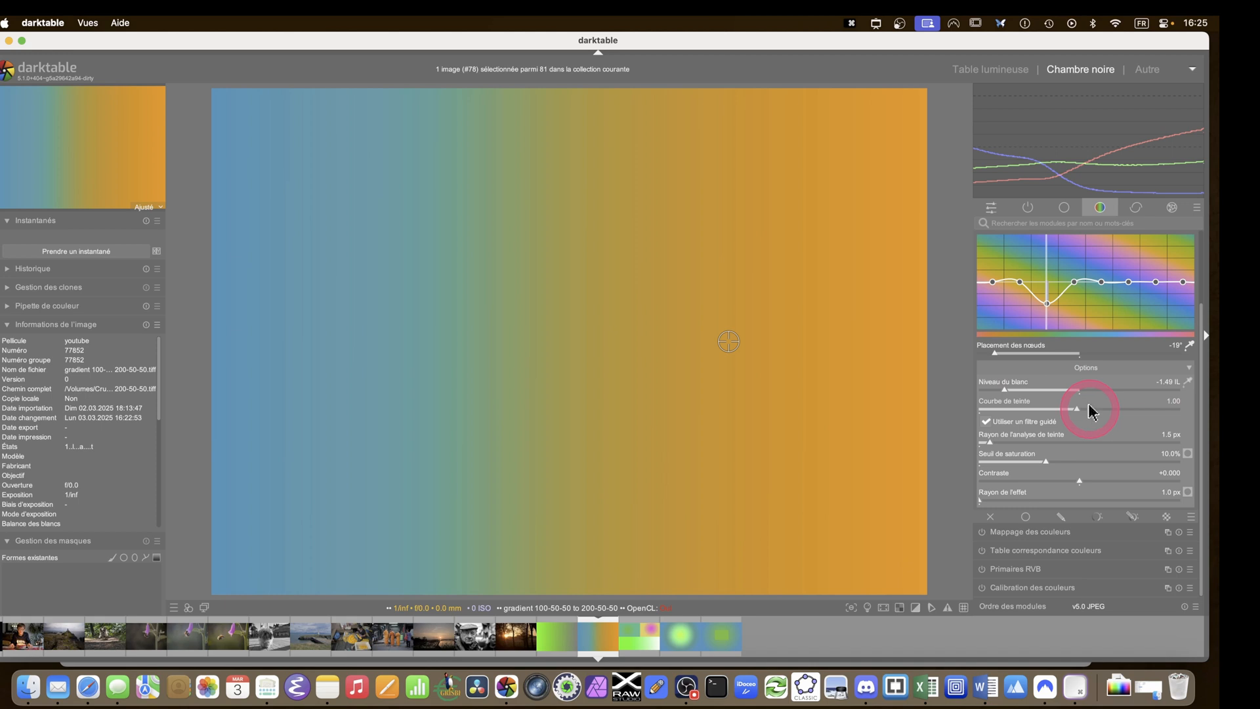
{"action": "left_click", "coordinate": [1189, 367]}
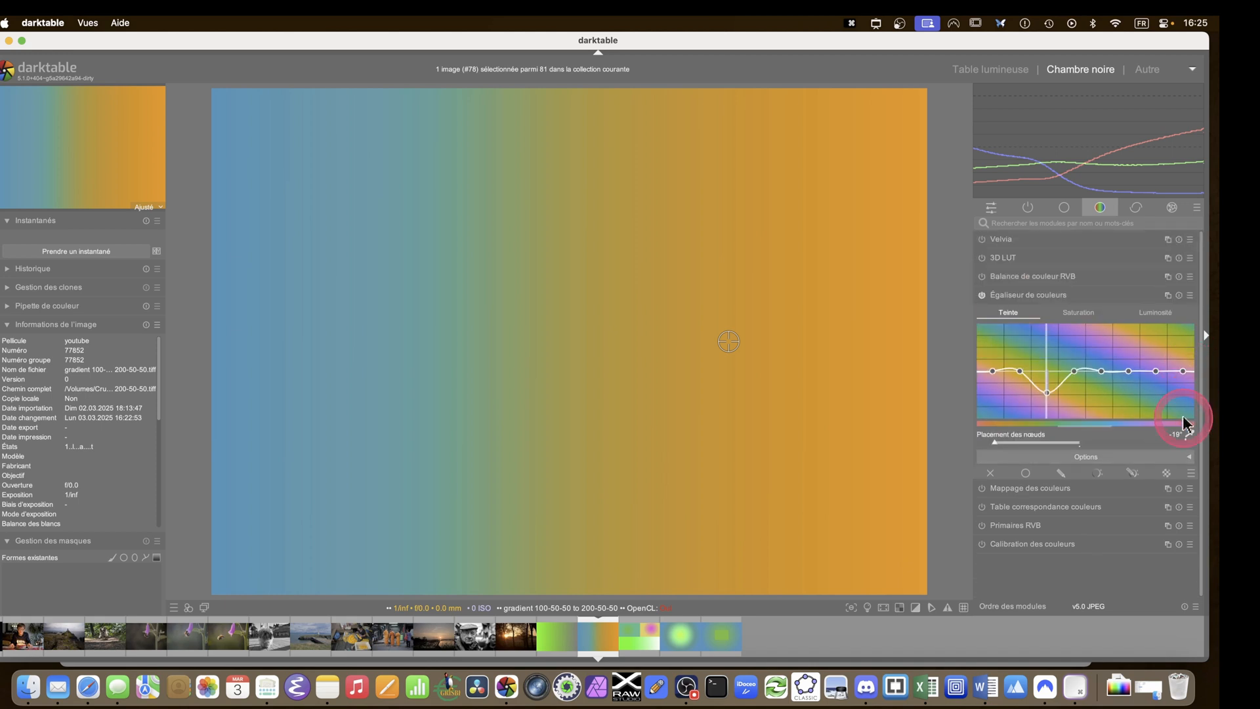
{"action": "left_click", "coordinate": [1188, 460]}
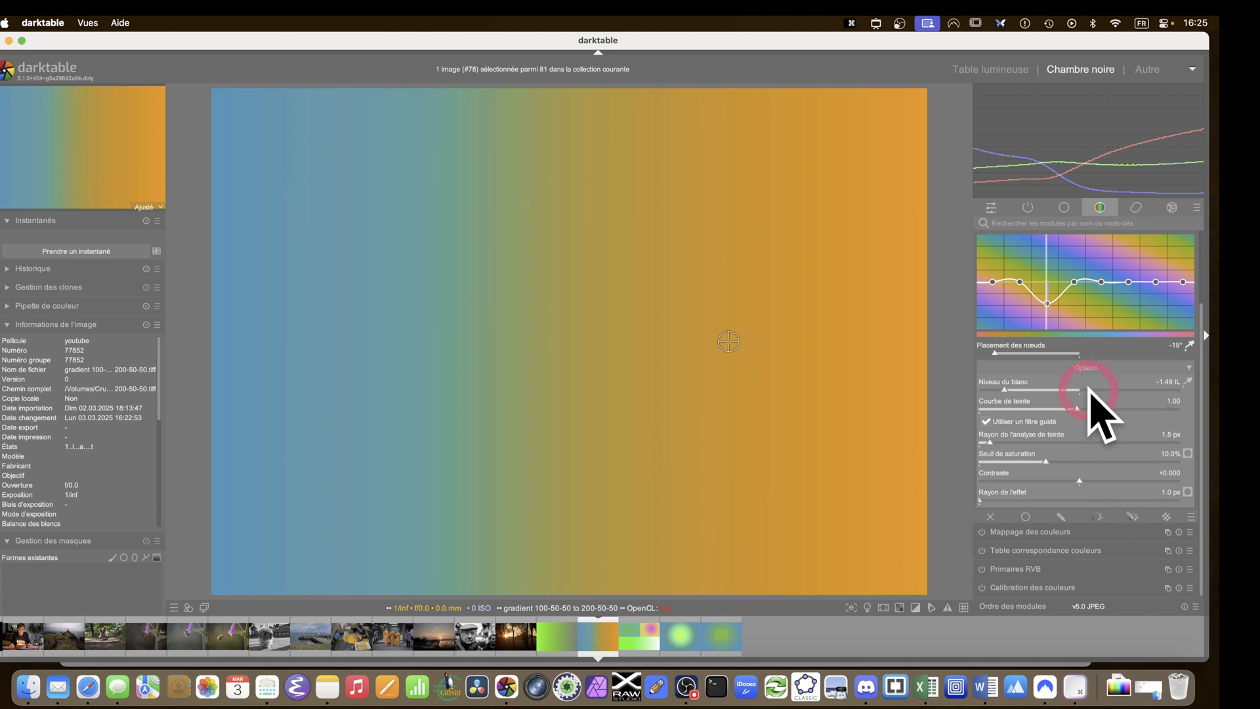
{"action": "left_click", "coordinate": [986, 424]}
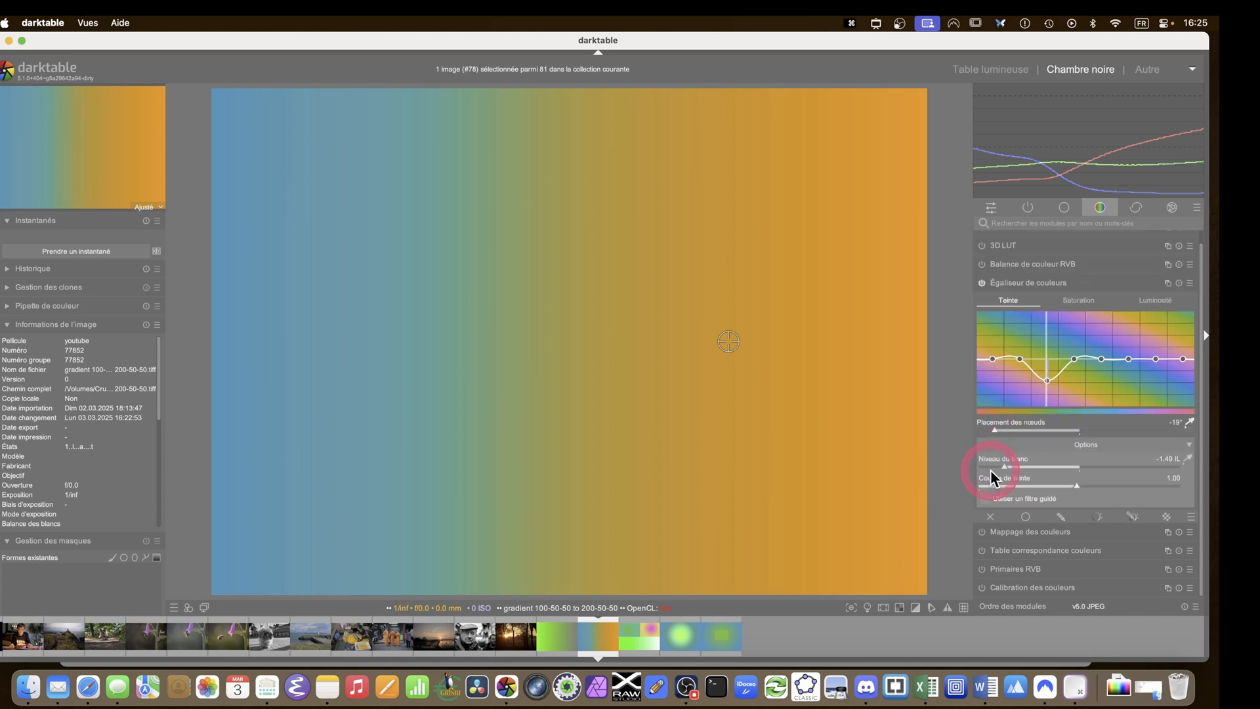
{"action": "left_click", "coordinate": [984, 500]}
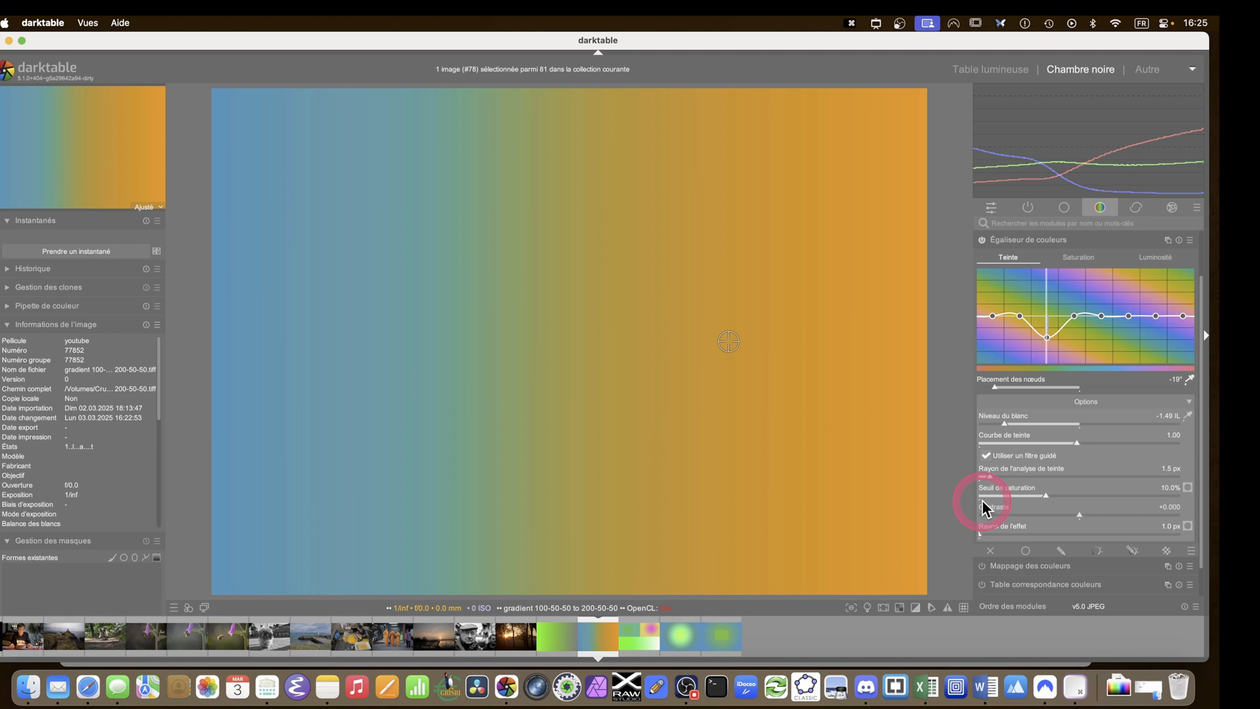
Switch the color equalizer to its per-color slider layout, try positive hue shifts on Vert and on Jaune (+108.00°), and reset each
{"action": "middle_click", "coordinate": [1092, 294]}
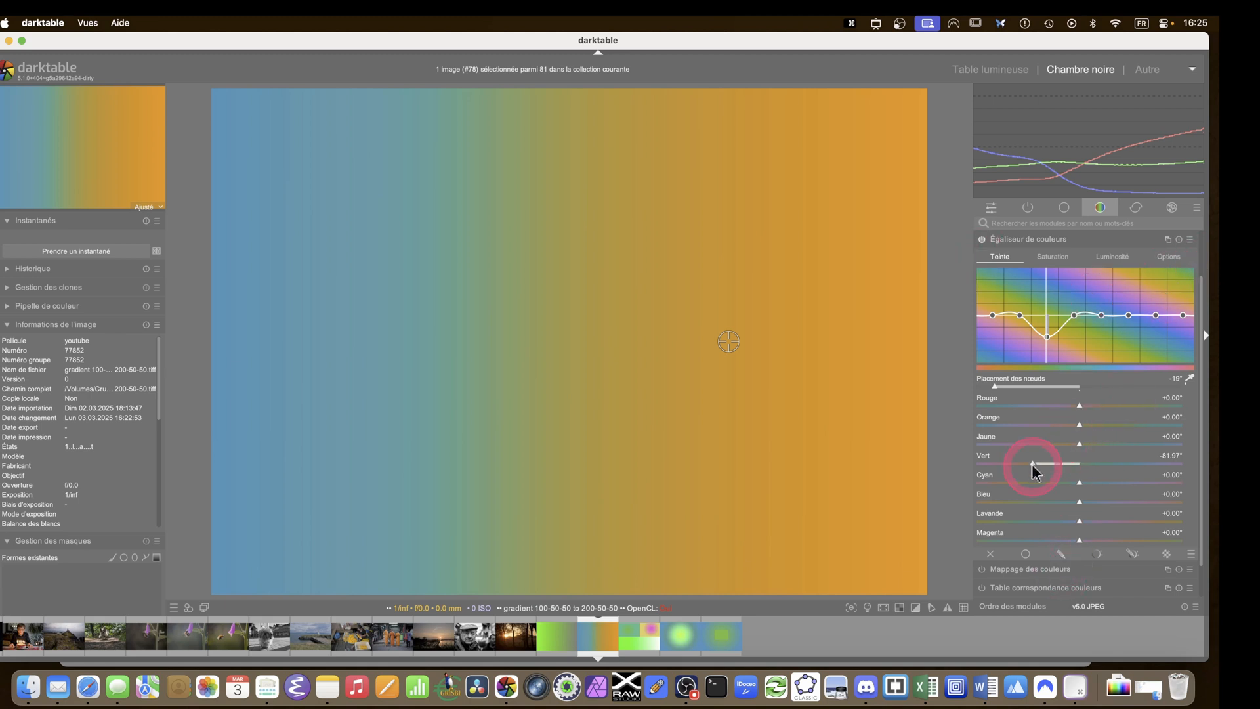
{"action": "left_click_drag", "start_coordinate": [1032, 467], "coordinate": [1144, 467]}
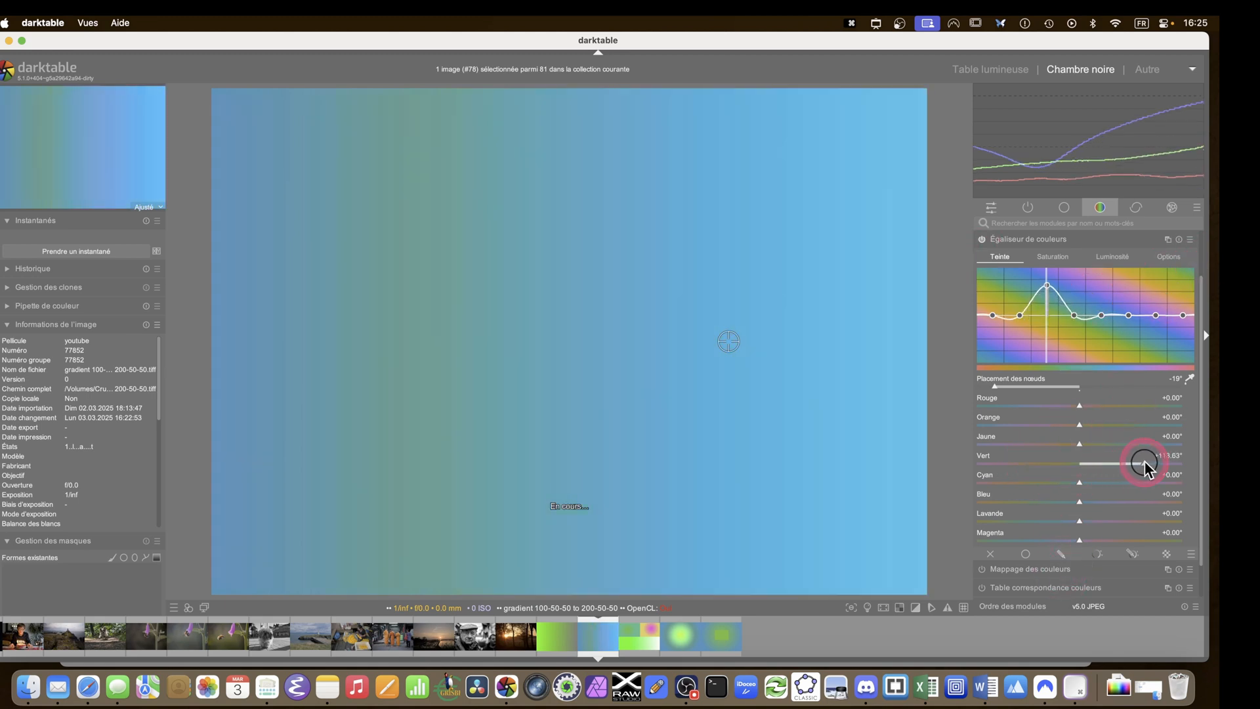
{"action": "double_click", "coordinate": [1097, 462]}
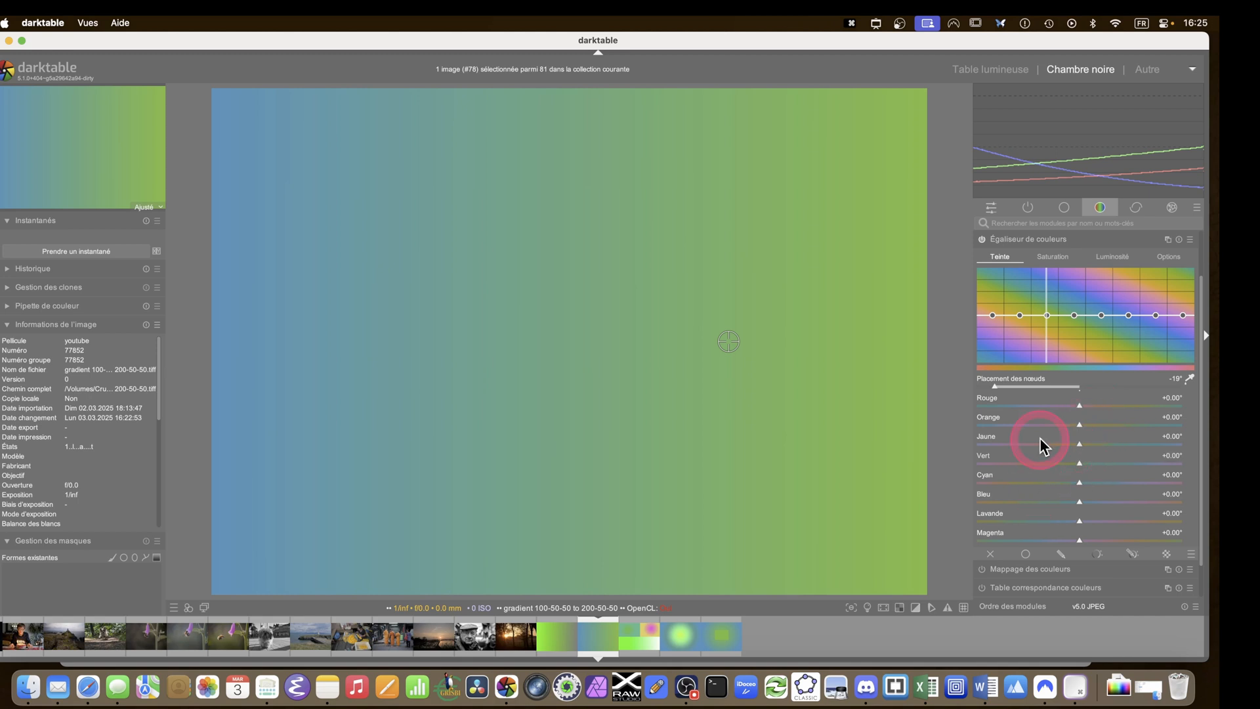
{"action": "left_click_drag", "start_coordinate": [1079, 443], "coordinate": [1141, 446]}
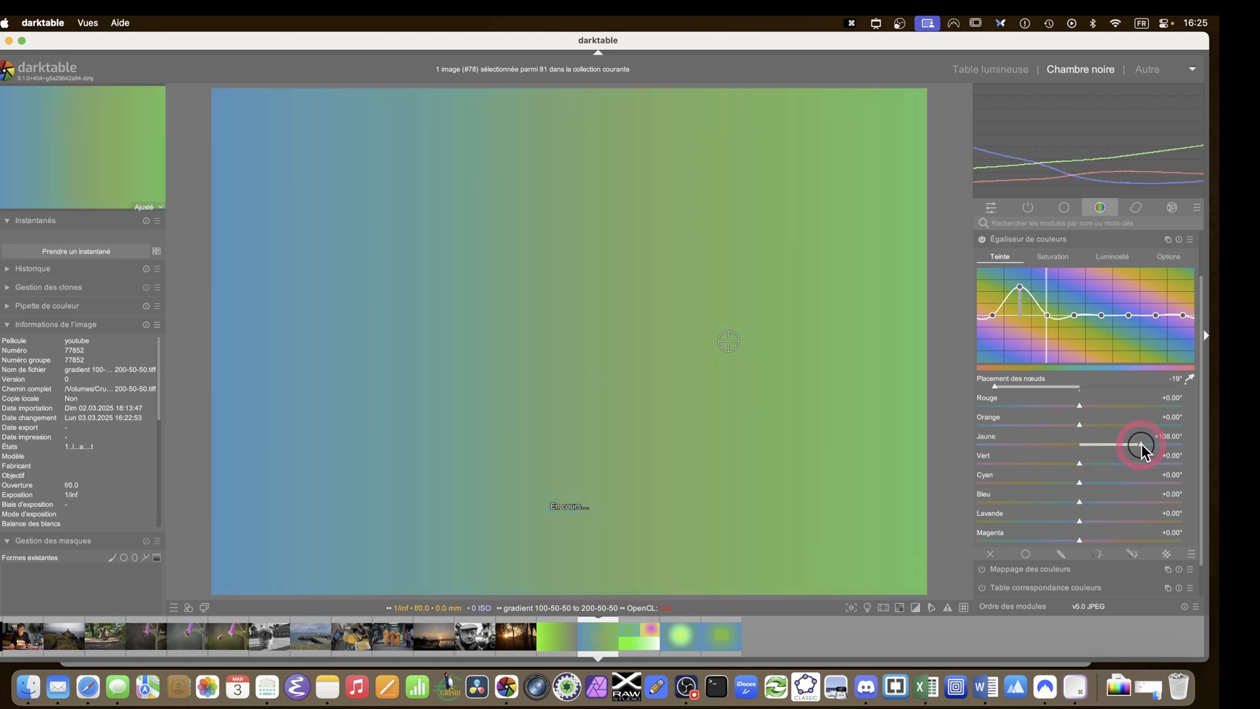
{"action": "double_click", "coordinate": [1141, 446]}
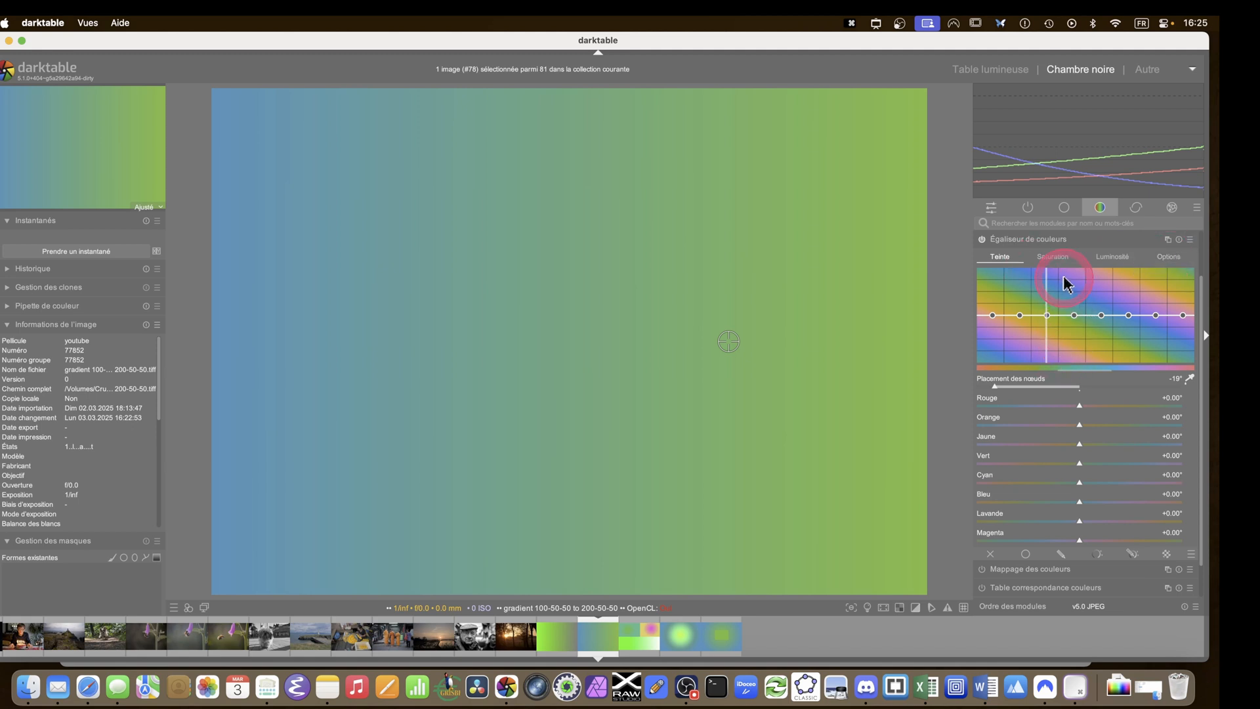
Examine the saturation, luminosity and options pages of the color equalizer's slider layout
{"action": "left_click", "coordinate": [1052, 256]}
{"action": "left_click", "coordinate": [1120, 257]}
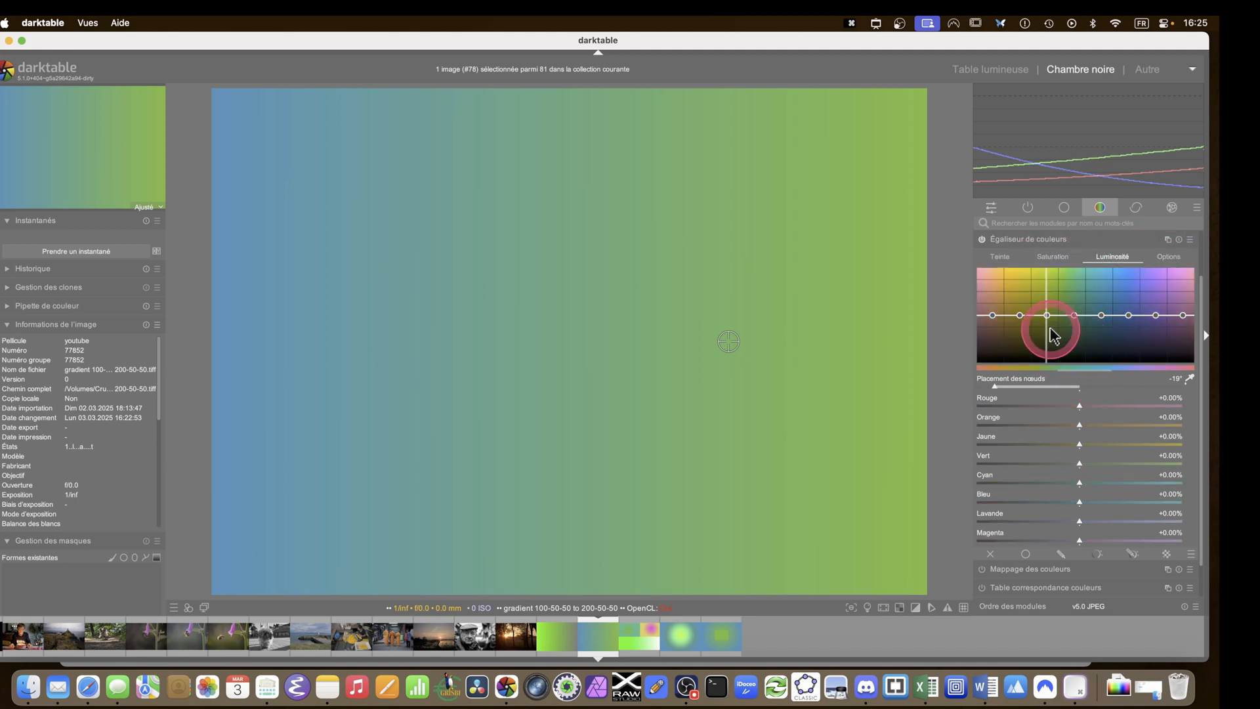
{"action": "left_click", "coordinate": [1171, 259]}
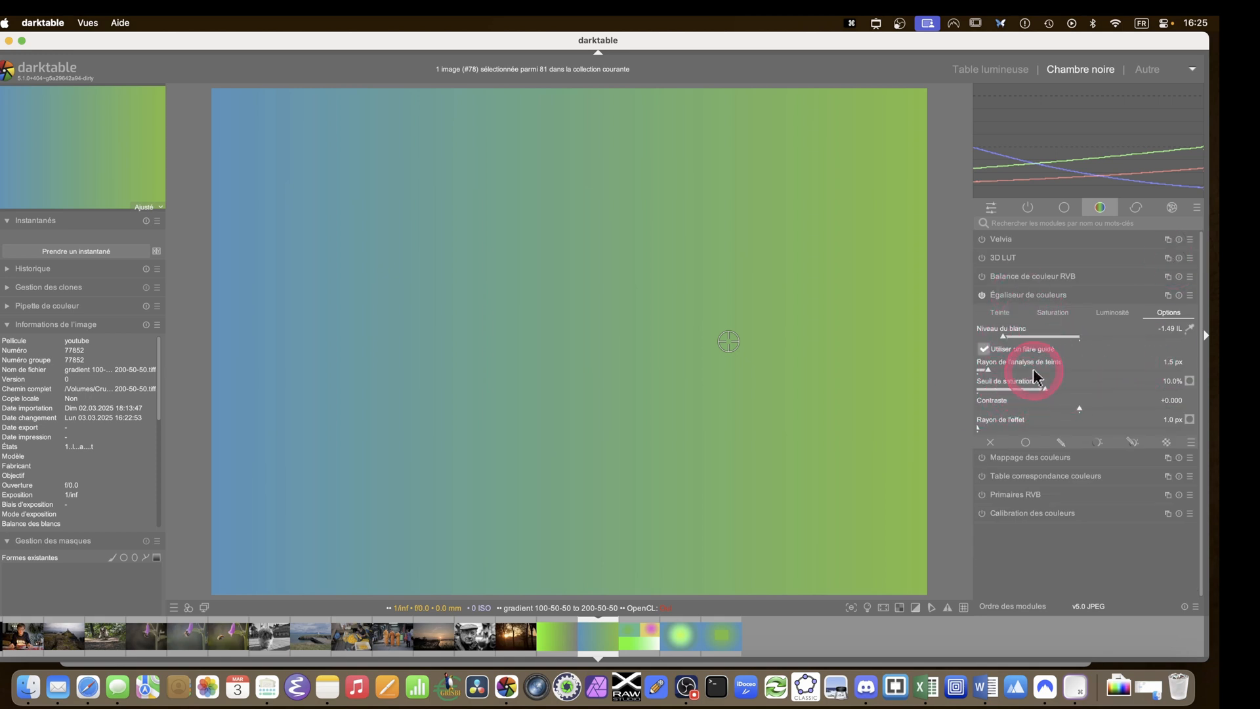
Return to the hue curve and lower its green node so the greens turn orange
{"action": "left_click", "coordinate": [1011, 315]}
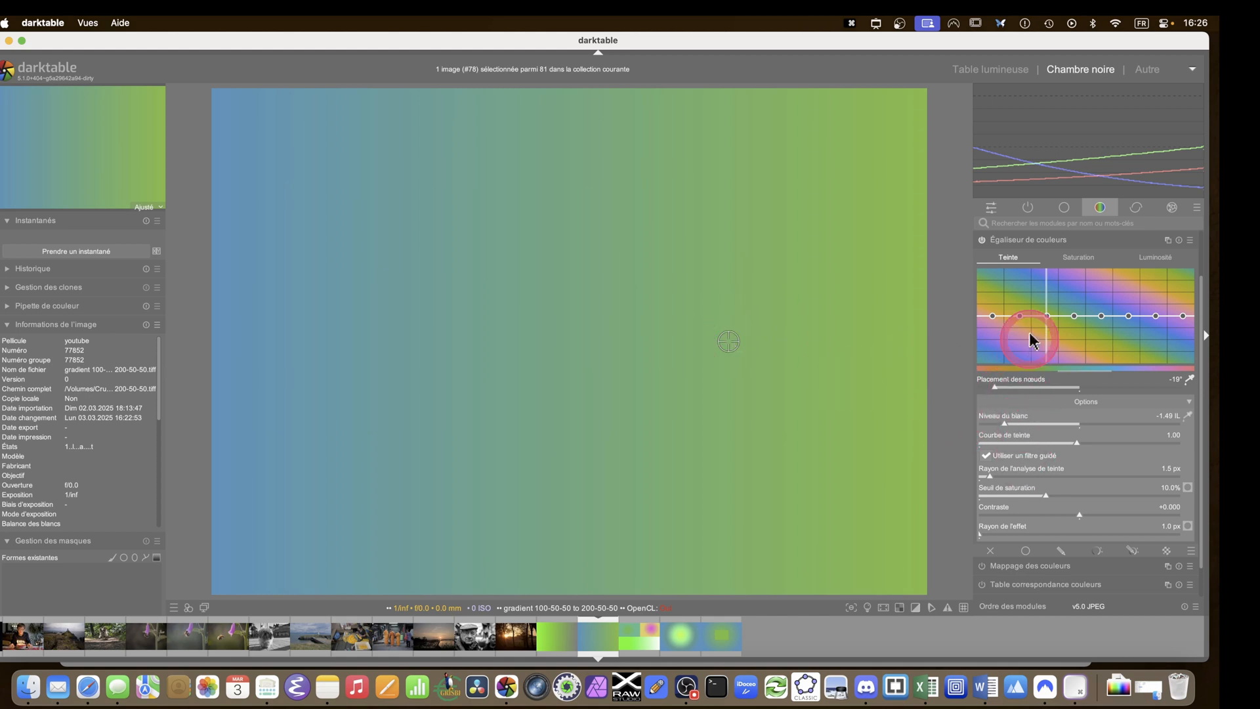
{"action": "left_click_drag", "start_coordinate": [1047, 317], "coordinate": [1044, 342]}
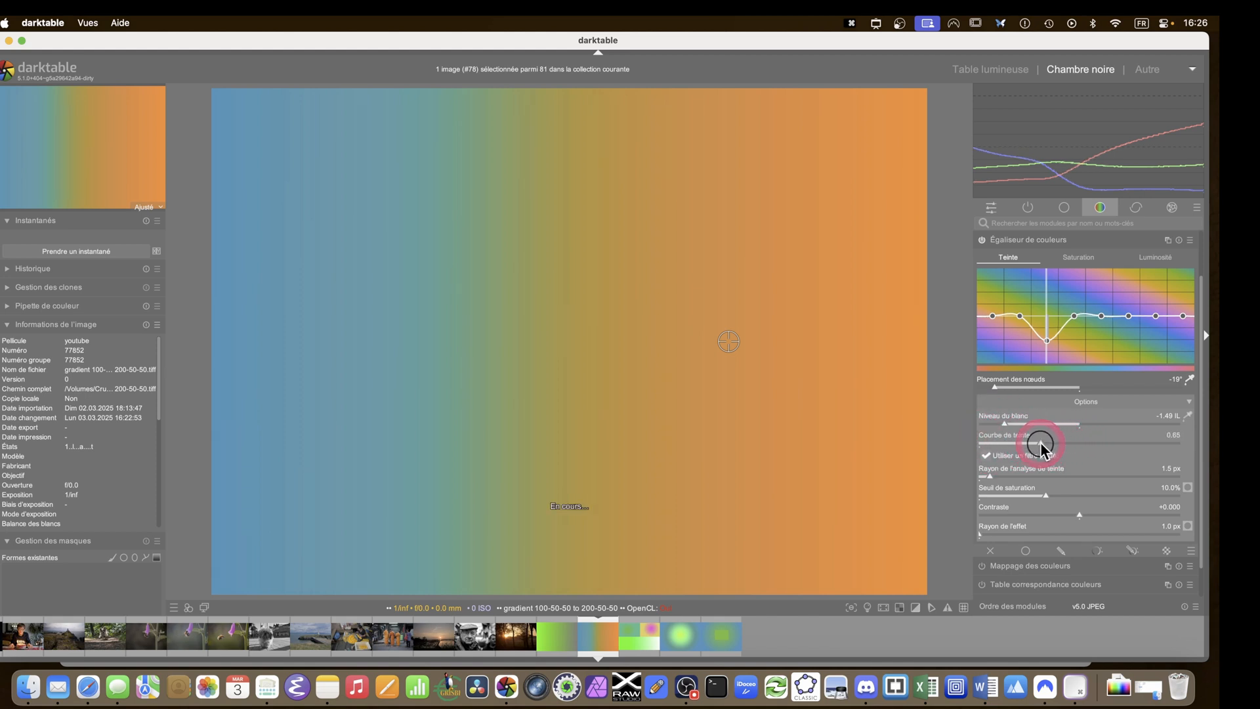
Try the hue curve smoothing (Courbe de teinte) at its 0.05 minimum, and set it to 1.43
{"action": "left_click_drag", "start_coordinate": [1042, 448], "coordinate": [978, 448]}
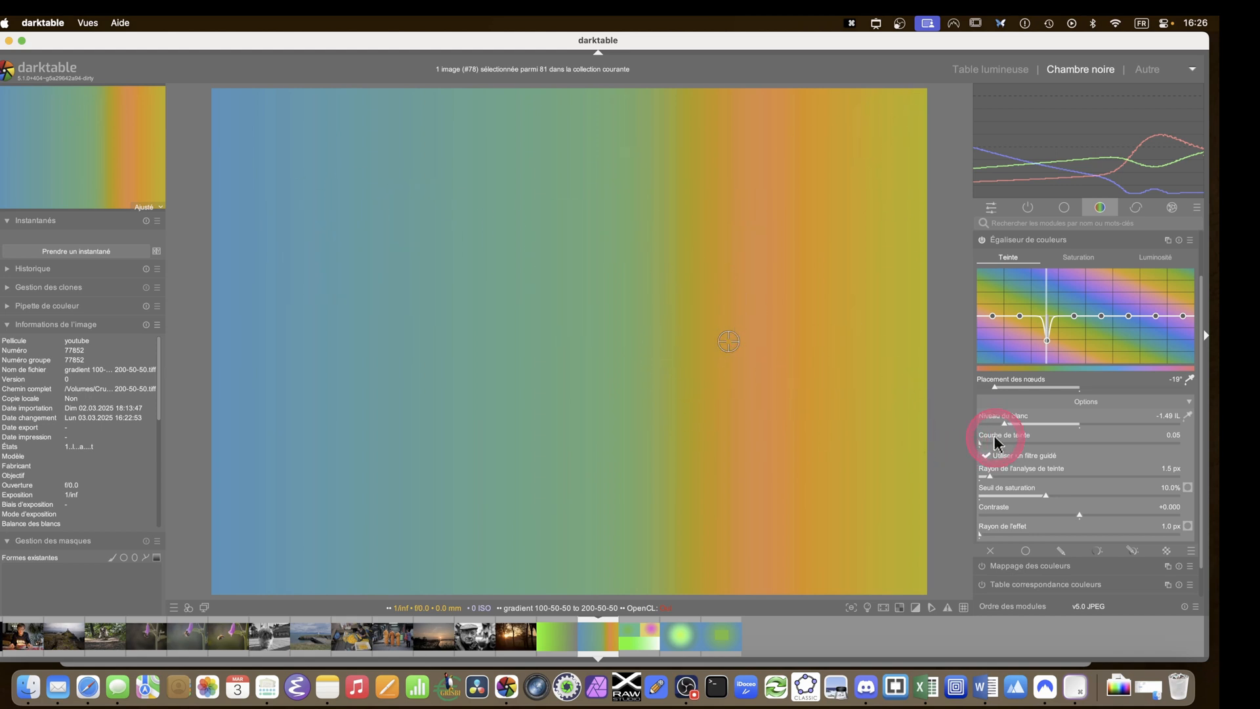
{"action": "left_click_drag", "start_coordinate": [986, 444], "coordinate": [1041, 444]}
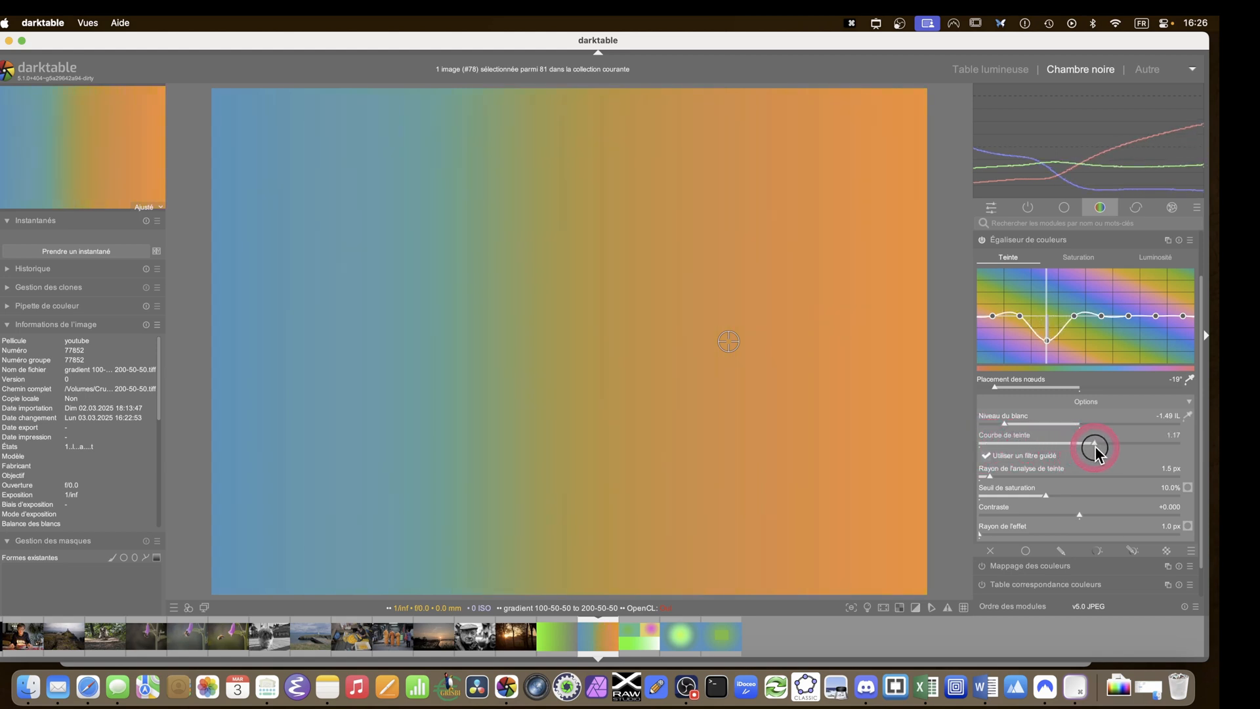
{"action": "left_click_drag", "start_coordinate": [1095, 451], "coordinate": [1120, 442]}
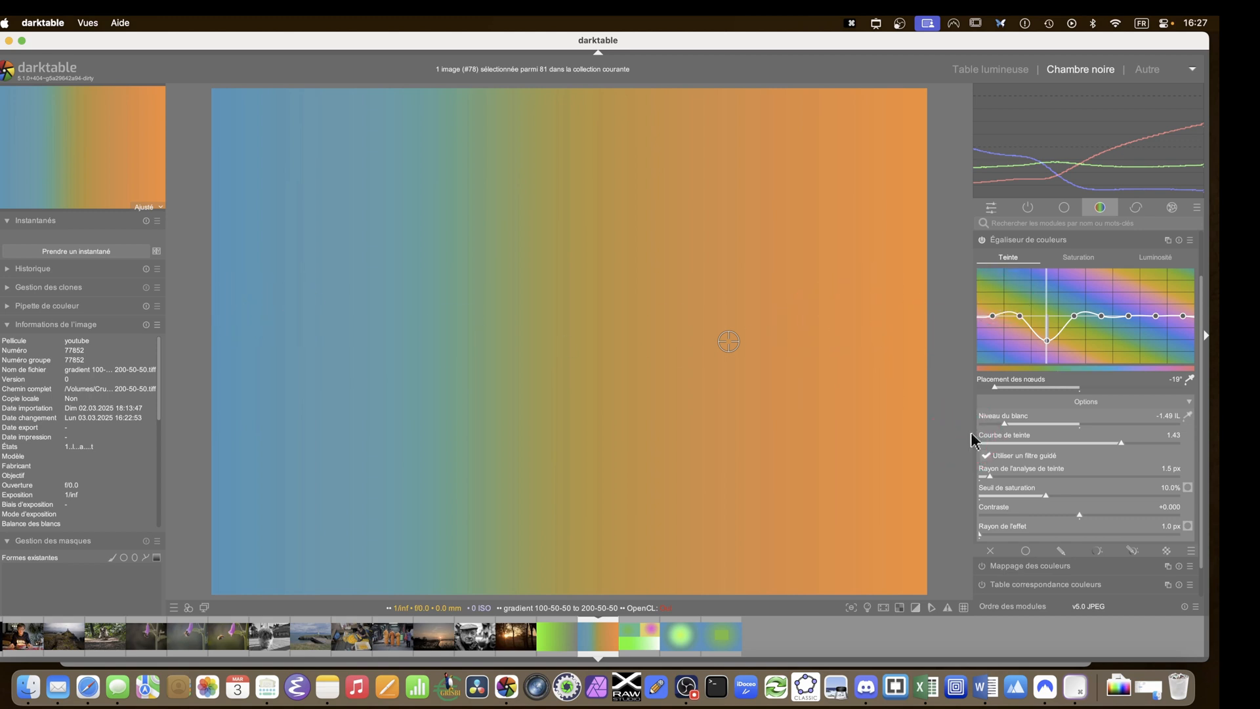
Reset the lowered green node of the hue curve to its neutral level
{"action": "double_click", "coordinate": [1045, 339]}
{"action": "left_click_drag", "start_coordinate": [1046, 338], "coordinate": [1045, 337]}
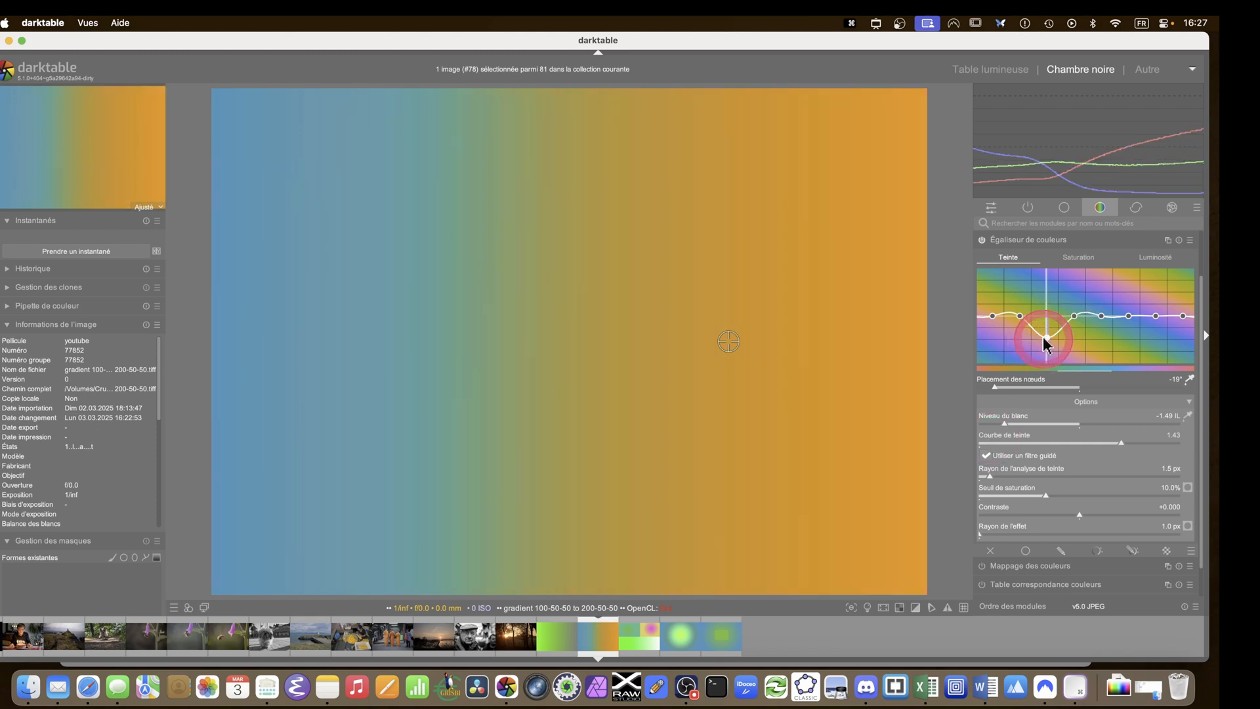
{"action": "double_click", "coordinate": [1046, 337]}
Show the saturation curve and try moving its green node up and down
{"action": "left_click", "coordinate": [1073, 261]}
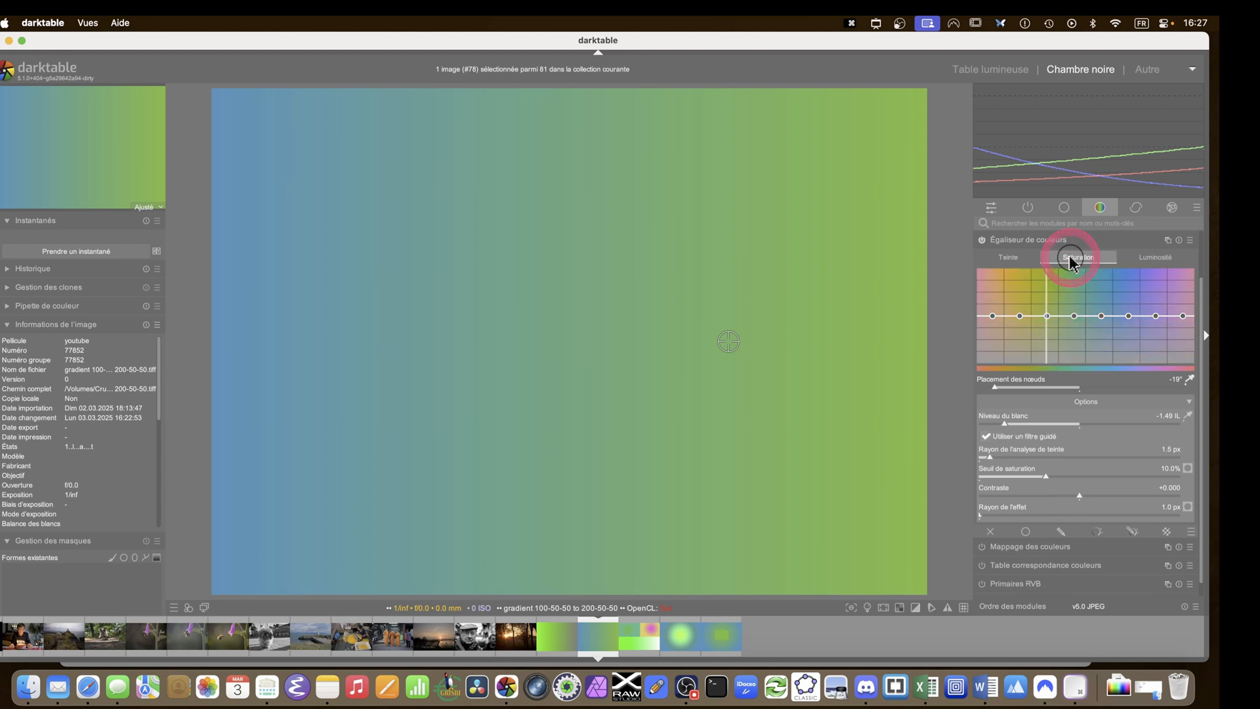
{"action": "left_click", "coordinate": [1153, 256]}
{"action": "left_click", "coordinate": [1070, 257]}
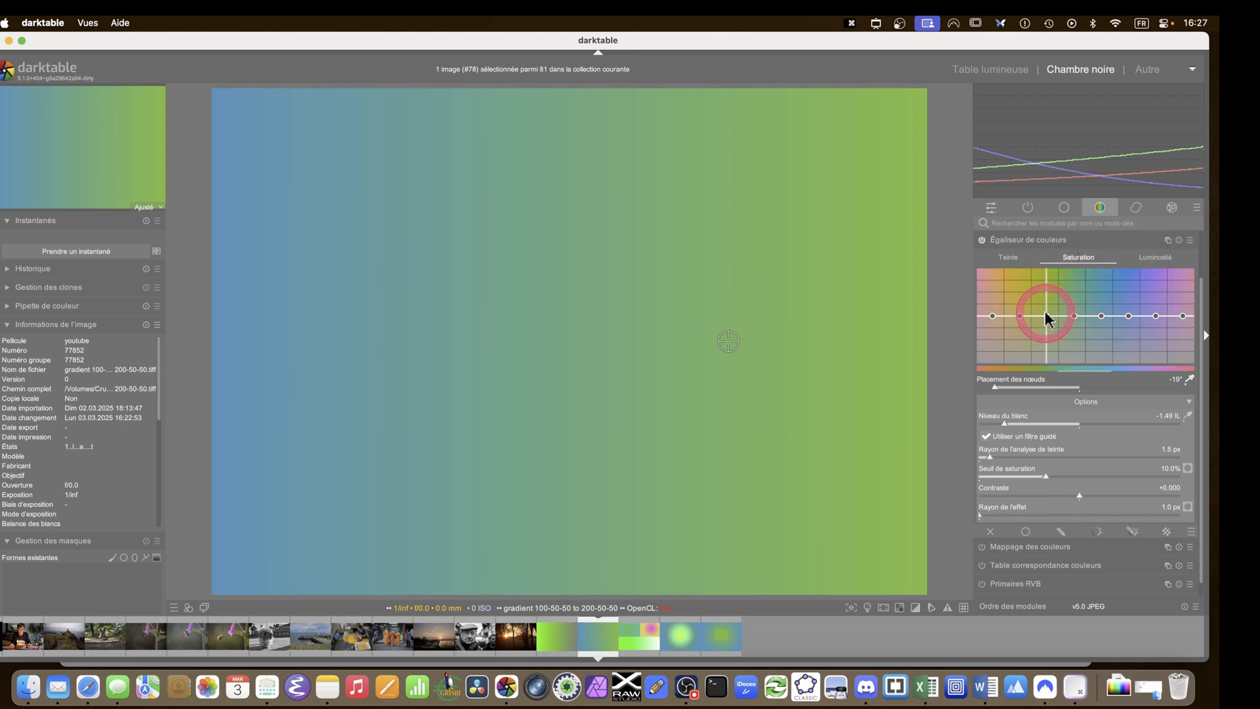
{"action": "left_click_drag", "start_coordinate": [1045, 343], "coordinate": [1046, 292]}
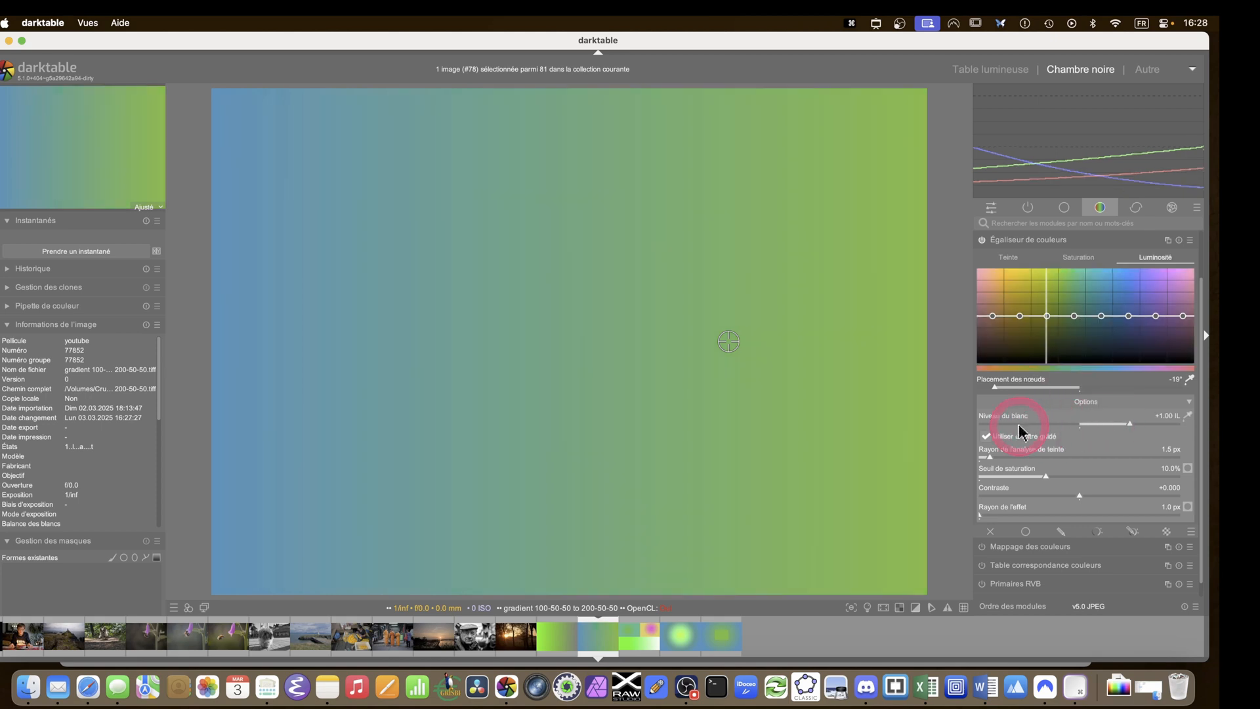
Disable the guided filter for the color equalizer and raise the green node of the luminosity curve to the maximum
{"action": "left_click", "coordinate": [1140, 436]}
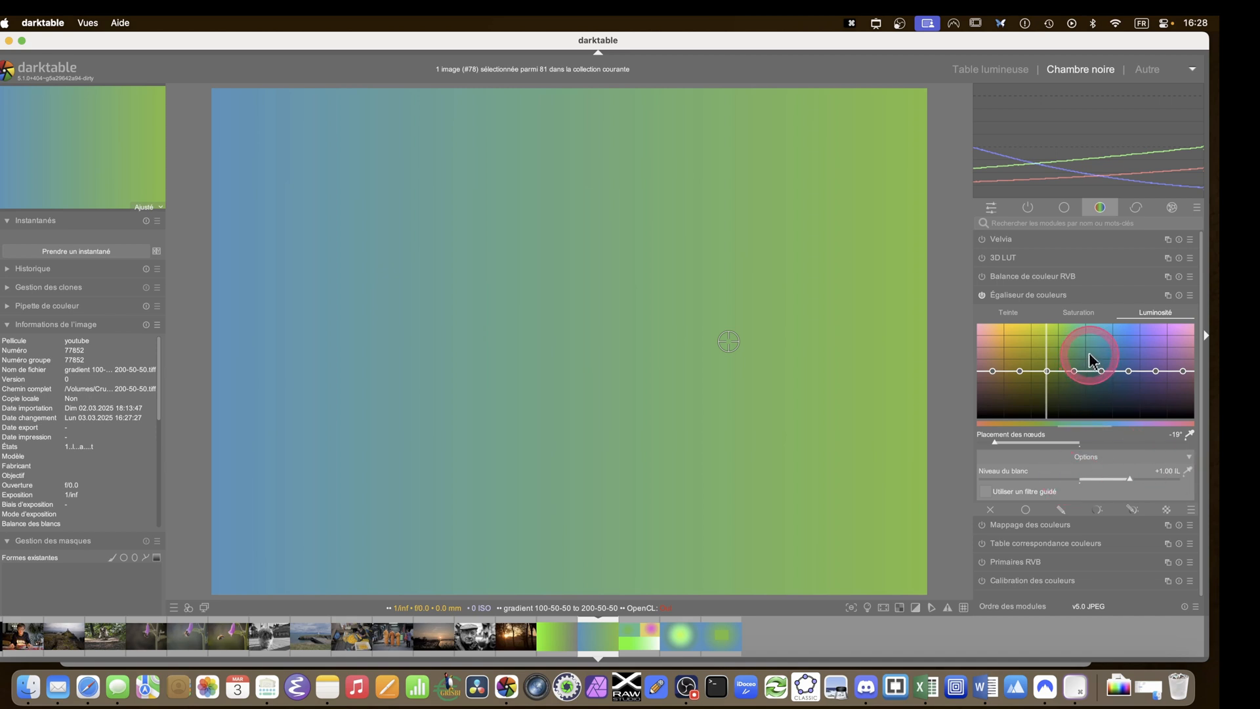
{"action": "mouse_move", "coordinate": [1016, 133]}
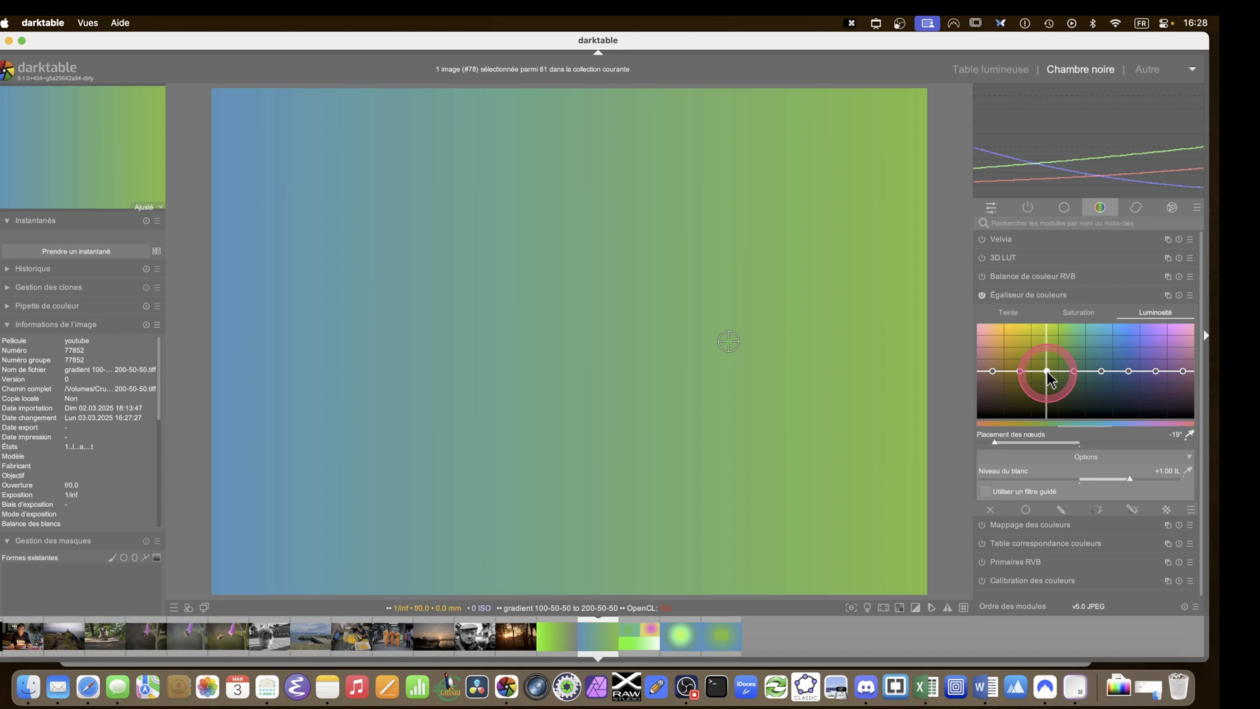
{"action": "left_click_drag", "start_coordinate": [1047, 373], "coordinate": [1045, 322]}
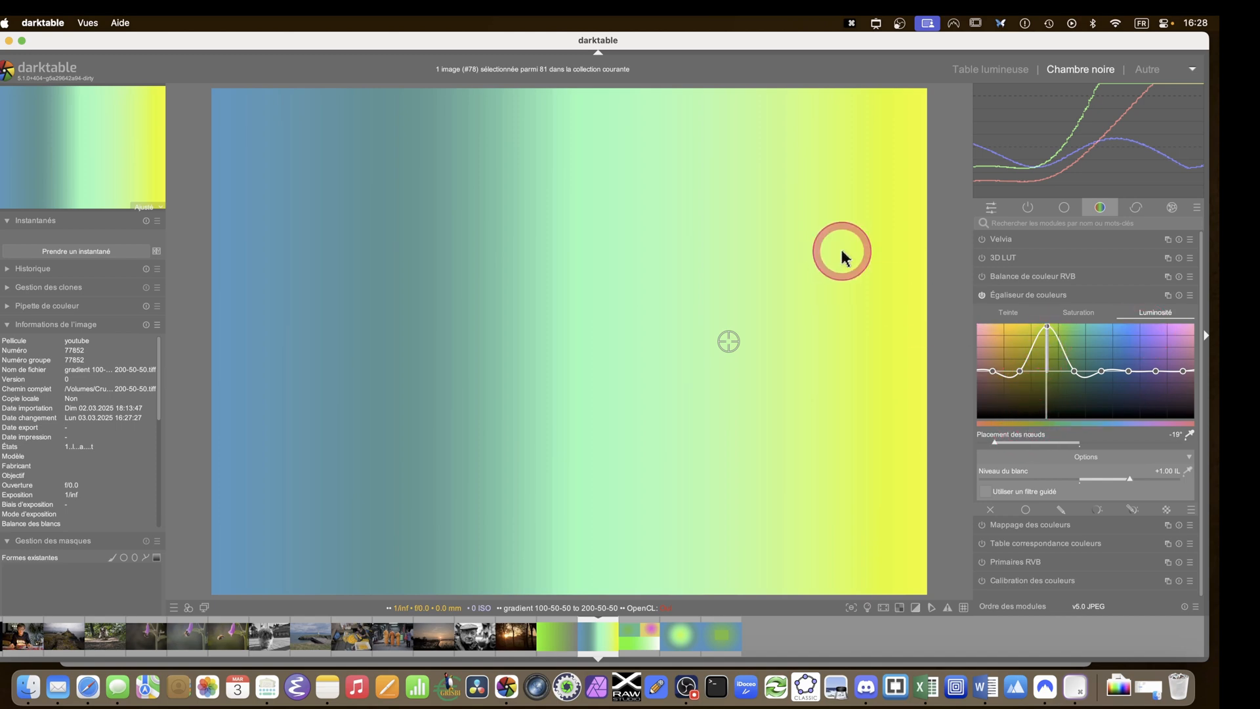
Try the white level (Niveau du blanc) at -1.85 IL, reset it, and reset the green luminosity node
{"action": "mouse_move", "coordinate": [1130, 481]}
{"action": "left_mouse_down"}
{"action": "mouse_move", "coordinate": [935, 479]}
{"action": "mouse_move", "coordinate": [1145, 482]}
{"action": "mouse_move", "coordinate": [928, 484]}
{"action": "mouse_move", "coordinate": [1150, 481]}
{"action": "mouse_move", "coordinate": [1002, 477]}
{"action": "mouse_move", "coordinate": [1084, 638]}
{"action": "left_mouse_up"}
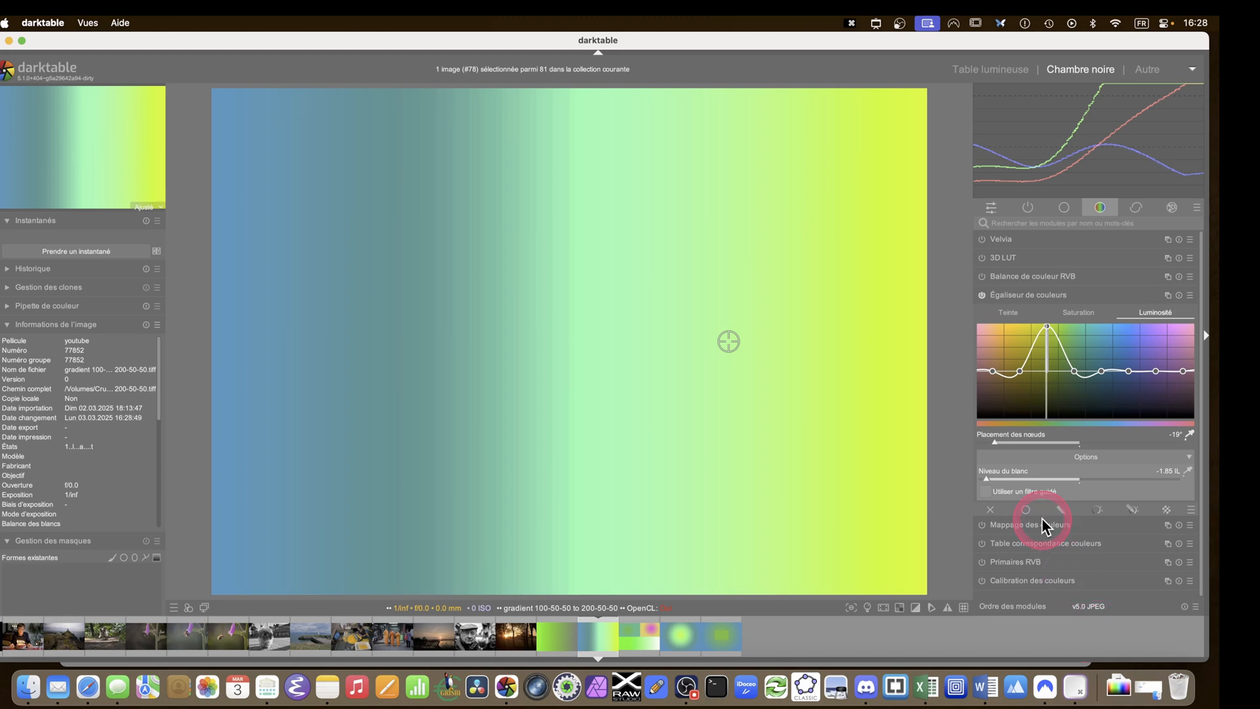
{"action": "double_click", "coordinate": [995, 478]}
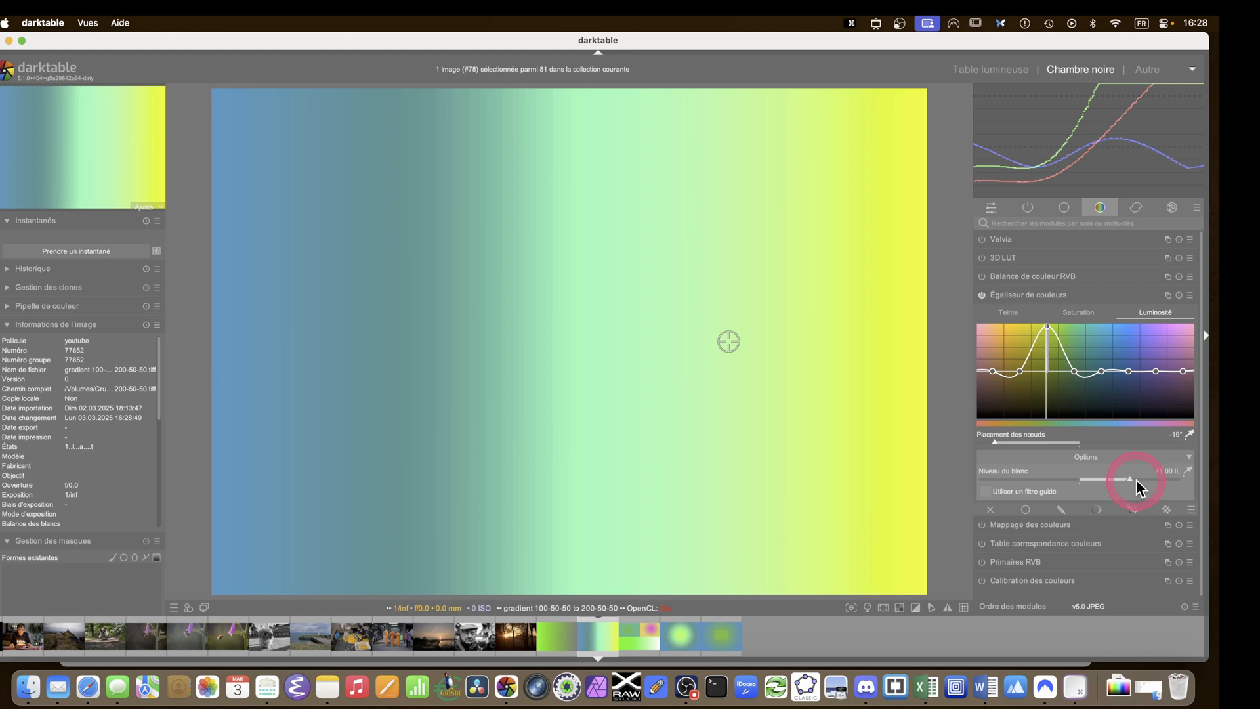
{"action": "double_click", "coordinate": [1047, 327]}
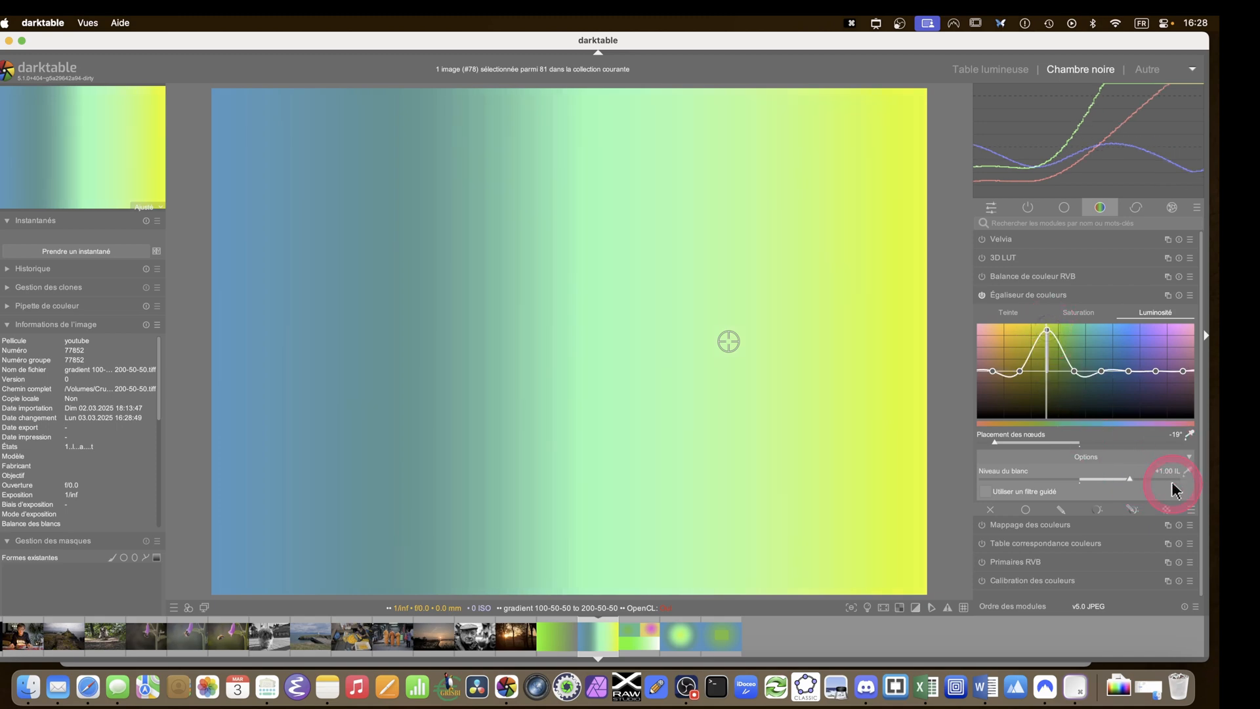
{"action": "double_click", "coordinate": [1046, 329]}
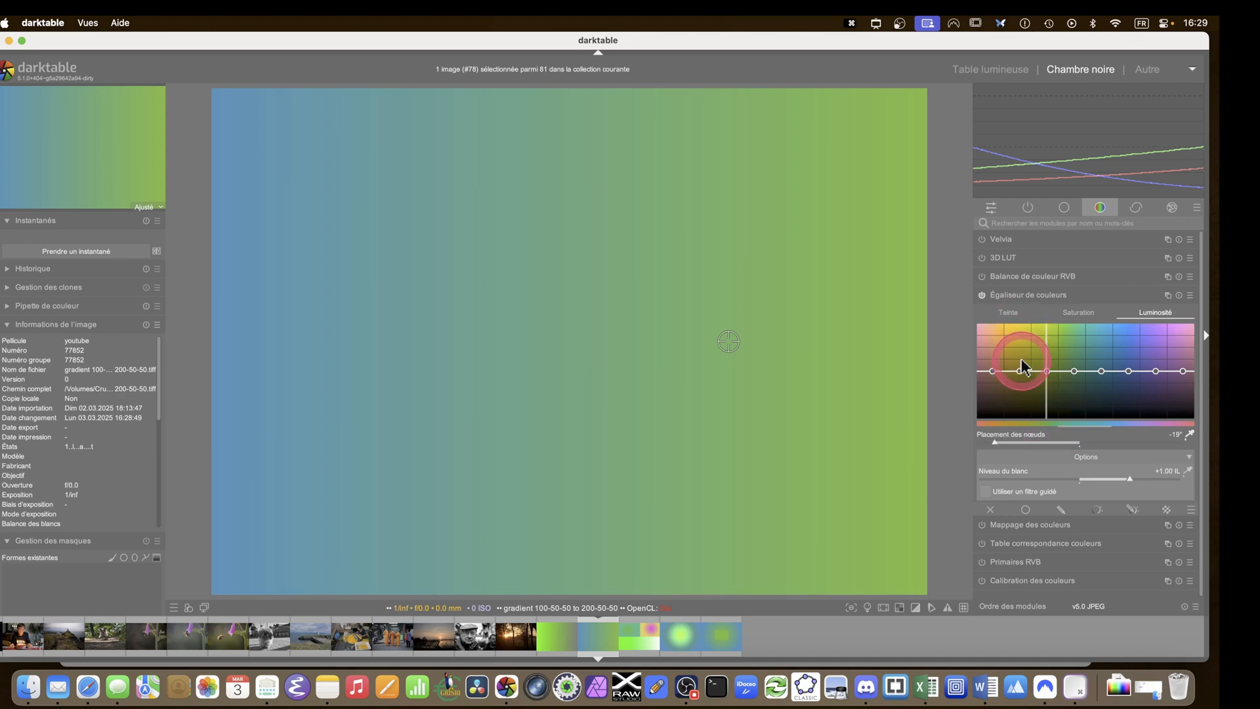
Open the green-to-grey gradient image in the darkroom and sample its green with the node placement picker
{"action": "left_click", "coordinate": [990, 70]}
{"action": "double_click", "coordinate": [442, 309]}
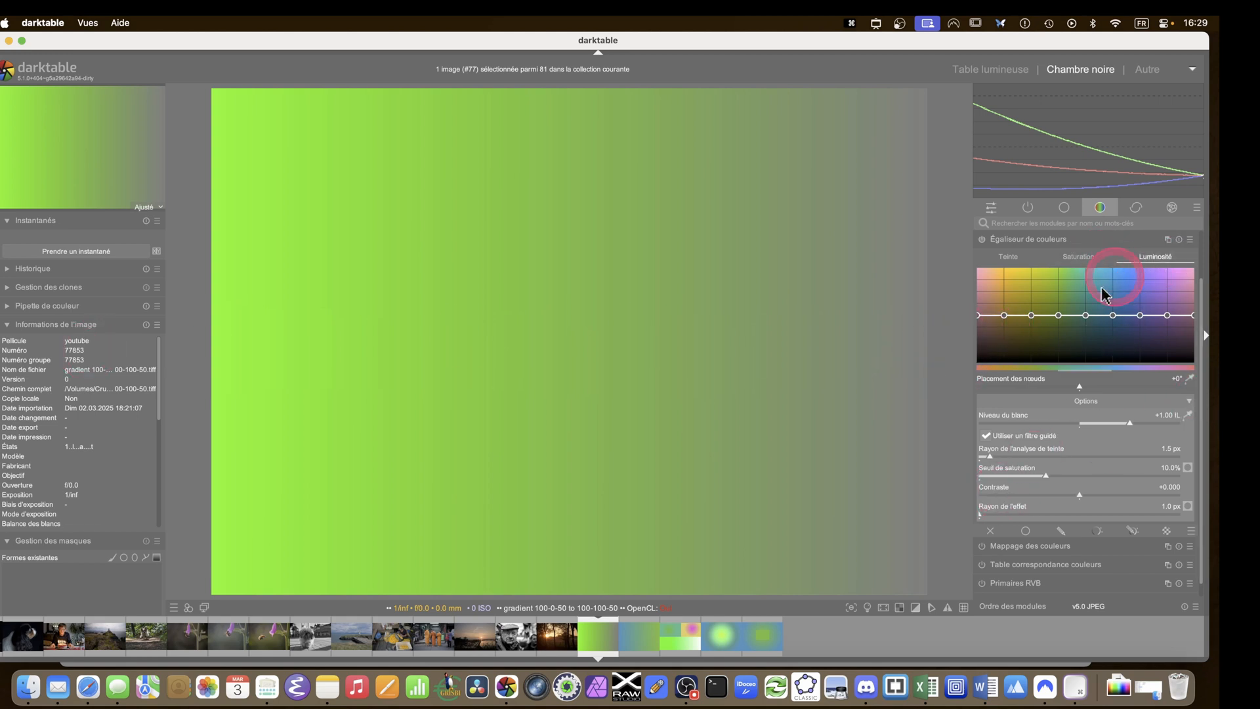
{"action": "left_click", "coordinate": [1190, 419]}
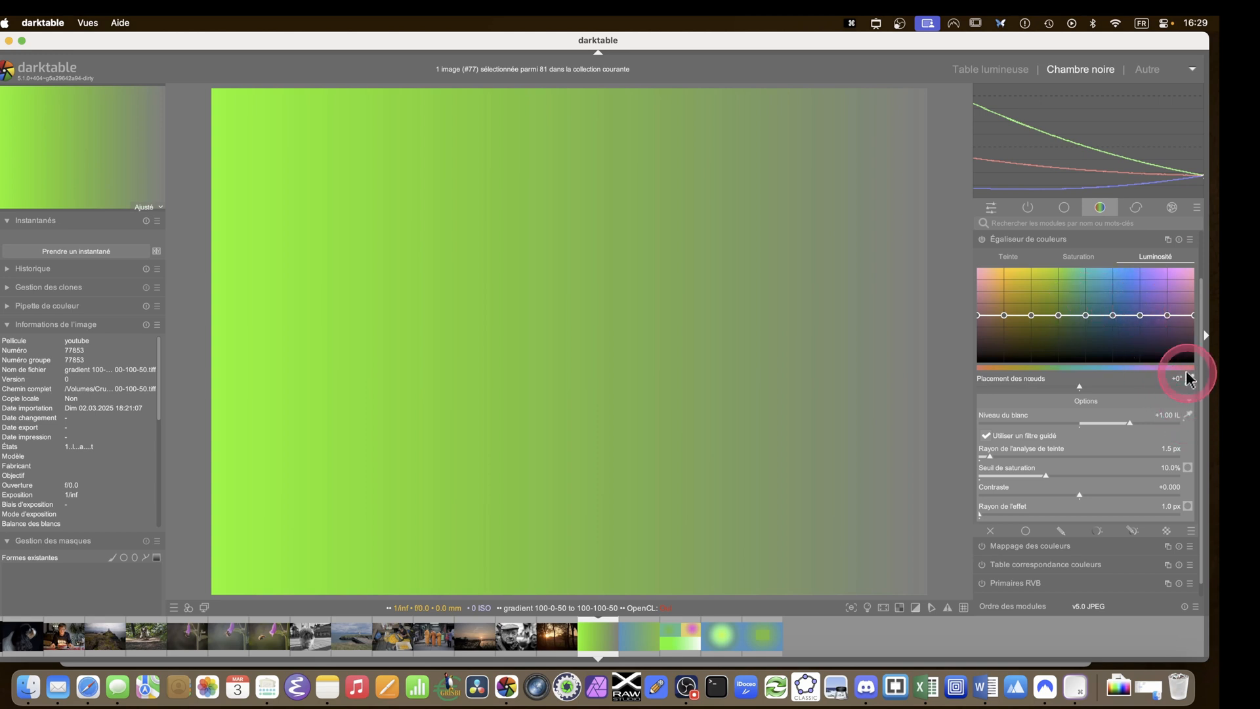
{"action": "left_click", "coordinate": [630, 342]}
{"action": "left_click", "coordinate": [497, 263]}
{"action": "mouse_move", "coordinate": [497, 264]}
{"action": "left_mouse_down"}
{"action": "mouse_move", "coordinate": [441, 368]}
{"action": "mouse_move", "coordinate": [689, 380]}
{"action": "mouse_move", "coordinate": [625, 262]}
{"action": "mouse_move", "coordinate": [489, 401]}
{"action": "mouse_move", "coordinate": [529, 286]}
{"action": "mouse_move", "coordinate": [580, 359]}
{"action": "left_mouse_up"}
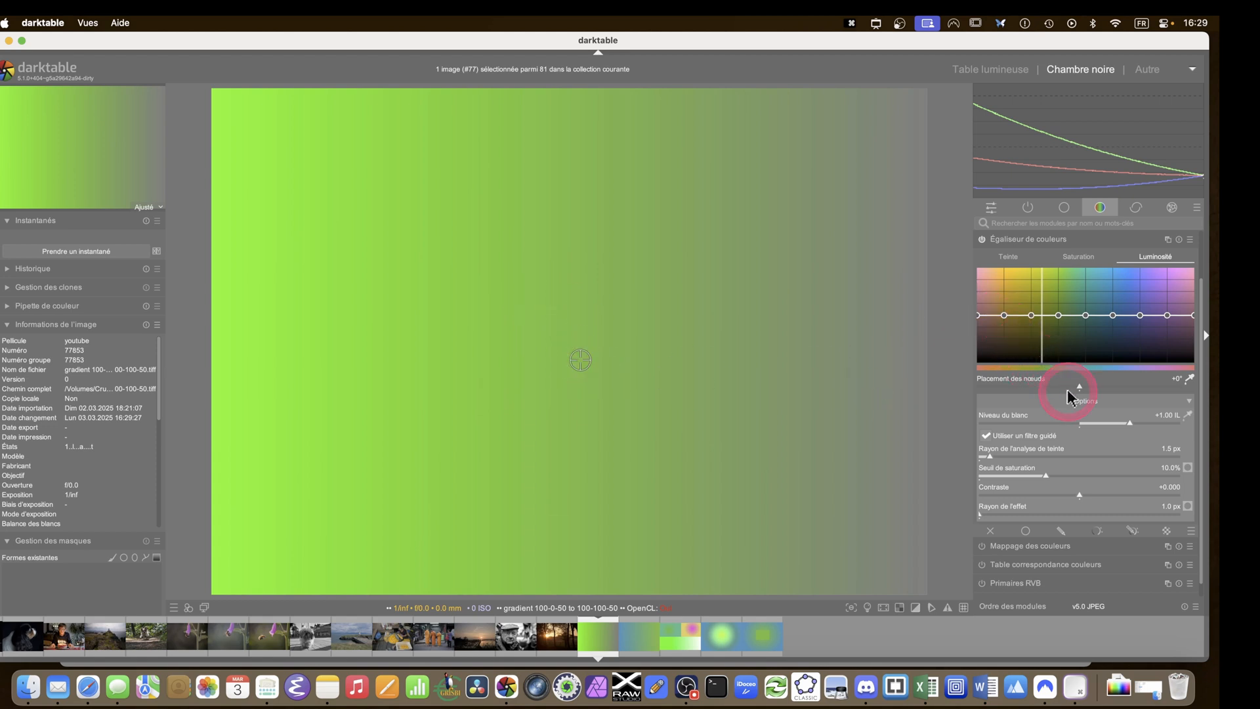
Set the node placement to +18° to align a node with the sampled green, and raise that luminosity node
{"action": "left_click_drag", "start_coordinate": [1039, 388], "coordinate": [1158, 389]}
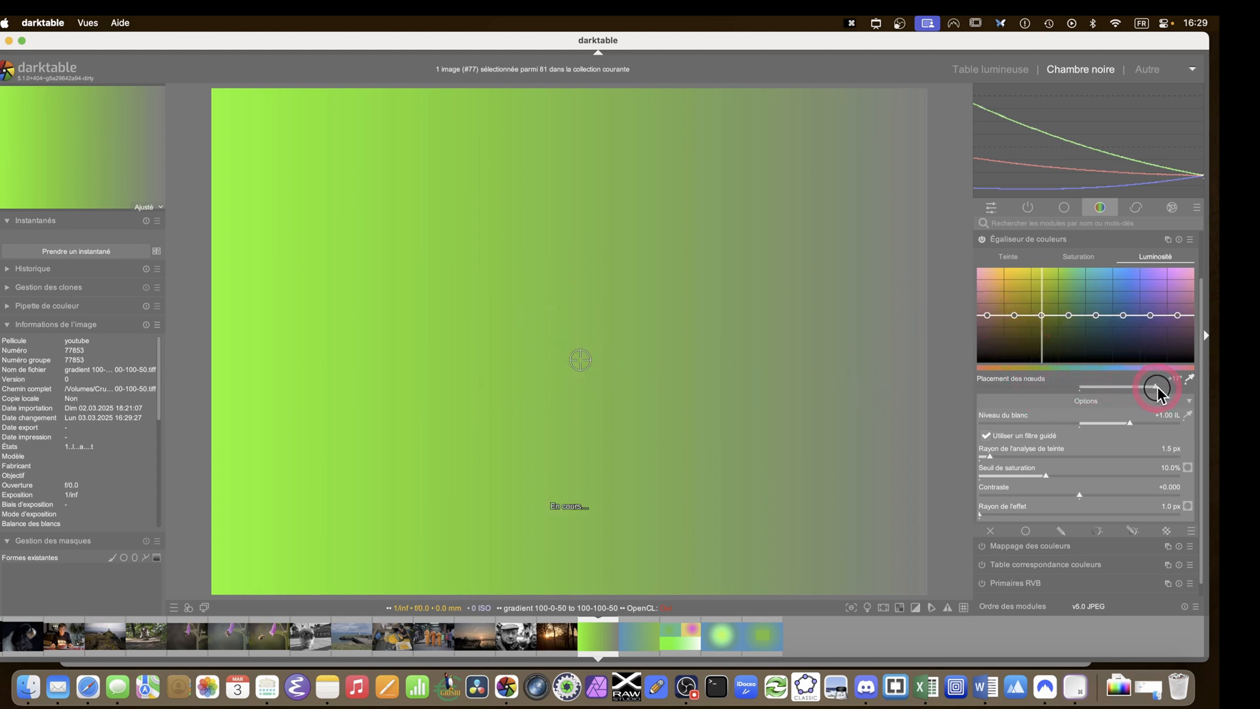
{"action": "left_click_drag", "start_coordinate": [1045, 319], "coordinate": [1044, 294]}
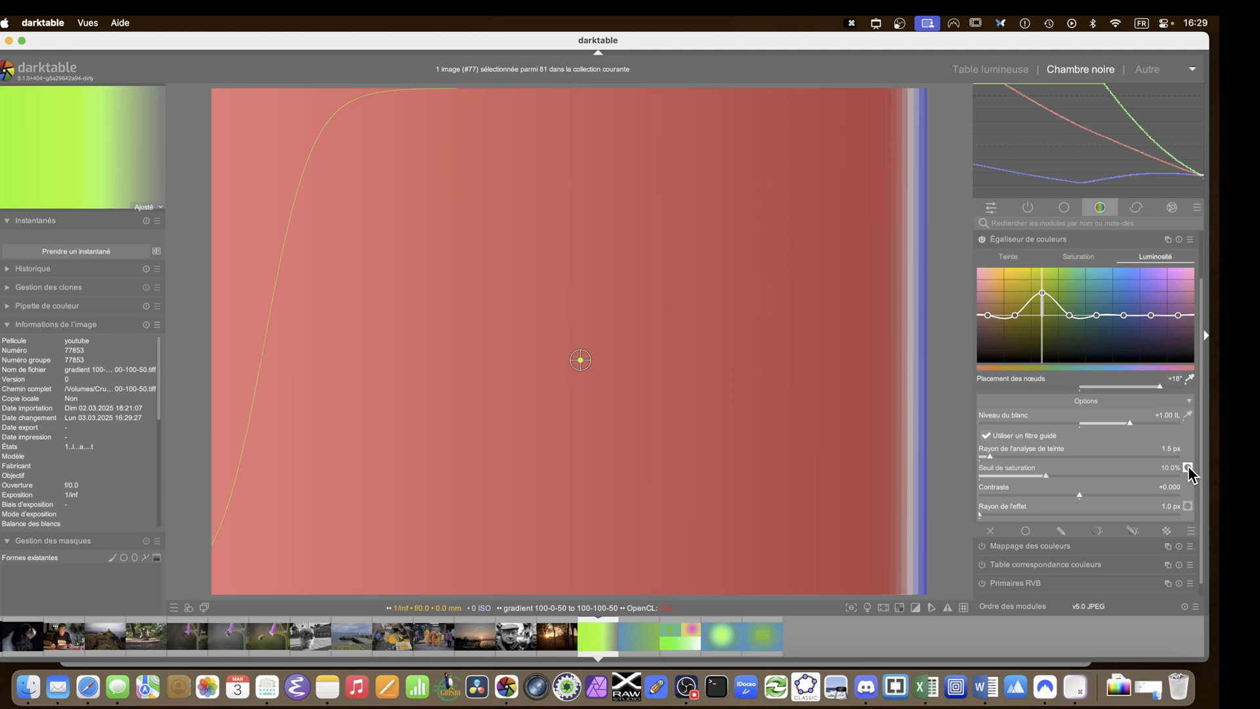
Examine the saturation threshold mask on the image for both the Saturation and Luminosité curves
{"action": "left_click", "coordinate": [1188, 467]}
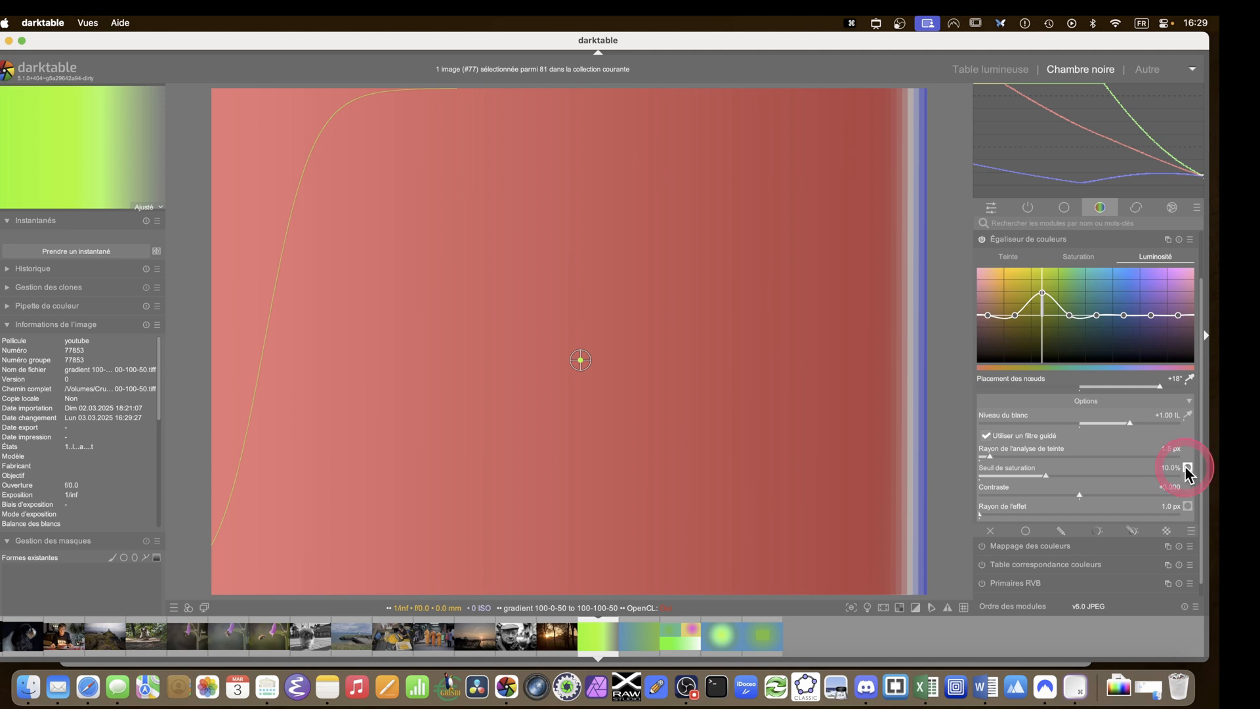
{"action": "left_click", "coordinate": [624, 223]}
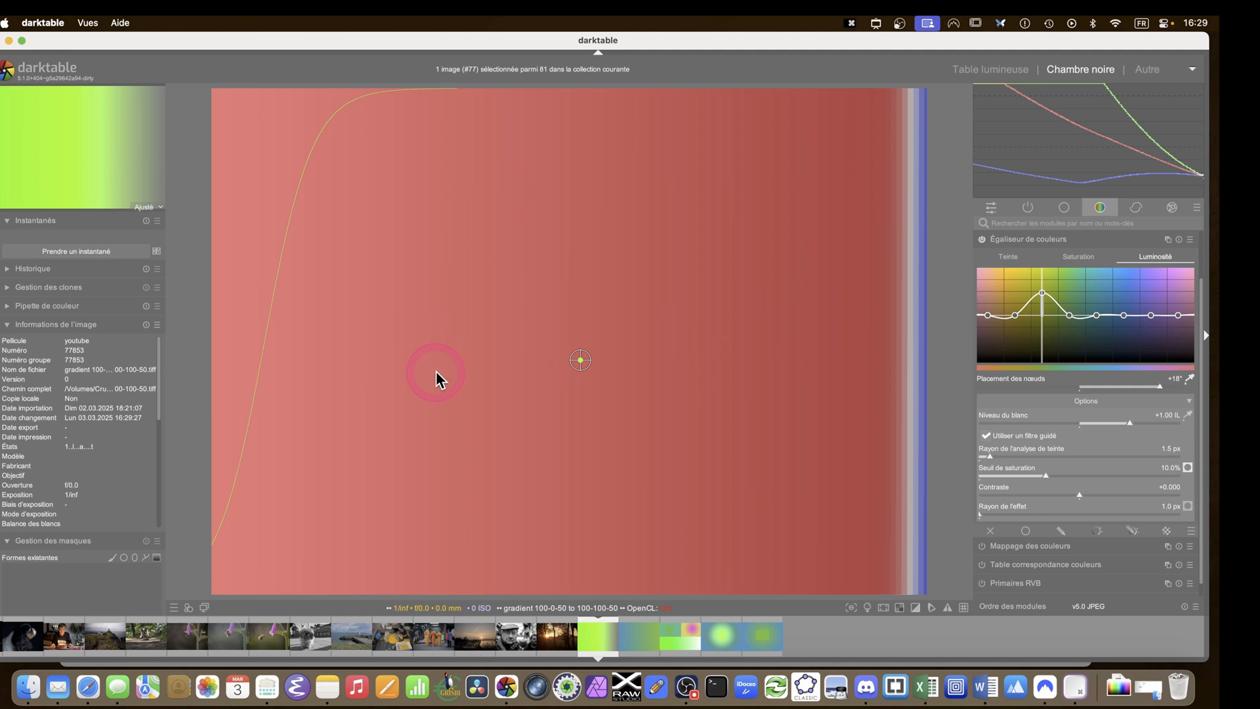
{"action": "left_click", "coordinate": [1092, 267]}
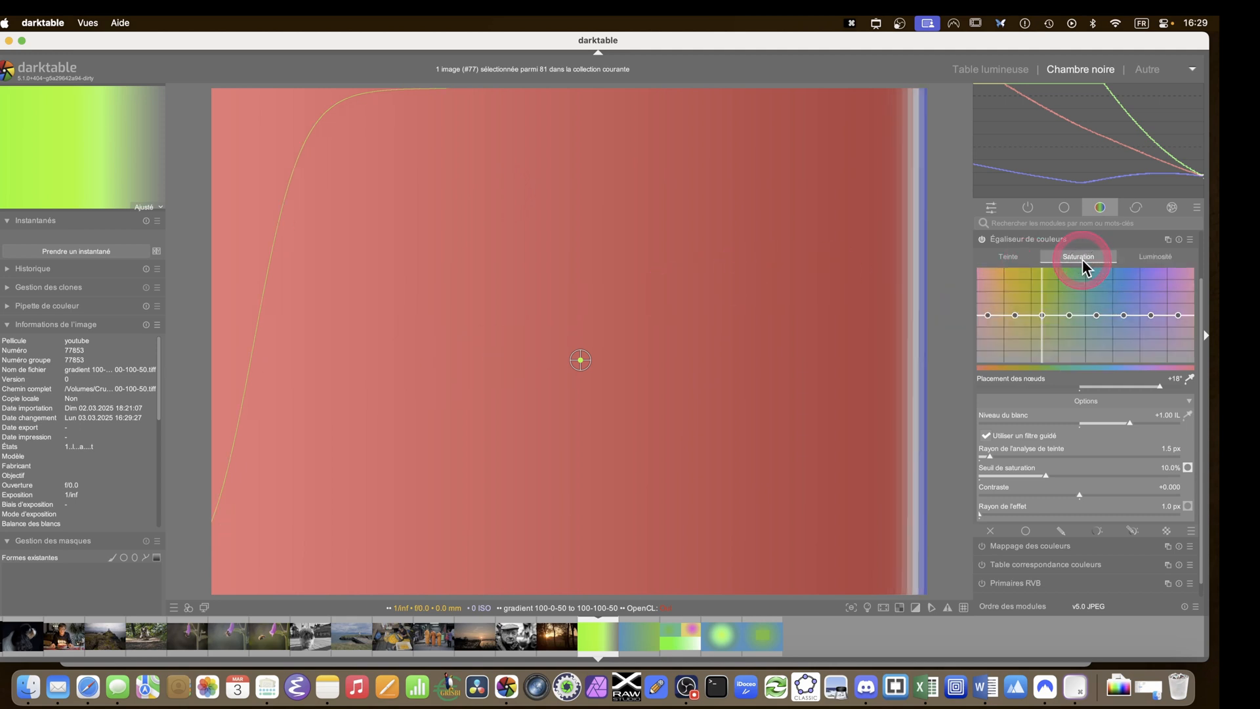
{"action": "left_click", "coordinate": [1155, 259]}
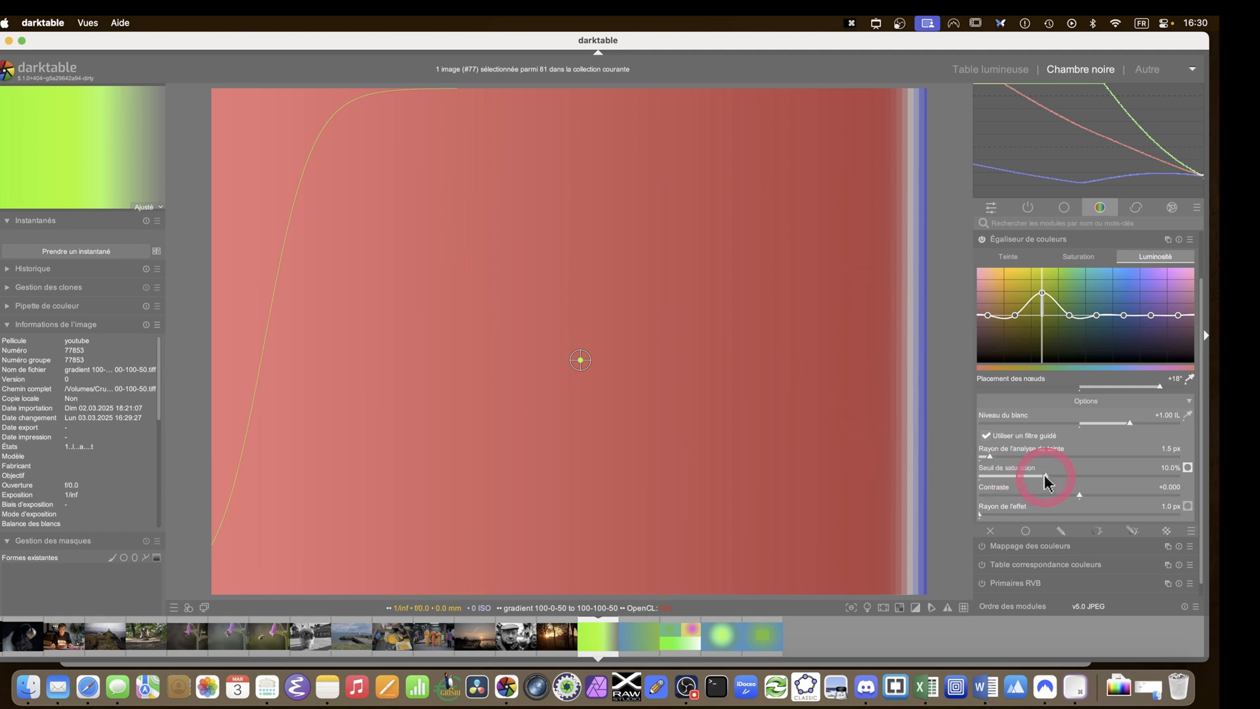
Try the saturation threshold (Seuil de saturation) at 30.0% and compare the image with the color equalizer off and on
{"action": "left_click_drag", "start_coordinate": [1037, 479], "coordinate": [1189, 482]}
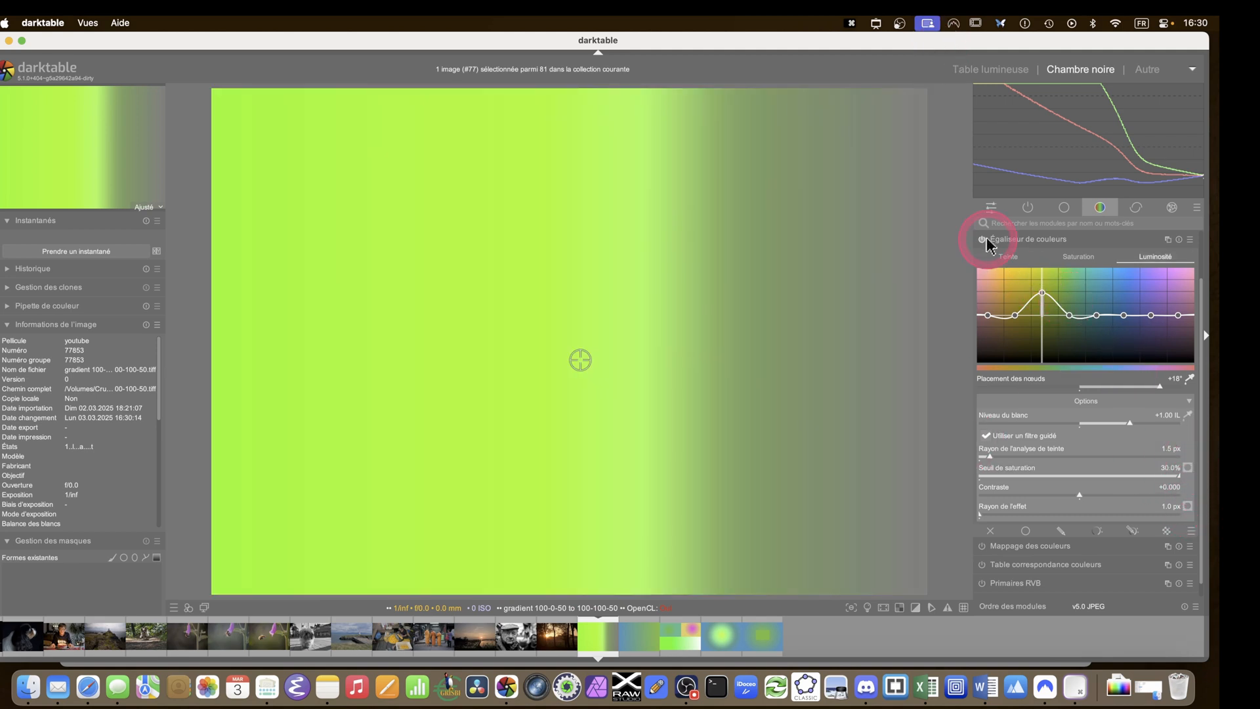
{"action": "left_click", "coordinate": [982, 239]}
{"action": "left_click", "coordinate": [982, 240]}
{"action": "left_click", "coordinate": [982, 240]}
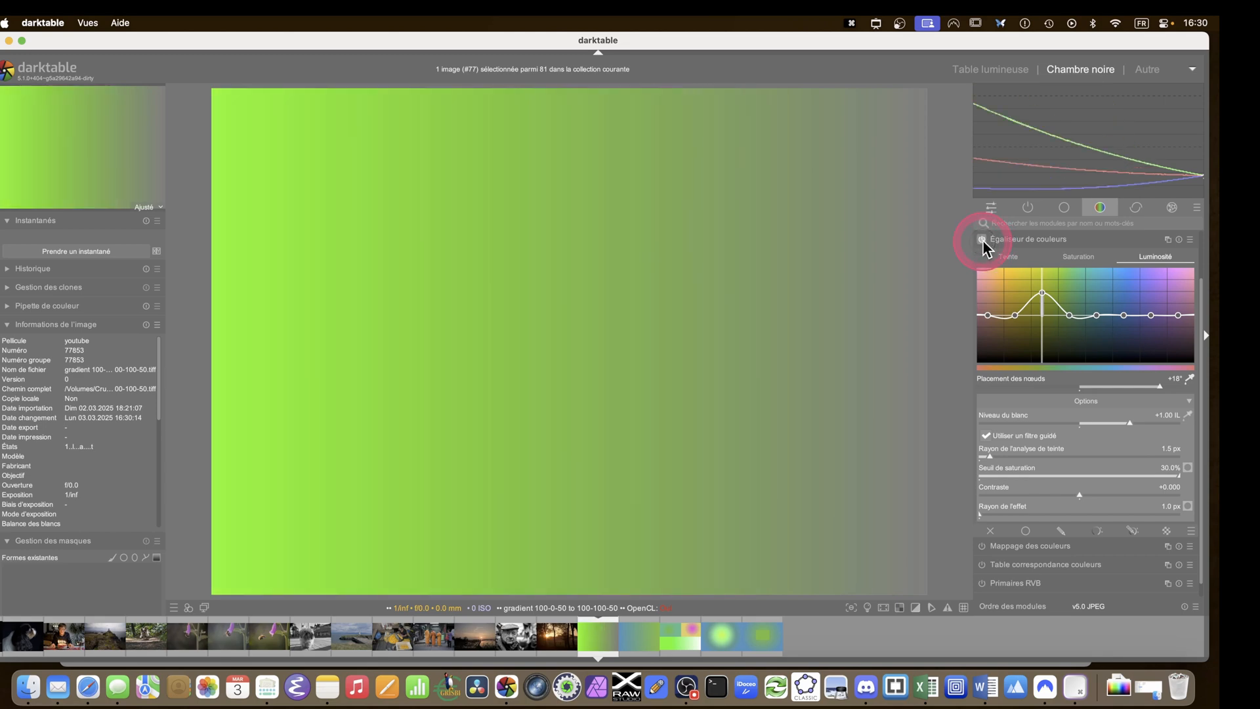
{"action": "left_click", "coordinate": [982, 240]}
{"action": "left_click", "coordinate": [982, 239]}
{"action": "left_click", "coordinate": [981, 239]}
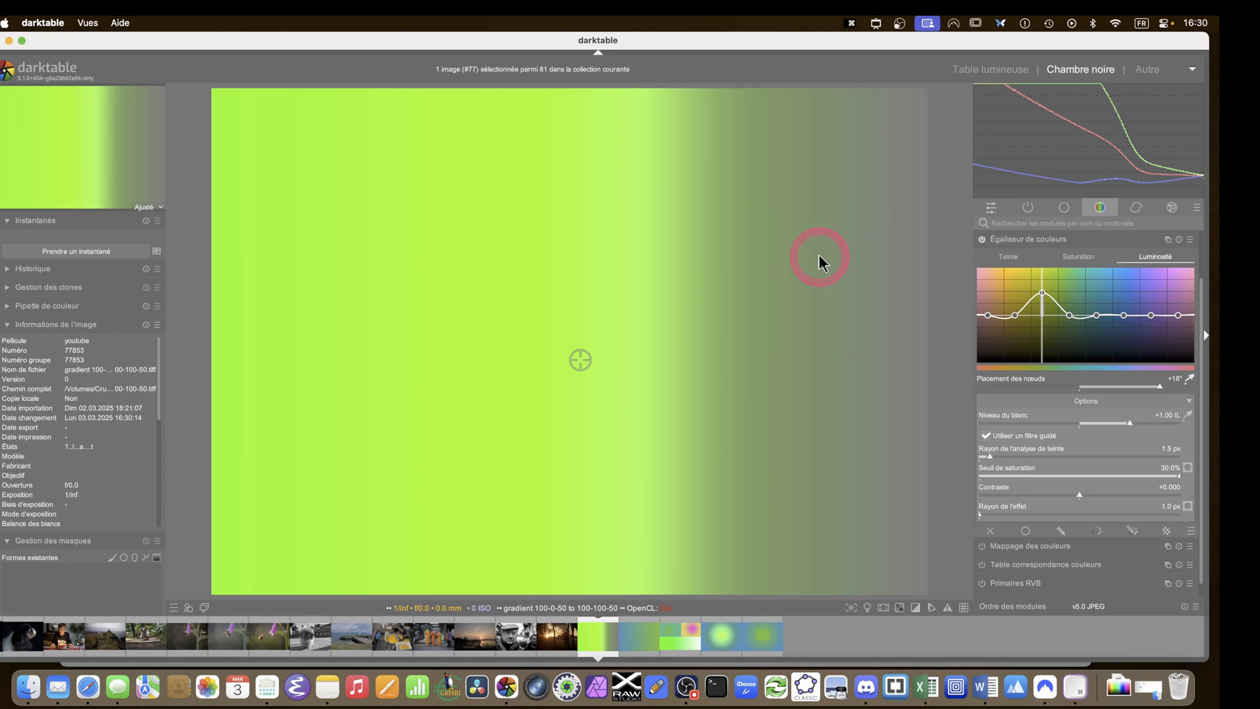
Try the saturation threshold at 0.0% with its mask displayed, and compare the unmasked image with the module off and on
{"action": "left_click", "coordinate": [1187, 468]}
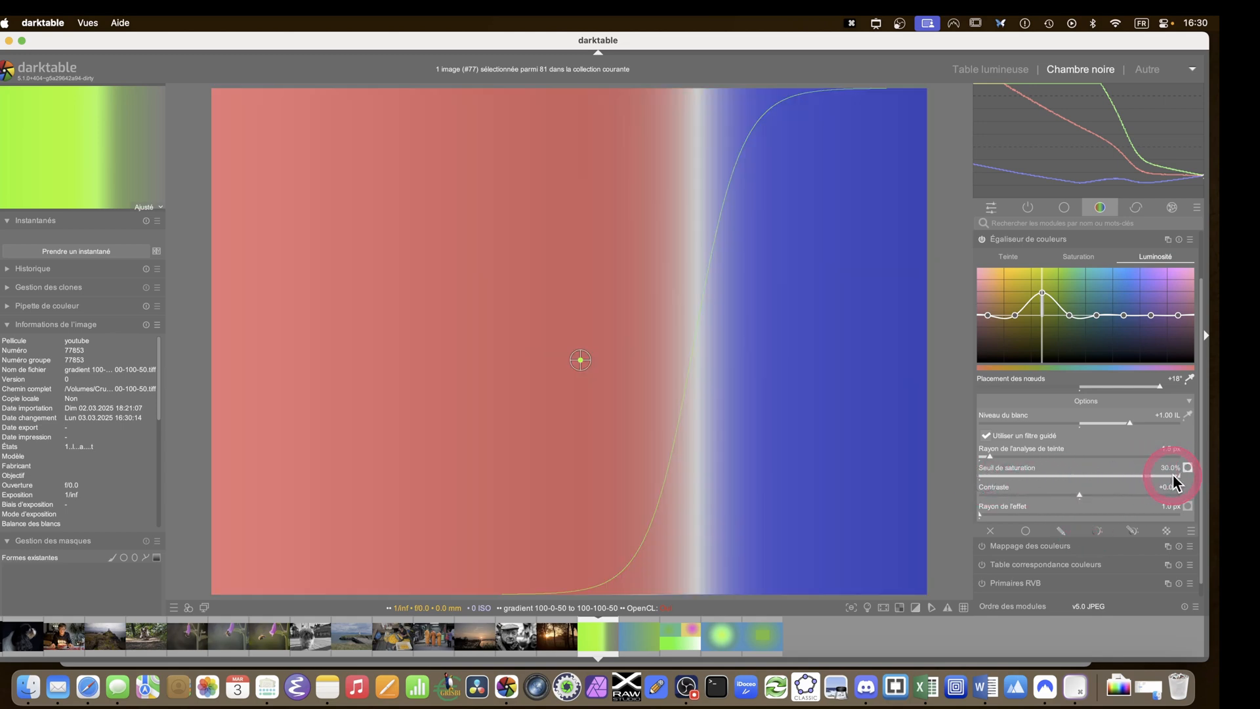
{"action": "left_click_drag", "start_coordinate": [1174, 483], "coordinate": [970, 478]}
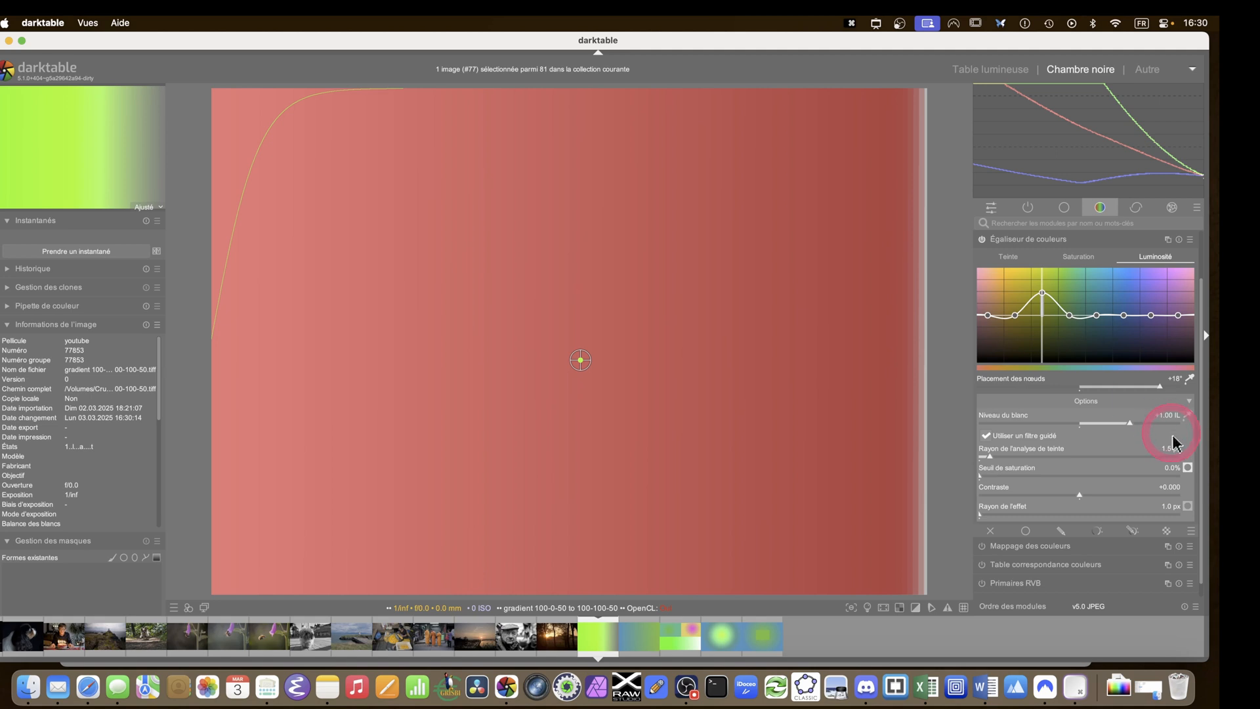
{"action": "left_click", "coordinate": [1187, 467]}
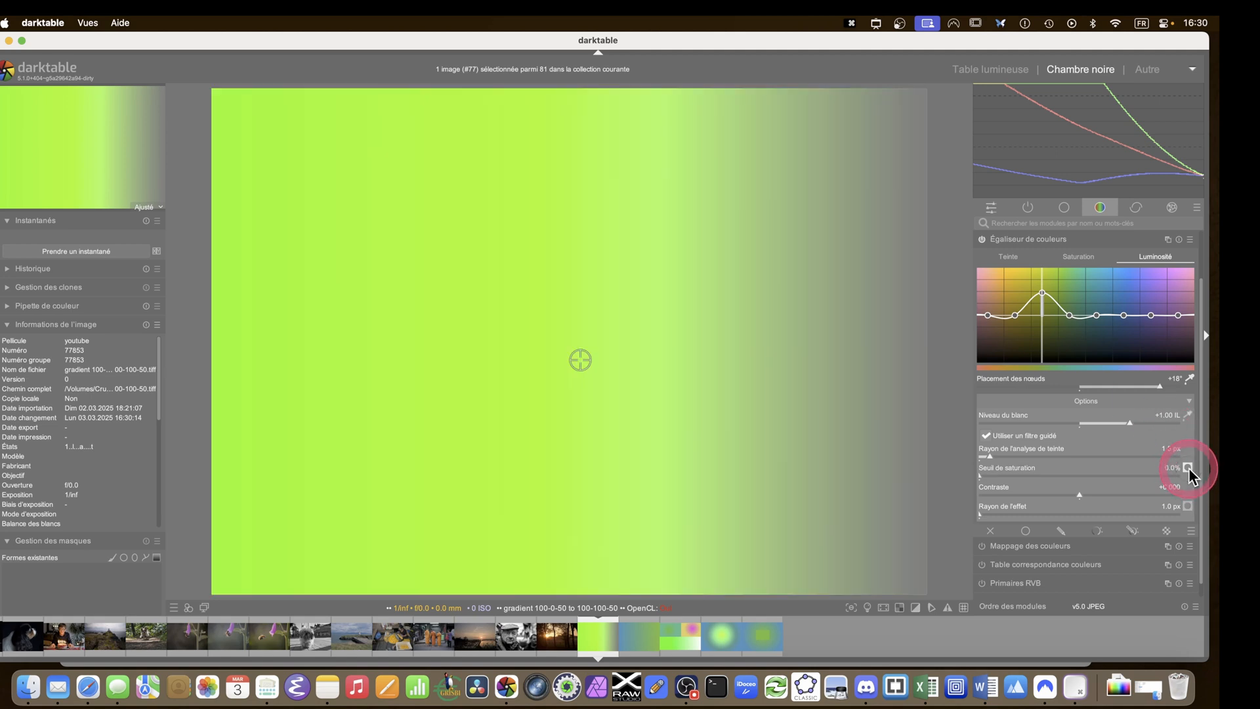
{"action": "left_click", "coordinate": [982, 238]}
{"action": "left_click", "coordinate": [982, 239]}
{"action": "left_click", "coordinate": [982, 239]}
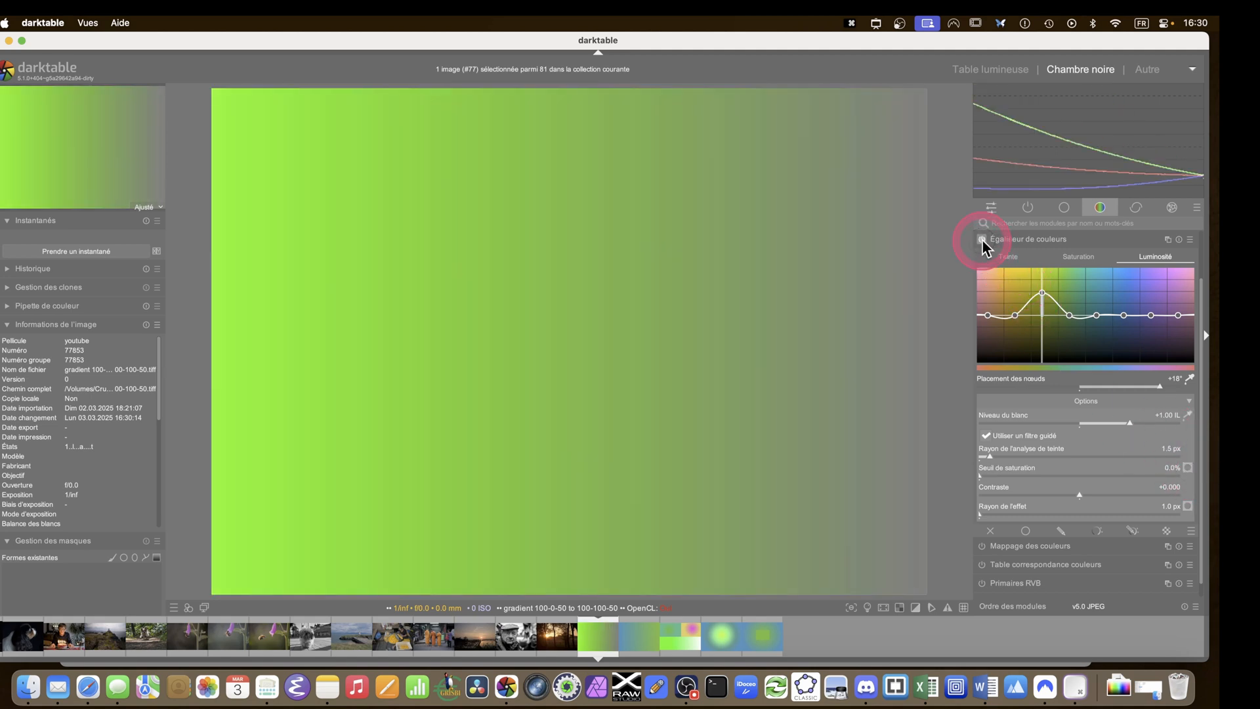
{"action": "left_click", "coordinate": [982, 239]}
{"action": "left_click", "coordinate": [982, 239]}
{"action": "left_click", "coordinate": [982, 239]}
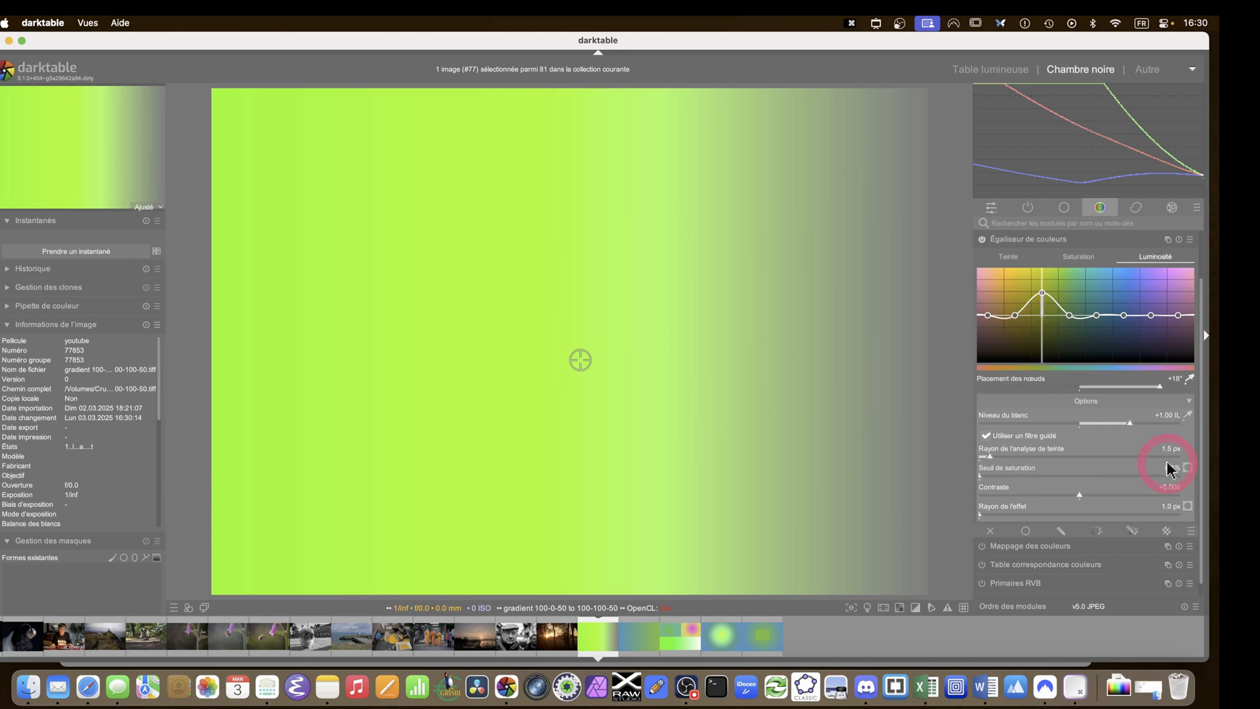
Display the saturation threshold mask and set the threshold to 26.6%
{"action": "left_click", "coordinate": [1187, 468]}
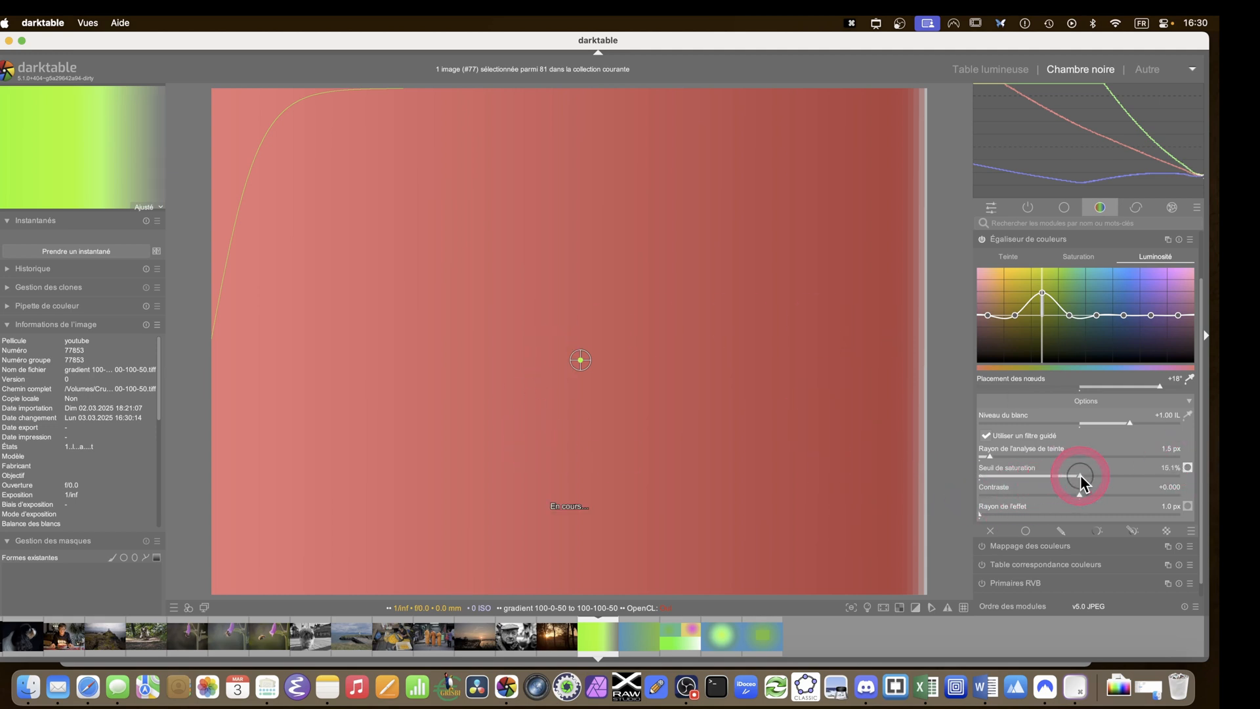
{"action": "left_click_drag", "start_coordinate": [1071, 477], "coordinate": [1132, 481]}
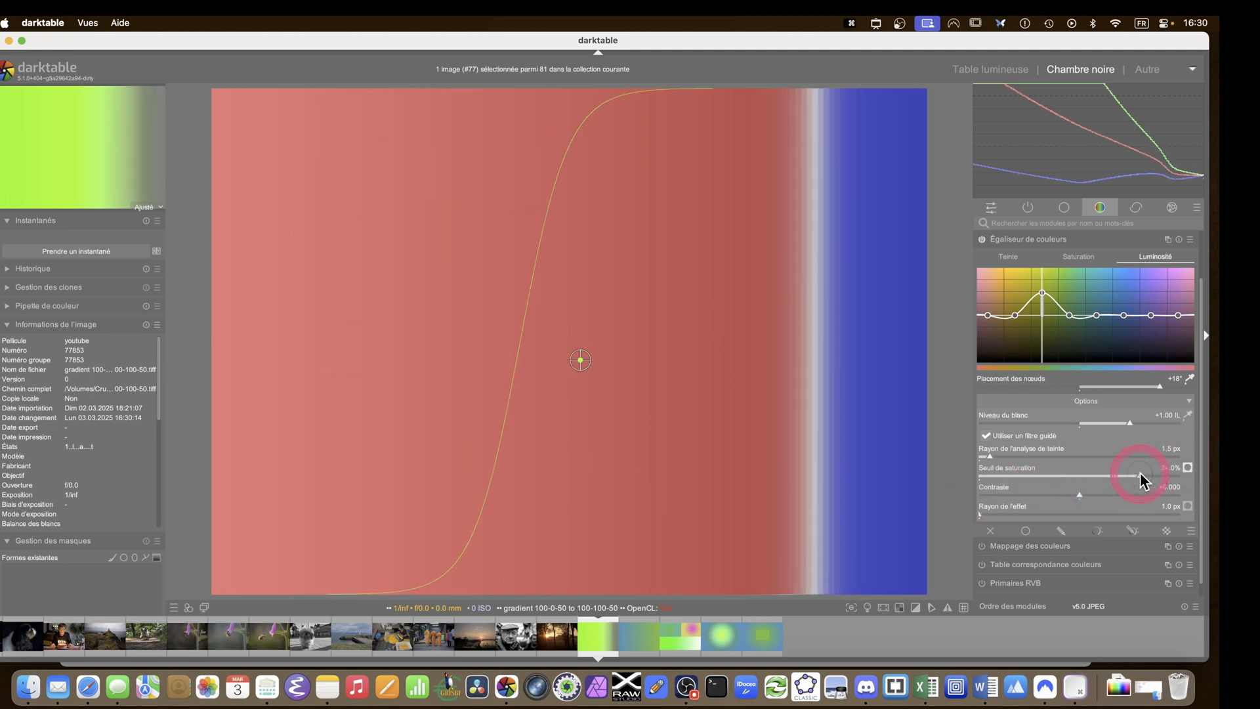
{"action": "double_click", "coordinate": [1144, 475]}
{"action": "left_click", "coordinate": [1155, 475]}
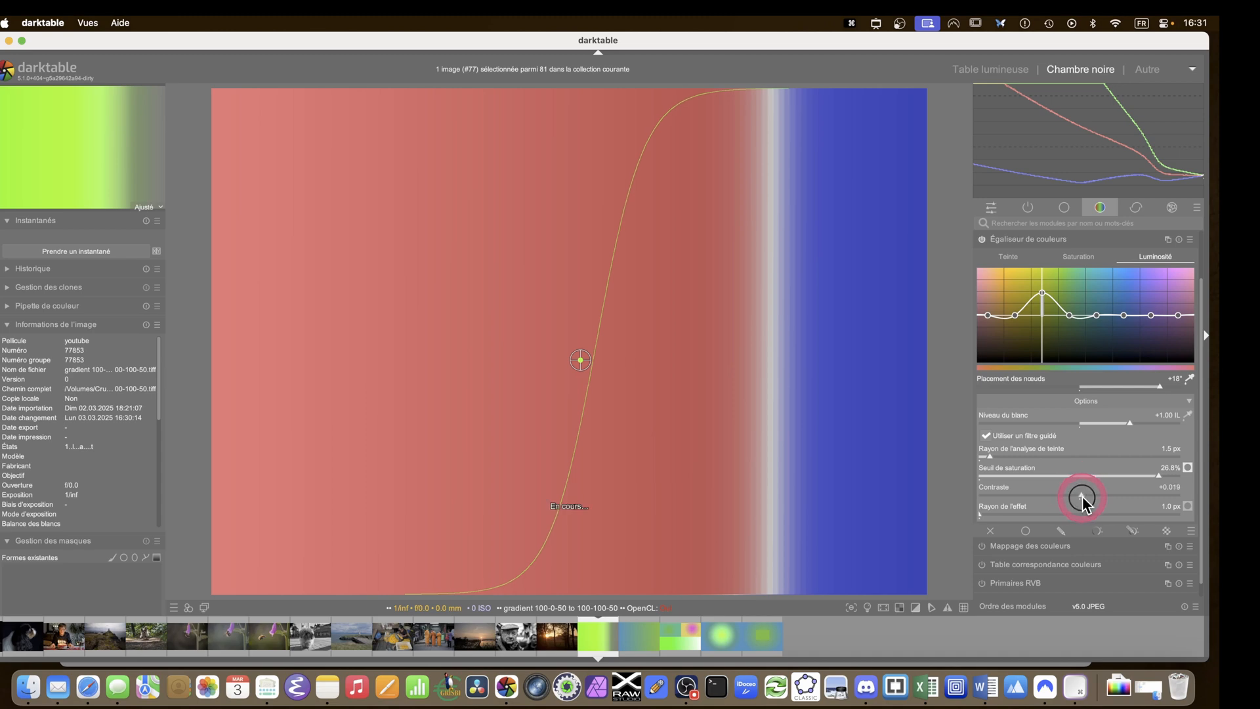
Try the maximum contrast (Contraste) of +1.000 on the saturation threshold mask and reset it
{"action": "left_click_drag", "start_coordinate": [1081, 497], "coordinate": [1215, 505]}
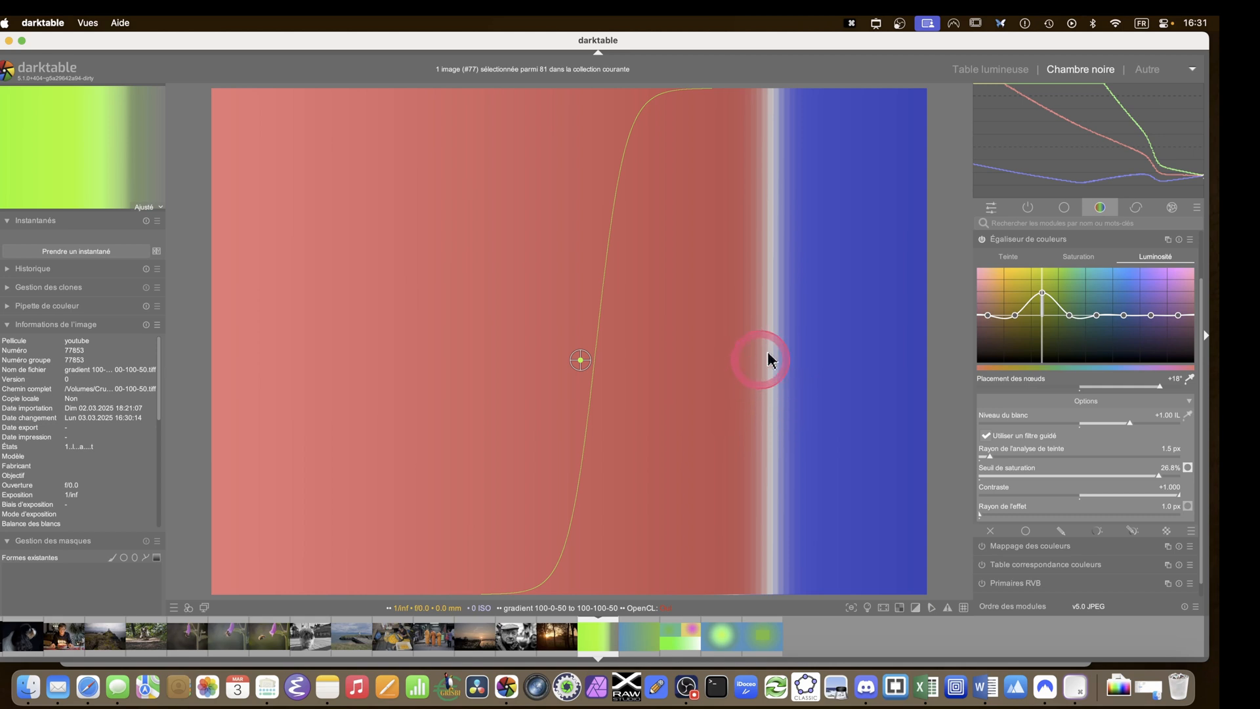
{"action": "double_click", "coordinate": [984, 500]}
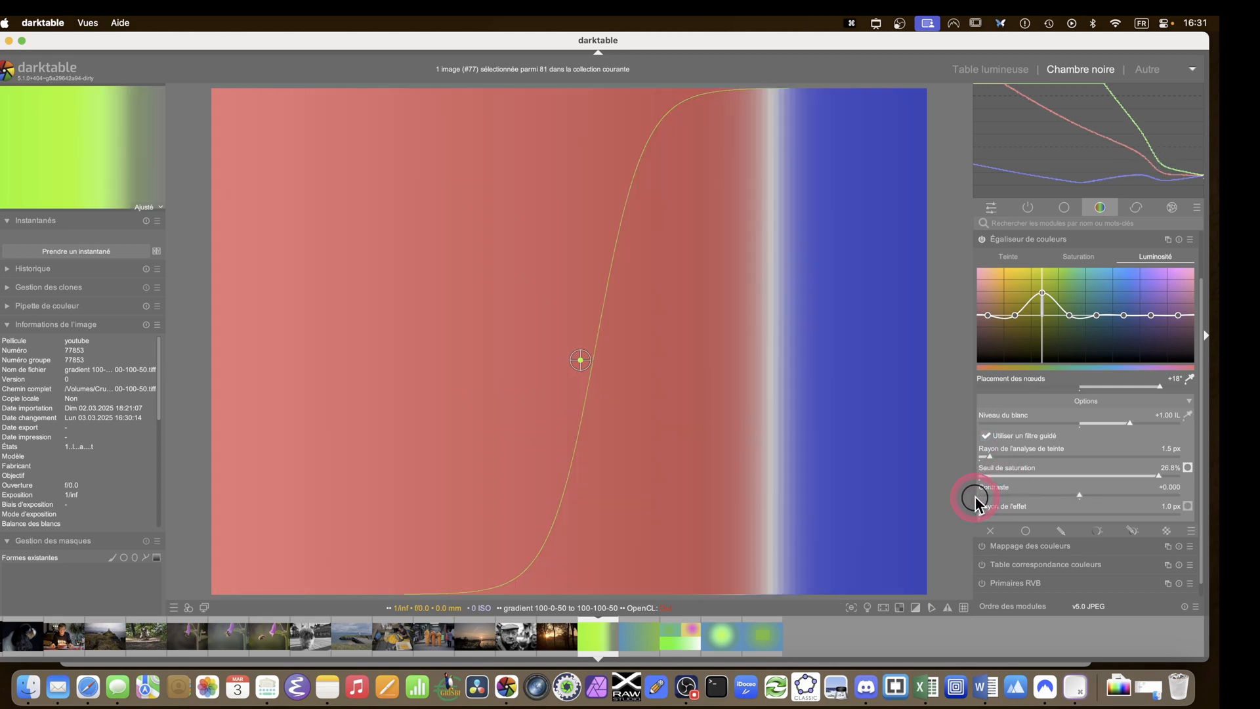
{"action": "left_click", "coordinate": [981, 495]}
{"action": "double_click", "coordinate": [986, 498]}
Set the mask contrast to -1.000 and hide the saturation threshold mask
{"action": "left_click_drag", "start_coordinate": [1055, 502], "coordinate": [972, 498]}
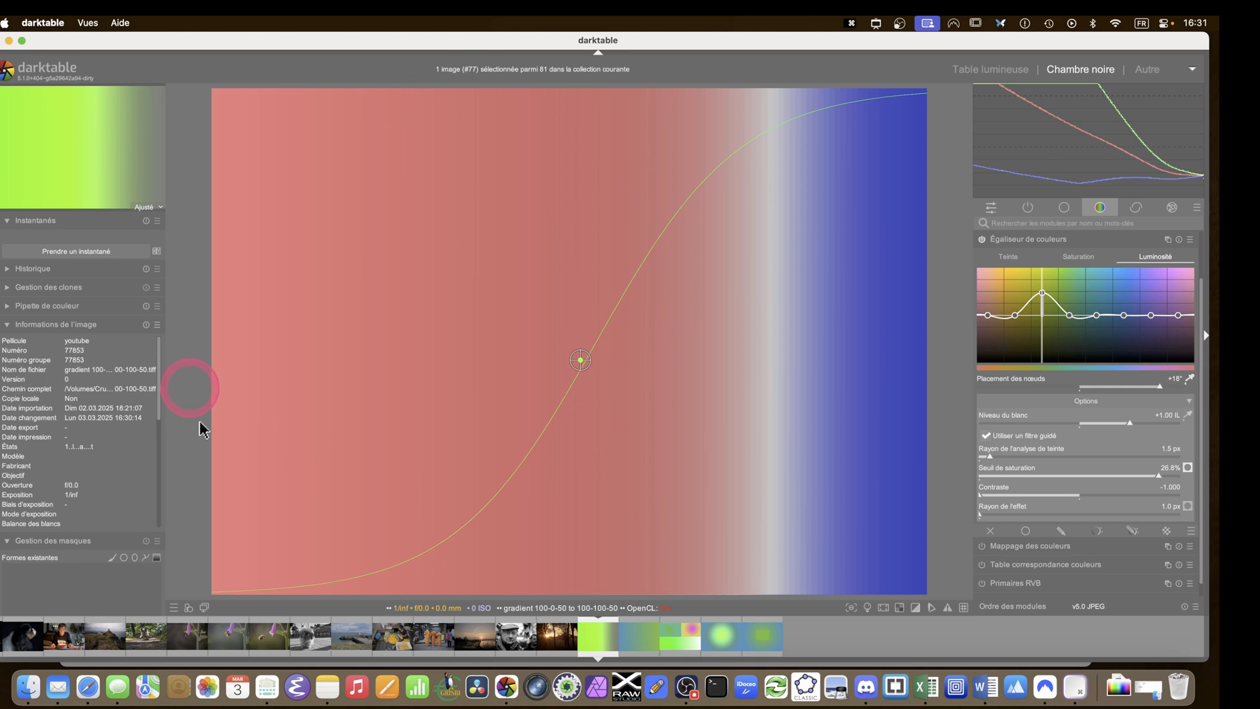
{"action": "left_click", "coordinate": [1187, 467]}
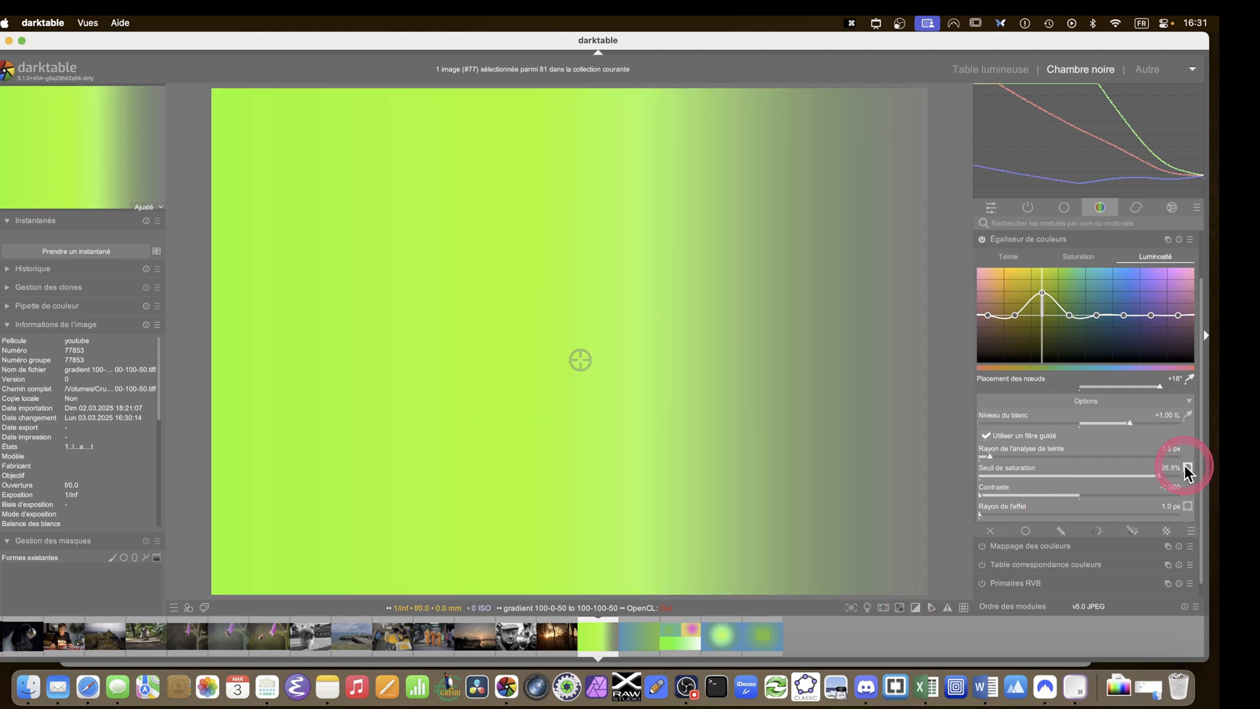
Try raising the yellow-green node to maximum in both luminosity and saturation, comparing the image with the color equalizer off and on
{"action": "left_click", "coordinate": [981, 240]}
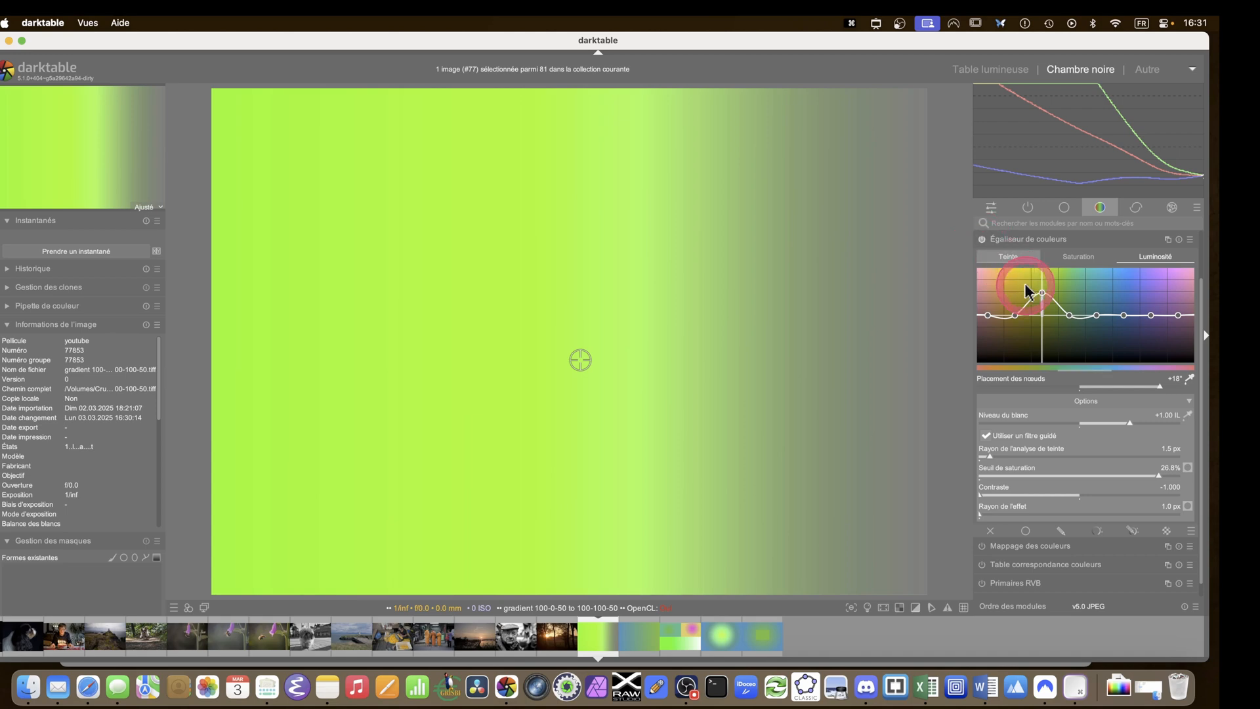
{"action": "left_click", "coordinate": [1041, 293]}
{"action": "left_click", "coordinate": [1067, 258]}
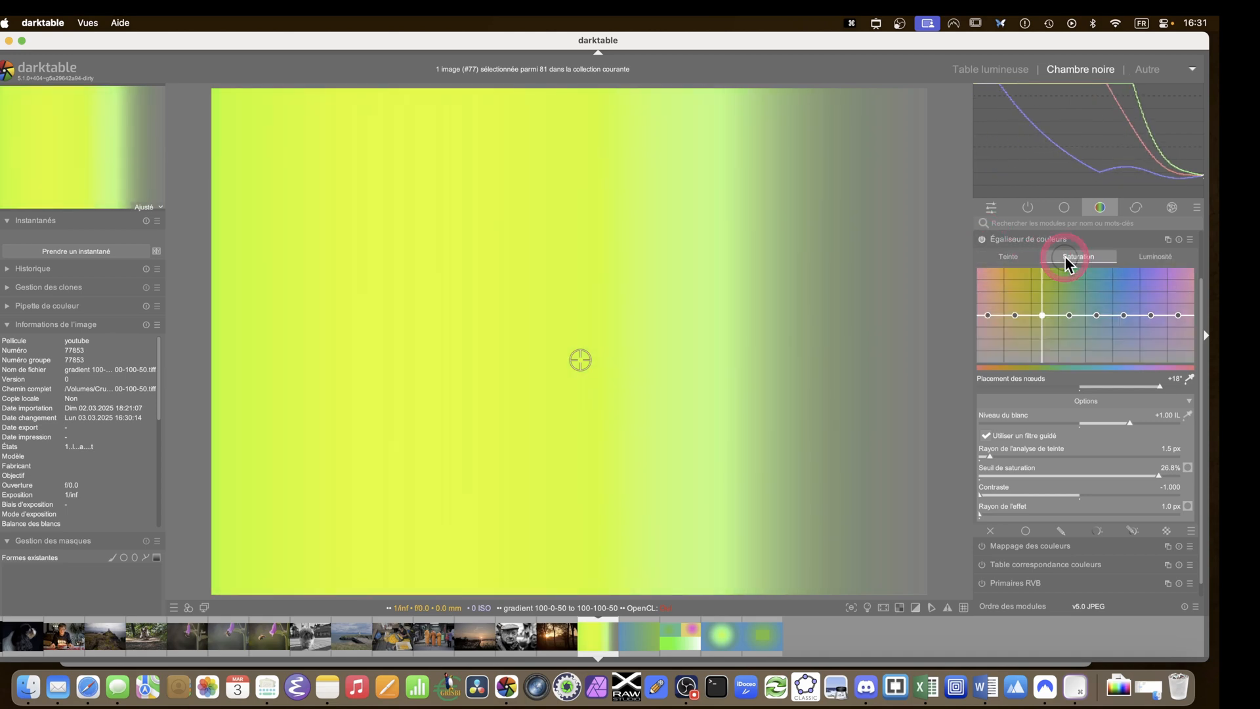
{"action": "left_click_drag", "start_coordinate": [1032, 314], "coordinate": [929, 165]}
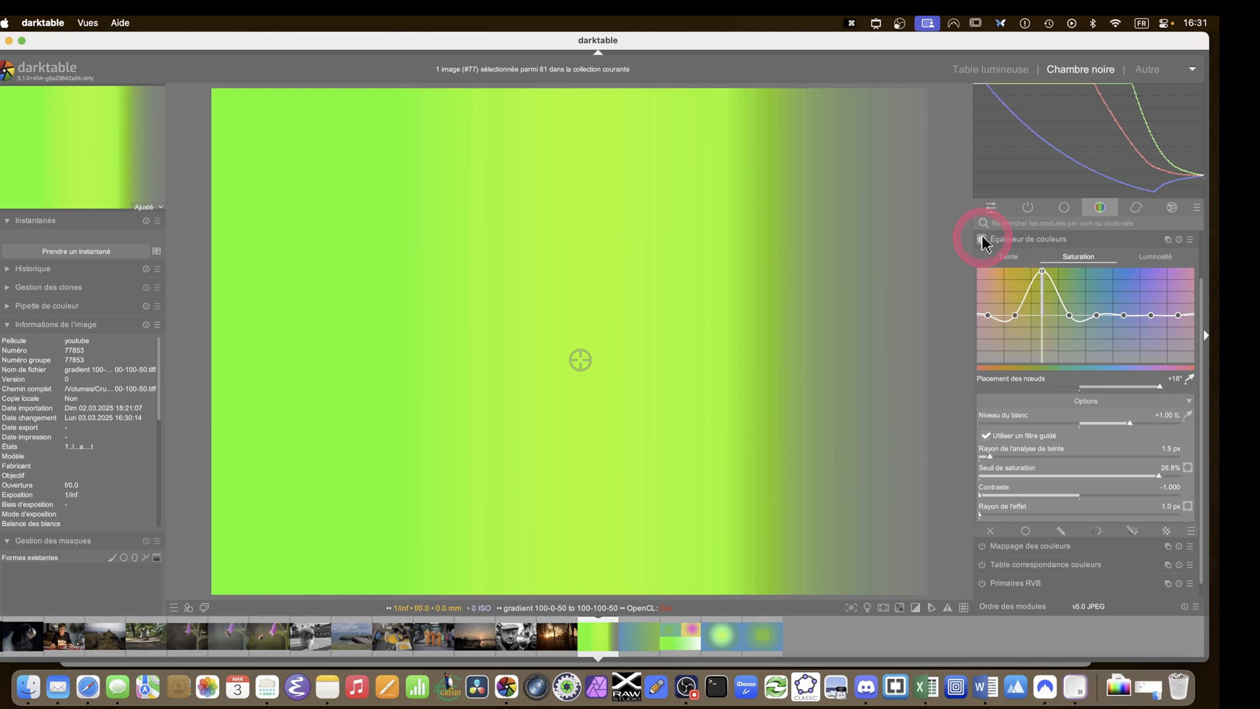
{"action": "left_click", "coordinate": [983, 238]}
{"action": "left_click", "coordinate": [982, 239]}
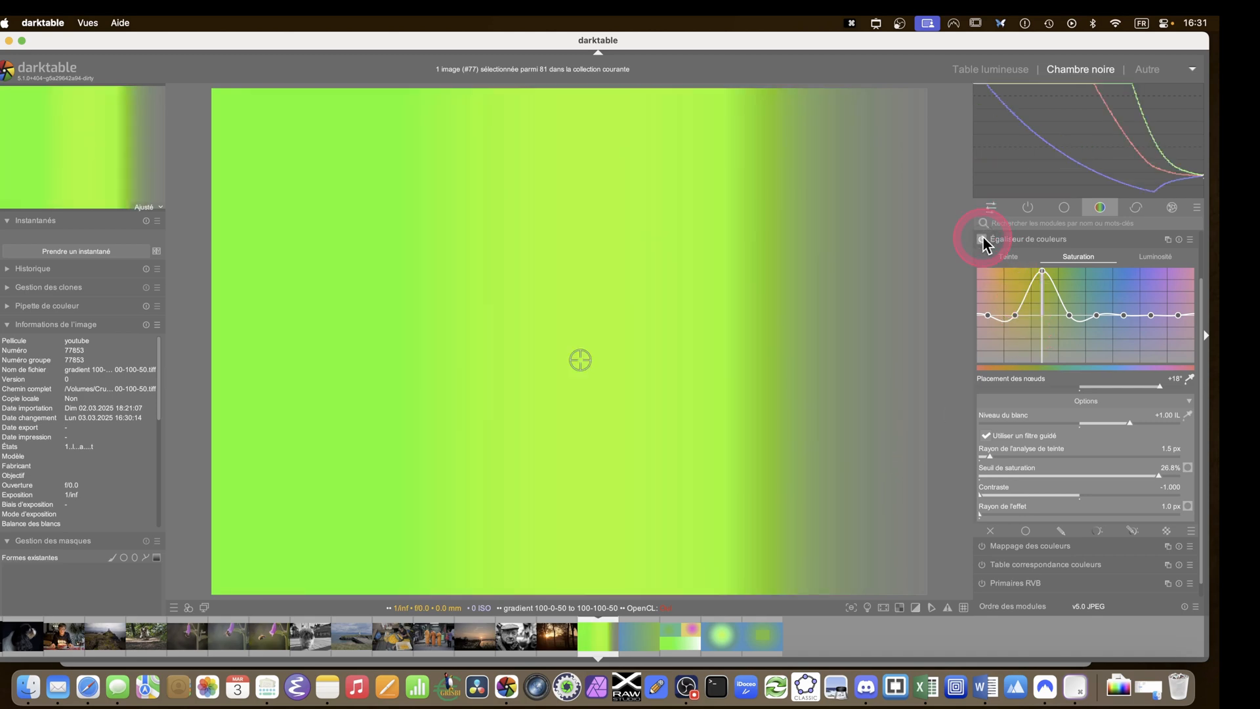
Reset the raised saturation and luminosity nodes, and restore all color equalizer parameters to their defaults
{"action": "double_click", "coordinate": [1039, 272]}
{"action": "left_click", "coordinate": [1136, 257]}
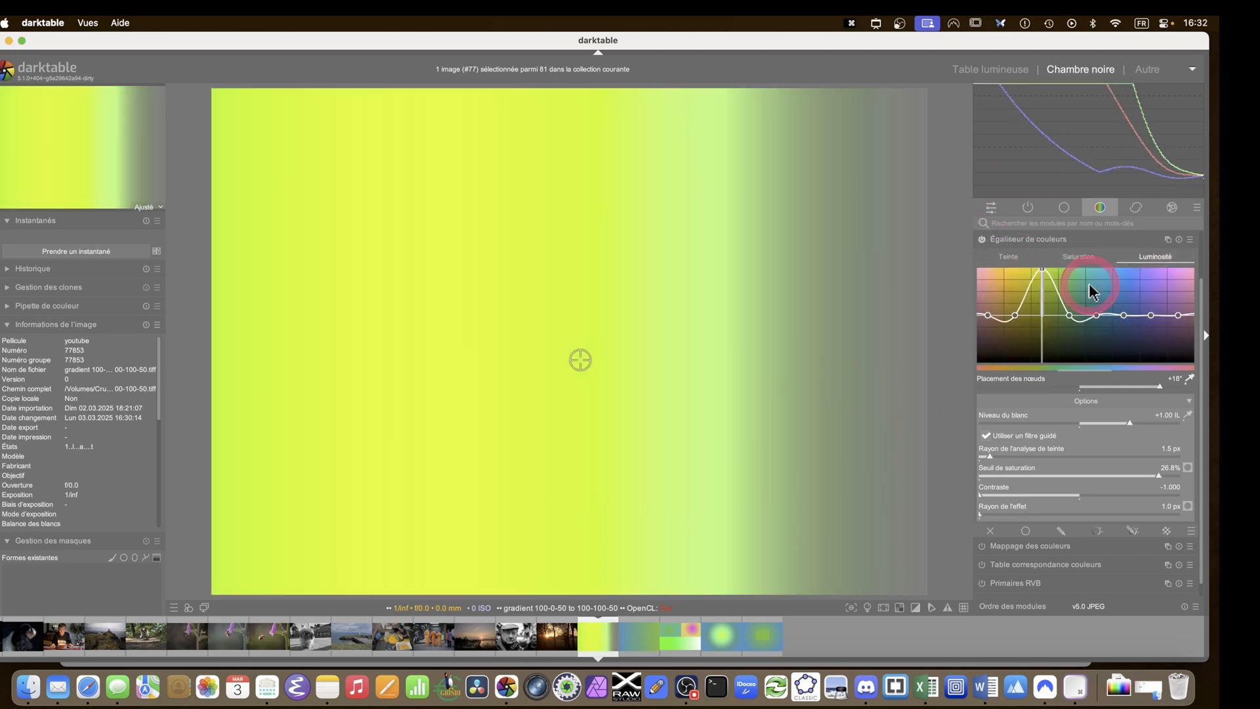
{"action": "double_click", "coordinate": [1039, 272]}
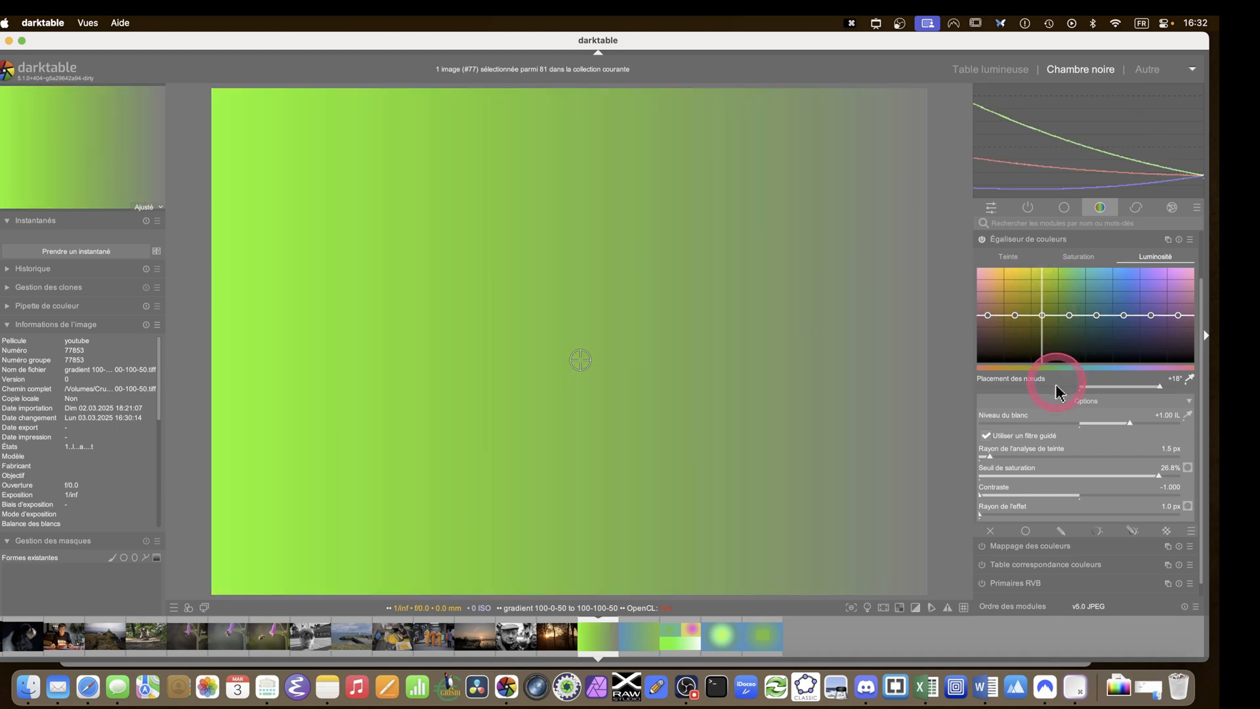
{"action": "left_click", "coordinate": [1178, 239]}
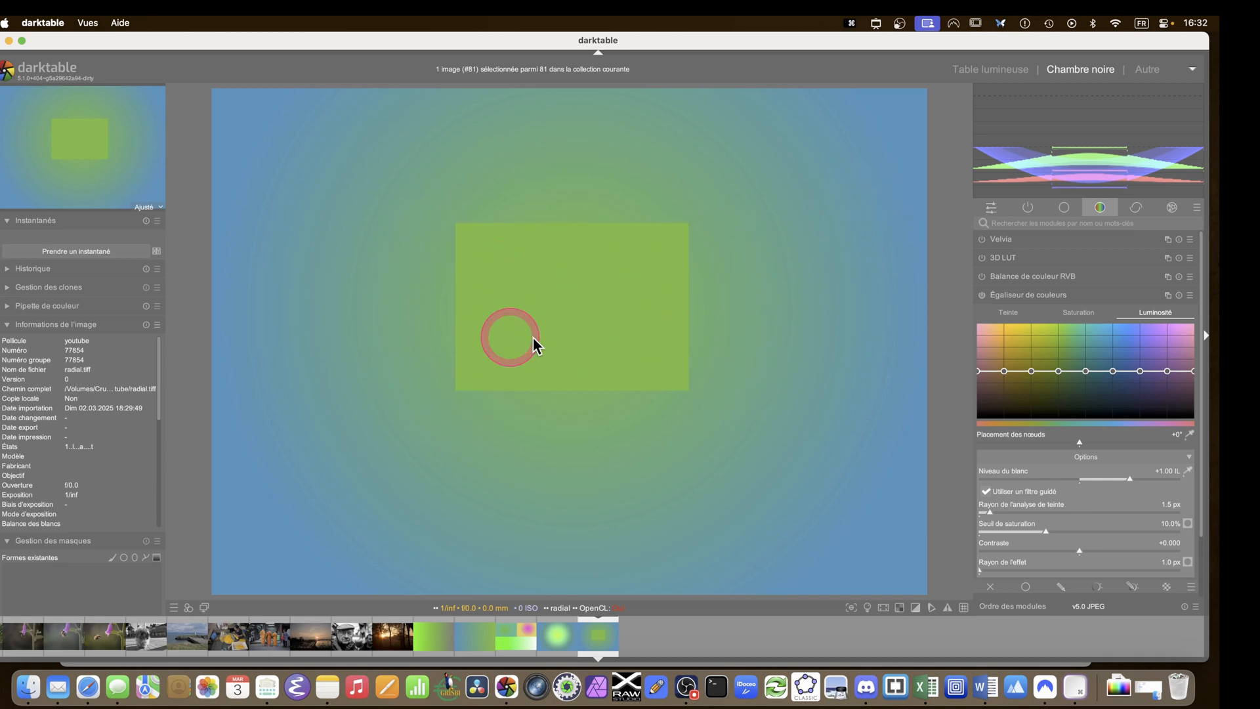
Enable the color equalizer on the radial image, try the white level picker and reset the white level to +1.00 IL
{"action": "left_click", "coordinate": [982, 296]}
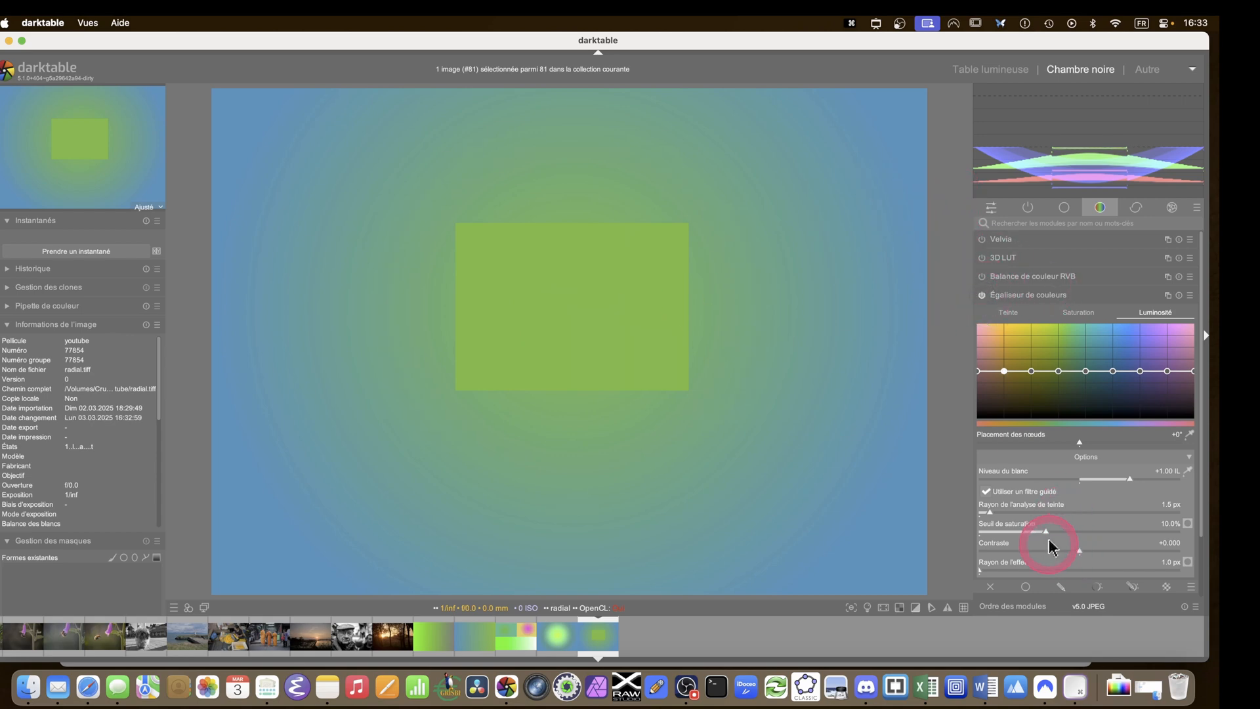
{"action": "left_click", "coordinate": [1189, 472]}
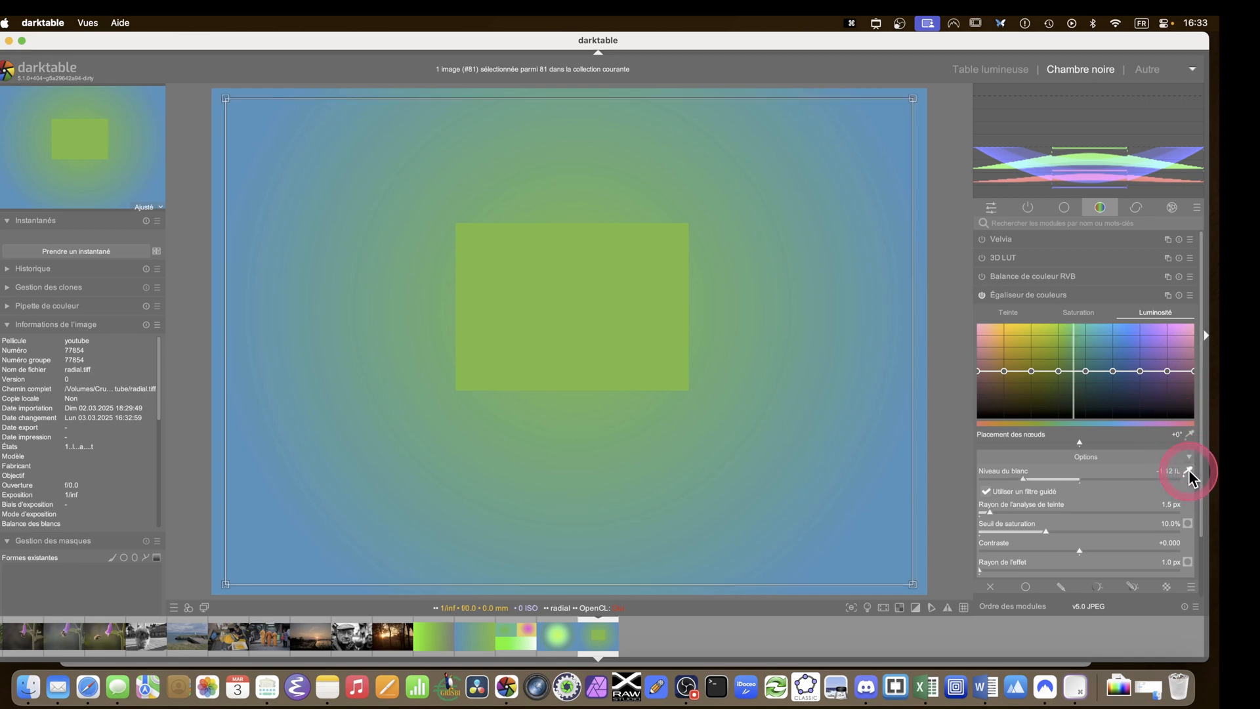
{"action": "left_click", "coordinate": [1188, 471]}
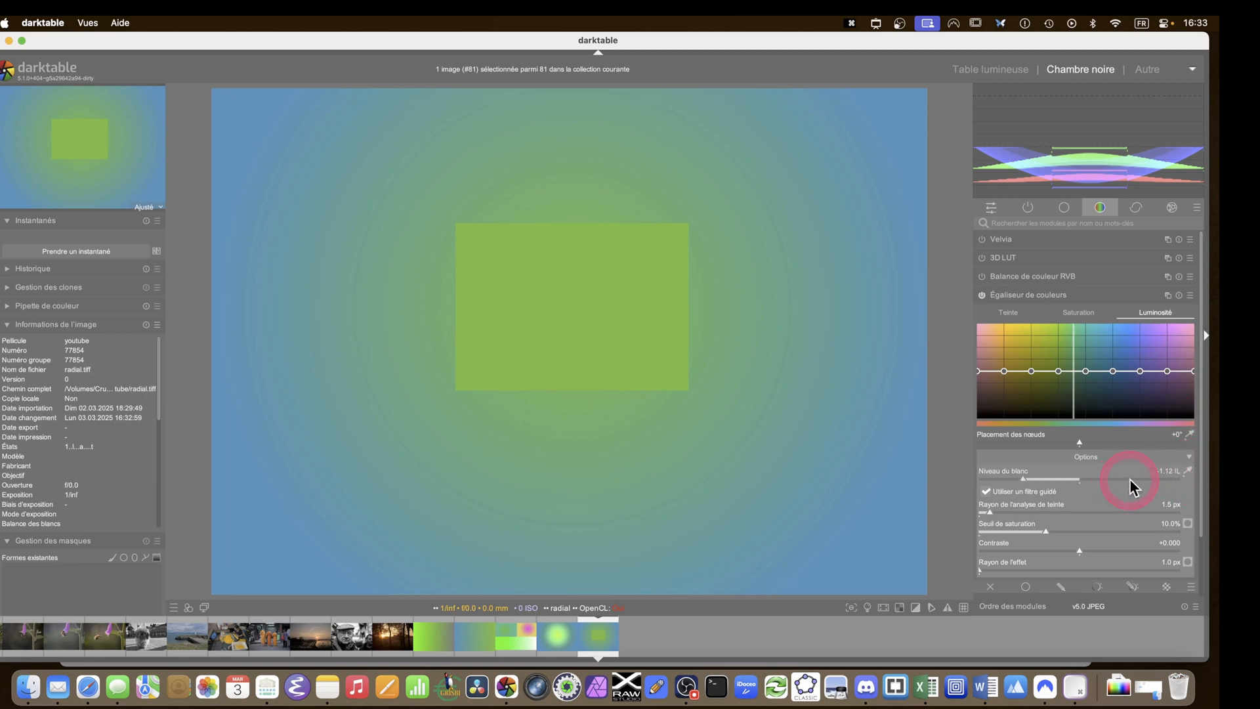
{"action": "double_click", "coordinate": [1083, 482]}
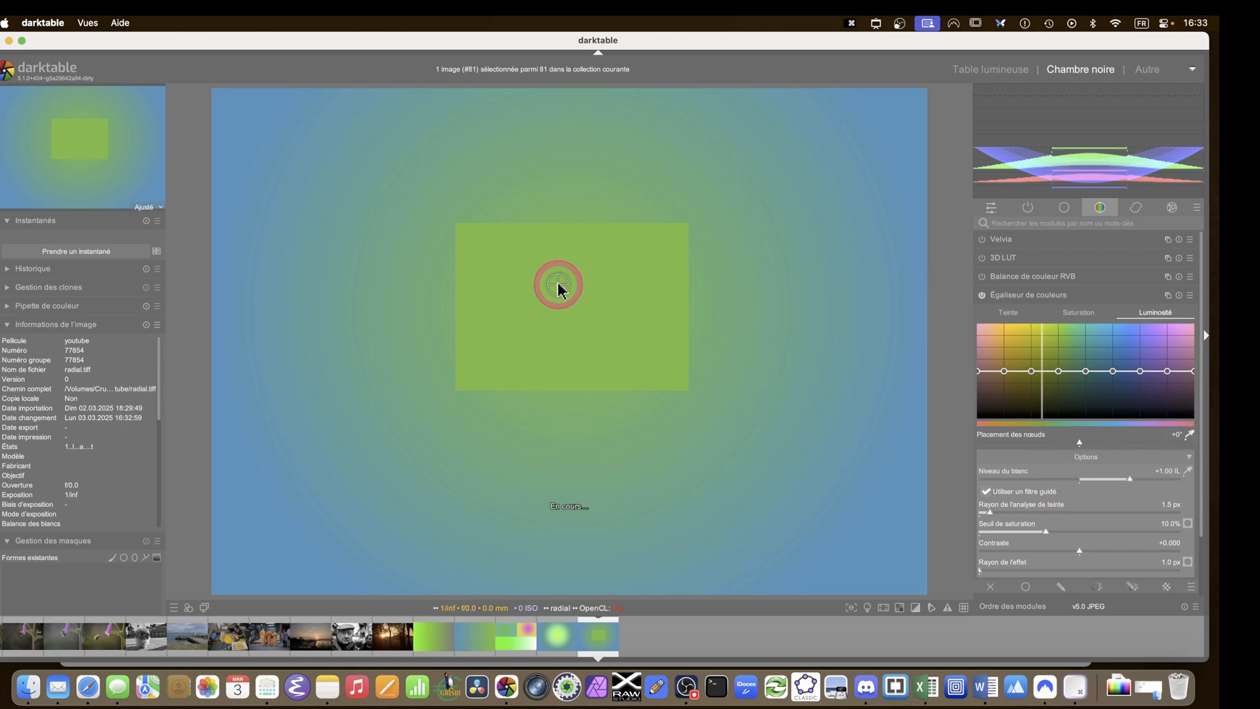
Sample the central rectangle's hue, set the node placement to +18° and raise the luminosity of the aligned node
{"action": "left_click", "coordinate": [583, 306]}
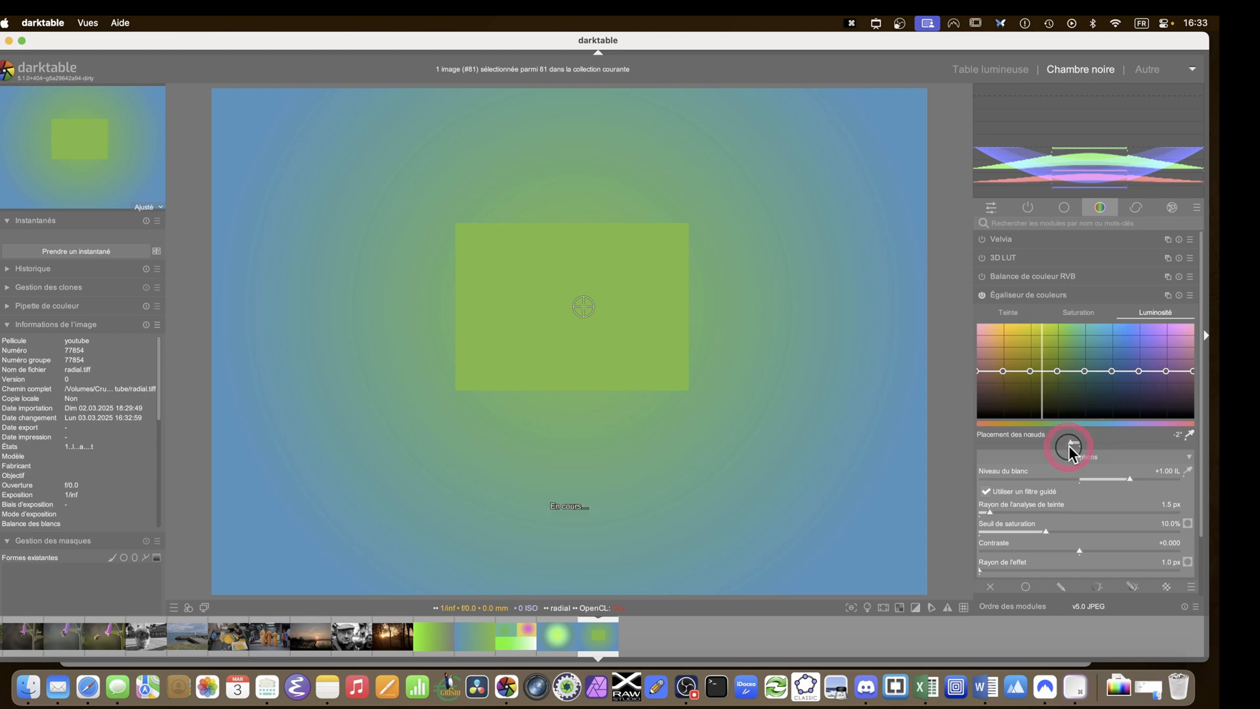
{"action": "left_click_drag", "start_coordinate": [995, 443], "coordinate": [1153, 452]}
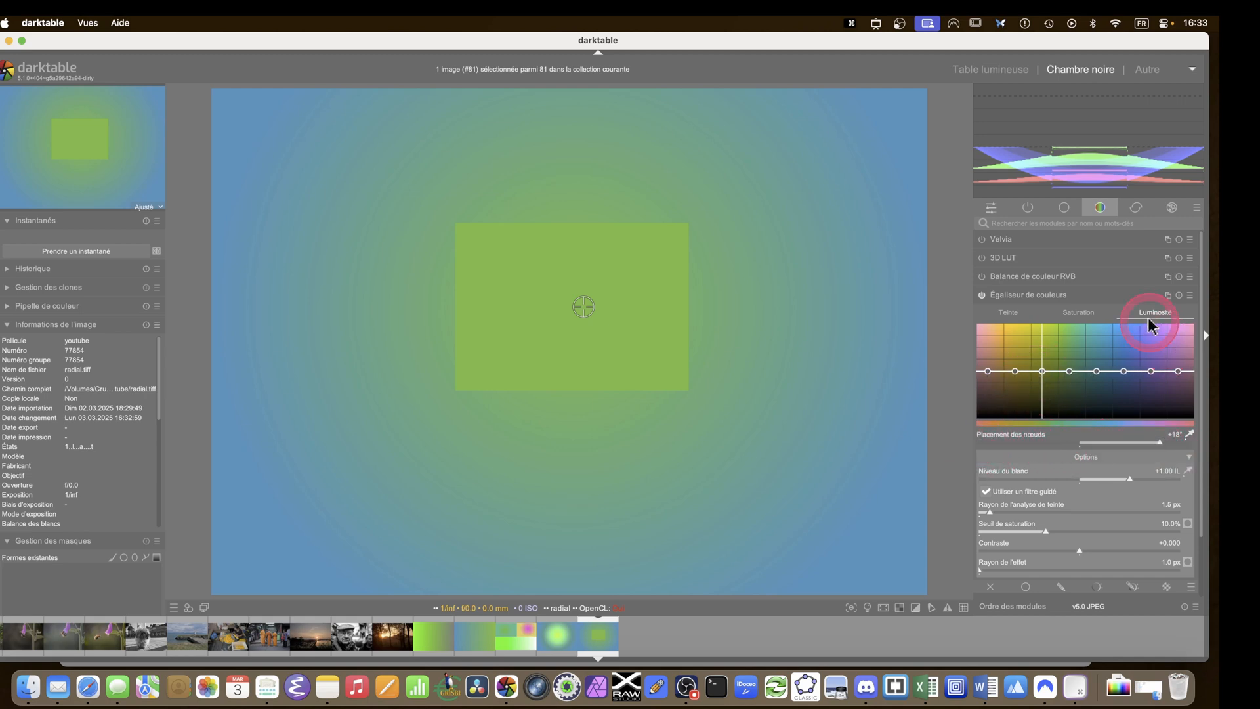
{"action": "left_click_drag", "start_coordinate": [1042, 371], "coordinate": [1037, 337]}
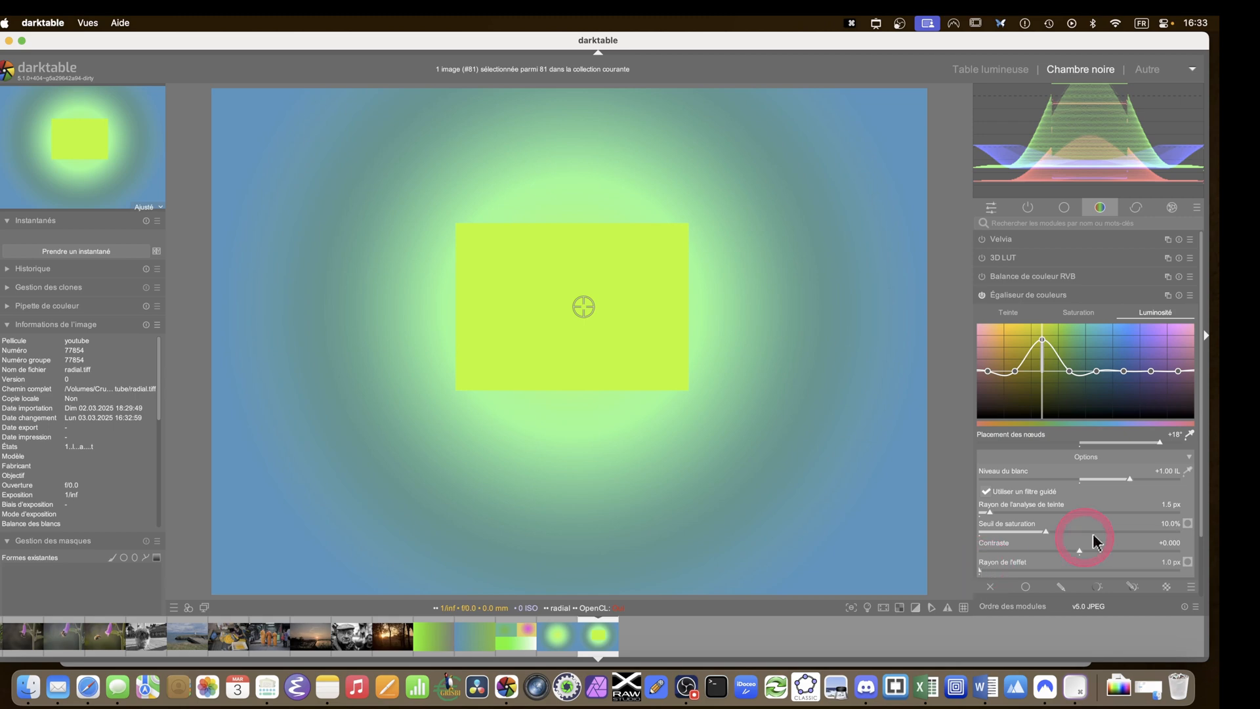
Check the saturation threshold mask, and try effect radius (Rayon de l'effet) values of 108.2 px and 84.7 px
{"action": "left_click", "coordinate": [1188, 524]}
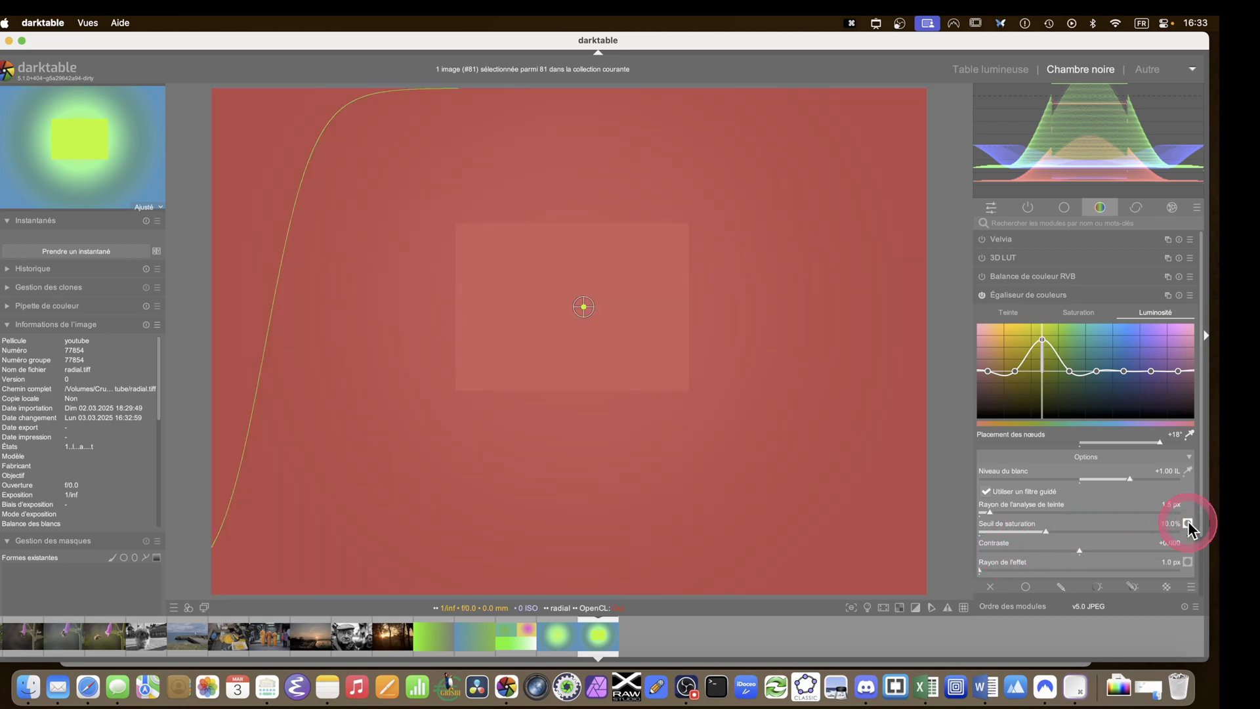
{"action": "left_click", "coordinate": [1188, 524]}
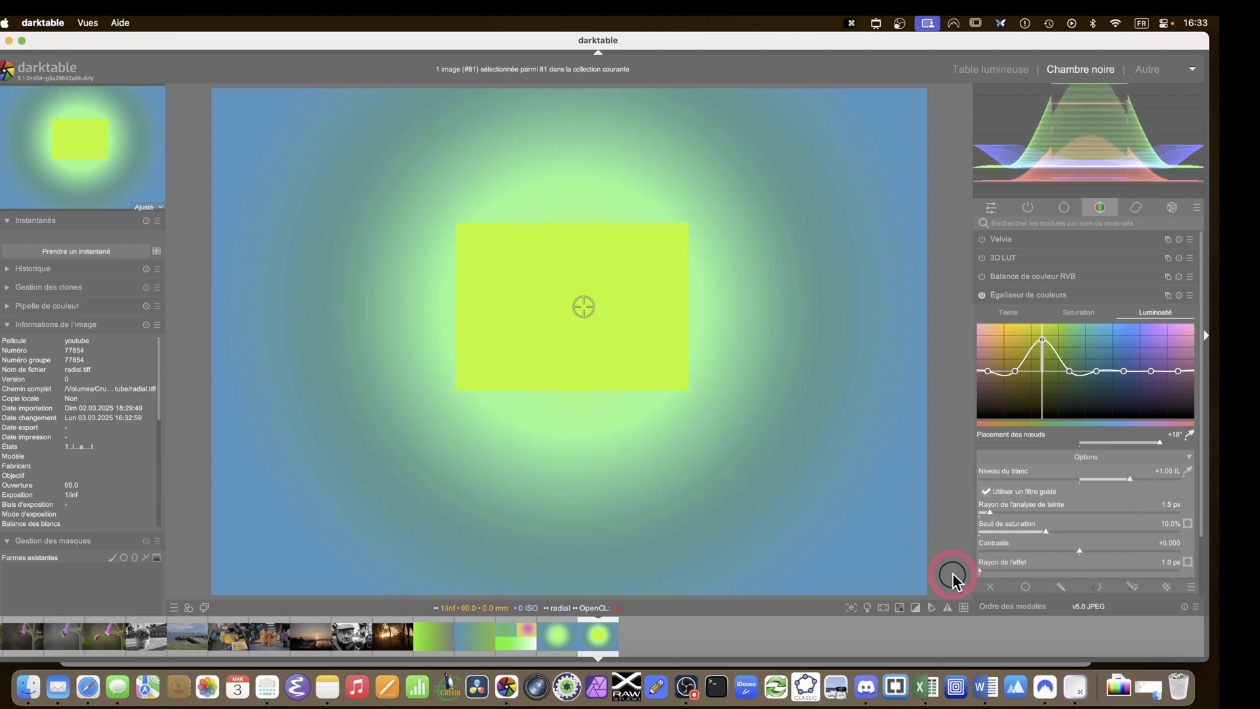
{"action": "left_click_drag", "start_coordinate": [981, 571], "coordinate": [1148, 571]}
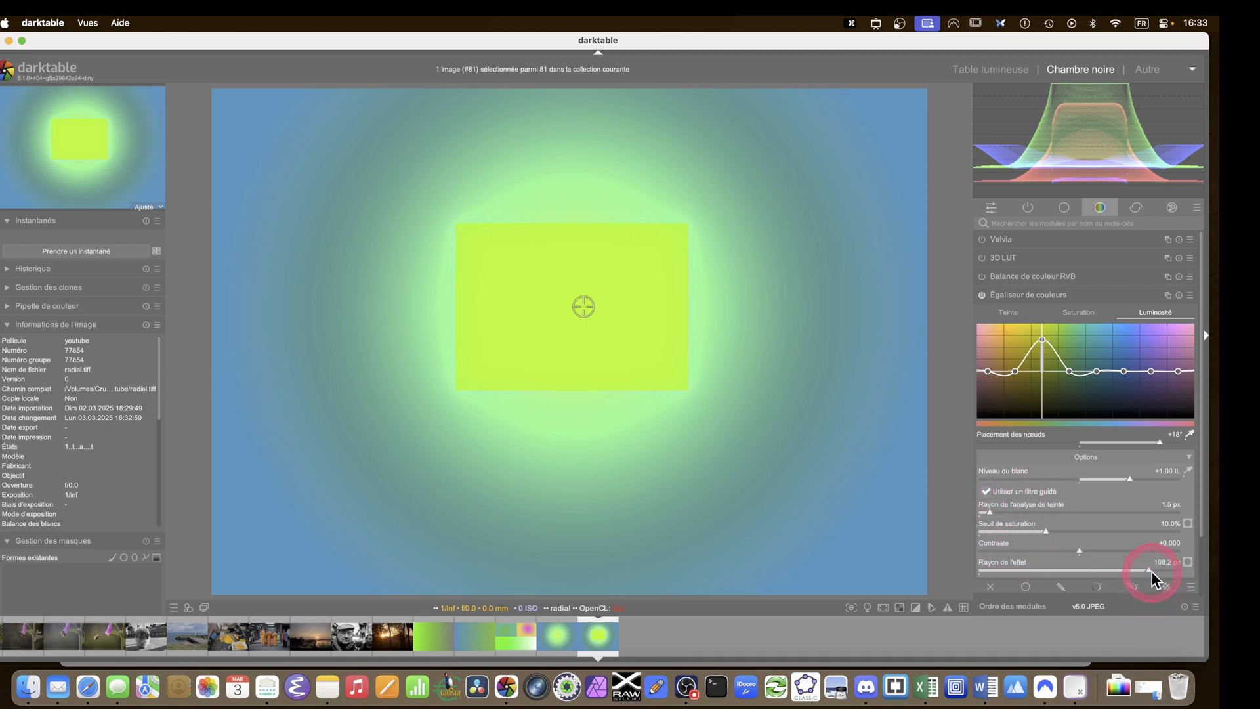
{"action": "left_click_drag", "start_coordinate": [1150, 569], "coordinate": [1111, 573]}
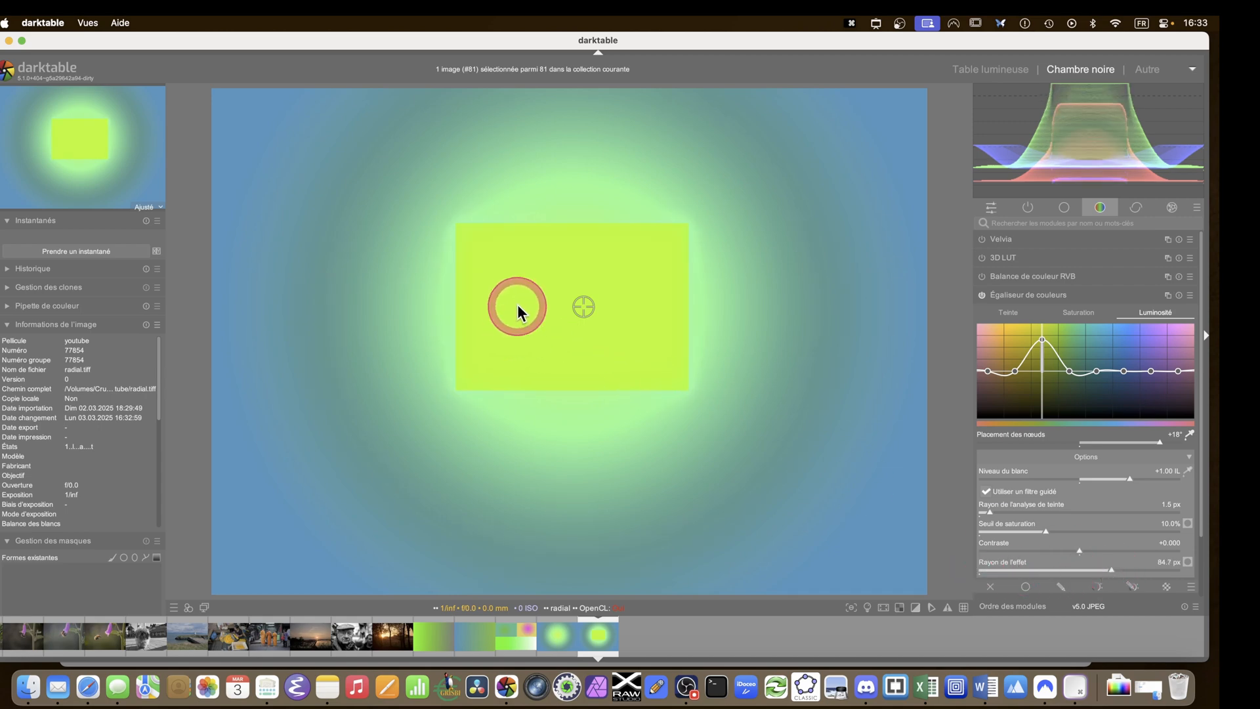
Inspect the rectangle's upper-left corner at 400%, set the effect radius back to 1.0 px and collapse the color equalizer
{"action": "scroll", "coordinate": [517, 305], "scroll_direction": "up", "scroll_amount": 3}
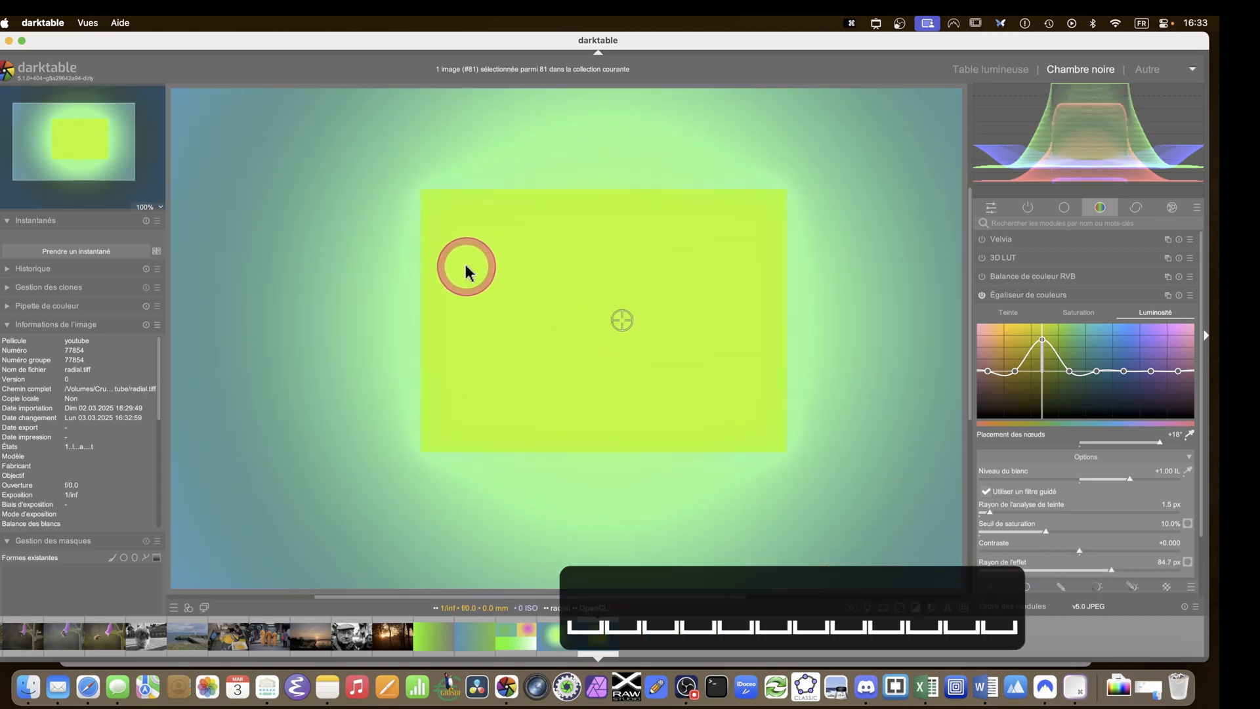
{"action": "key", "text": "space"}
{"action": "scroll", "coordinate": [466, 270], "scroll_direction": "up", "scroll_amount": 3}
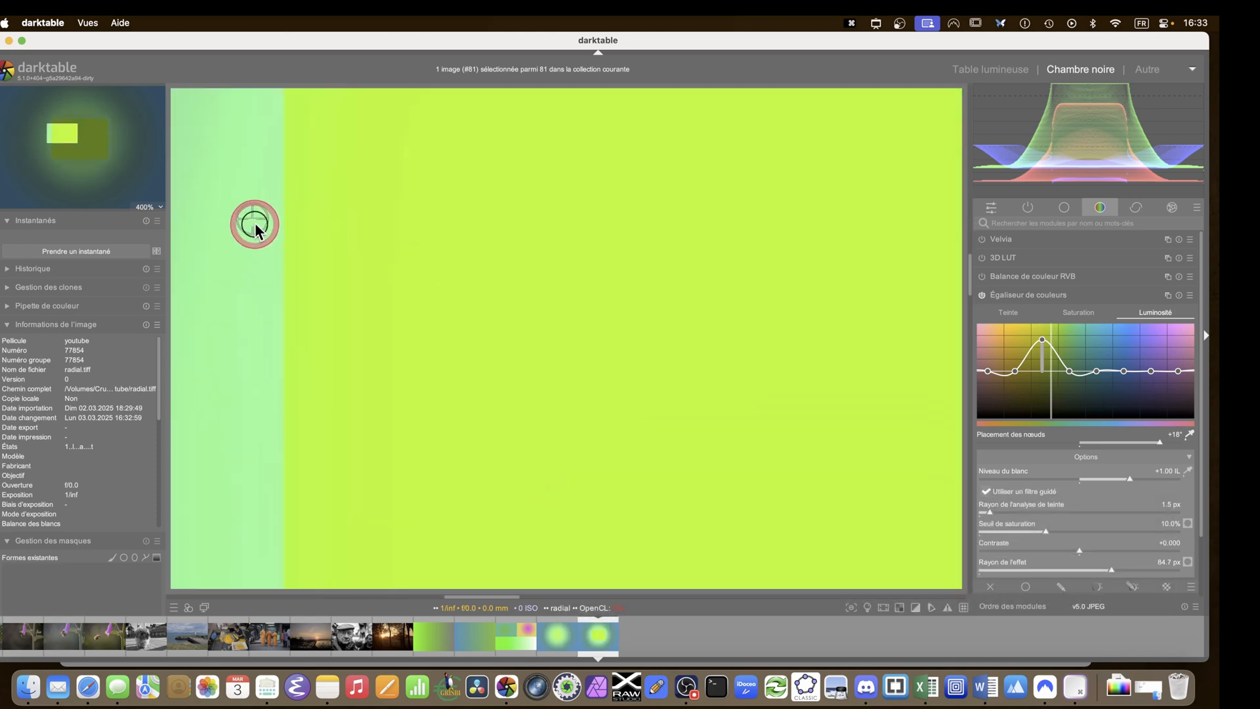
{"action": "left_click_drag", "start_coordinate": [64, 140], "coordinate": [62, 125]}
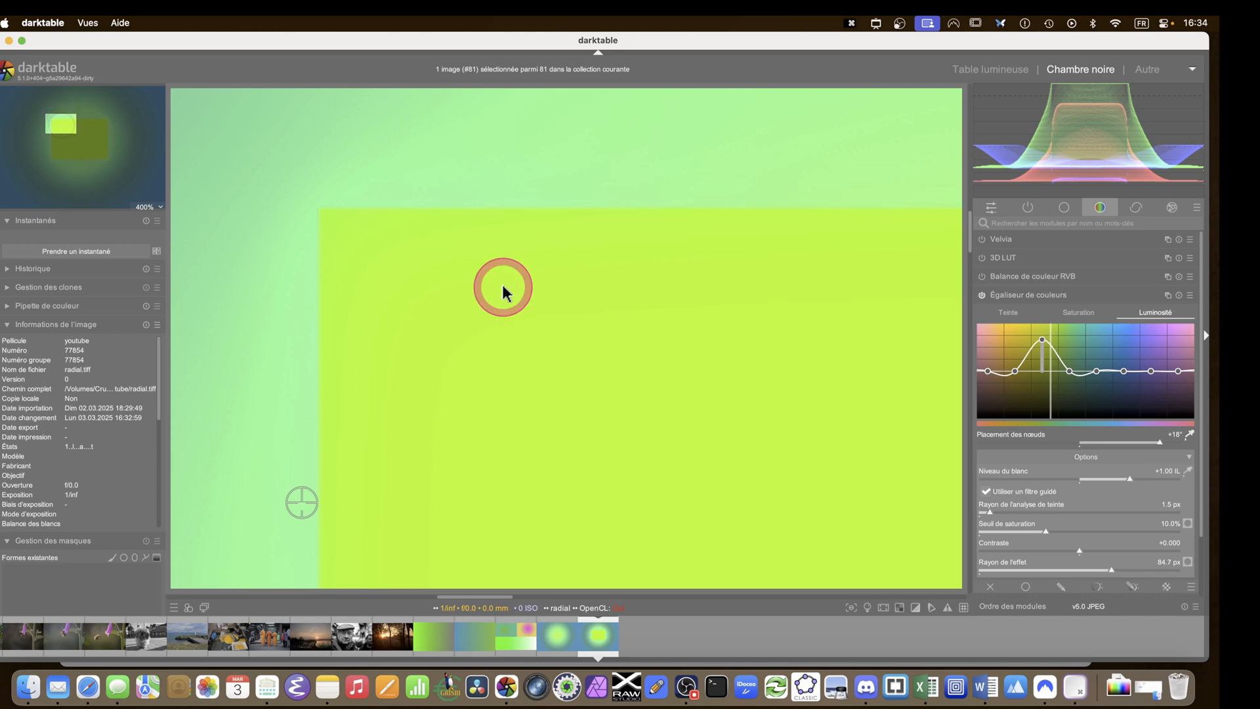
{"action": "left_click_drag", "start_coordinate": [1103, 568], "coordinate": [943, 582]}
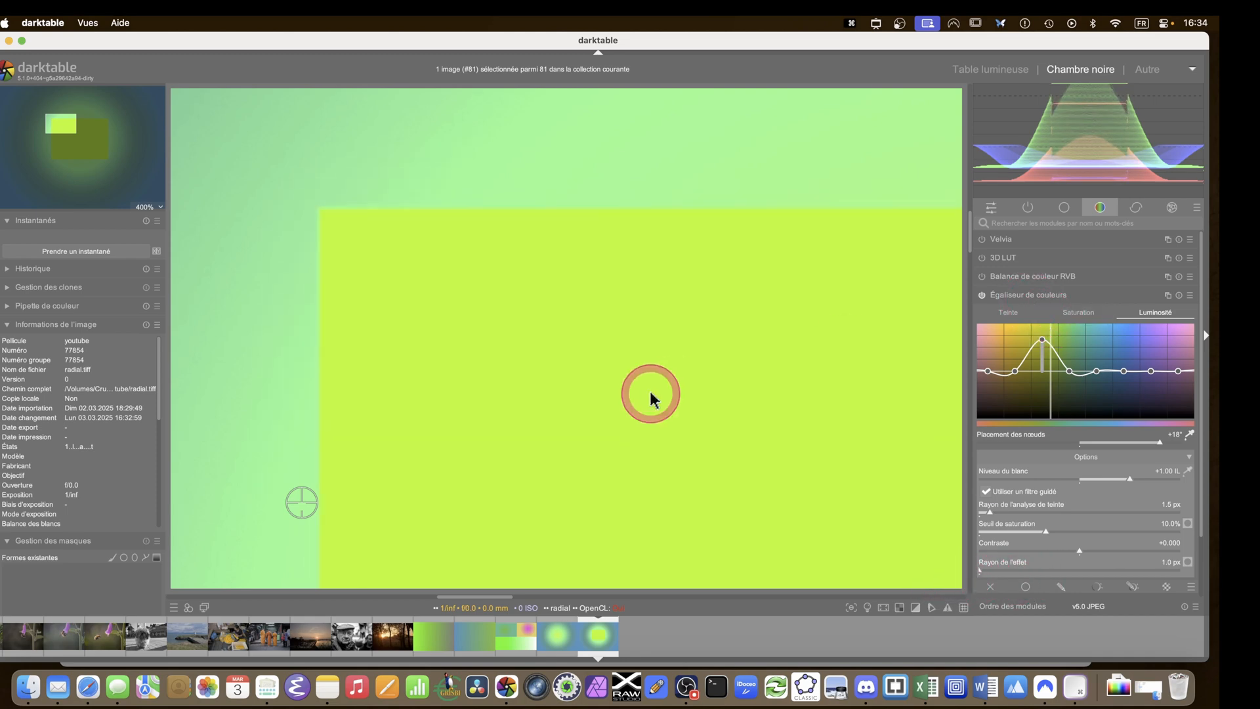
{"action": "scroll", "coordinate": [650, 394], "scroll_direction": "down", "scroll_amount": 5}
{"action": "left_click", "coordinate": [1005, 294]}
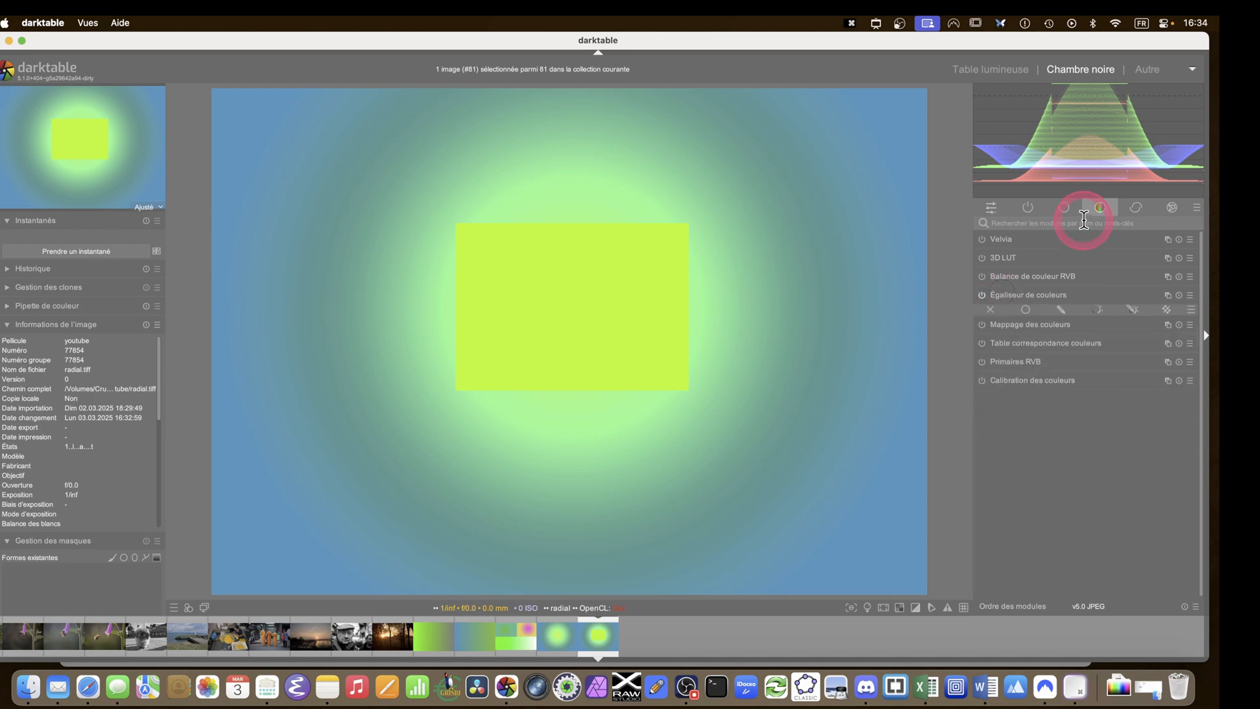
Open the tone equalizer (Égaliseur de tons) and set its mask's detail preservation to Filtre guidé
{"action": "left_click", "coordinate": [1064, 207]}
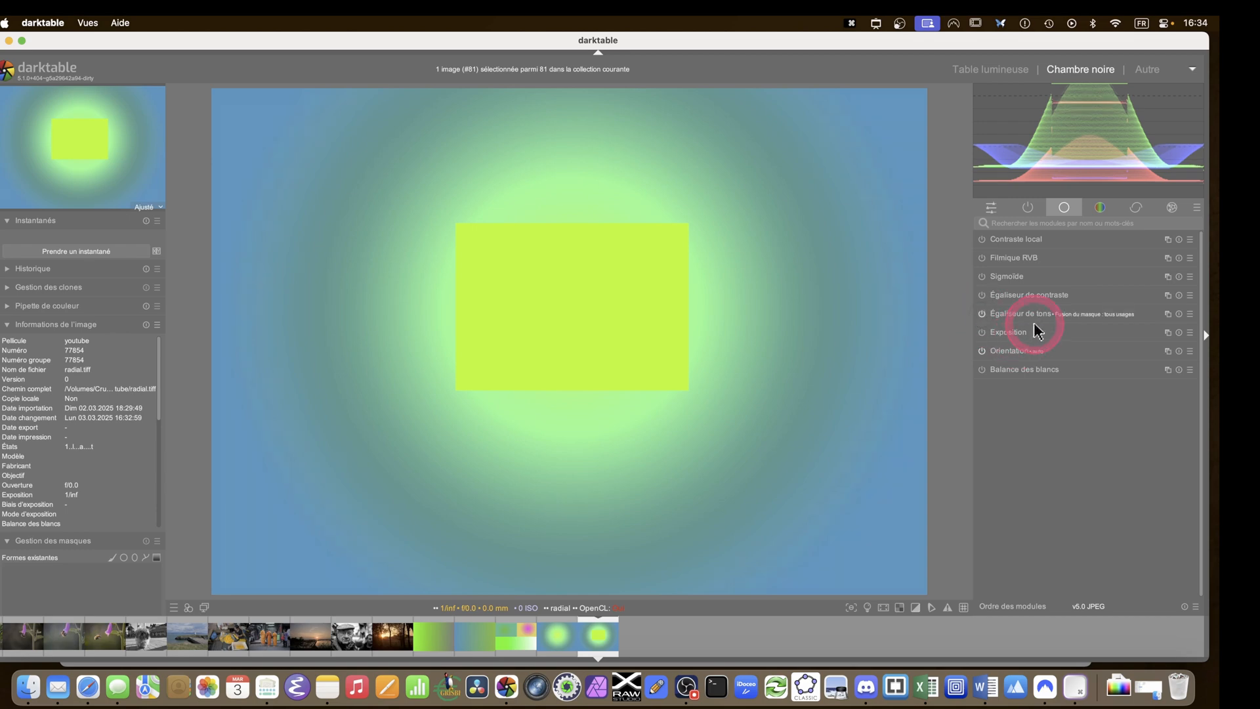
{"action": "left_click", "coordinate": [1003, 312]}
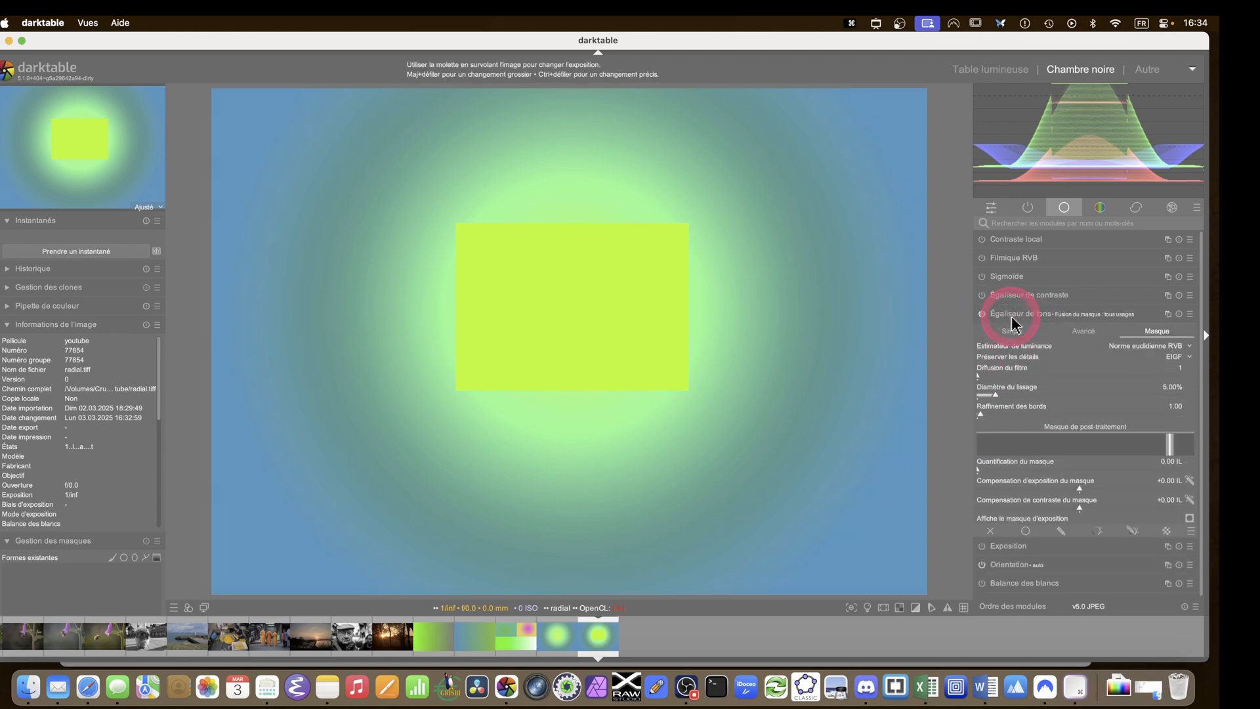
{"action": "left_click", "coordinate": [1175, 364]}
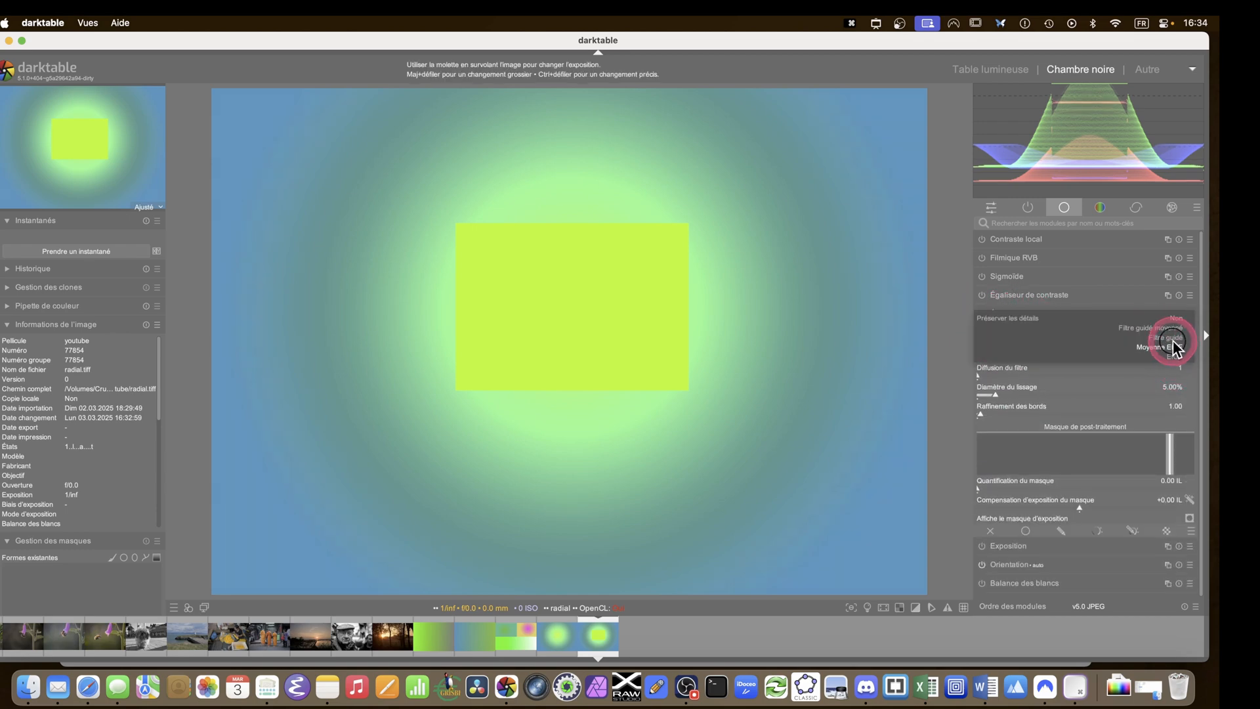
{"action": "left_click", "coordinate": [1178, 348]}
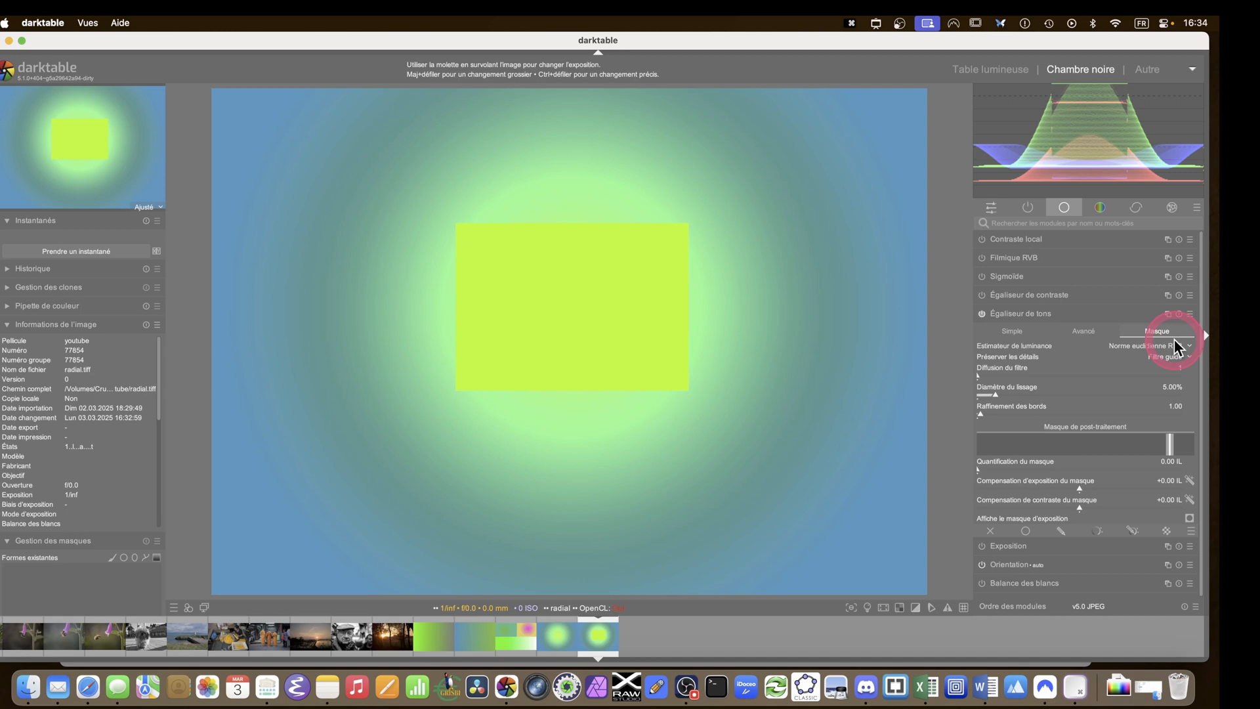
Auto-adjust the tone equalizer mask's exposure and contrast compensation, and set the smoothing diameter to 1.00% with the exposure mask displayed
{"action": "left_click", "coordinate": [1188, 480]}
{"action": "left_click", "coordinate": [1189, 499]}
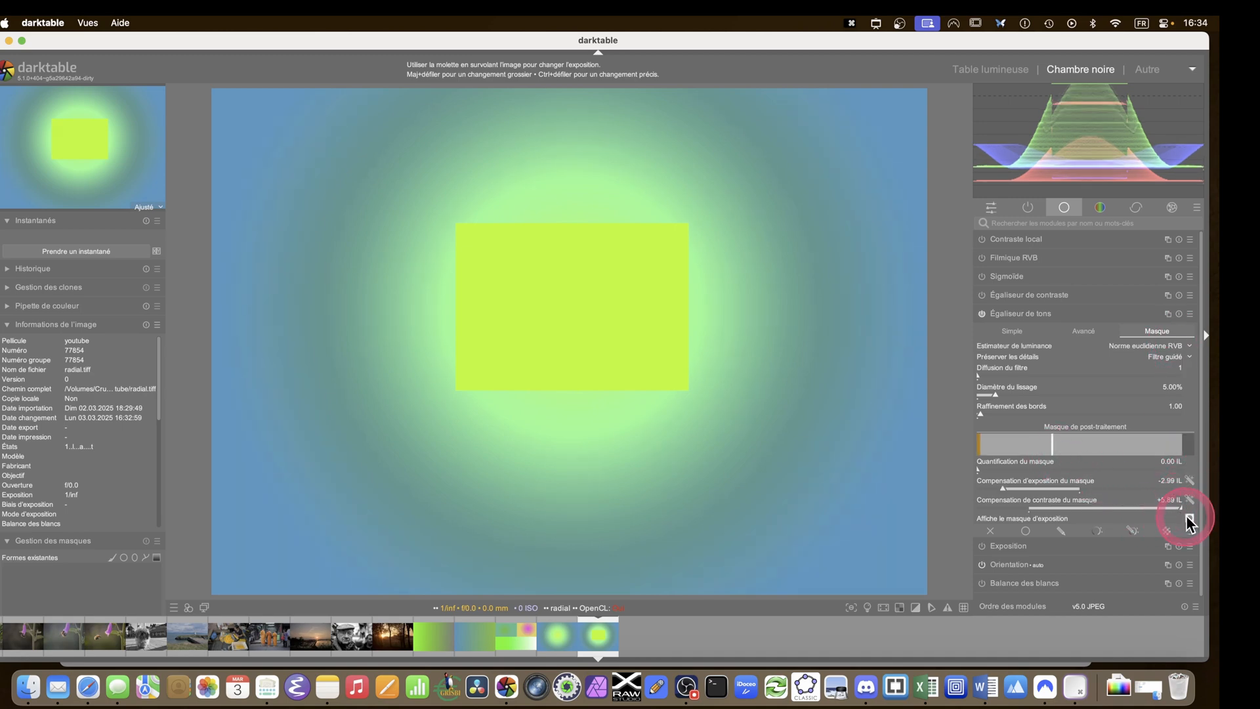
{"action": "left_click", "coordinate": [1188, 517]}
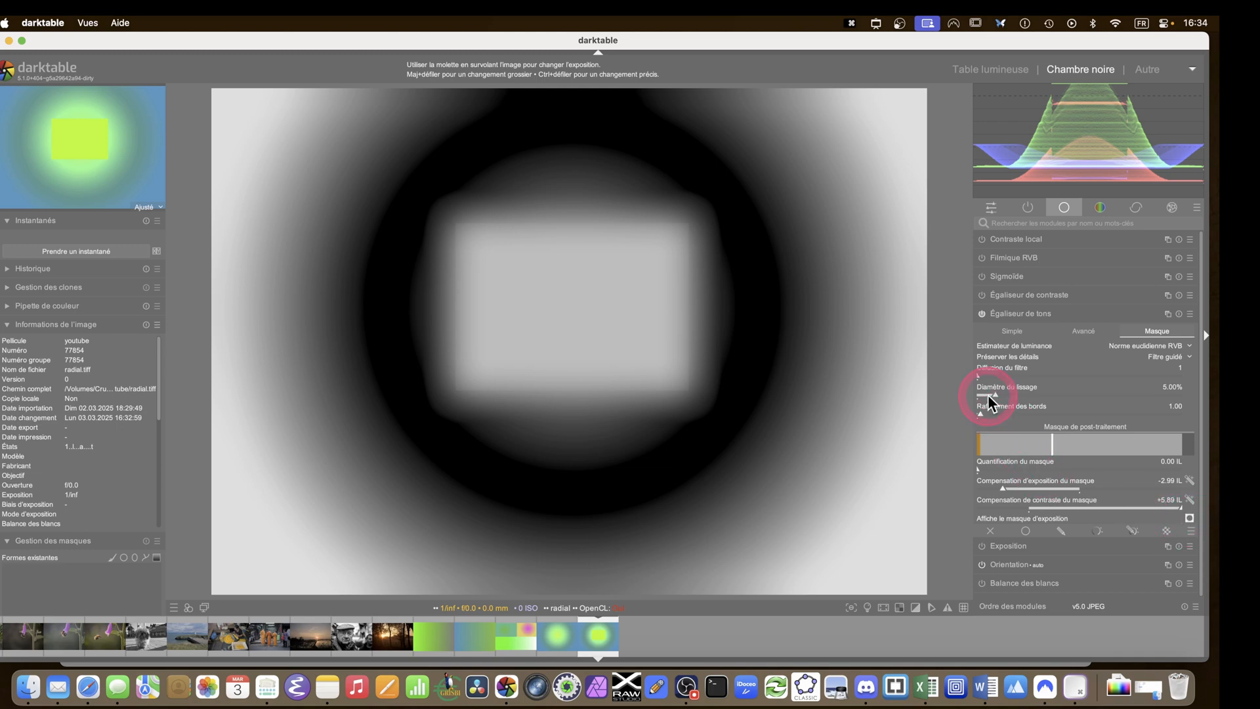
{"action": "left_click_drag", "start_coordinate": [990, 394], "coordinate": [966, 397]}
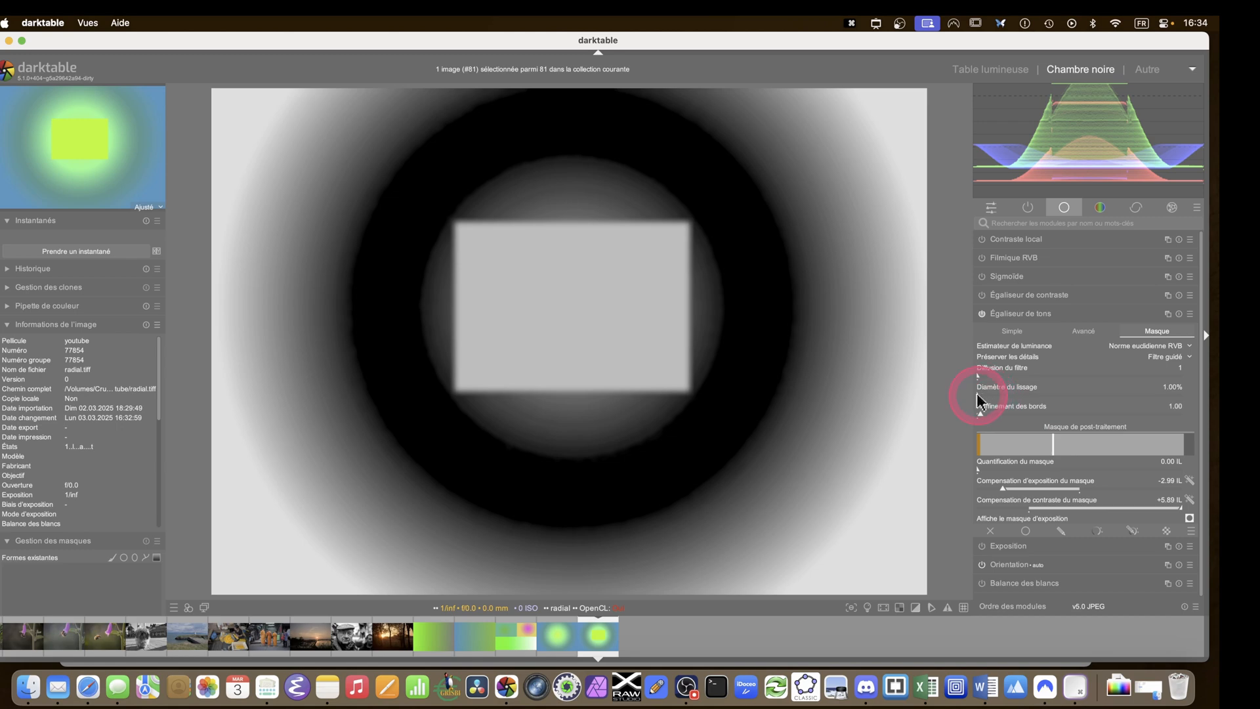
{"action": "mouse_move", "coordinate": [978, 396]}
{"action": "left_mouse_down"}
{"action": "mouse_move", "coordinate": [1052, 397]}
{"action": "mouse_move", "coordinate": [971, 397]}
{"action": "left_mouse_up"}
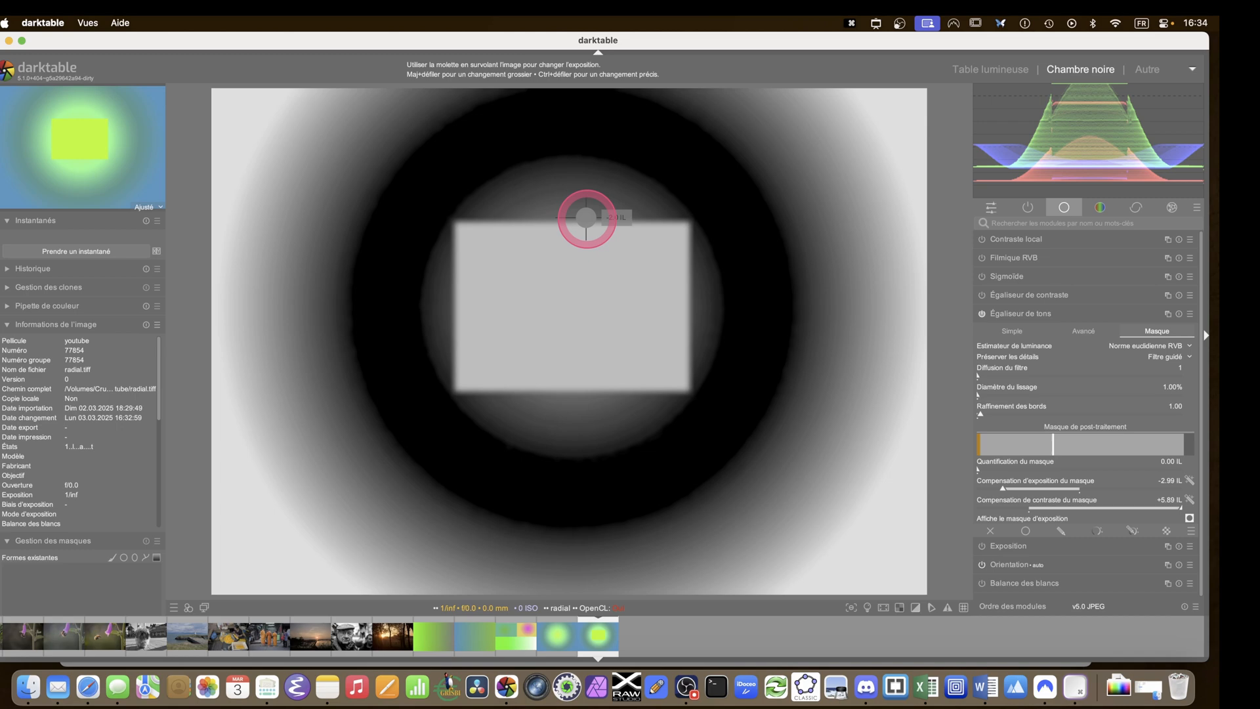
Turn off the tone equalizer and reopen the color equalizer from the active modules
{"action": "left_click", "coordinate": [983, 315]}
{"action": "left_click", "coordinate": [1028, 208]}
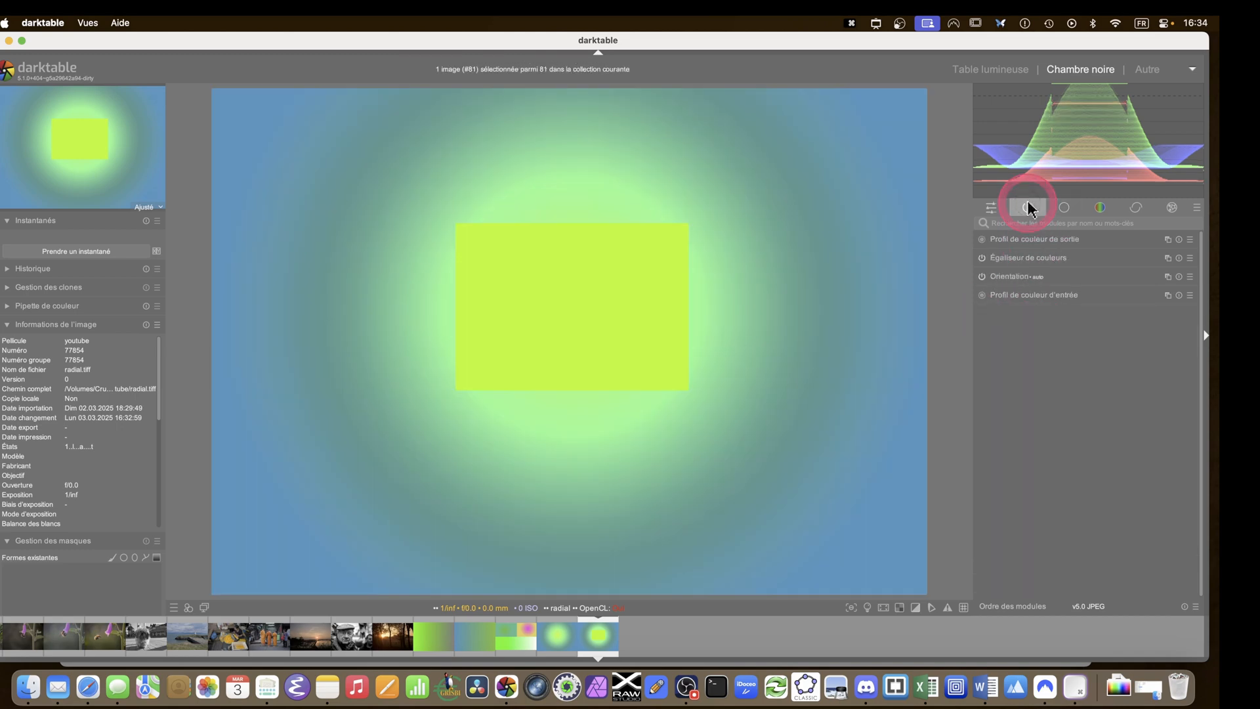
{"action": "left_click", "coordinate": [1032, 259]}
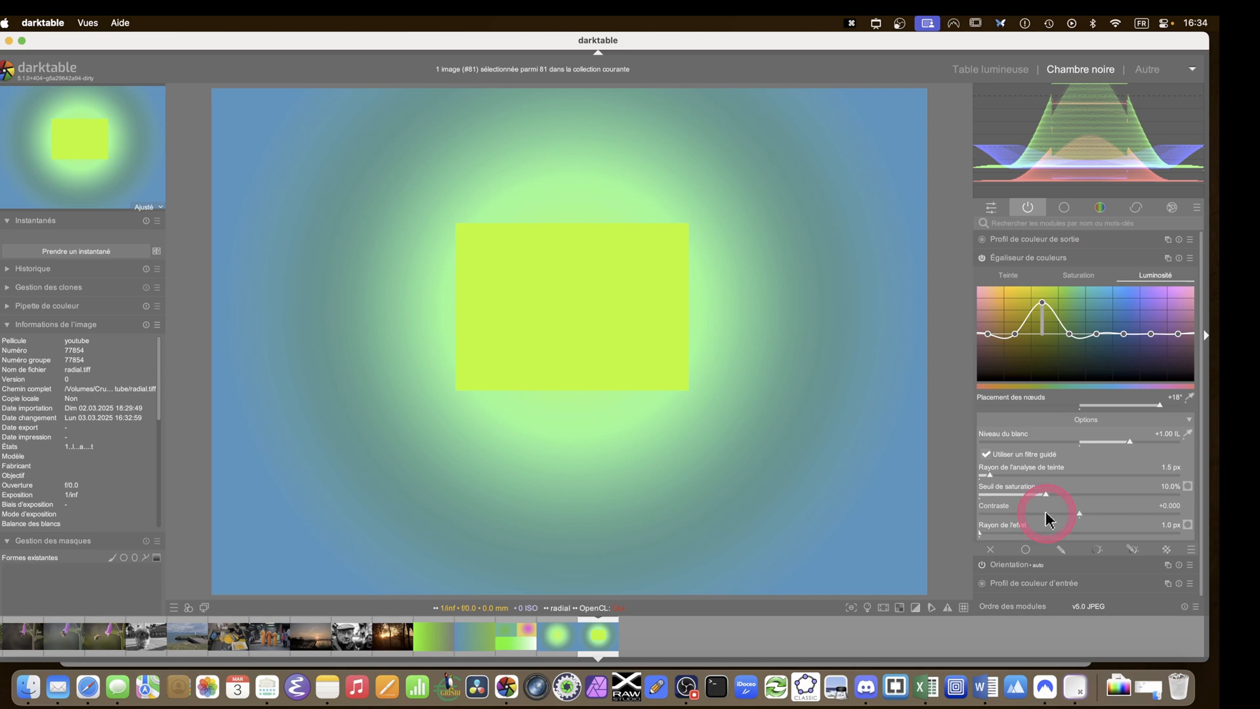
Set the color equalizer's effect radius to 115.1 px and lower the raised yellow-green node on the brightness curve
{"action": "left_click", "coordinate": [1159, 532]}
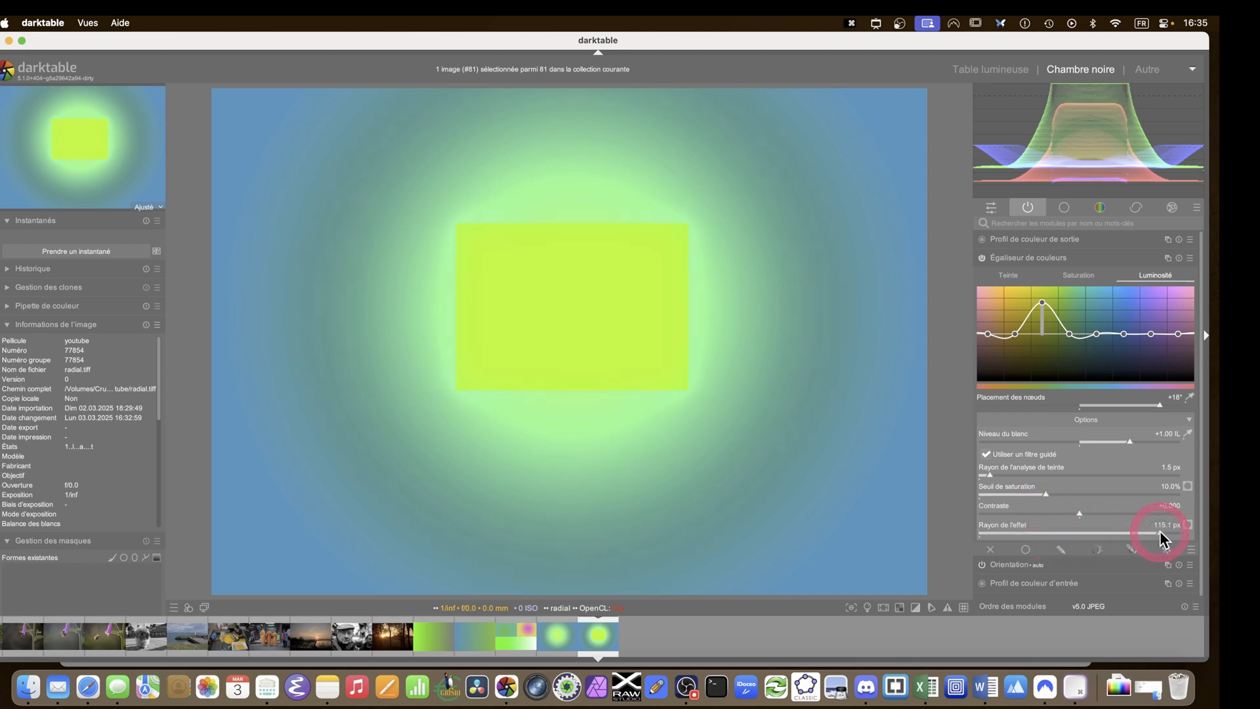
{"action": "left_click_drag", "start_coordinate": [1042, 303], "coordinate": [1041, 320]}
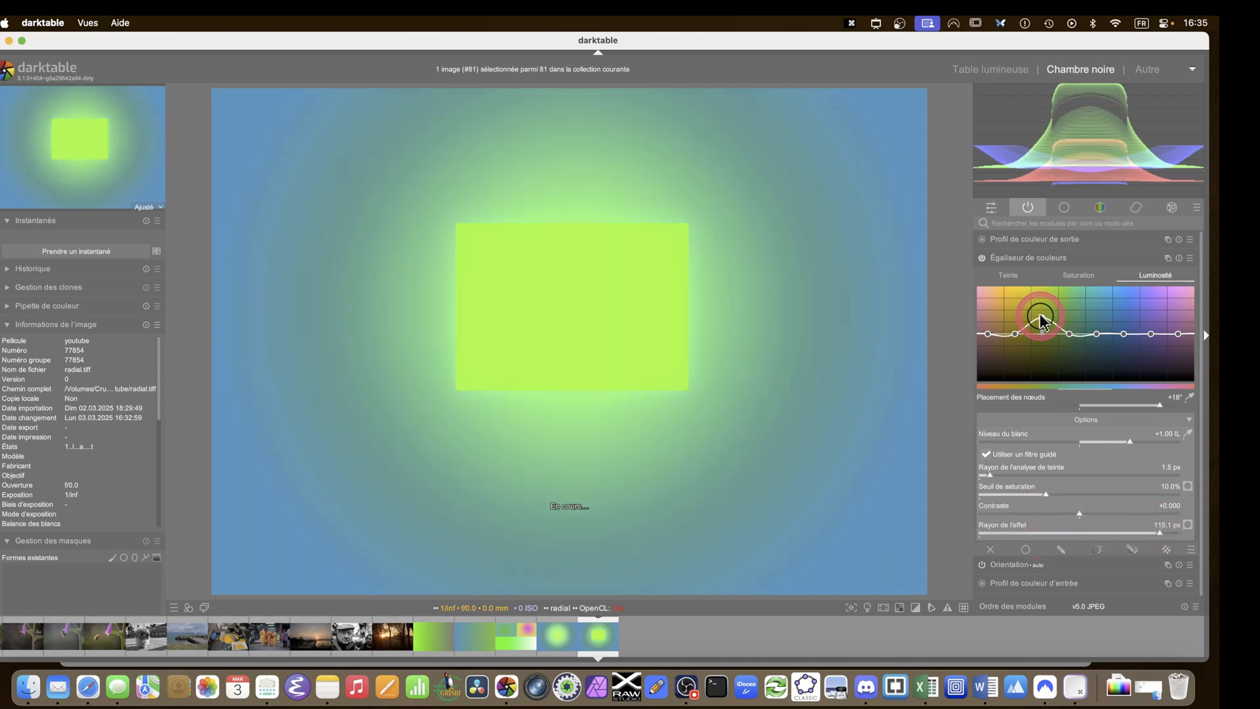
Sample the rectangle's hue with the node placement picker and pull down the matching yellow-green node on the saturation curve
{"action": "left_click", "coordinate": [1089, 259]}
{"action": "left_click", "coordinate": [1083, 274]}
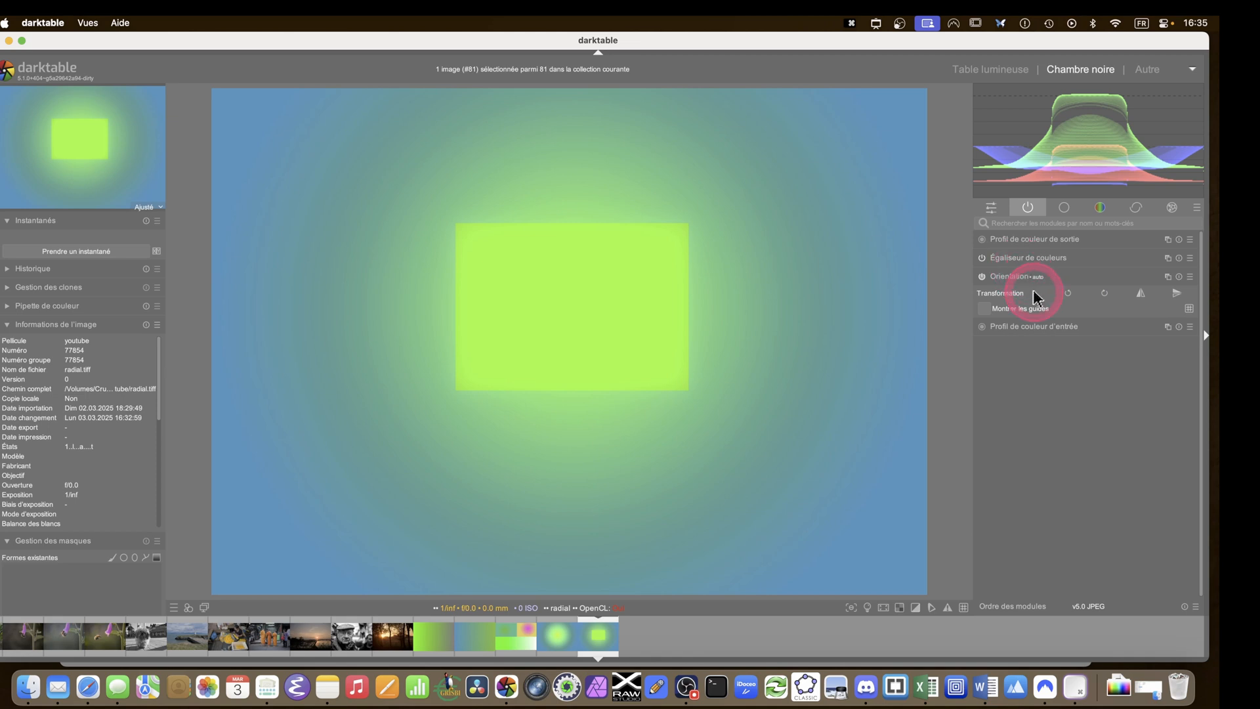
{"action": "left_click", "coordinate": [1030, 259]}
{"action": "left_click", "coordinate": [1084, 274]}
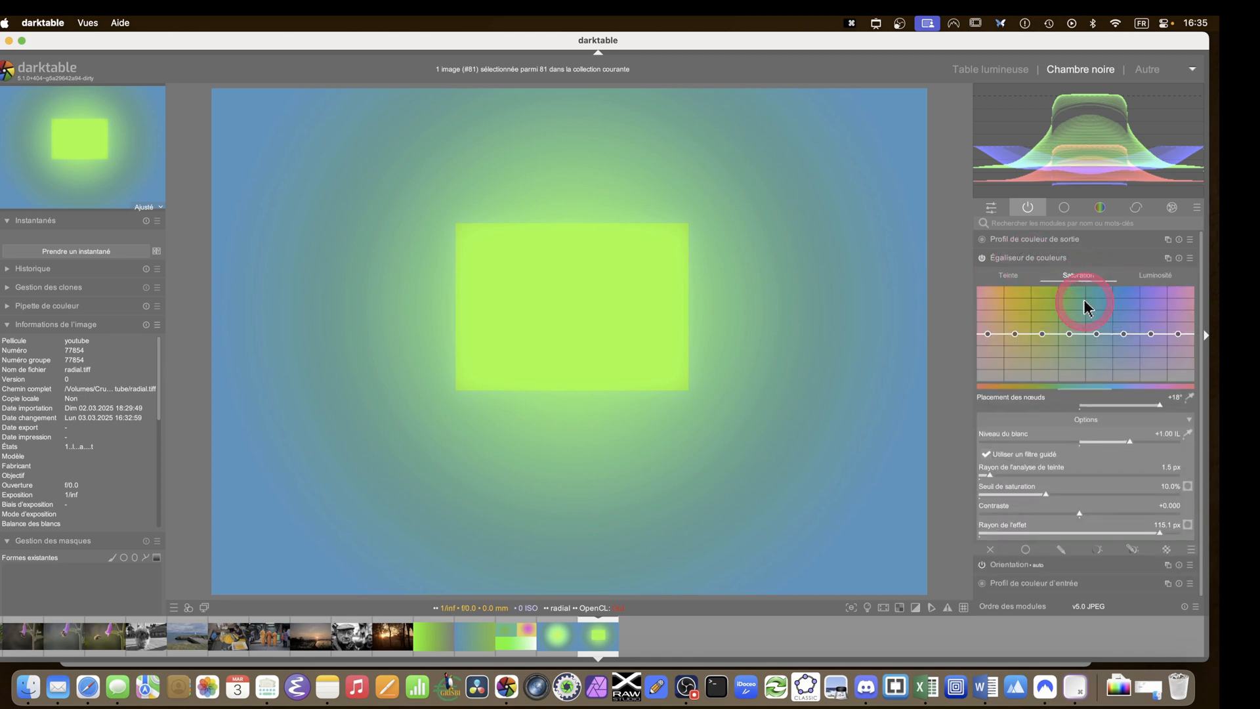
{"action": "left_click", "coordinate": [1190, 398]}
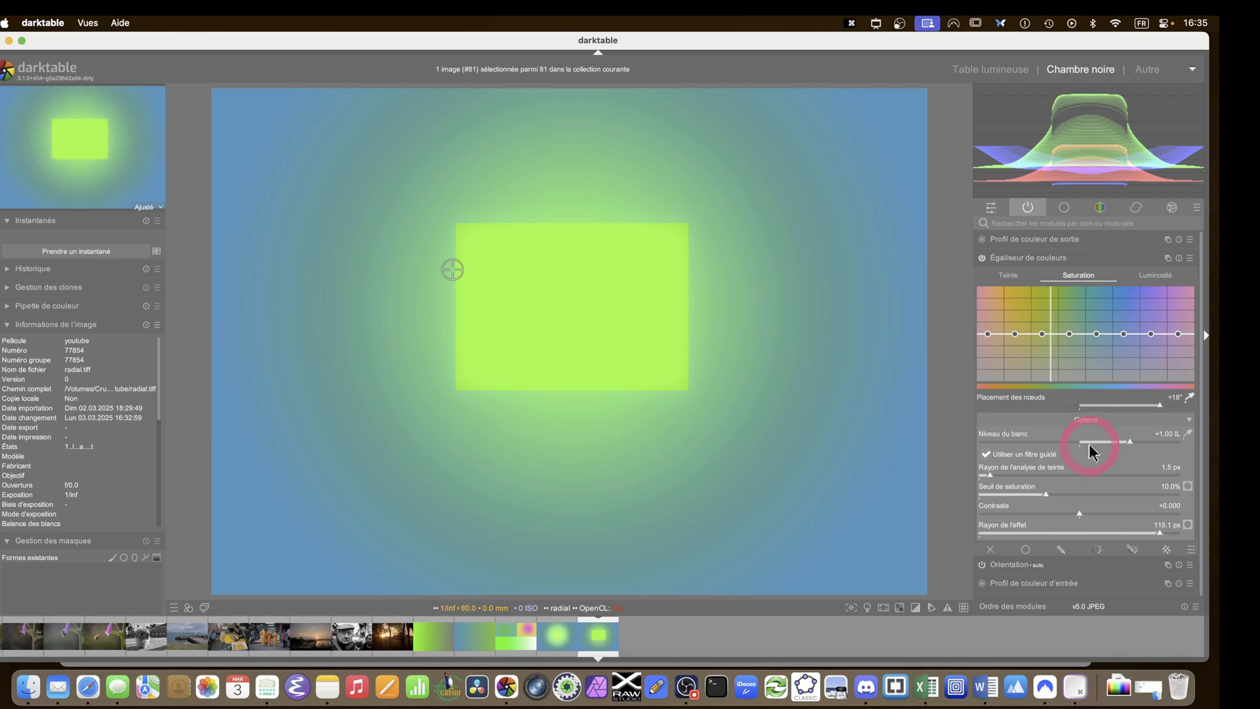
{"action": "left_click", "coordinate": [558, 293]}
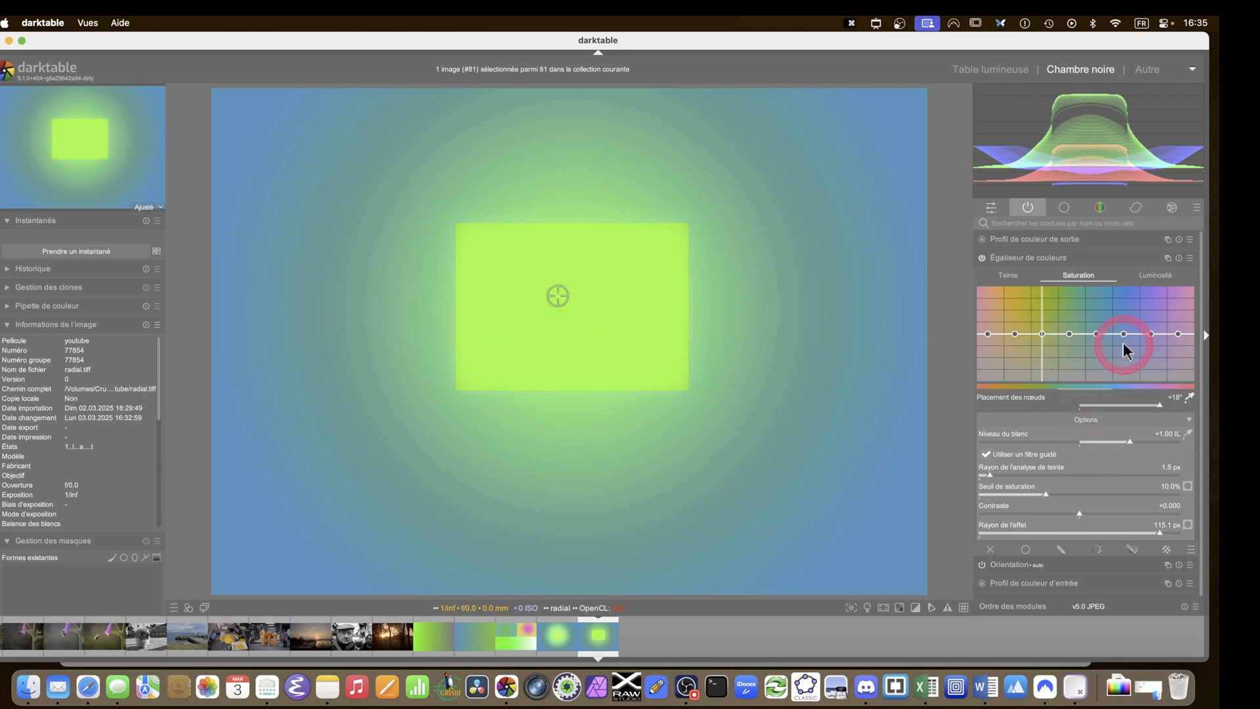
{"action": "mouse_move", "coordinate": [1044, 339]}
{"action": "left_mouse_down"}
{"action": "mouse_move", "coordinate": [1042, 328]}
{"action": "mouse_move", "coordinate": [1045, 358]}
{"action": "left_mouse_up"}
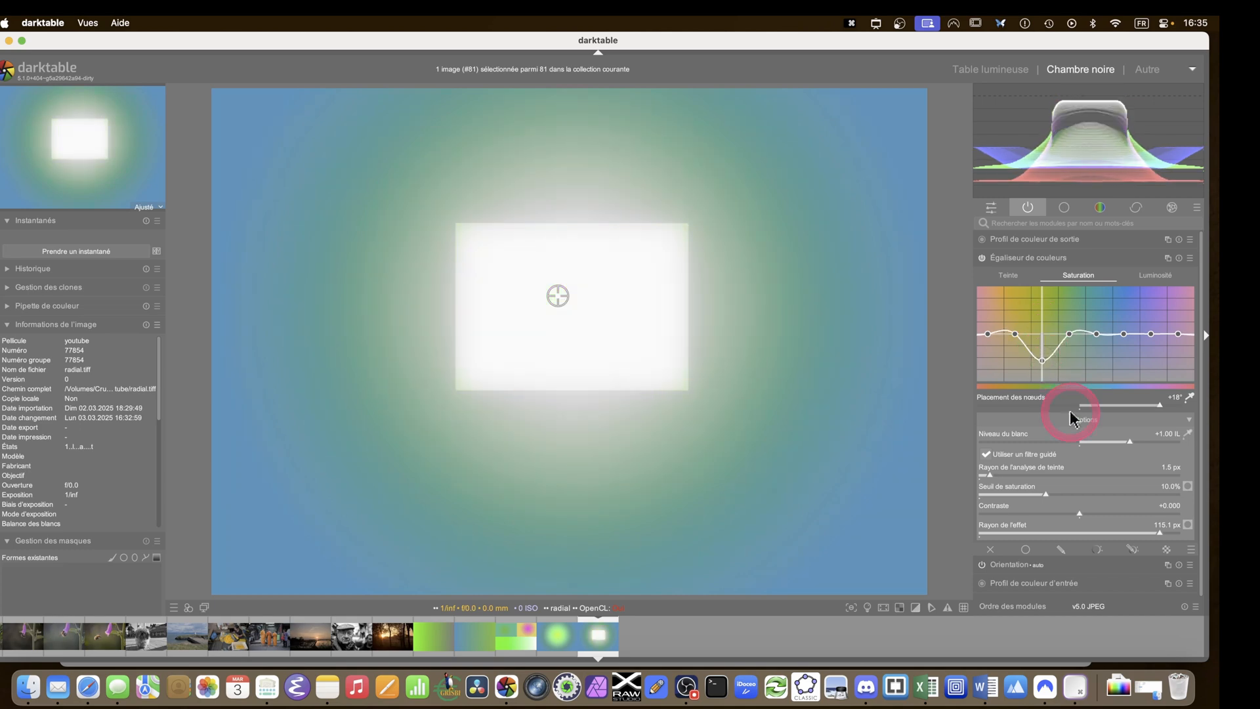
Try effect radii of 114.7 px and 16.8 px on the desaturated rectangle and settle on 11.1 px
{"action": "left_click_drag", "start_coordinate": [1080, 528], "coordinate": [997, 535]}
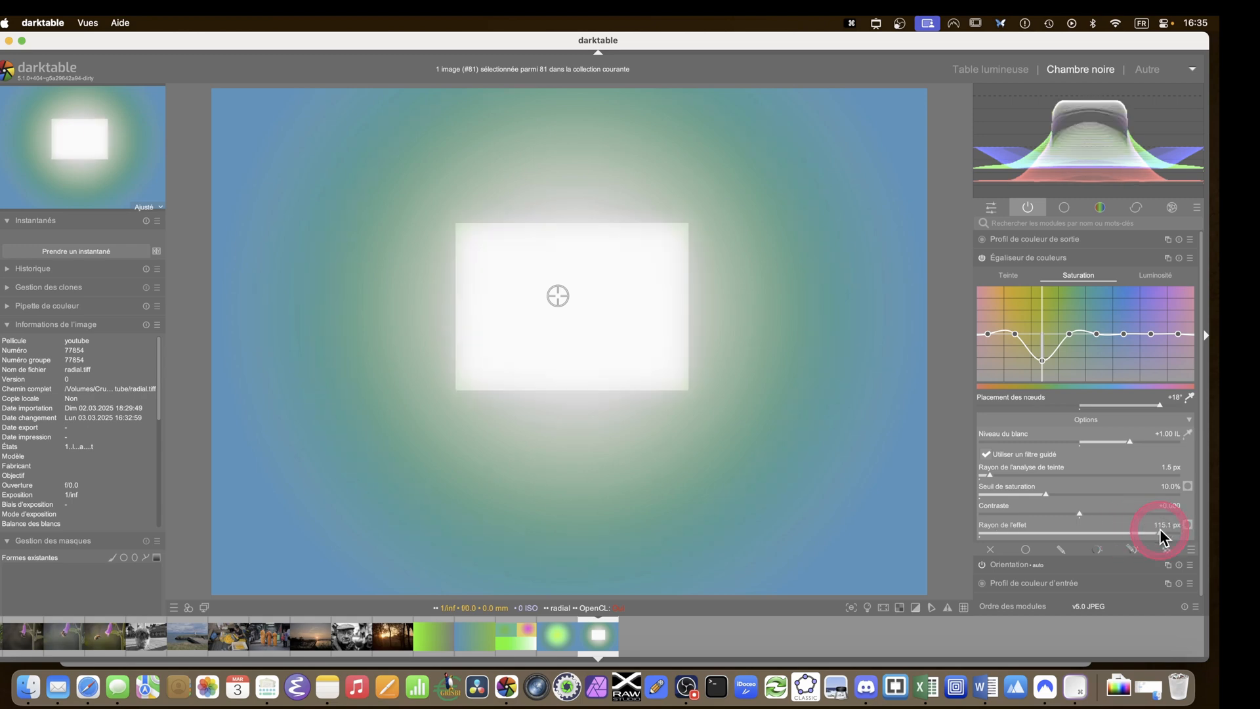
{"action": "left_click_drag", "start_coordinate": [1159, 529], "coordinate": [997, 529]}
{"action": "left_click_drag", "start_coordinate": [1117, 529], "coordinate": [1160, 533]}
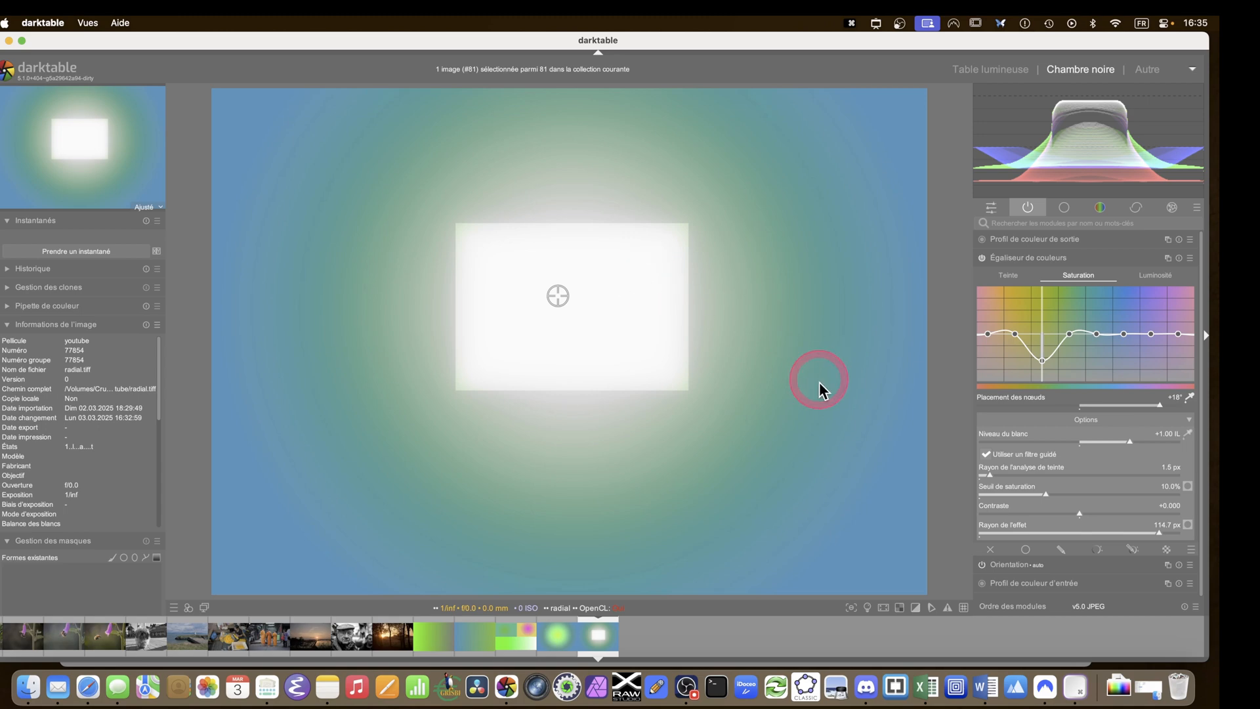
{"action": "left_click", "coordinate": [1004, 532]}
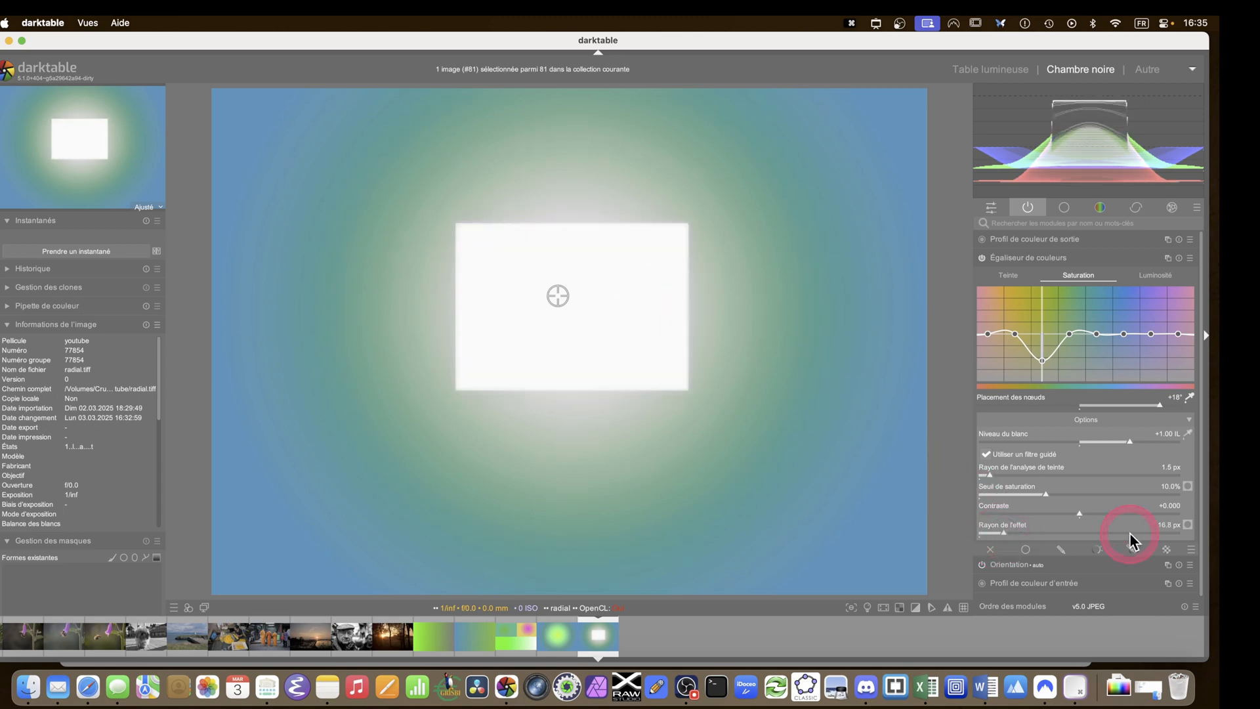
{"action": "left_click", "coordinate": [995, 532]}
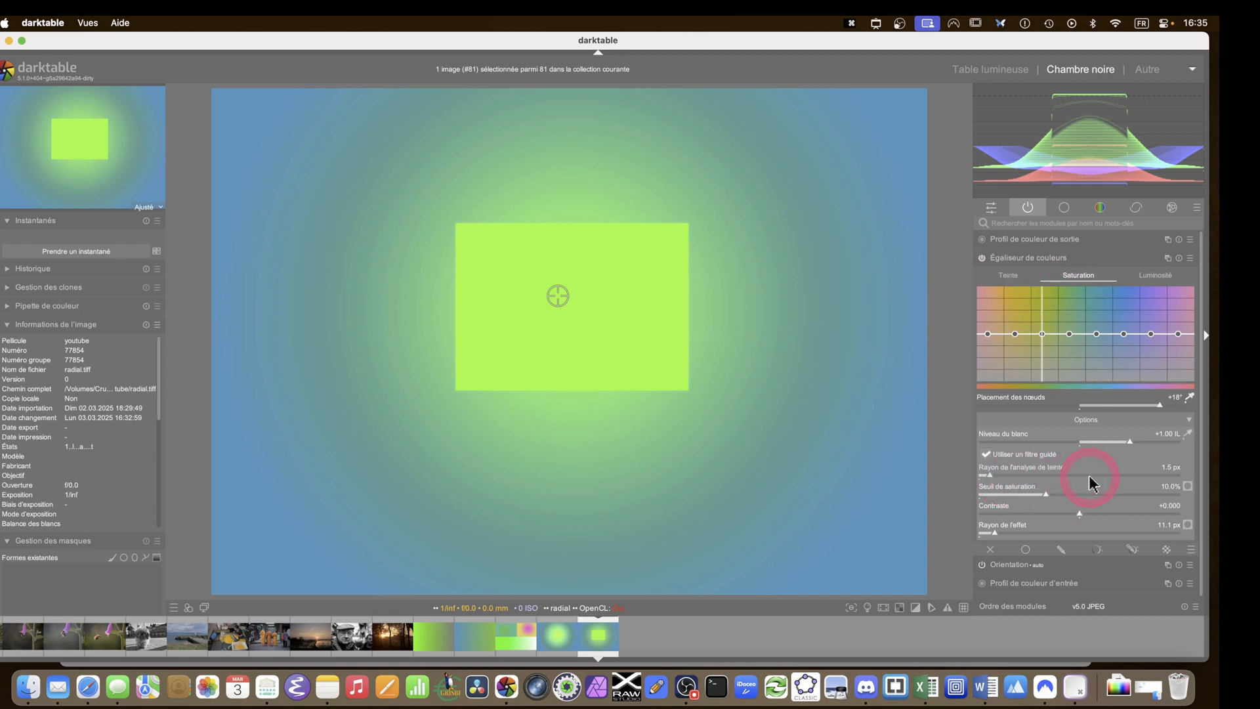
Switch to the noise.tiff image and sample the hue at several points around its yellow-green centre with the node placement picker
{"action": "key", "text": "BackSpace"}
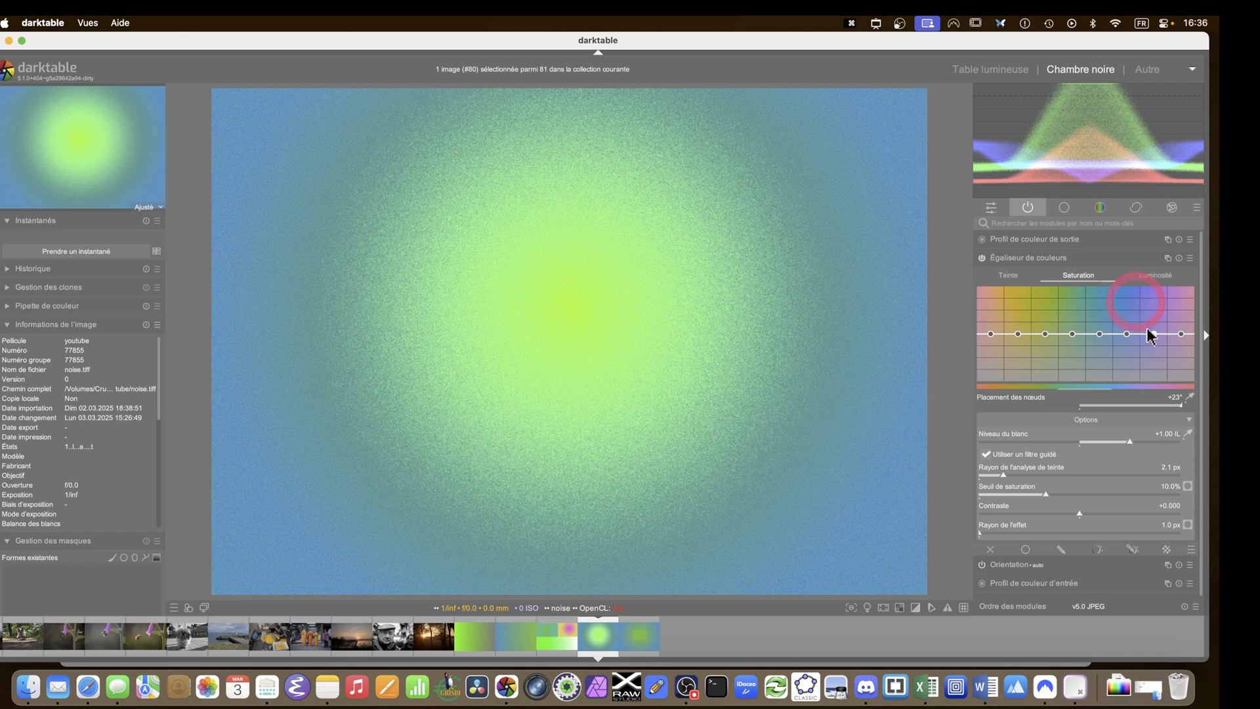
{"action": "left_click", "coordinate": [1190, 397]}
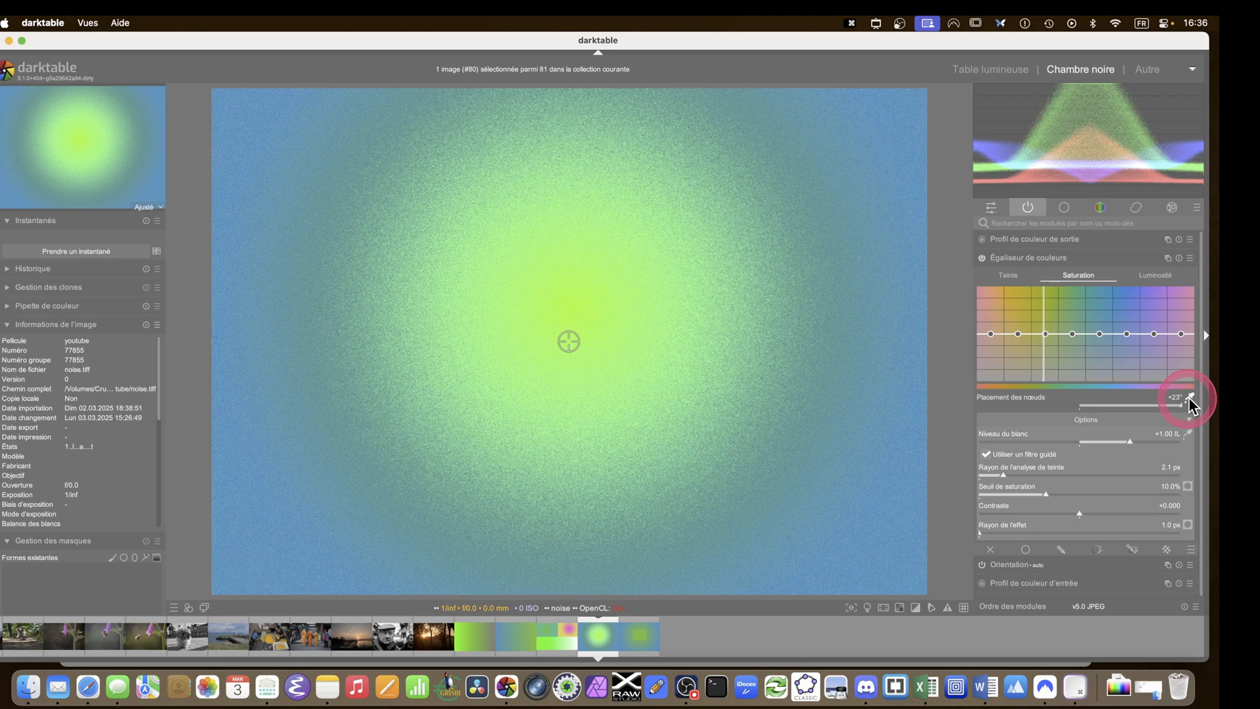
{"action": "left_click", "coordinate": [629, 328]}
{"action": "left_click", "coordinate": [572, 266]}
{"action": "left_click", "coordinate": [596, 367]}
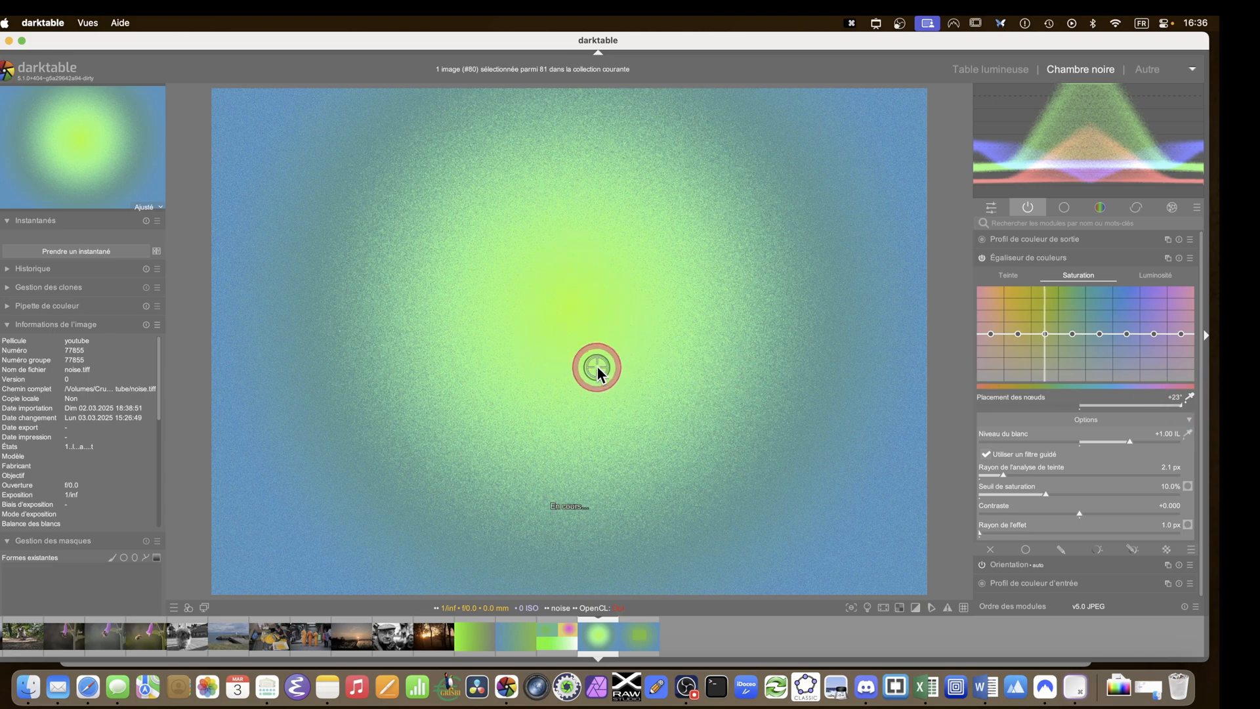
Compare the noise at 1600% with the color equalizer switched off and reset the yellow-green node of the brightness curve
{"action": "scroll", "coordinate": [567, 332], "scroll_direction": "up", "scroll_amount": 3}
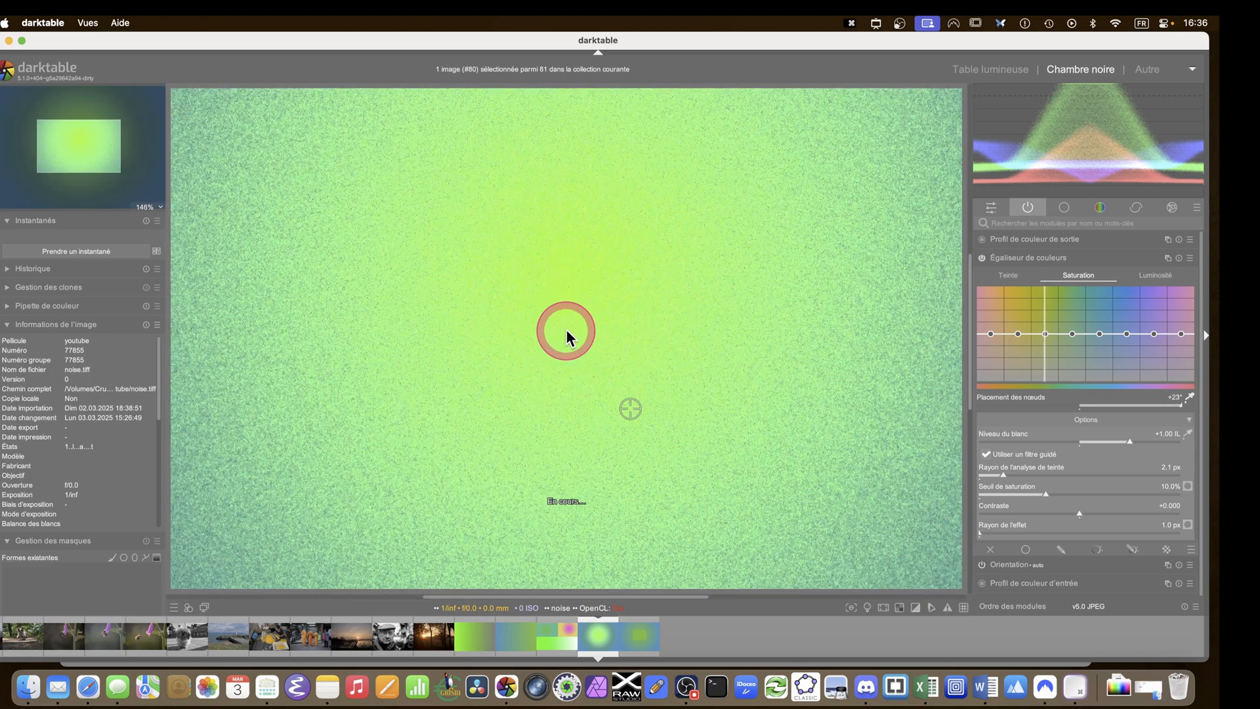
{"action": "scroll", "coordinate": [566, 335], "scroll_direction": "up", "scroll_amount": 10}
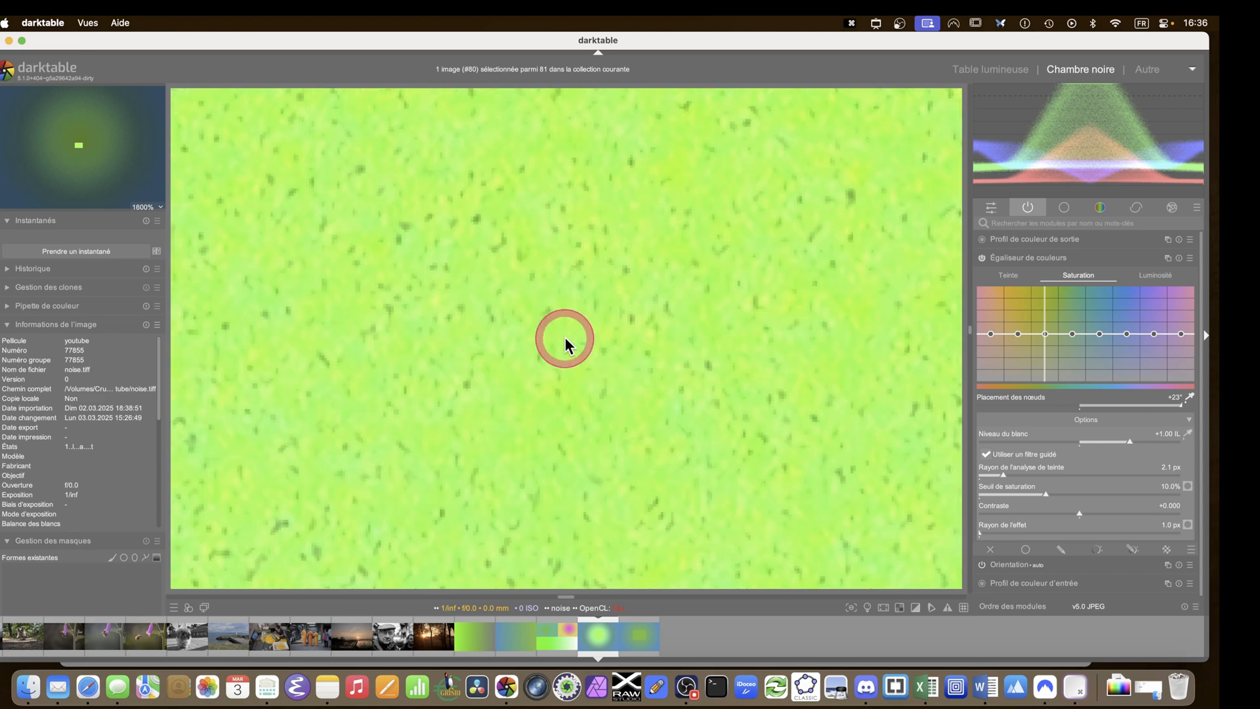
{"action": "left_click", "coordinate": [984, 260]}
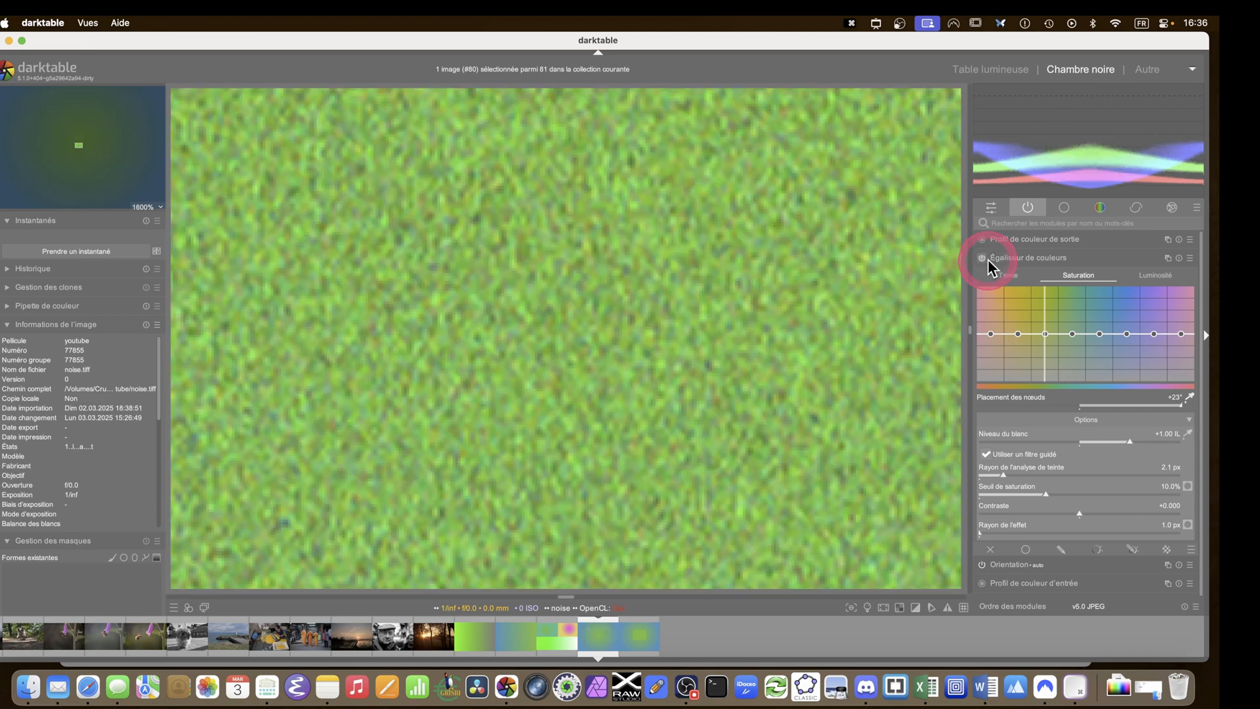
{"action": "left_click", "coordinate": [1157, 274]}
{"action": "double_click", "coordinate": [1045, 312]}
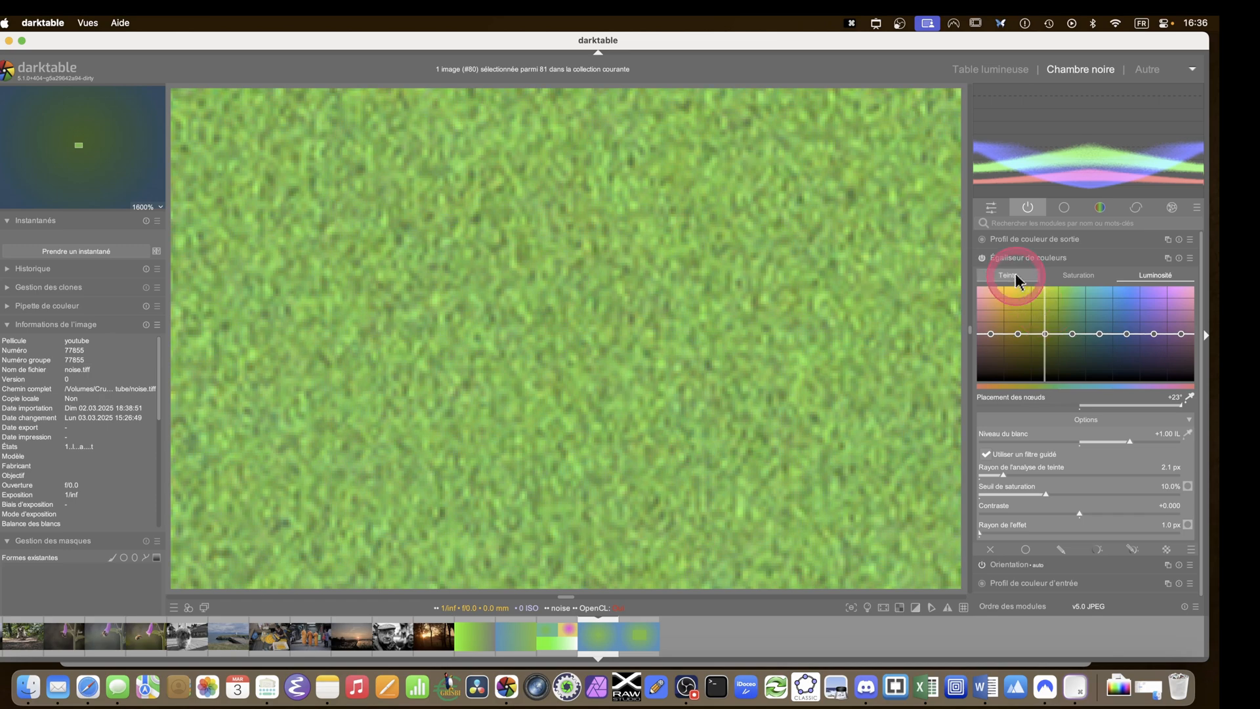
Resample the hue at the yellow core of the full noise gradient with the node placement picker on the brightness curve
{"action": "scroll", "coordinate": [686, 369], "scroll_direction": "down", "scroll_amount": 1}
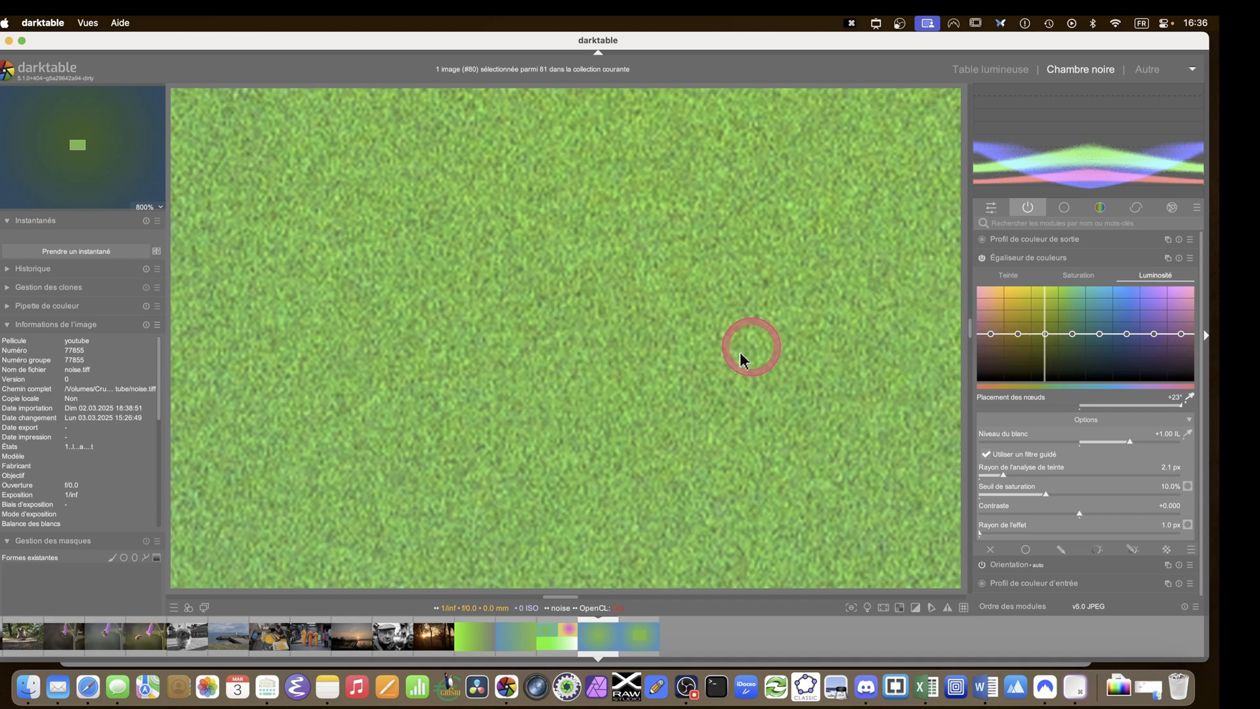
{"action": "scroll", "coordinate": [732, 361], "scroll_direction": "down", "scroll_amount": 5}
{"action": "scroll", "coordinate": [727, 355], "scroll_direction": "down", "scroll_amount": 1}
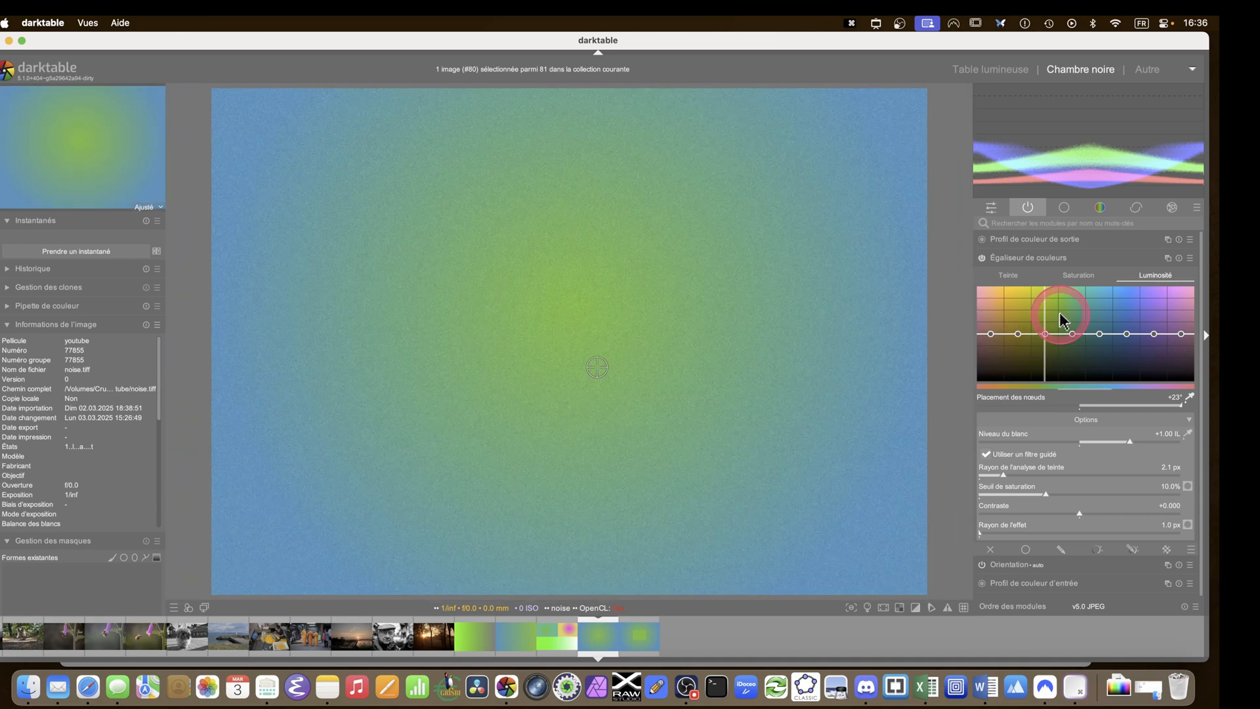
{"action": "left_click", "coordinate": [1086, 278]}
{"action": "left_click", "coordinate": [1155, 275]}
{"action": "left_click", "coordinate": [1181, 398]}
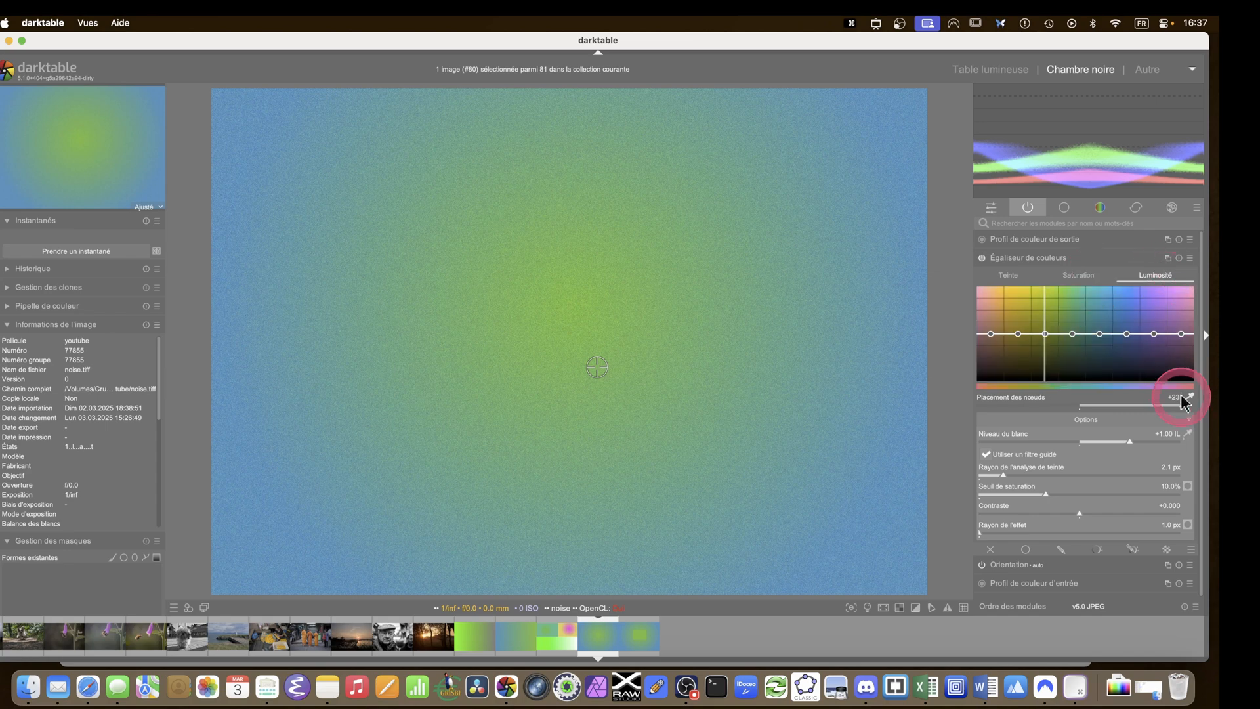
{"action": "mouse_move", "coordinate": [525, 348]}
{"action": "left_mouse_down"}
{"action": "mouse_move", "coordinate": [568, 321]}
{"action": "mouse_move", "coordinate": [604, 344]}
{"action": "mouse_move", "coordinate": [593, 308]}
{"action": "mouse_move", "coordinate": [575, 347]}
{"action": "mouse_move", "coordinate": [622, 349]}
{"action": "mouse_move", "coordinate": [570, 297]}
{"action": "left_mouse_up"}
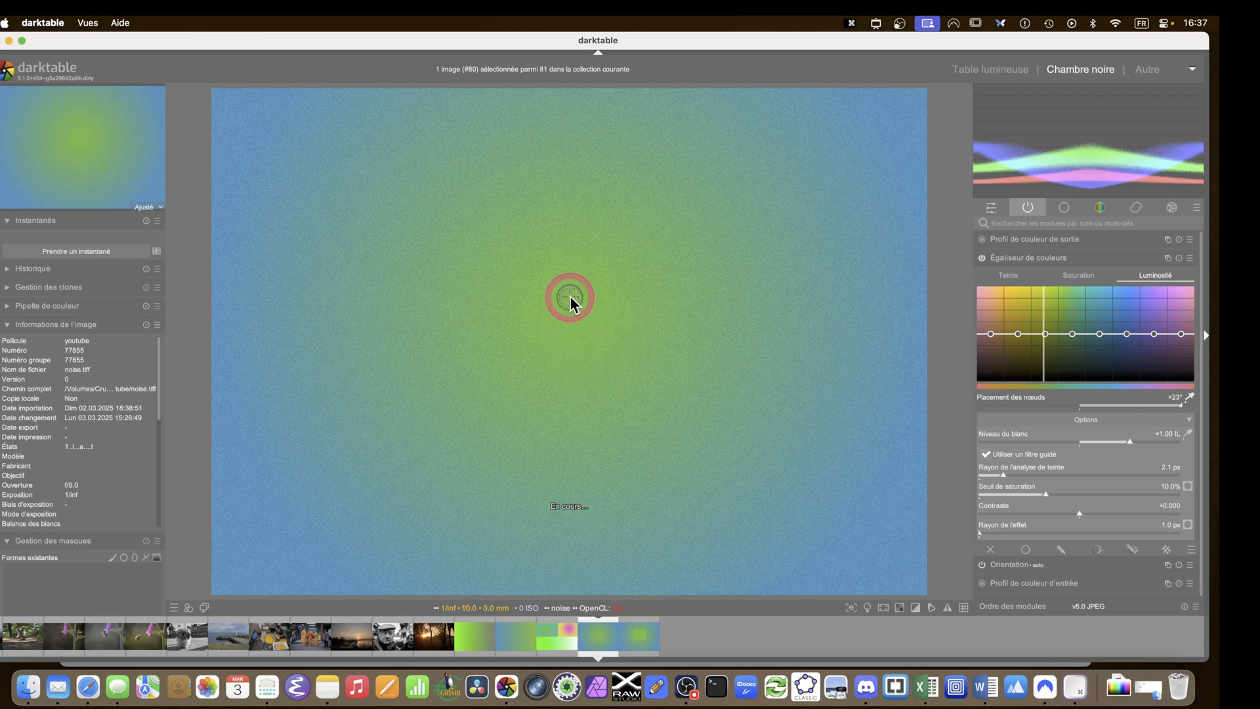
{"action": "left_click", "coordinate": [1187, 399]}
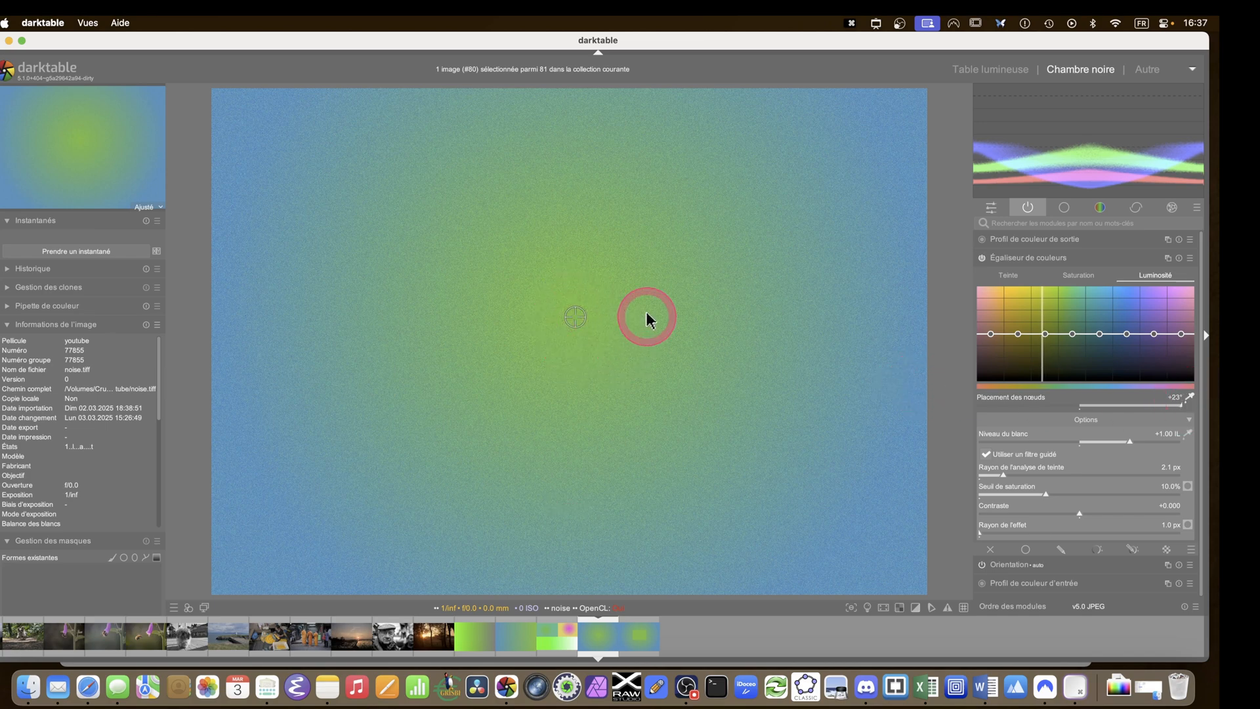
{"action": "left_click_drag", "start_coordinate": [578, 323], "coordinate": [529, 337]}
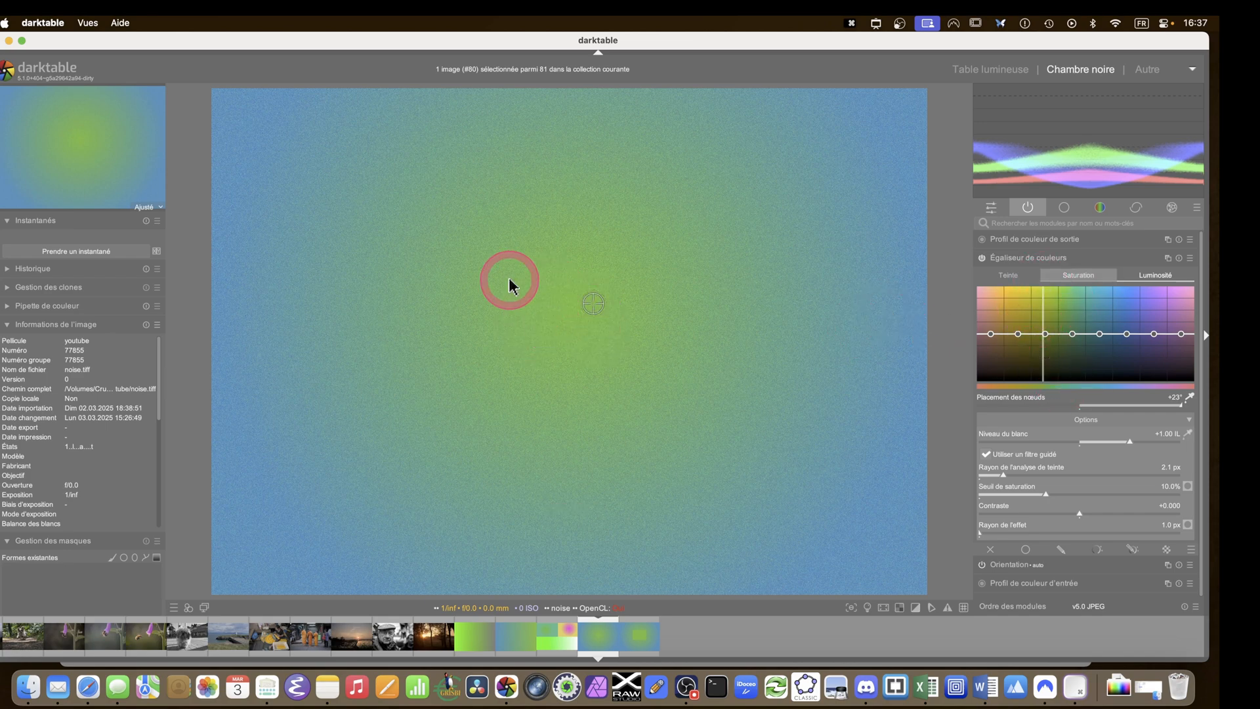
{"action": "left_click", "coordinate": [577, 302]}
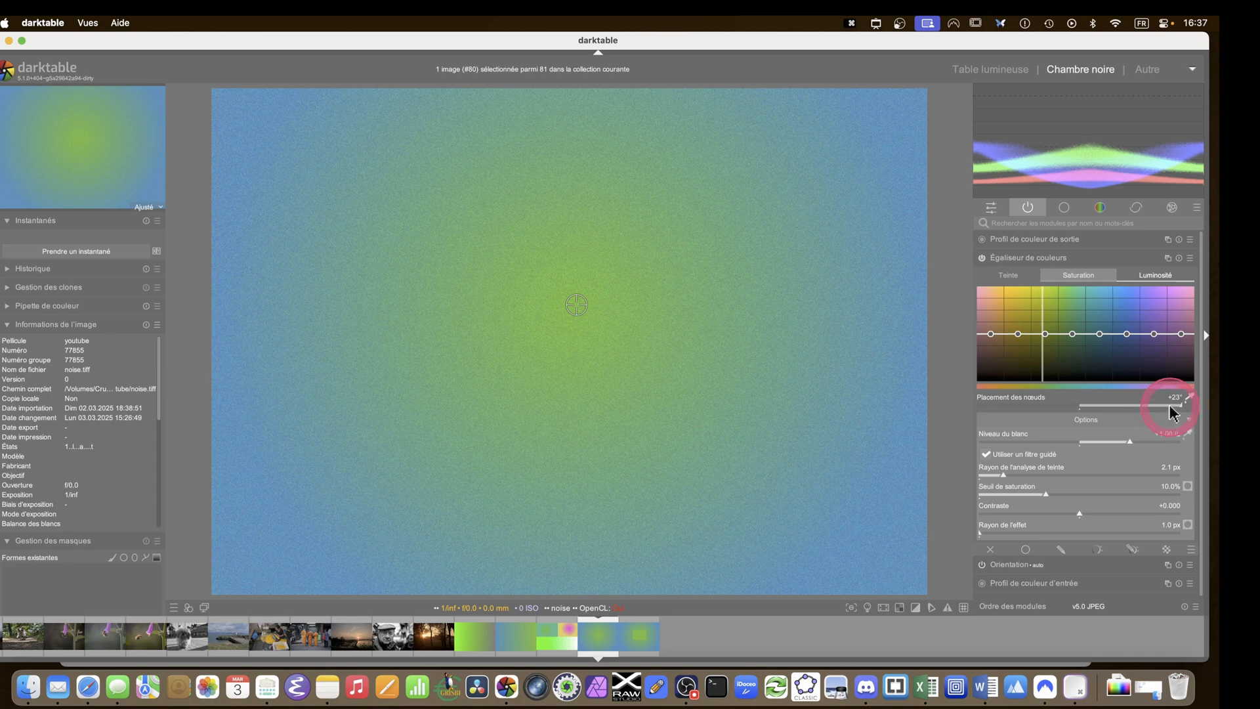
Set the node placement to +19° to align a node with the sampled hue and raise that node on the brightness curve
{"action": "left_click_drag", "start_coordinate": [1175, 412], "coordinate": [1167, 405]}
{"action": "left_click", "coordinate": [1105, 381]}
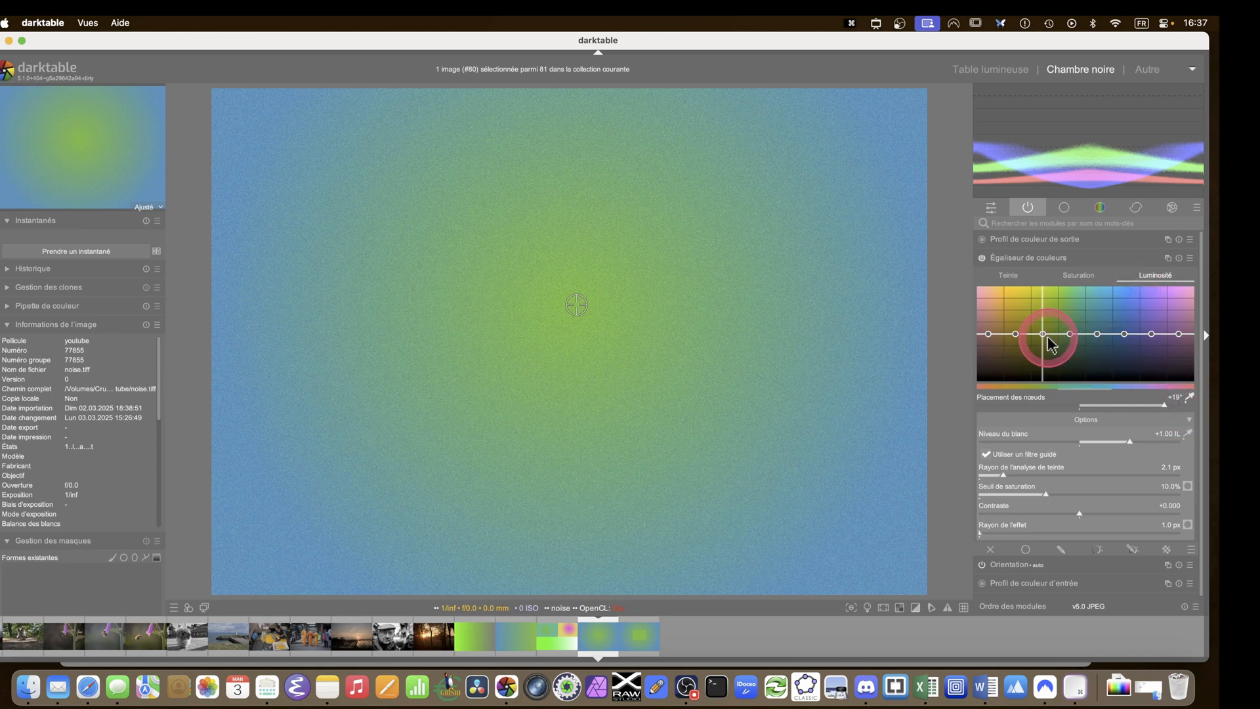
{"action": "left_click_drag", "start_coordinate": [1042, 330], "coordinate": [1040, 317]}
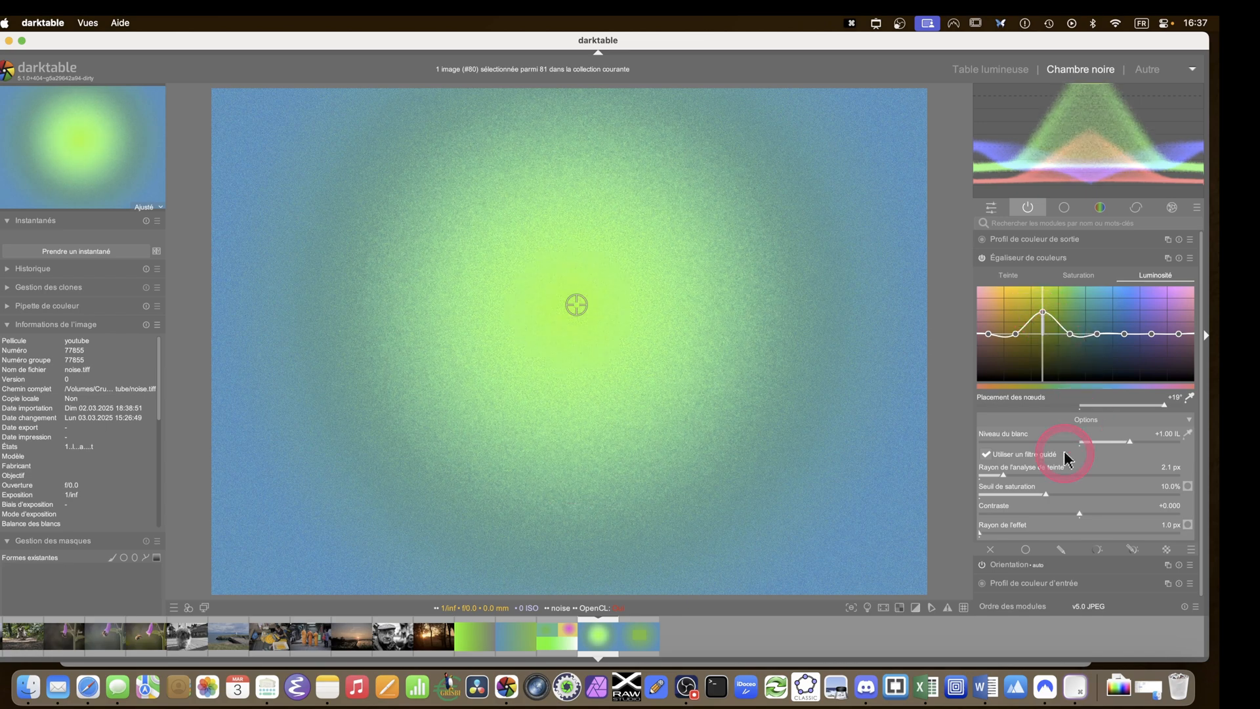
Increase the hue analysis radius to 9.3 px and inspect the noise in the gradient at 100%
{"action": "double_click", "coordinate": [1002, 473]}
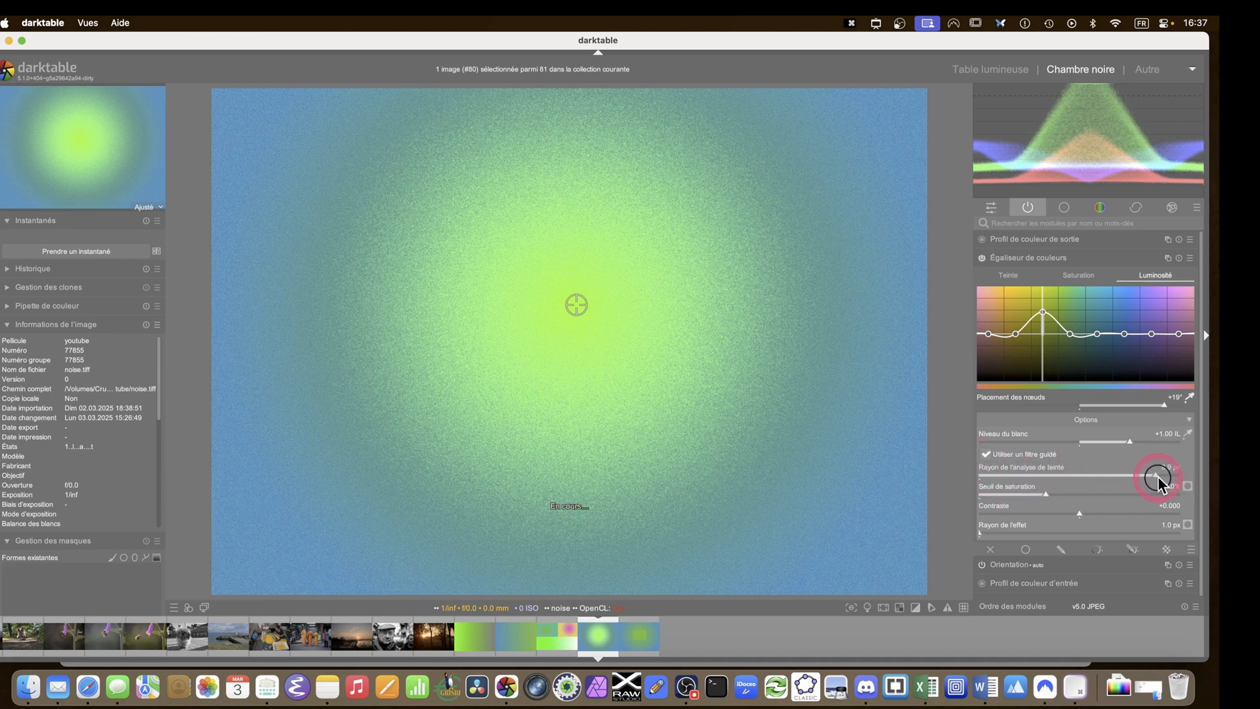
{"action": "mouse_move", "coordinate": [1158, 475]}
{"action": "left_mouse_down"}
{"action": "mouse_move", "coordinate": [945, 478]}
{"action": "mouse_move", "coordinate": [1211, 484]}
{"action": "mouse_move", "coordinate": [1005, 485]}
{"action": "mouse_move", "coordinate": [1165, 486]}
{"action": "left_mouse_up"}
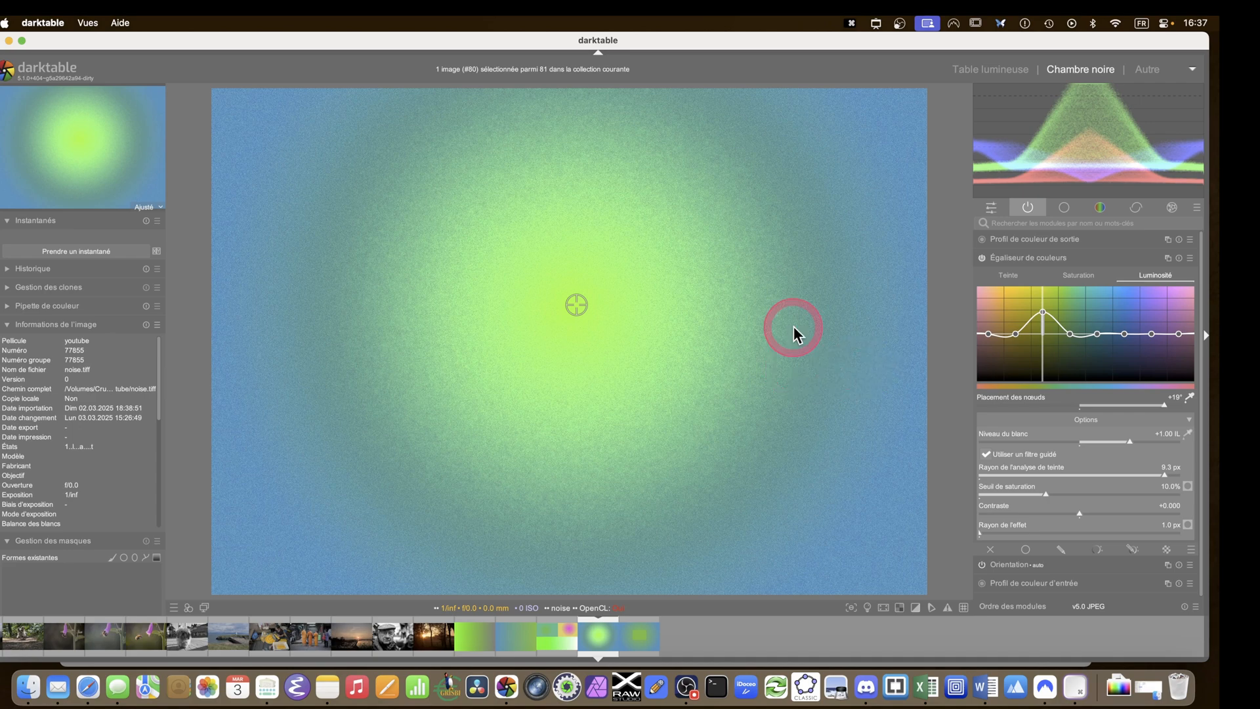
{"action": "middle_click", "coordinate": [461, 250]}
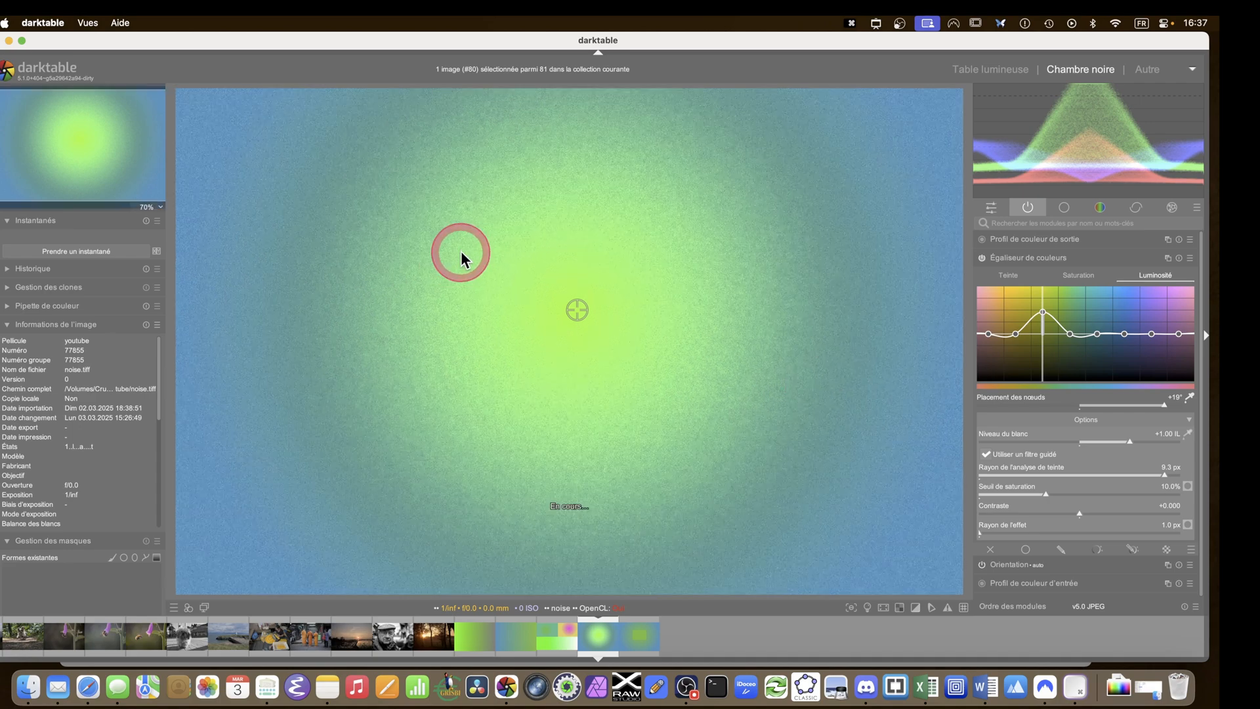
{"action": "left_click_drag", "start_coordinate": [461, 251], "coordinate": [581, 293]}
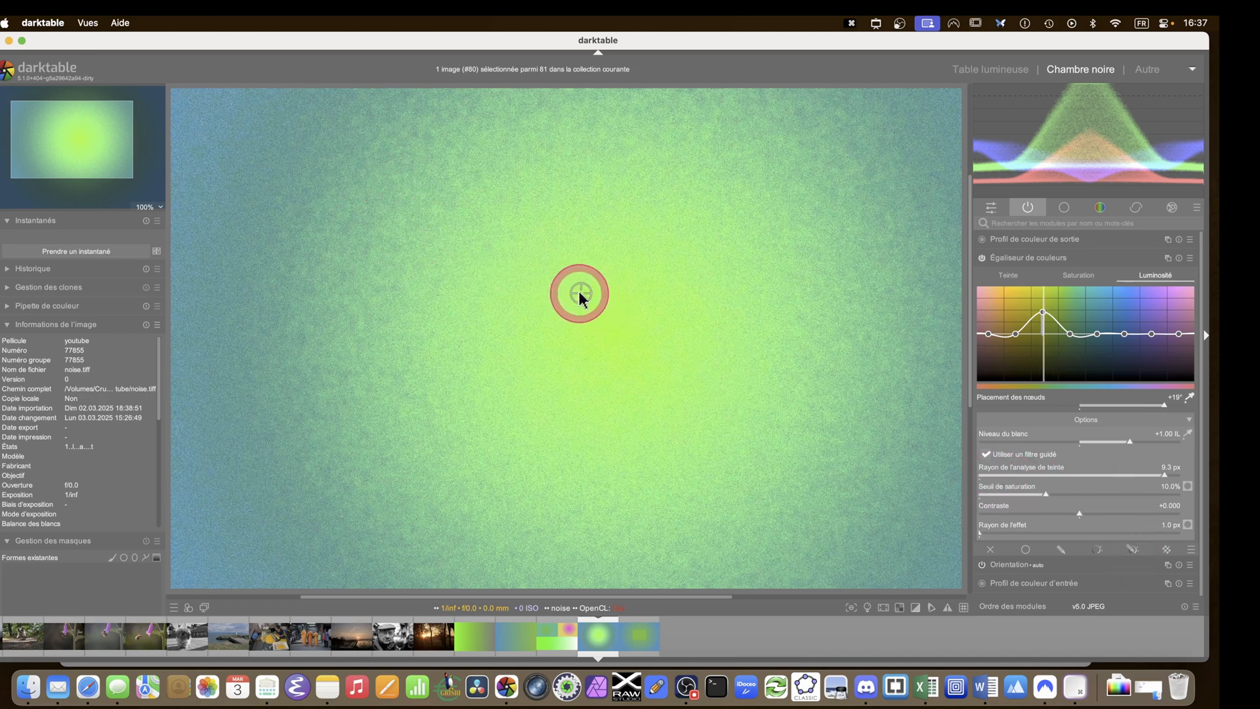
Reduce the hue analysis radius to 1.0 px for comparison and raise it to 10.0 px
{"action": "left_click", "coordinate": [984, 475]}
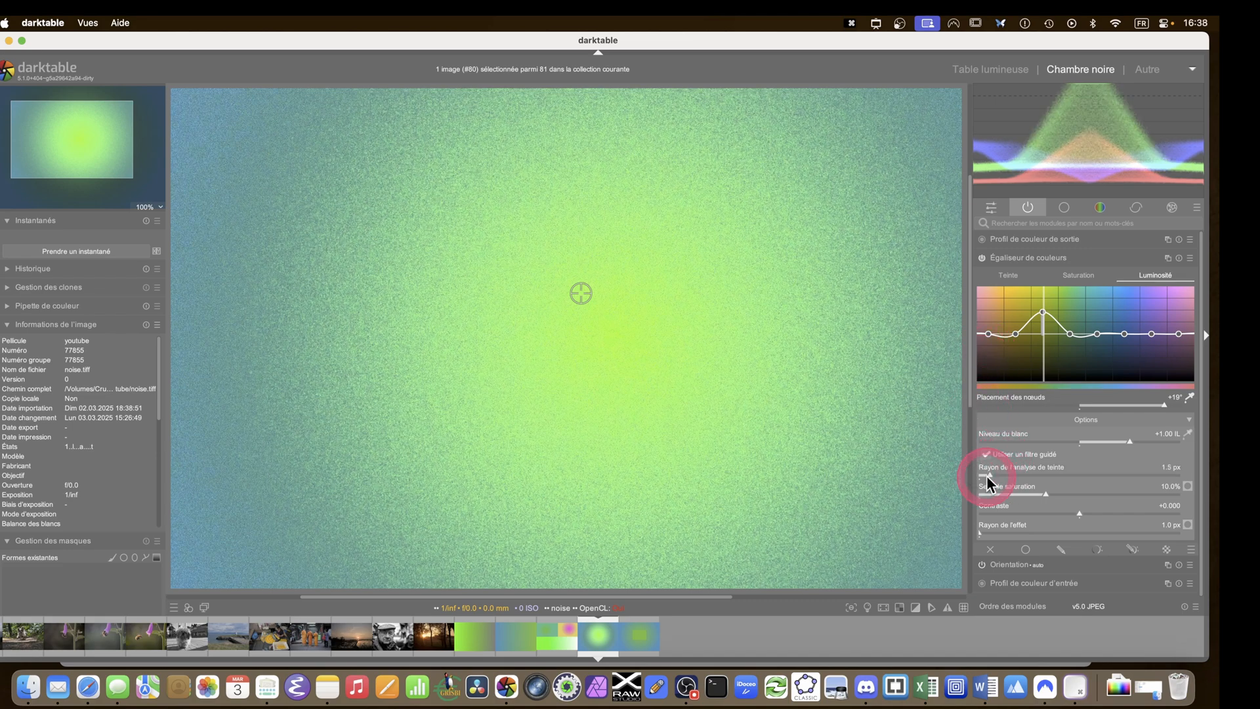
{"action": "left_click_drag", "start_coordinate": [987, 475], "coordinate": [975, 475]}
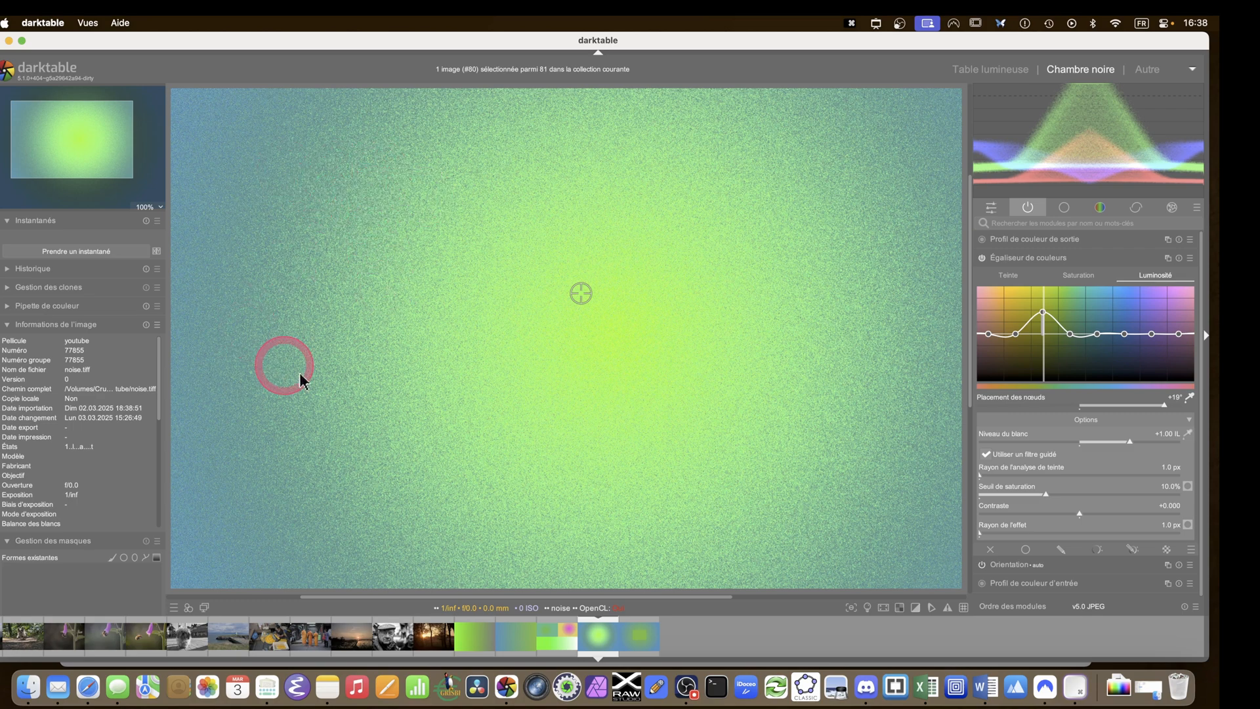
{"action": "left_click", "coordinate": [985, 479]}
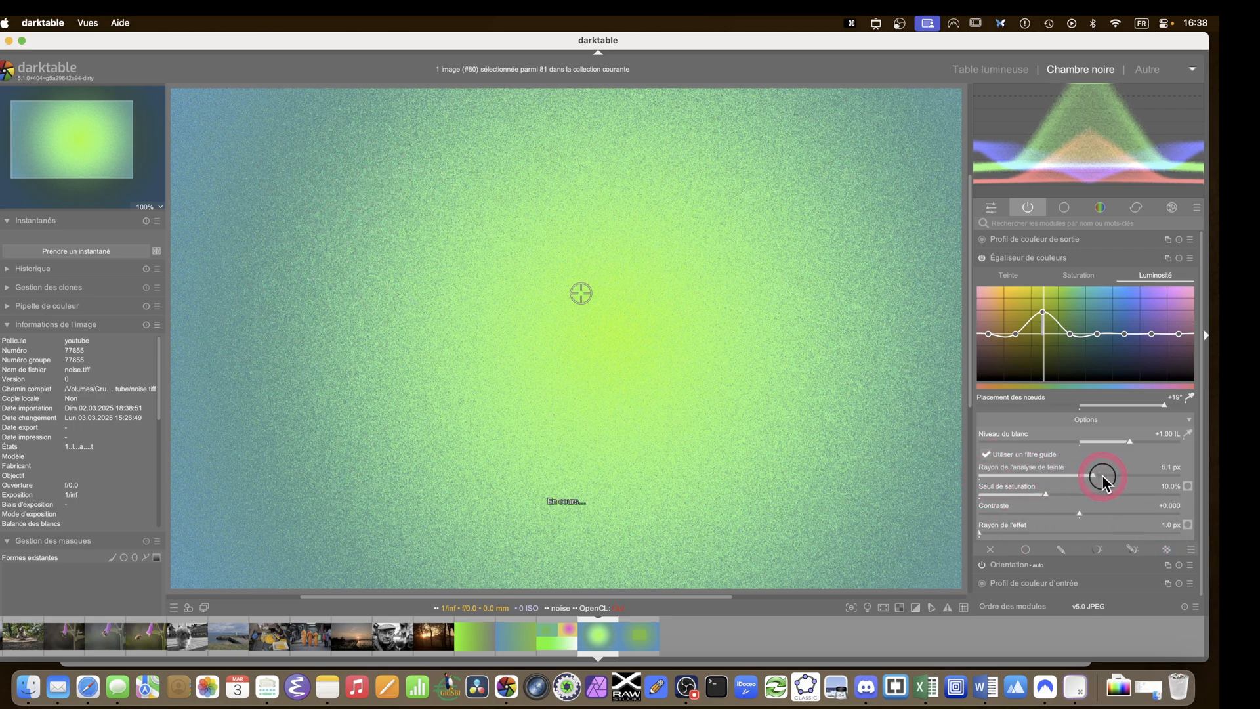
{"action": "left_click_drag", "start_coordinate": [1102, 477], "coordinate": [1191, 482]}
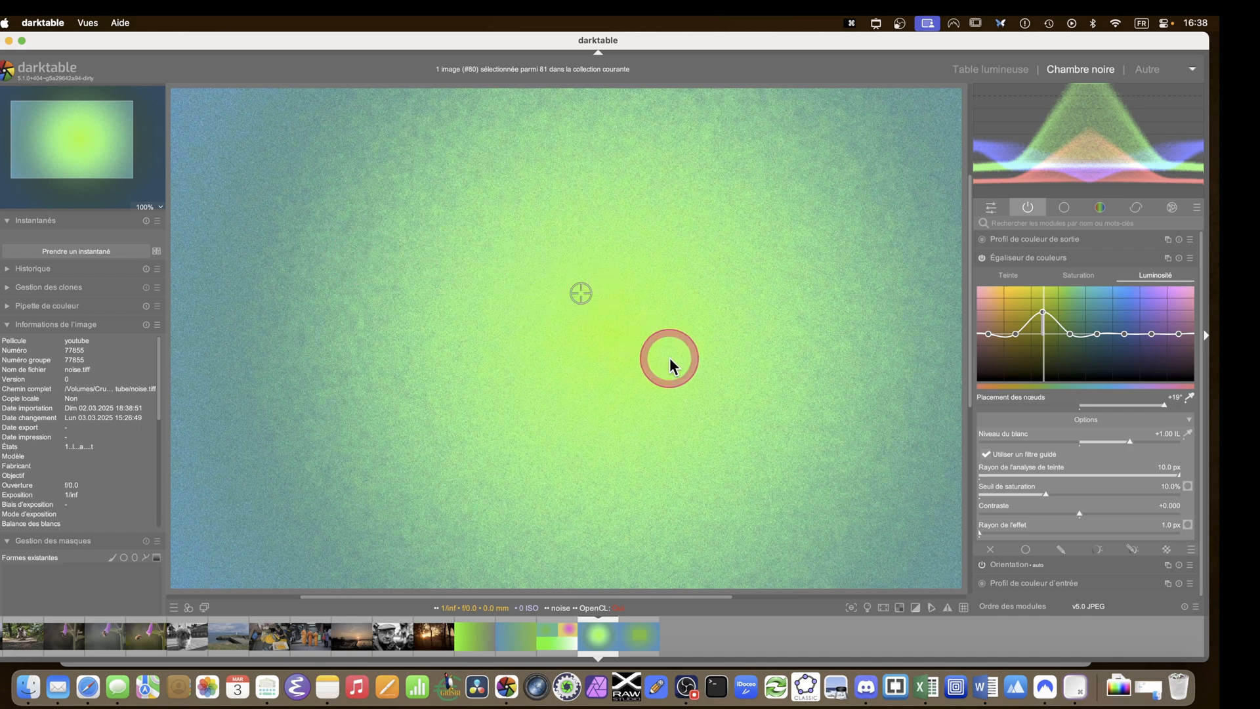
Fit the noise gradient in the view and reduce the hue analysis radius to 1.8 px
{"action": "middle_click", "coordinate": [702, 356]}
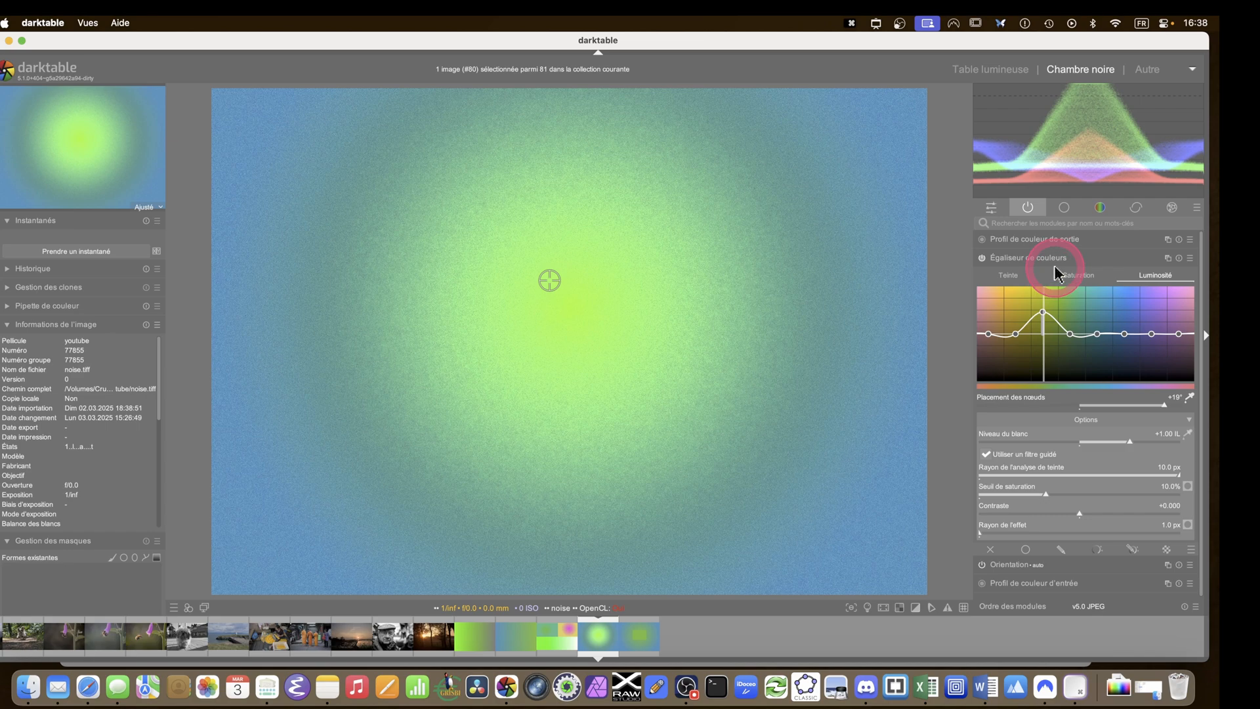
{"action": "left_click", "coordinate": [997, 474]}
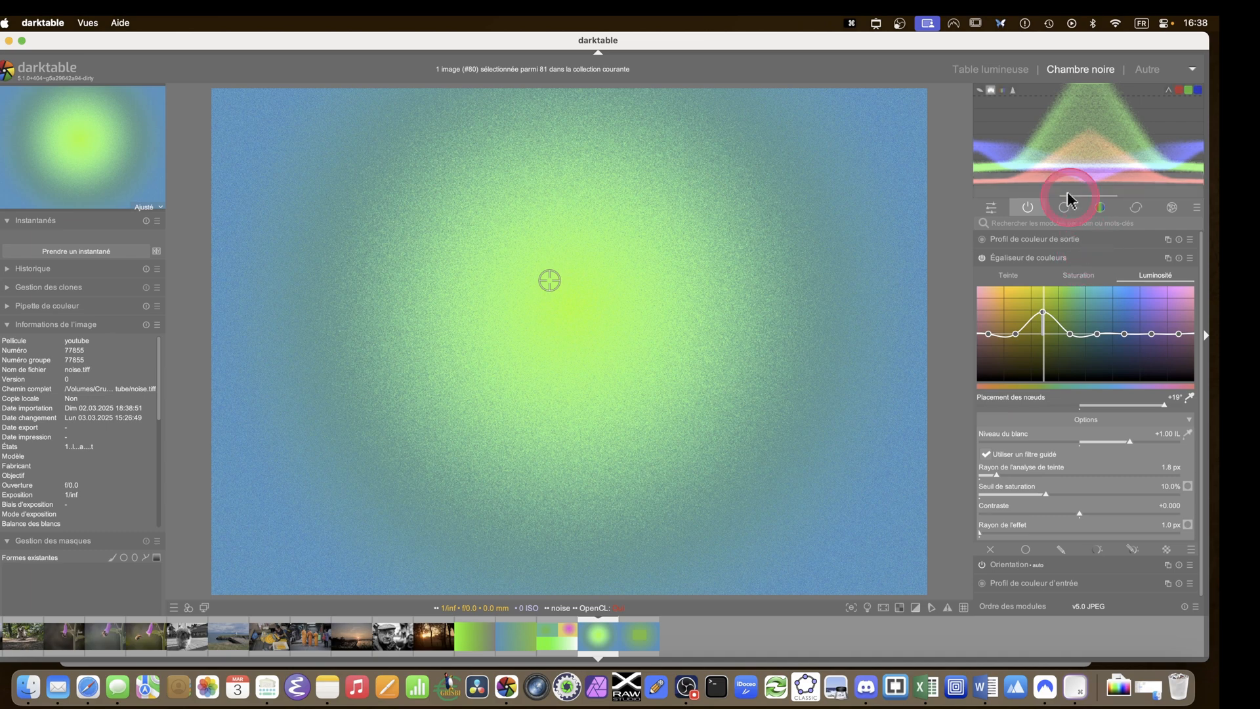
Open the monks photo's color equalizer, sample the left monk's robe with the node placement picker and set node placement to -3°
{"action": "mouse_move", "coordinate": [1016, 147]}
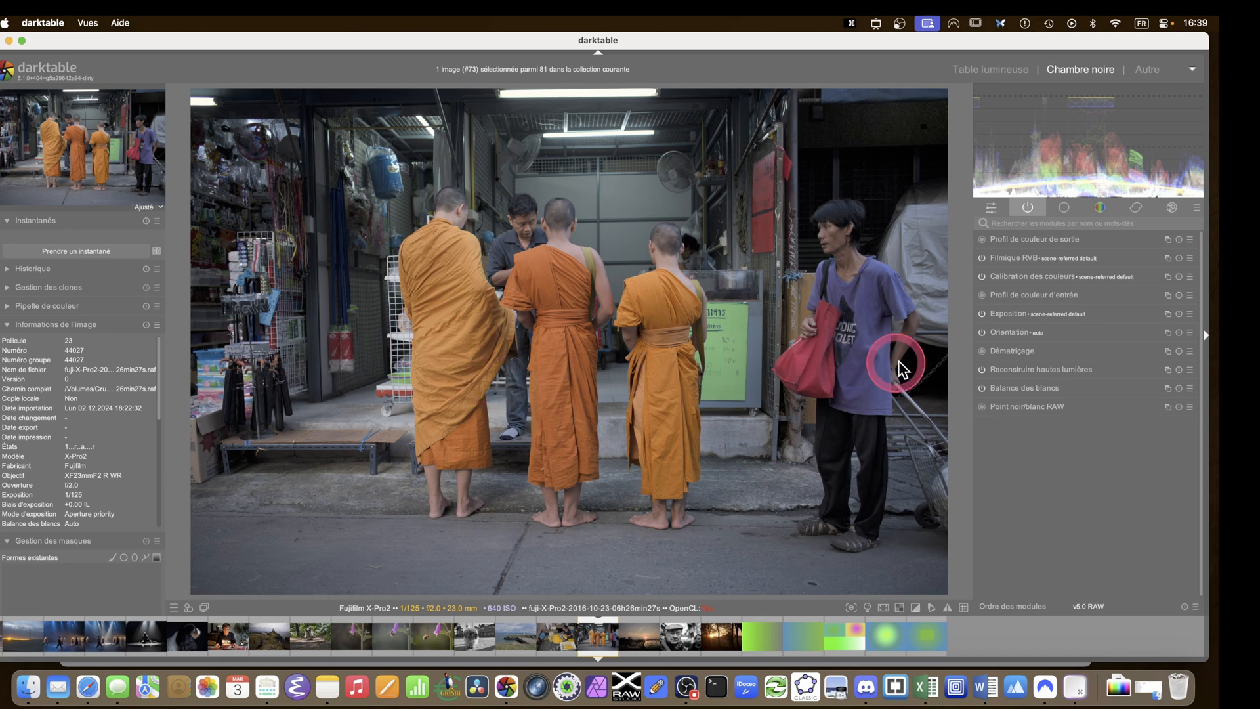
{"action": "left_click", "coordinate": [1100, 208]}
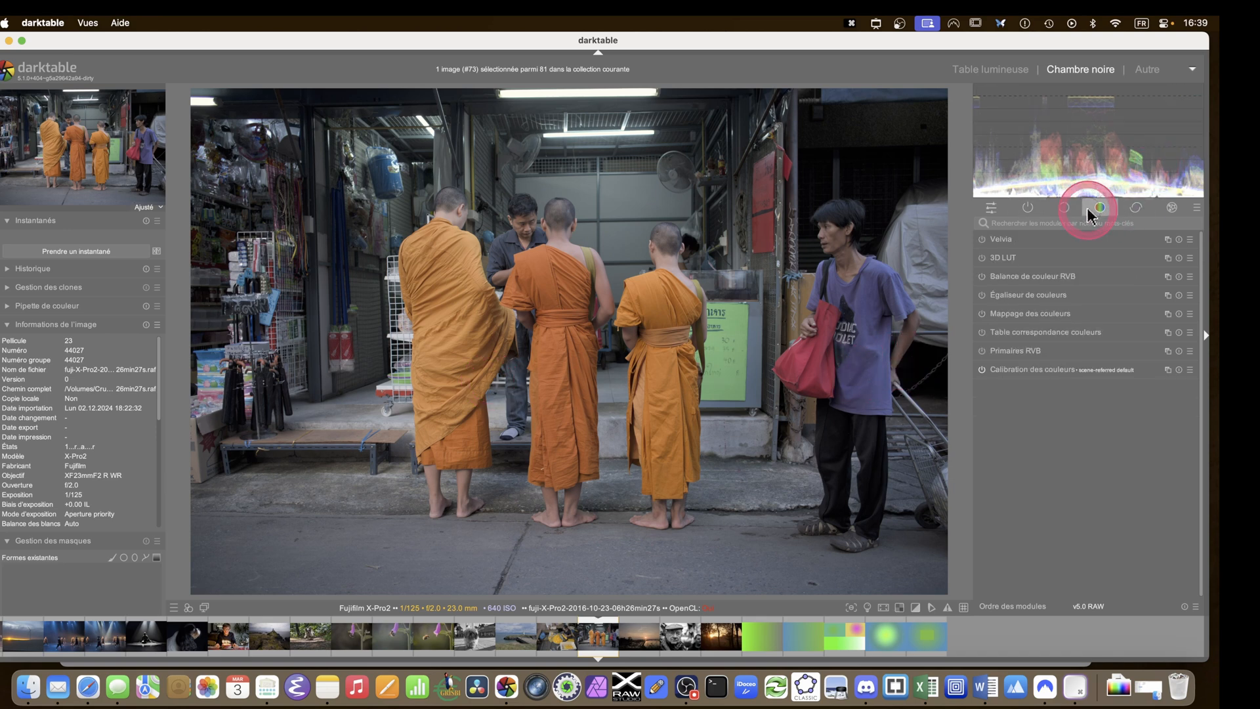
{"action": "left_click", "coordinate": [995, 298]}
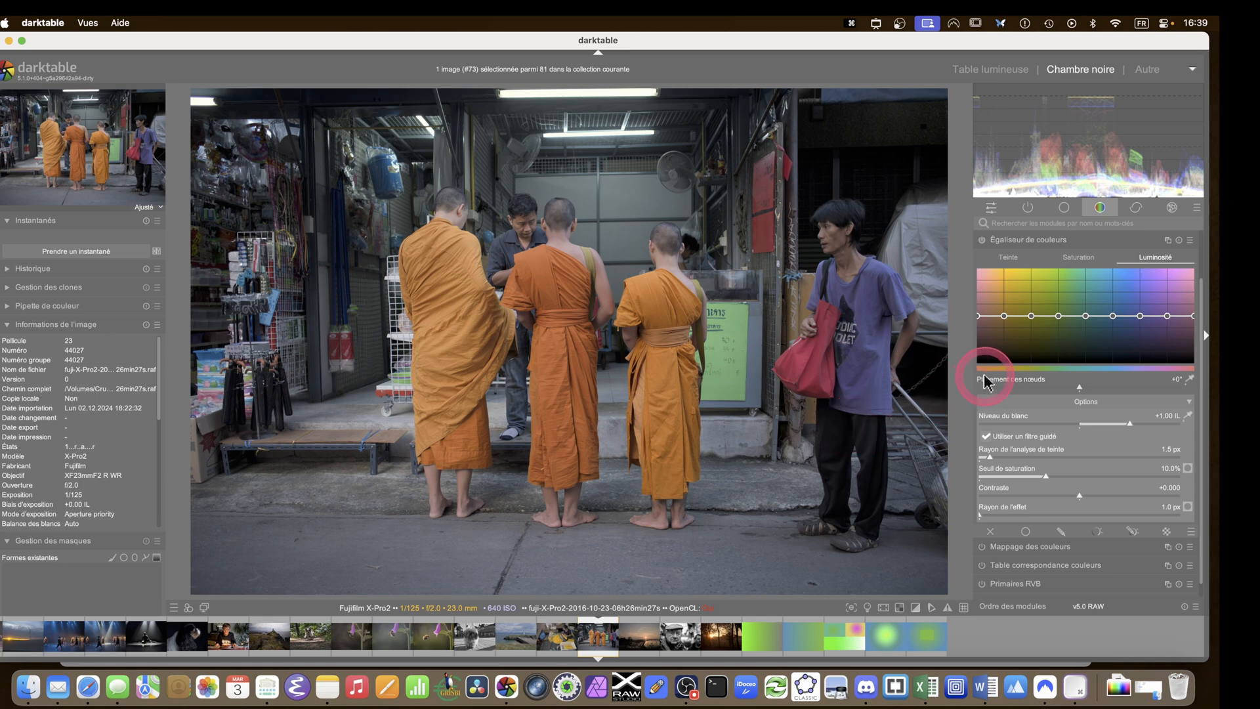
{"action": "left_click", "coordinate": [1190, 380]}
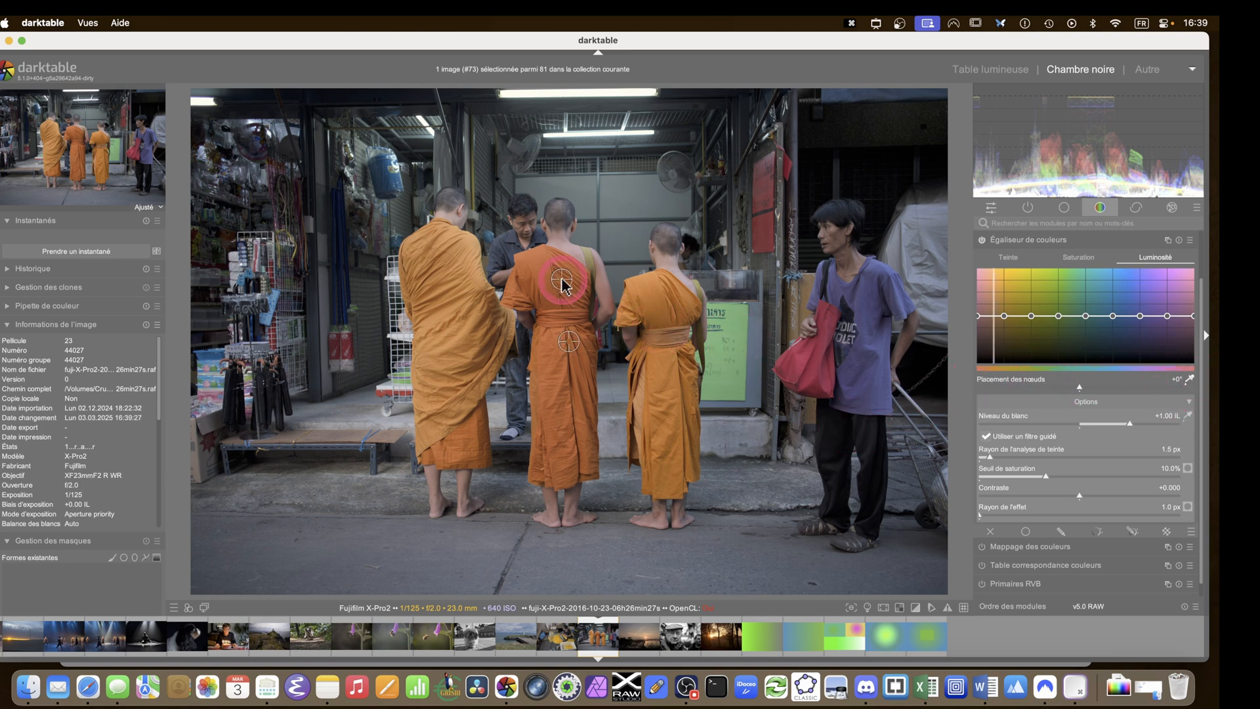
{"action": "left_click_drag", "start_coordinate": [567, 340], "coordinate": [562, 356]}
{"action": "mouse_move", "coordinate": [683, 370]}
{"action": "left_mouse_down"}
{"action": "mouse_move", "coordinate": [670, 287]}
{"action": "mouse_move", "coordinate": [456, 325]}
{"action": "mouse_move", "coordinate": [446, 284]}
{"action": "mouse_move", "coordinate": [445, 338]}
{"action": "left_mouse_up"}
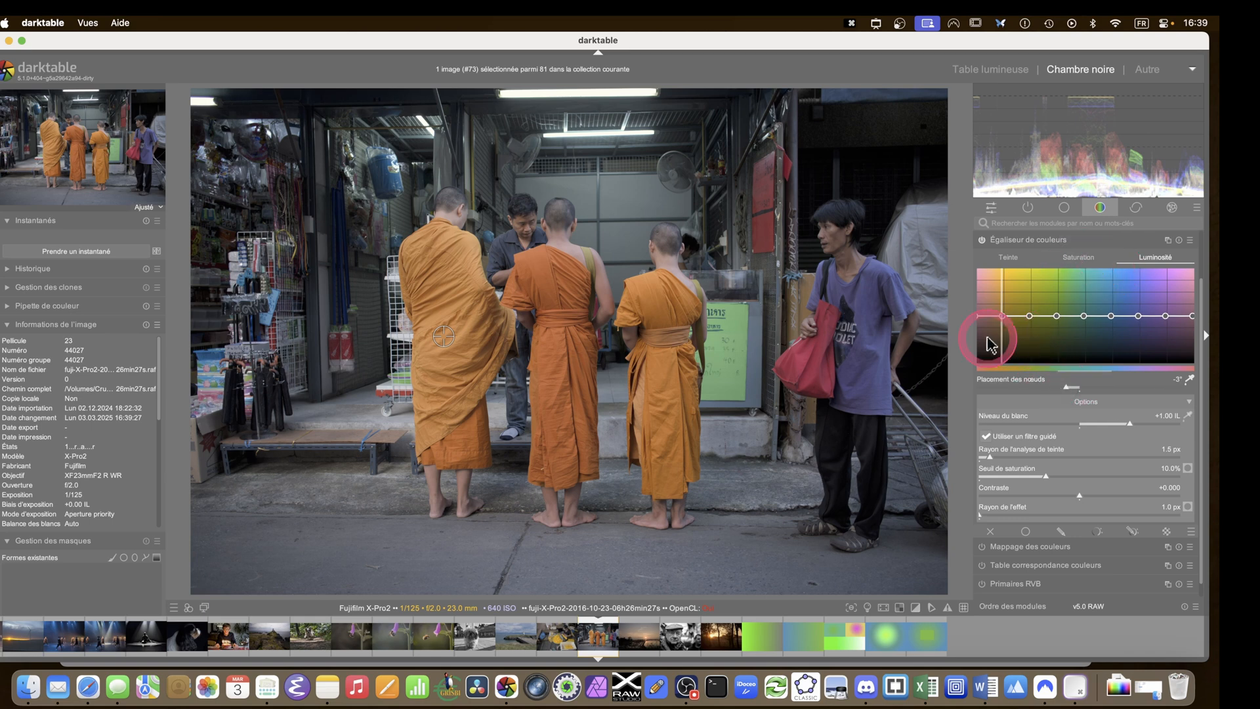
Raise the orange node slightly on the brightness curve and on the saturation curve to brighten and saturate the robes
{"action": "left_click_drag", "start_coordinate": [1000, 321], "coordinate": [1006, 304]}
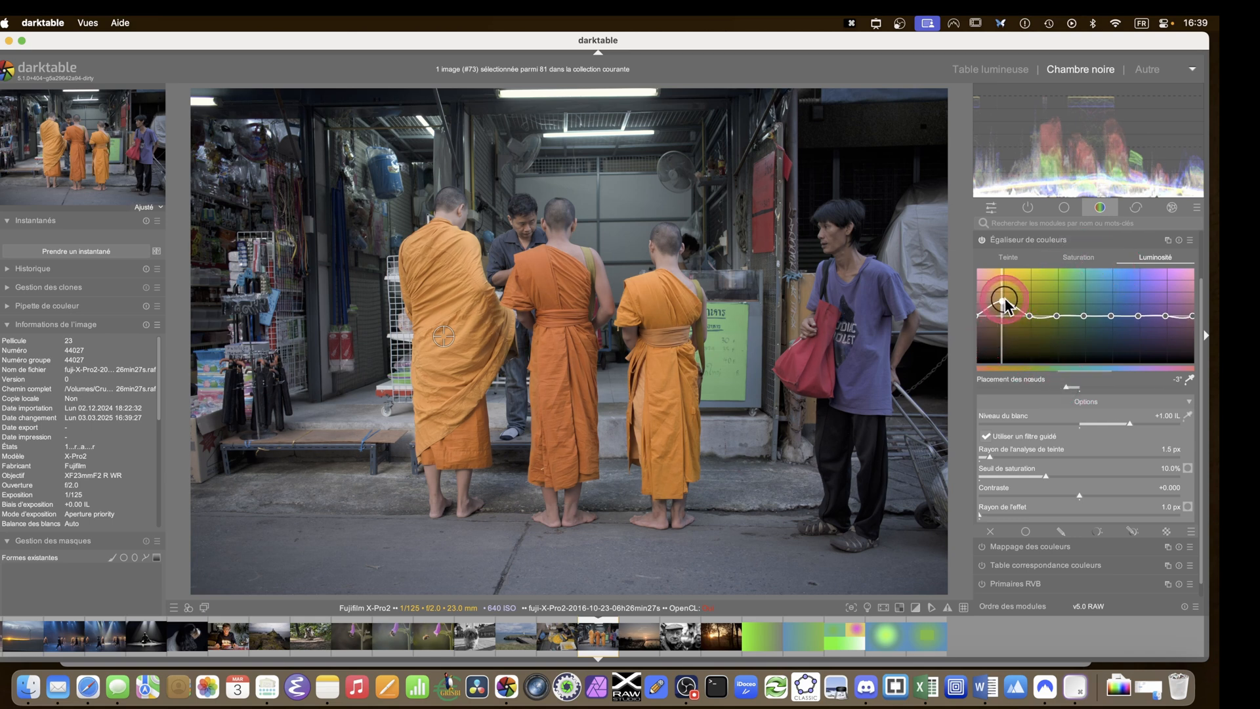
{"action": "left_click", "coordinate": [1078, 257]}
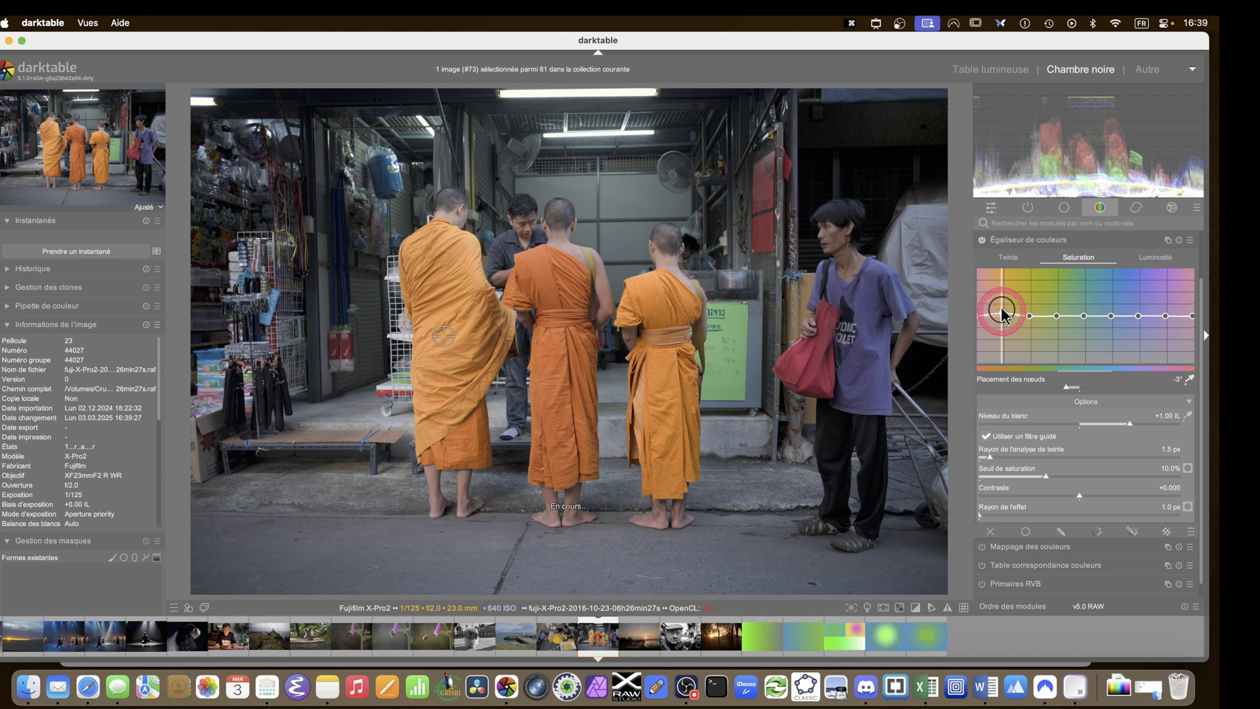
{"action": "left_click_drag", "start_coordinate": [1003, 314], "coordinate": [1004, 307]}
{"action": "scroll", "coordinate": [1002, 306], "scroll_direction": "up", "scroll_amount": 2}
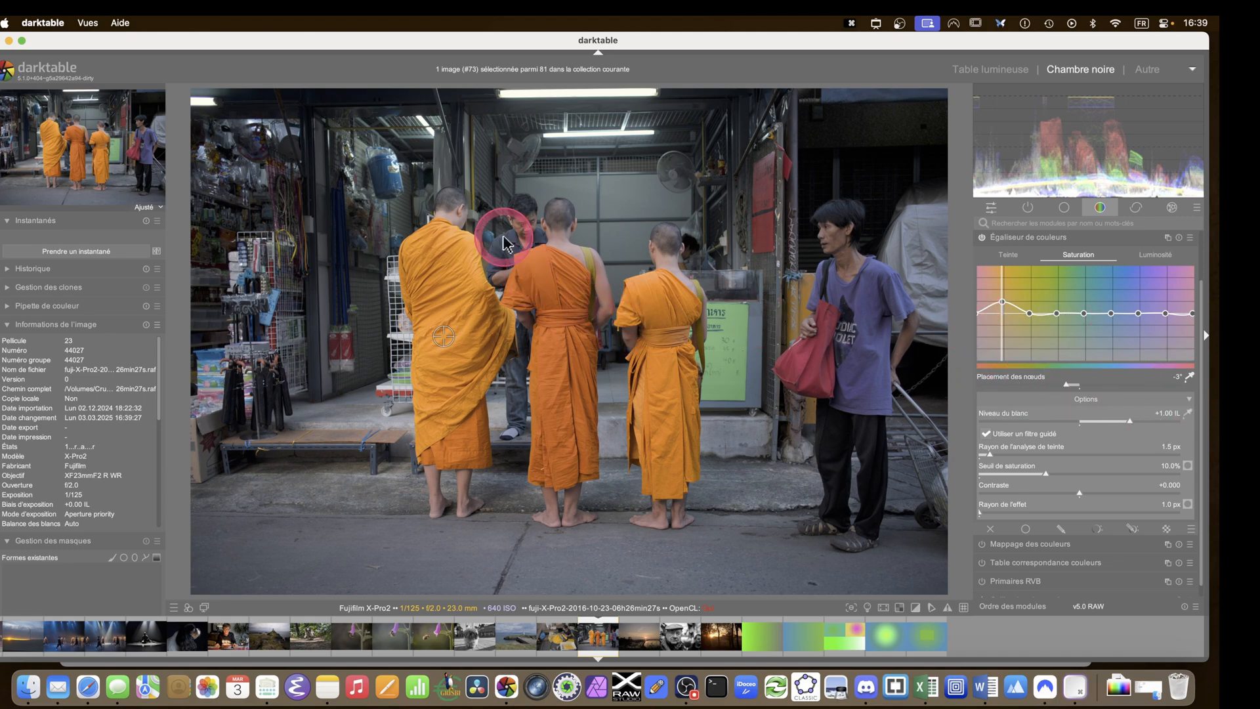
Compare the robes at 100% with the color equalizer switched off and on
{"action": "scroll", "coordinate": [504, 239], "scroll_direction": "up", "scroll_amount": 5}
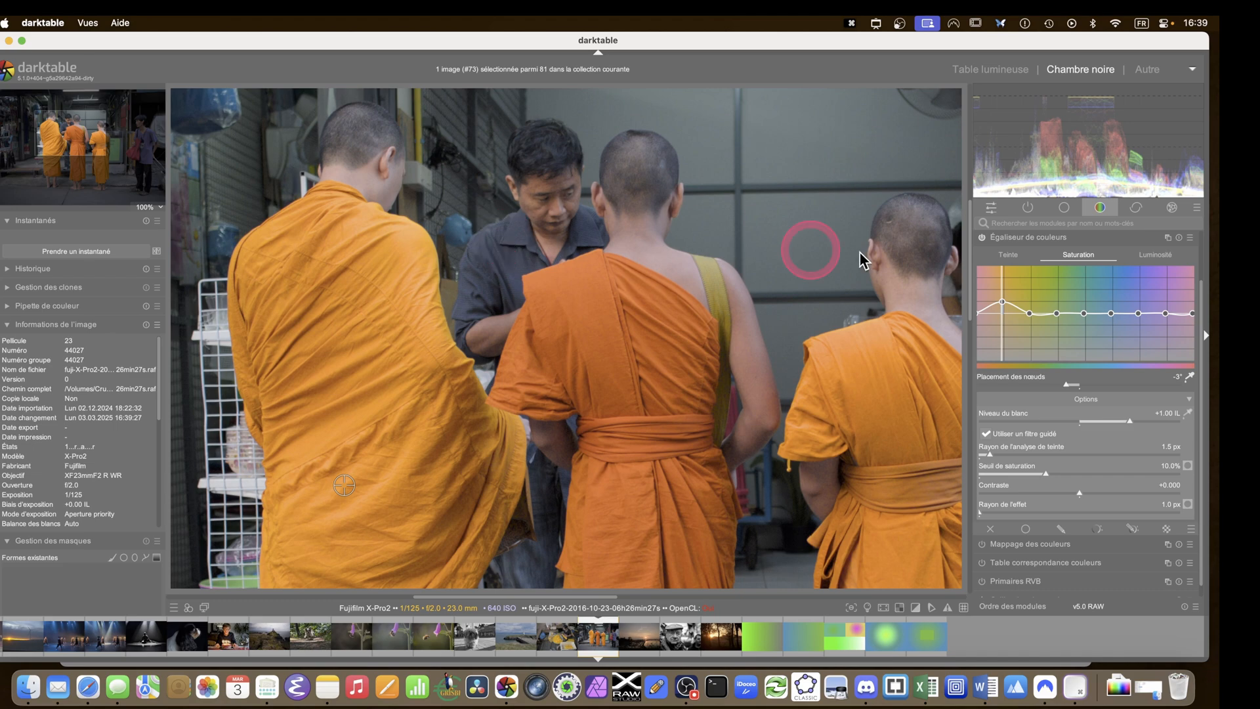
{"action": "left_click", "coordinate": [981, 238]}
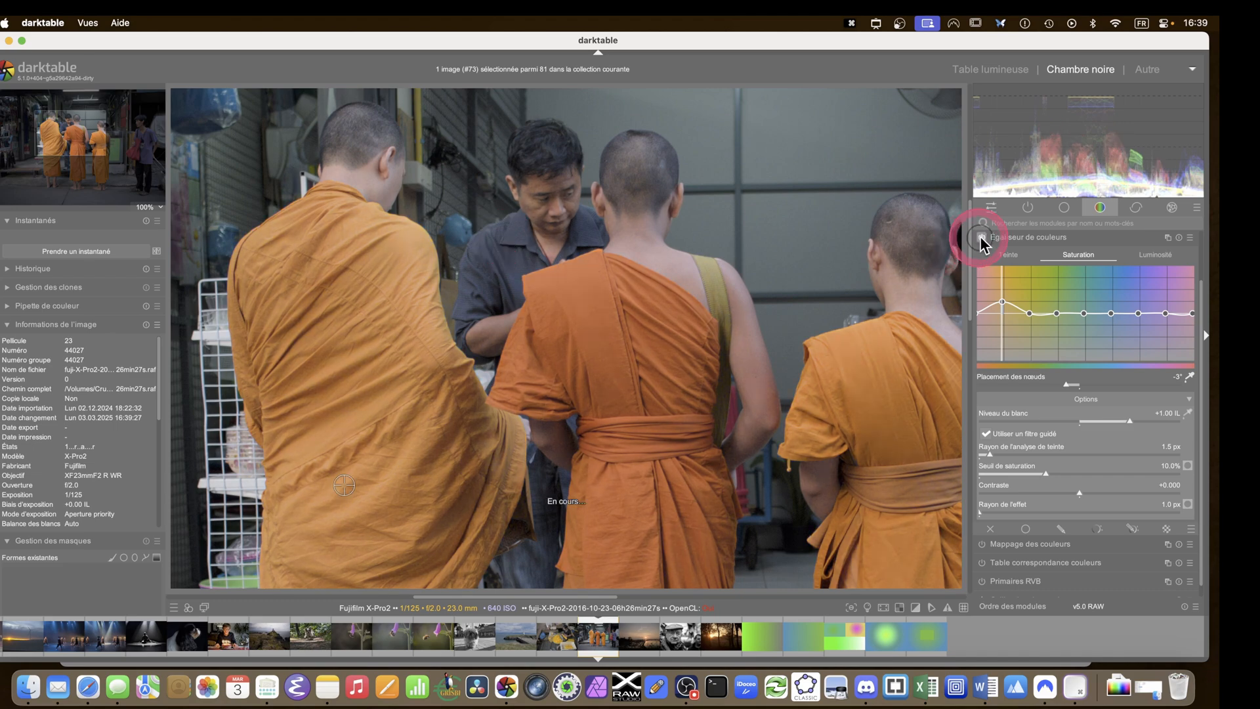
{"action": "left_click", "coordinate": [981, 237]}
{"action": "left_click", "coordinate": [981, 238]}
{"action": "left_click", "coordinate": [982, 237]}
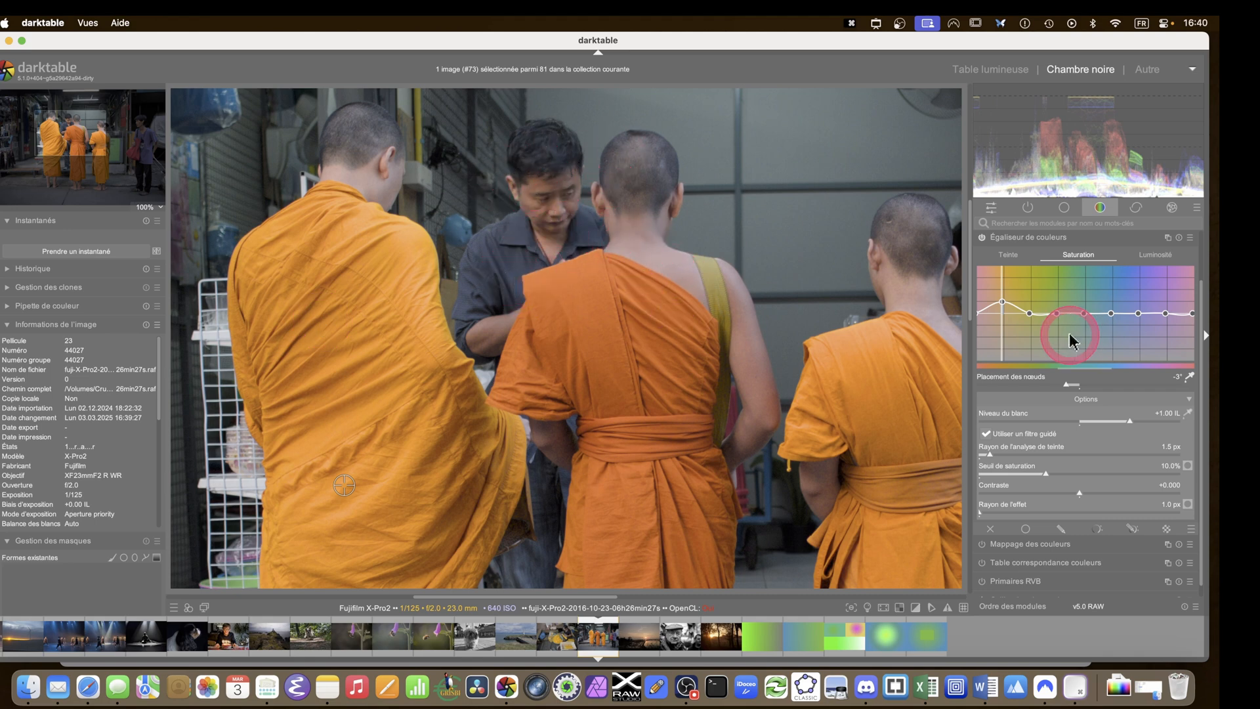
Raise the orange node on the brightness curve to its maximum and compare with the color equalizer off and on
{"action": "left_click", "coordinate": [1145, 256]}
{"action": "left_click_drag", "start_coordinate": [998, 304], "coordinate": [989, 251]}
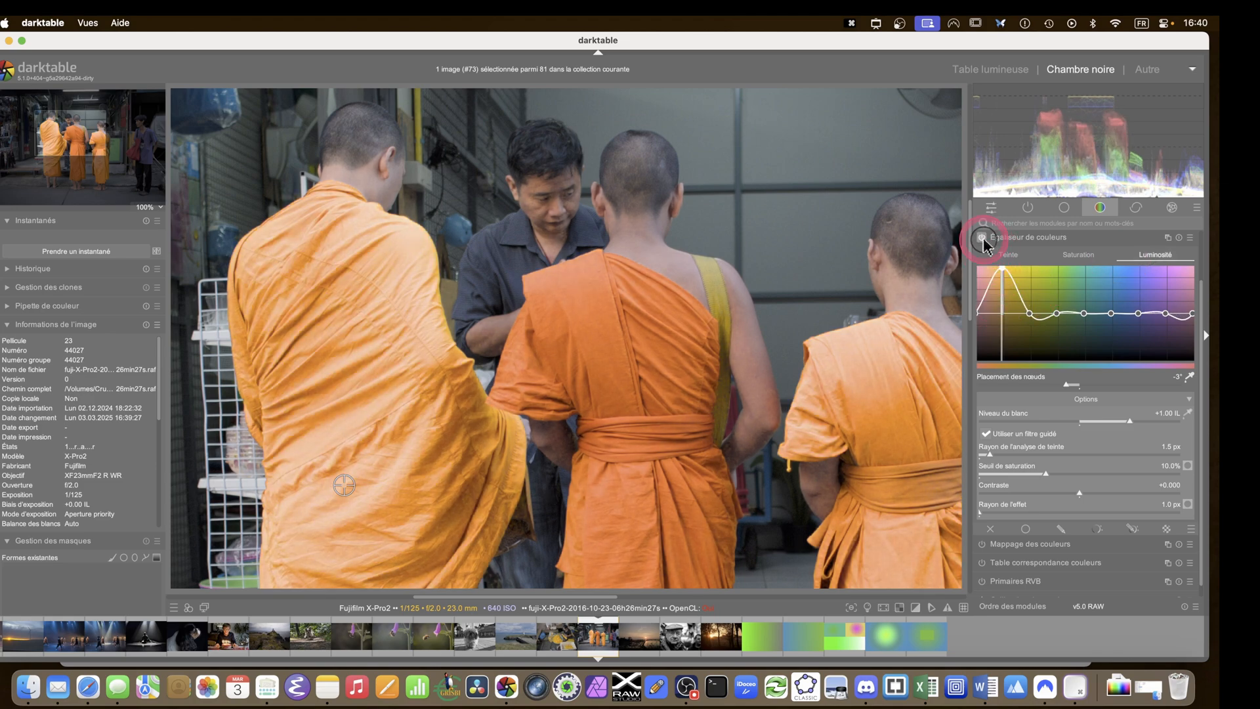
{"action": "left_click", "coordinate": [983, 239]}
{"action": "left_click", "coordinate": [983, 239]}
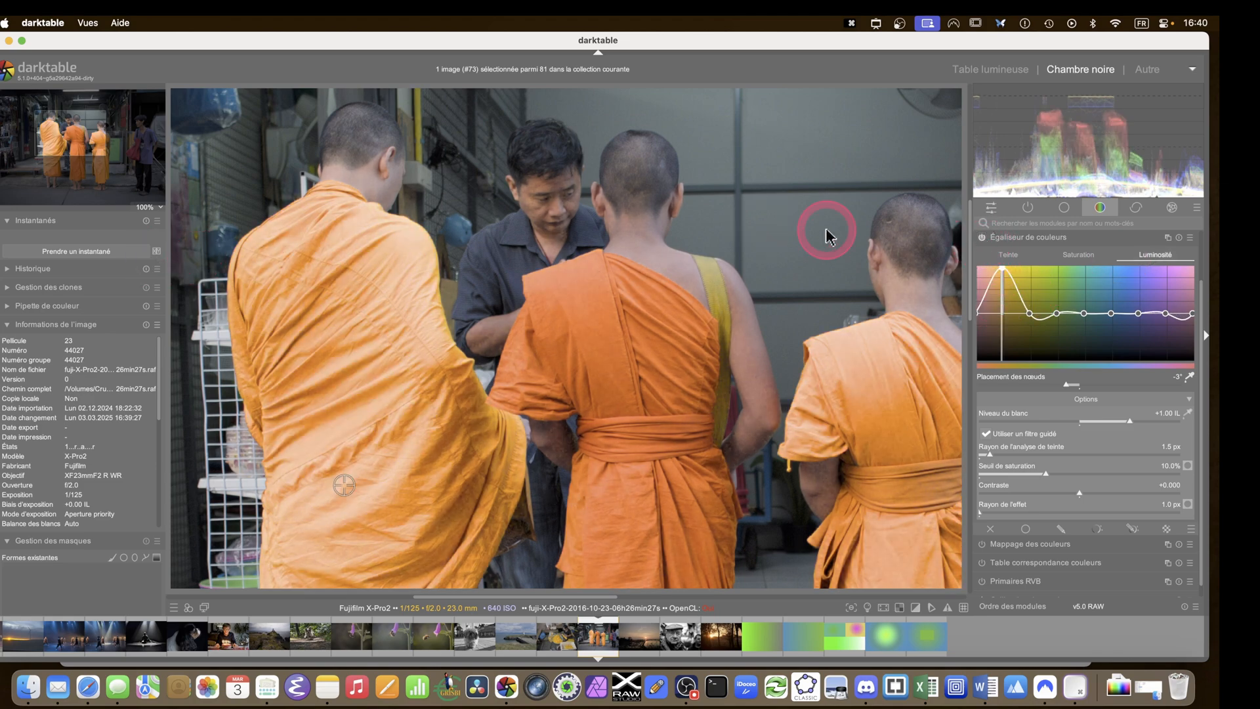
Take a snapshot of the brightened robes, disable the color equalizer and display the snapshot for a split comparison
{"action": "left_click", "coordinate": [991, 240]}
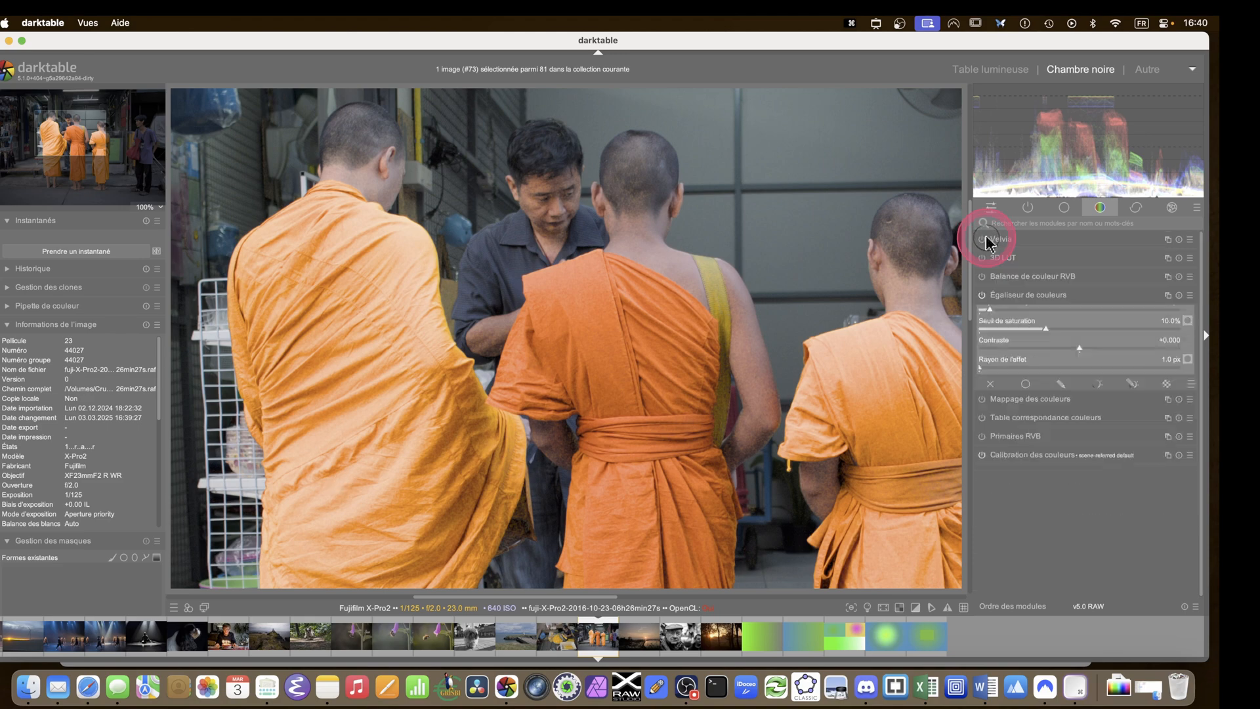
{"action": "left_click", "coordinate": [110, 253]}
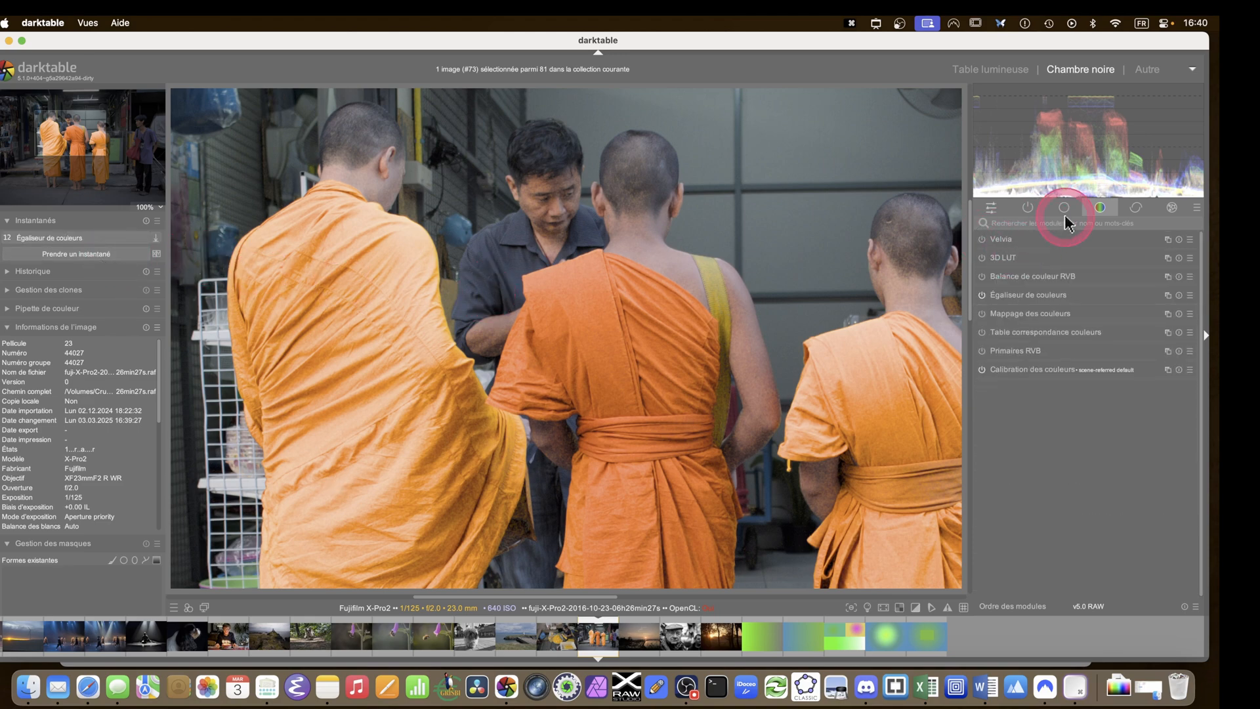
{"action": "left_click", "coordinate": [1005, 295]}
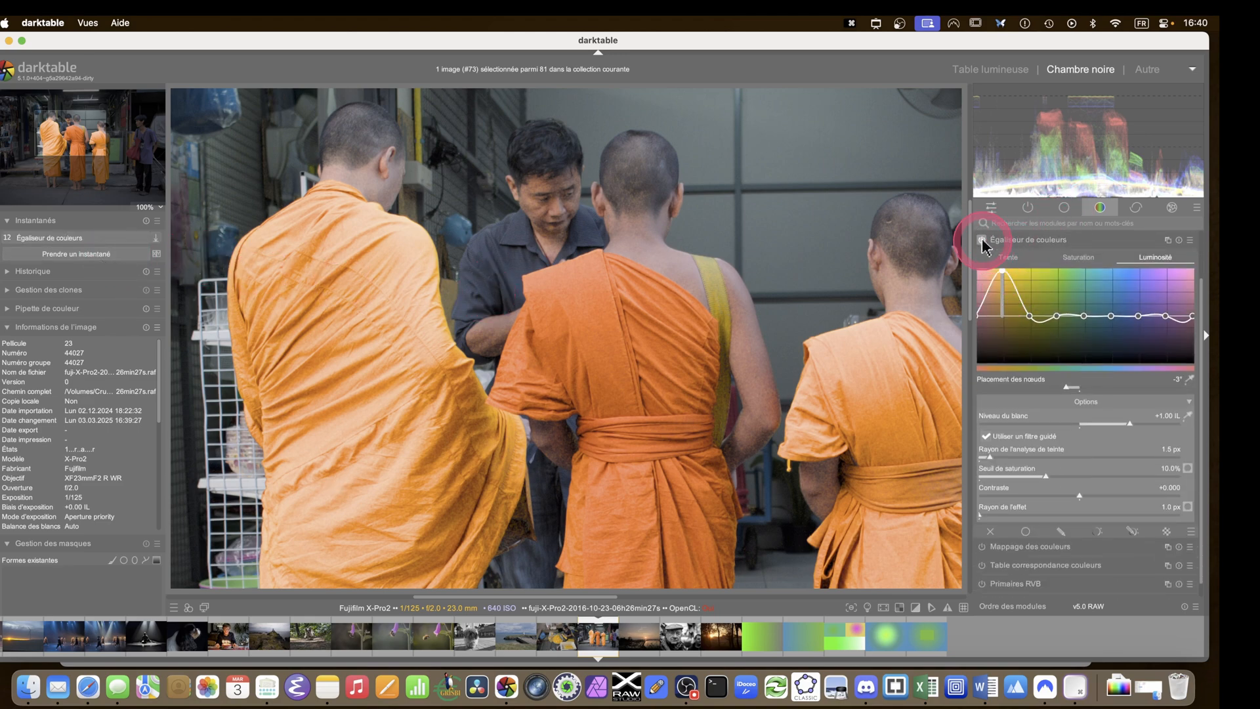
{"action": "left_click", "coordinate": [983, 241]}
{"action": "left_click", "coordinate": [65, 248]}
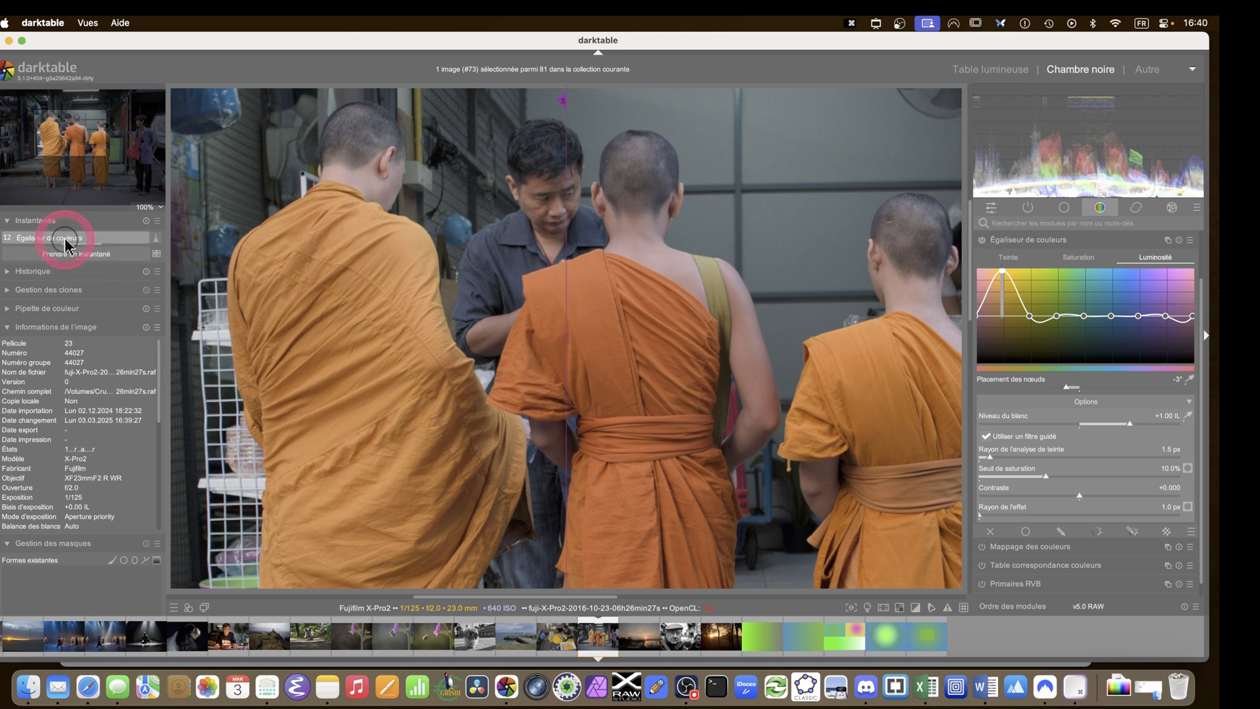
Compare the snapshot with the unedited robes by moving and rotating the split line across the monks
{"action": "left_click_drag", "start_coordinate": [561, 358], "coordinate": [681, 344]}
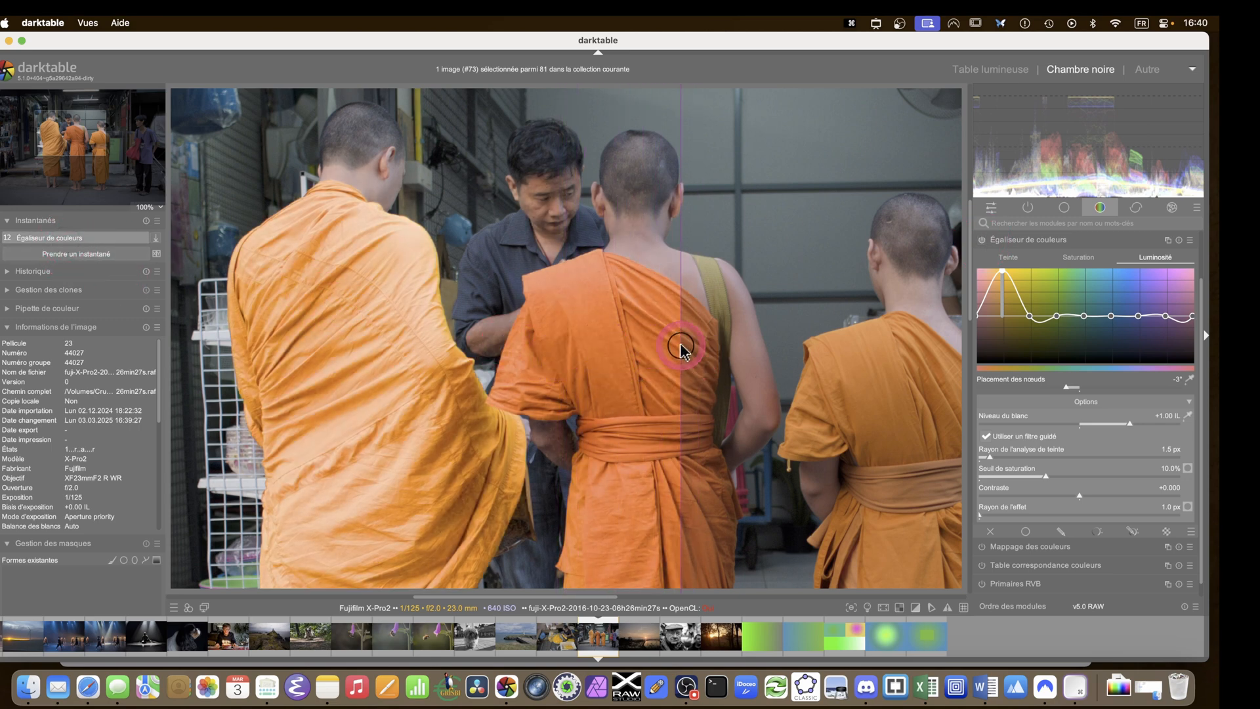
{"action": "left_click", "coordinate": [675, 341]}
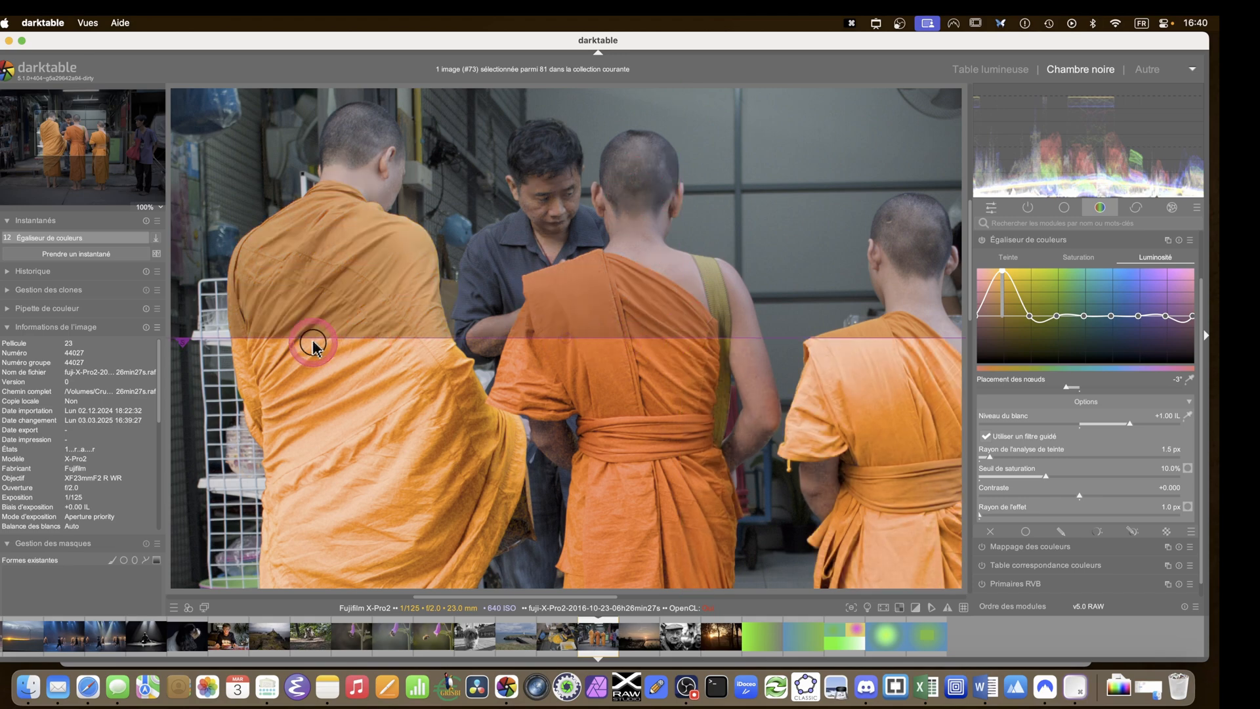
{"action": "left_click_drag", "start_coordinate": [582, 340], "coordinate": [595, 340]}
{"action": "left_click", "coordinate": [569, 342]}
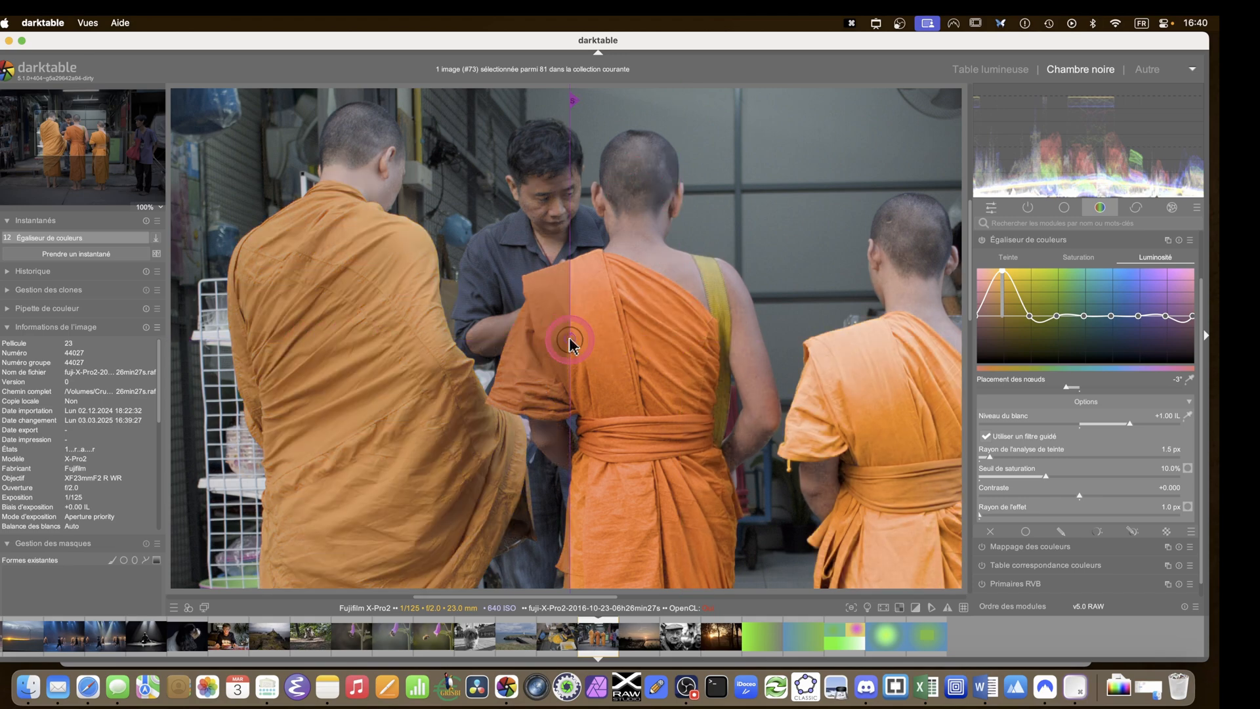
{"action": "left_click_drag", "start_coordinate": [555, 394], "coordinate": [265, 367]}
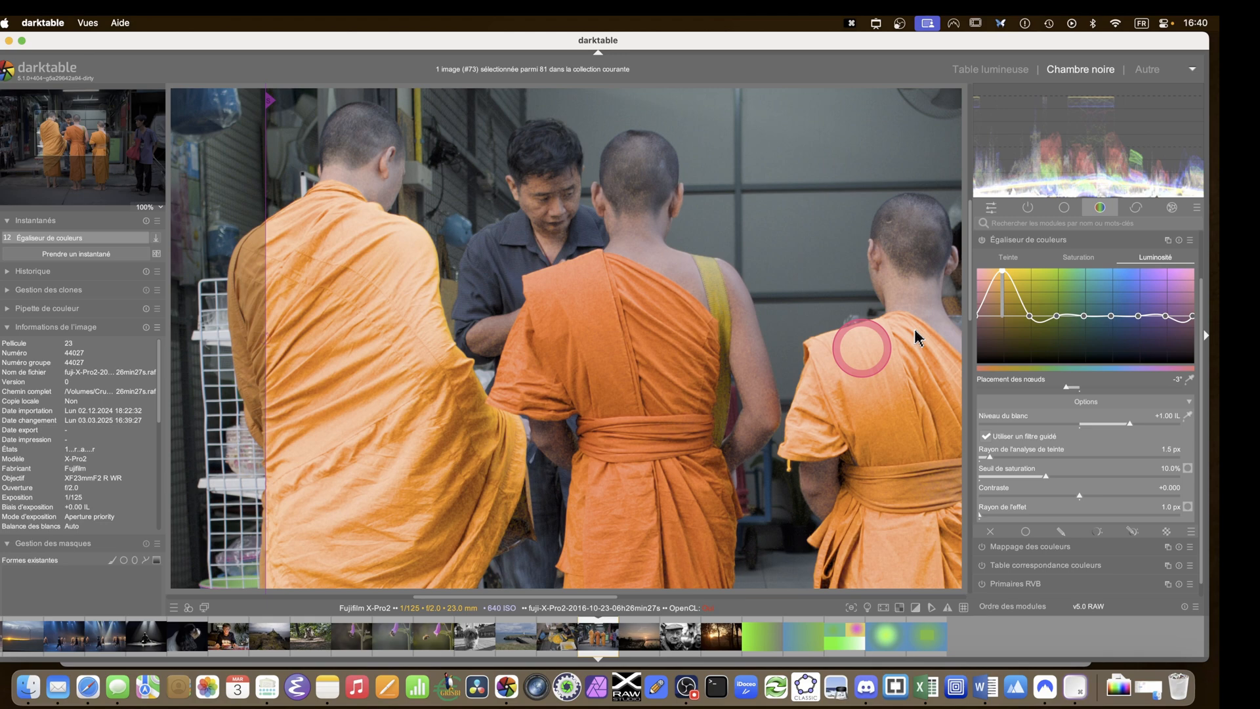
Re-enable the color equalizer with a lower orange node on the brightness curve and delete the snapshot
{"action": "mouse_move", "coordinate": [1002, 284]}
{"action": "left_mouse_down"}
{"action": "mouse_move", "coordinate": [1004, 273]}
{"action": "mouse_move", "coordinate": [1002, 298]}
{"action": "left_mouse_up"}
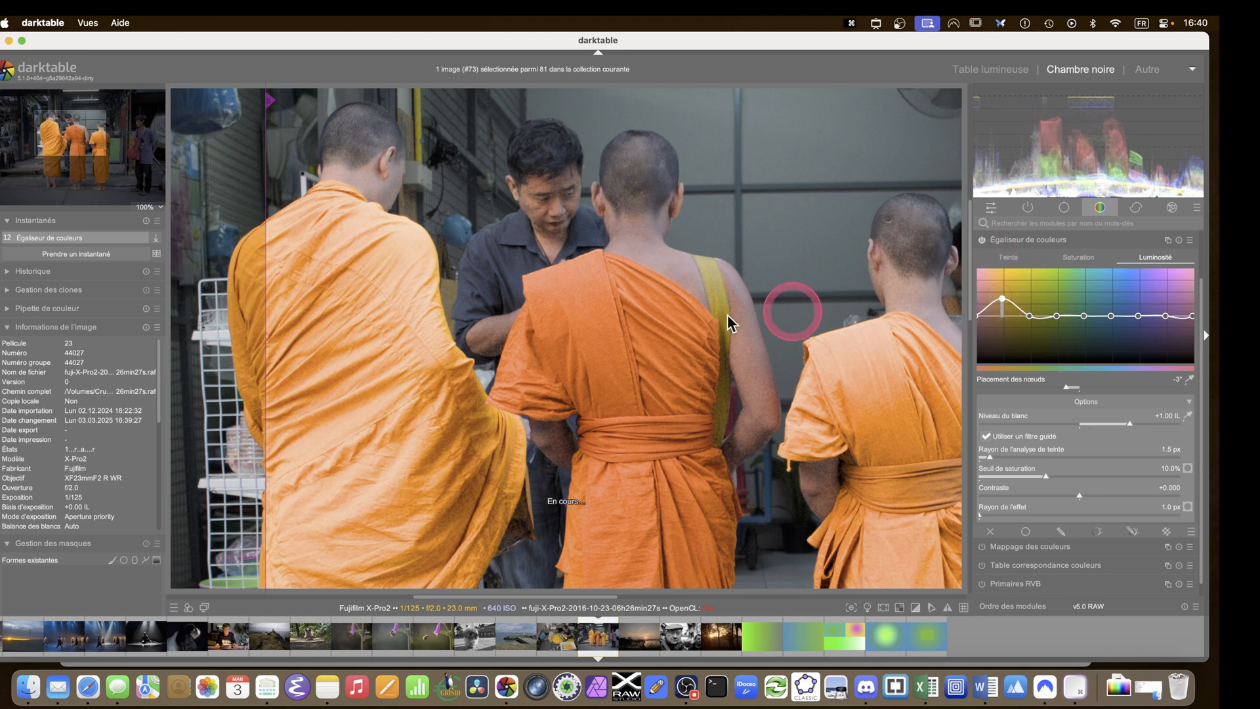
{"action": "left_click", "coordinate": [70, 236]}
{"action": "left_click", "coordinate": [145, 221]}
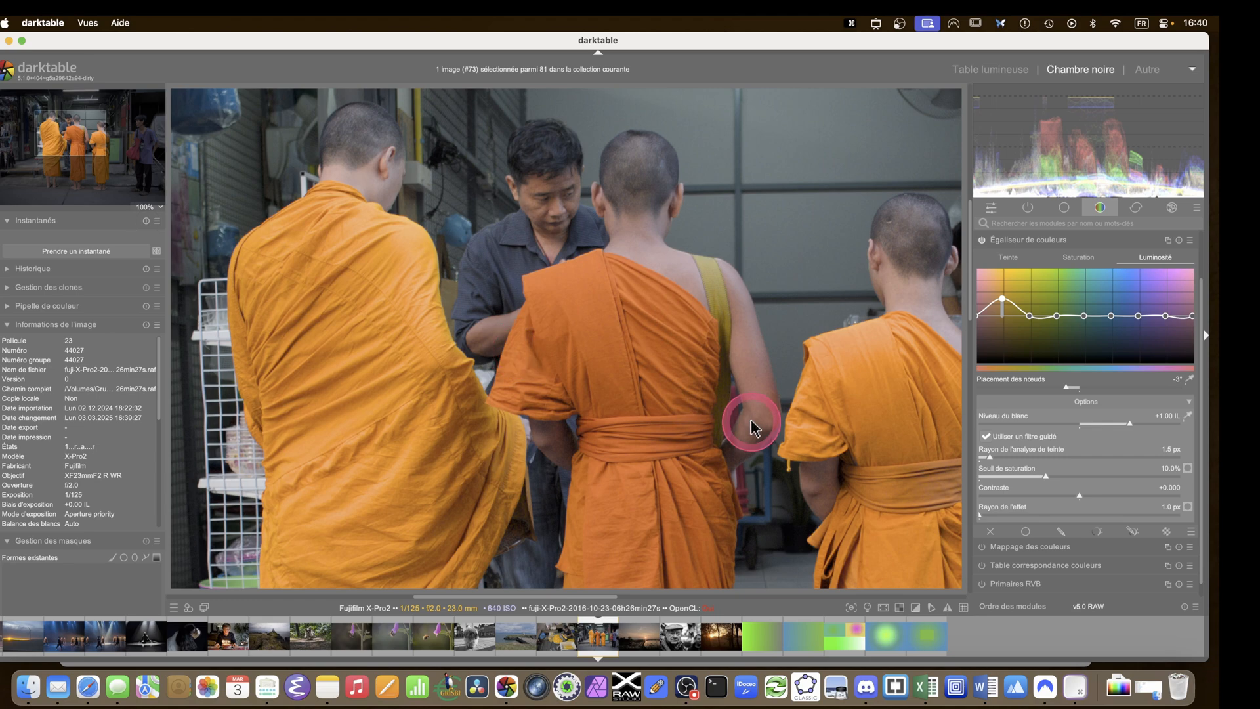
Using the saturation mask overlay on the whole photo, set the saturation threshold to 30.0% and contrast to -0.631, then hide the mask
{"action": "scroll", "coordinate": [753, 422], "scroll_direction": "down", "scroll_amount": 5}
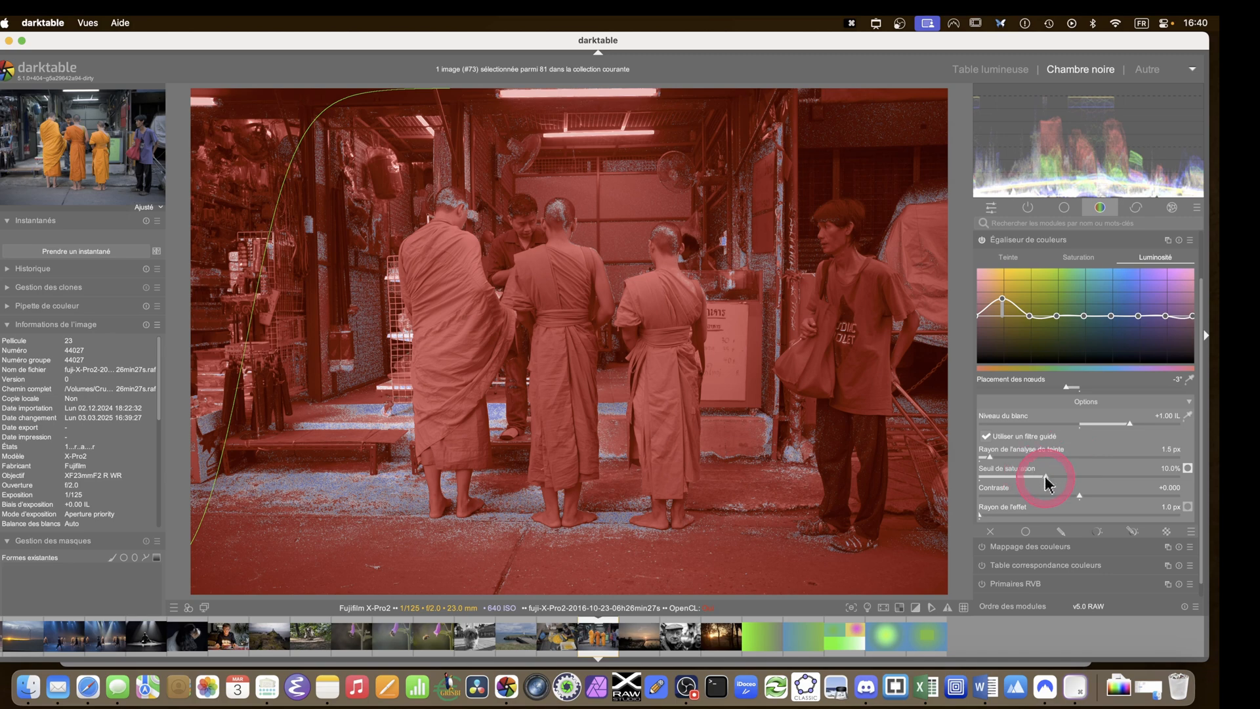
{"action": "left_click_drag", "start_coordinate": [1101, 479], "coordinate": [1199, 486]}
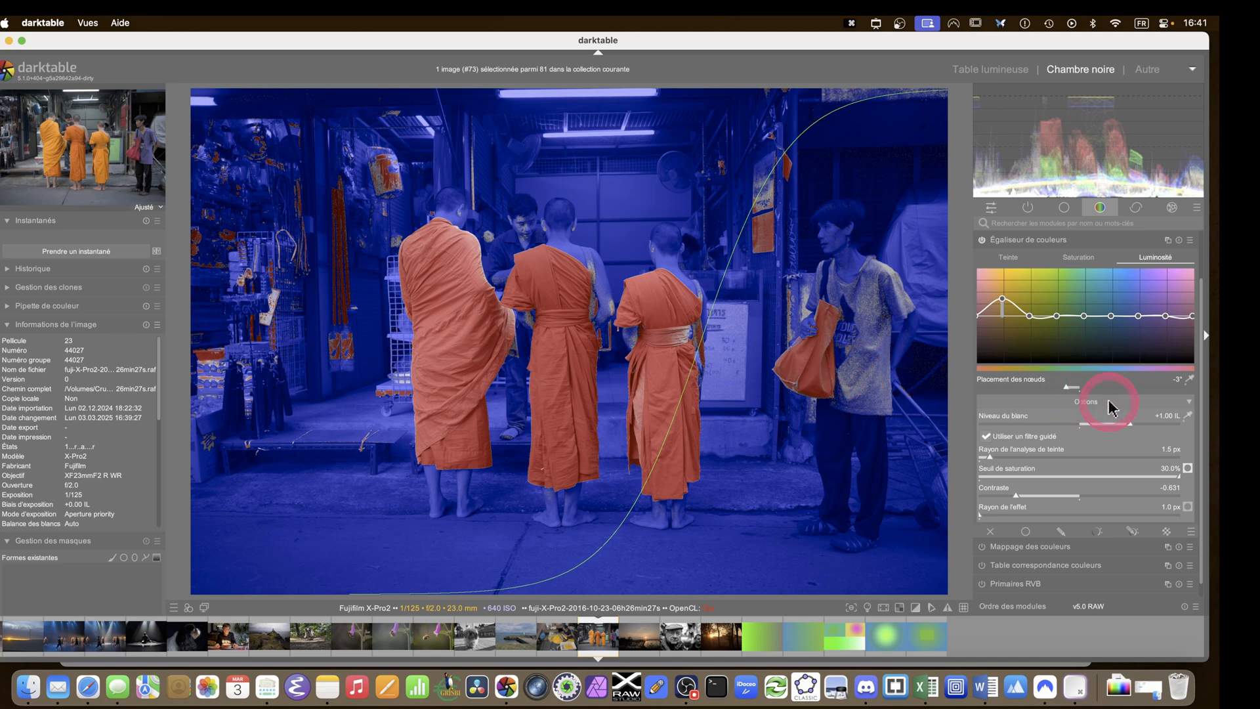
{"action": "left_click", "coordinate": [1187, 469]}
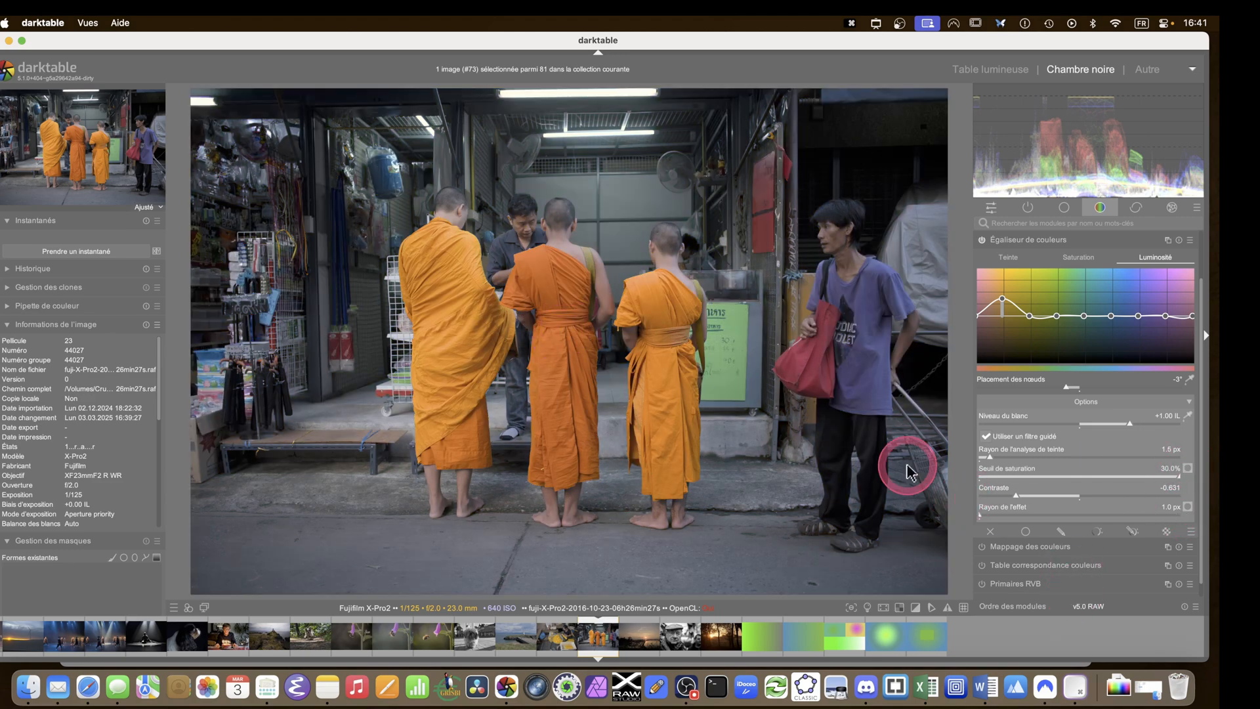
Inspect the middle monk's robe up close and raise the effect radius to 106.2 px
{"action": "middle_click", "coordinate": [553, 273]}
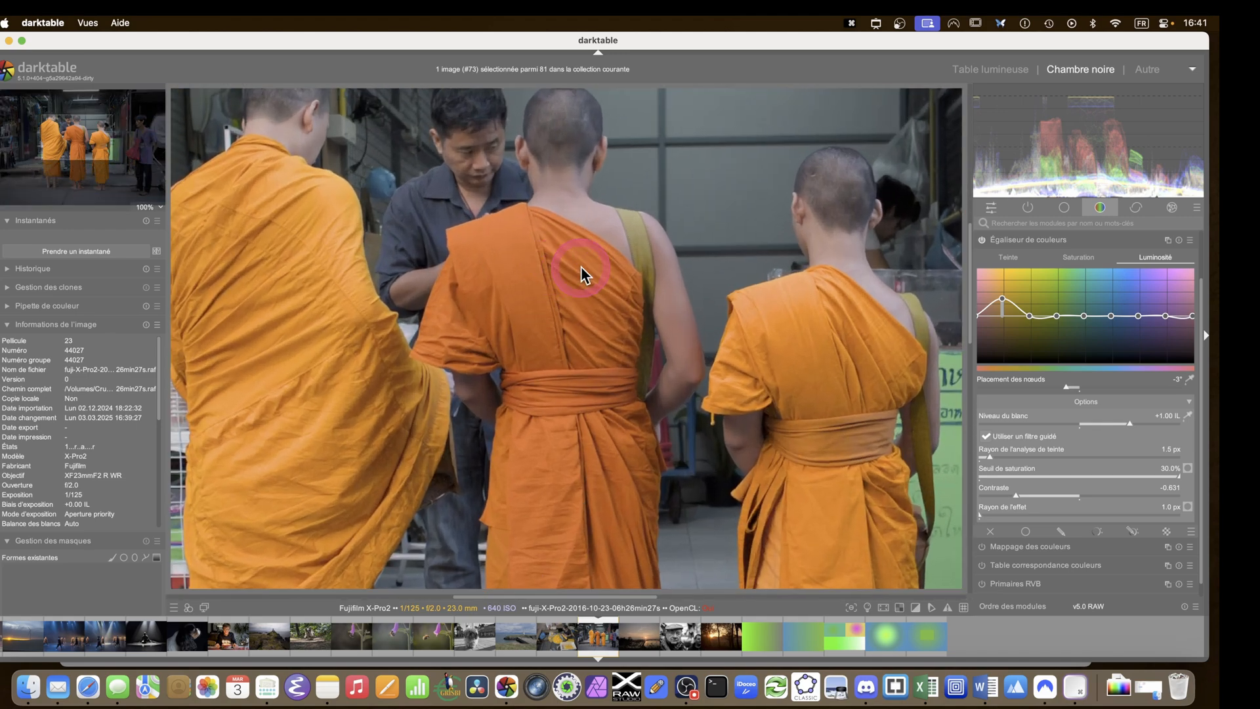
{"action": "scroll", "coordinate": [580, 267], "scroll_direction": "up", "scroll_amount": 6}
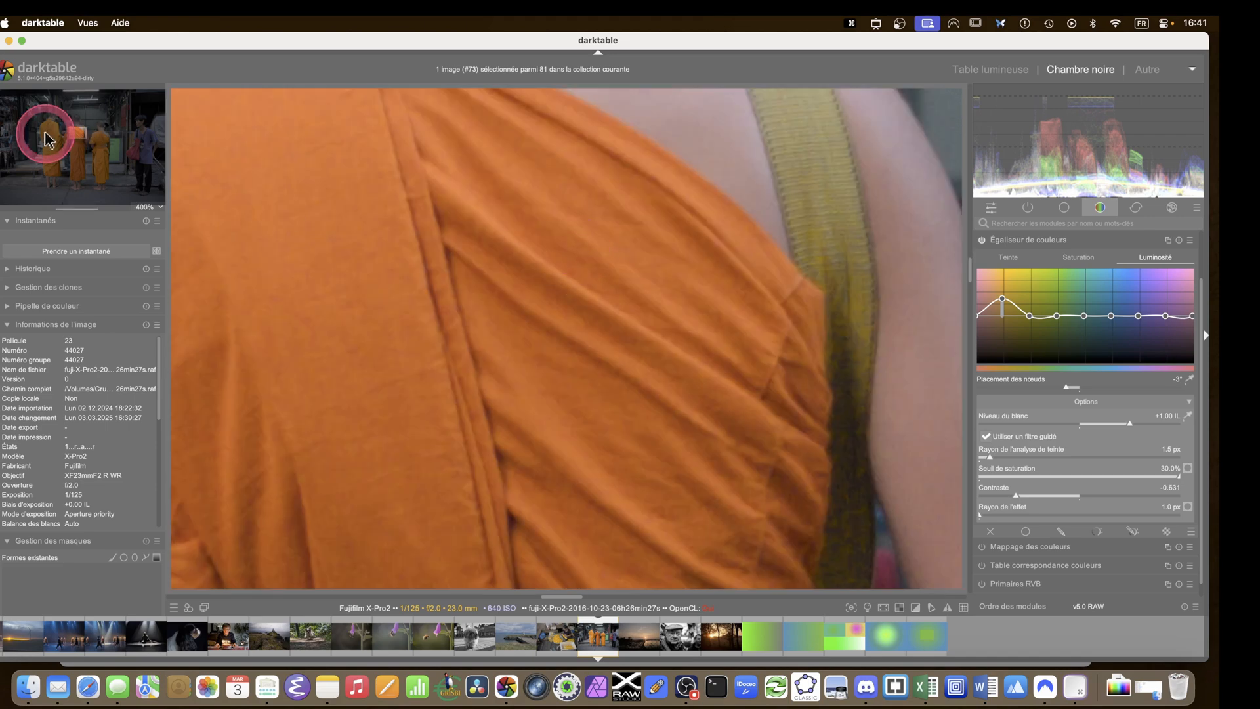
{"action": "scroll", "coordinate": [395, 311], "scroll_direction": "down", "scroll_amount": 3}
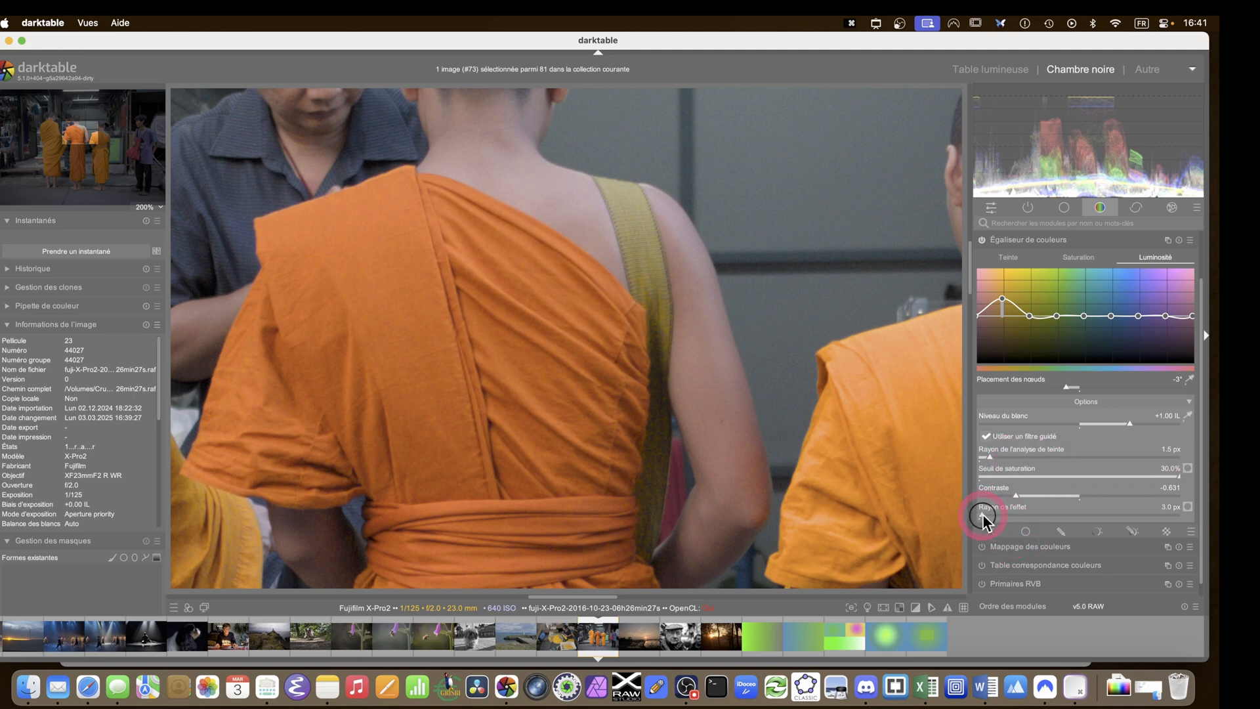
{"action": "left_click_drag", "start_coordinate": [968, 523], "coordinate": [1147, 531]}
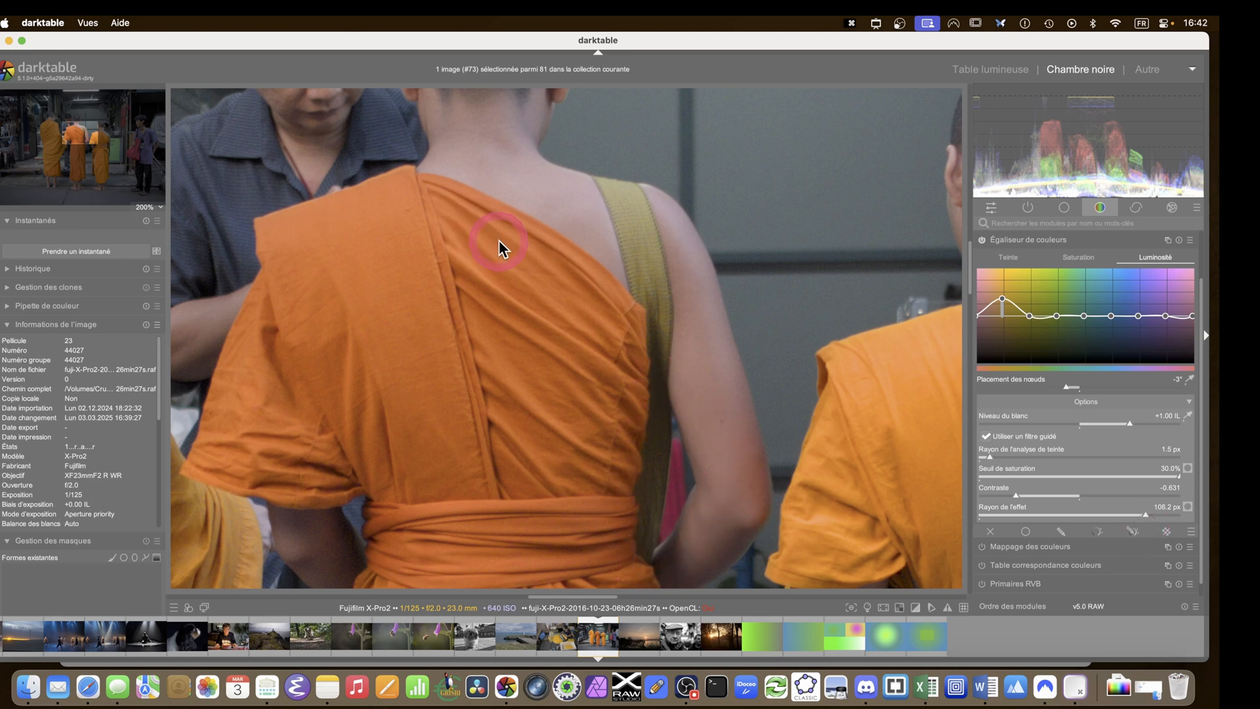
Check the robe folds and edges at high magnification and reduce the effect radius to its minimum for comparison
{"action": "scroll", "coordinate": [505, 243], "scroll_direction": "up", "scroll_amount": 3}
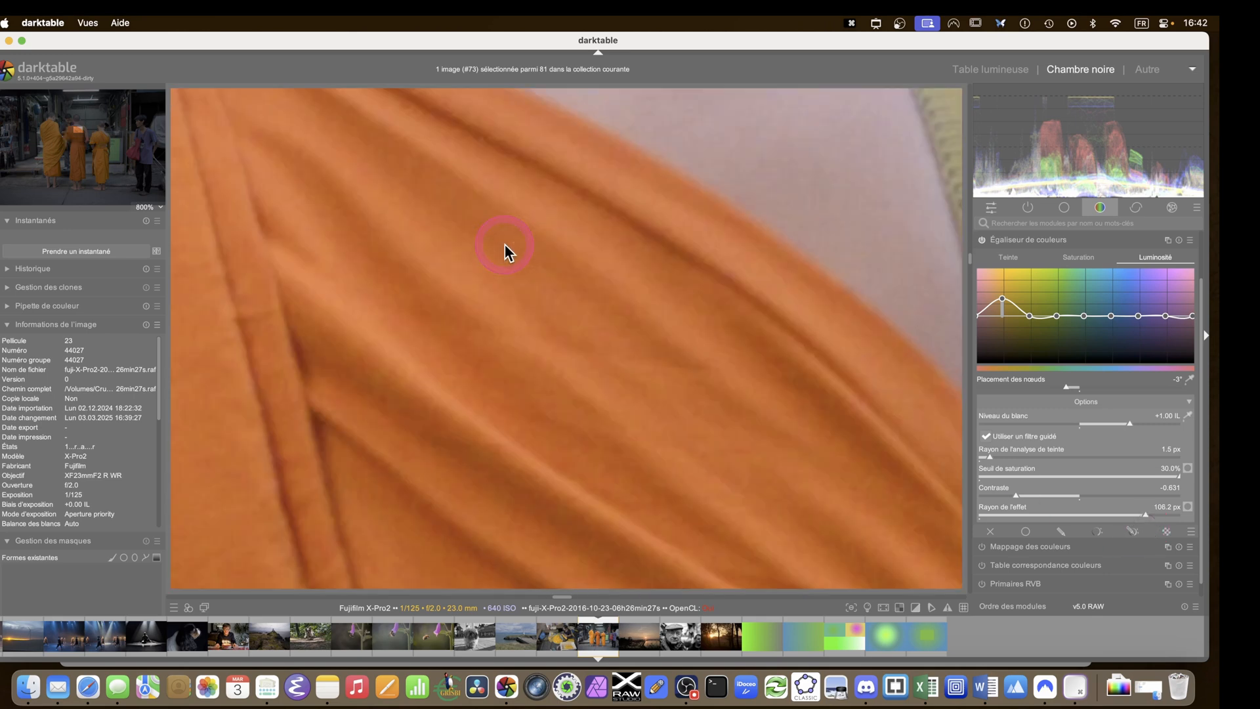
{"action": "scroll", "coordinate": [601, 279], "scroll_direction": "down", "scroll_amount": 1}
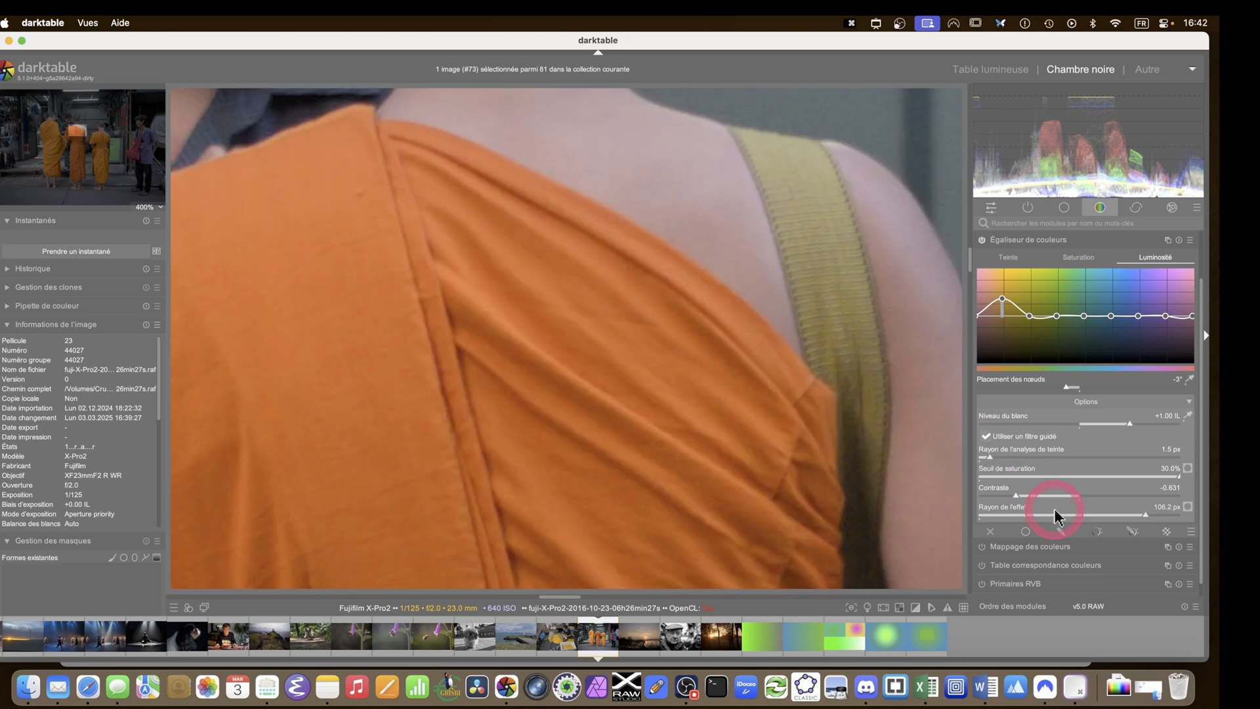
{"action": "left_click_drag", "start_coordinate": [1083, 518], "coordinate": [987, 522]}
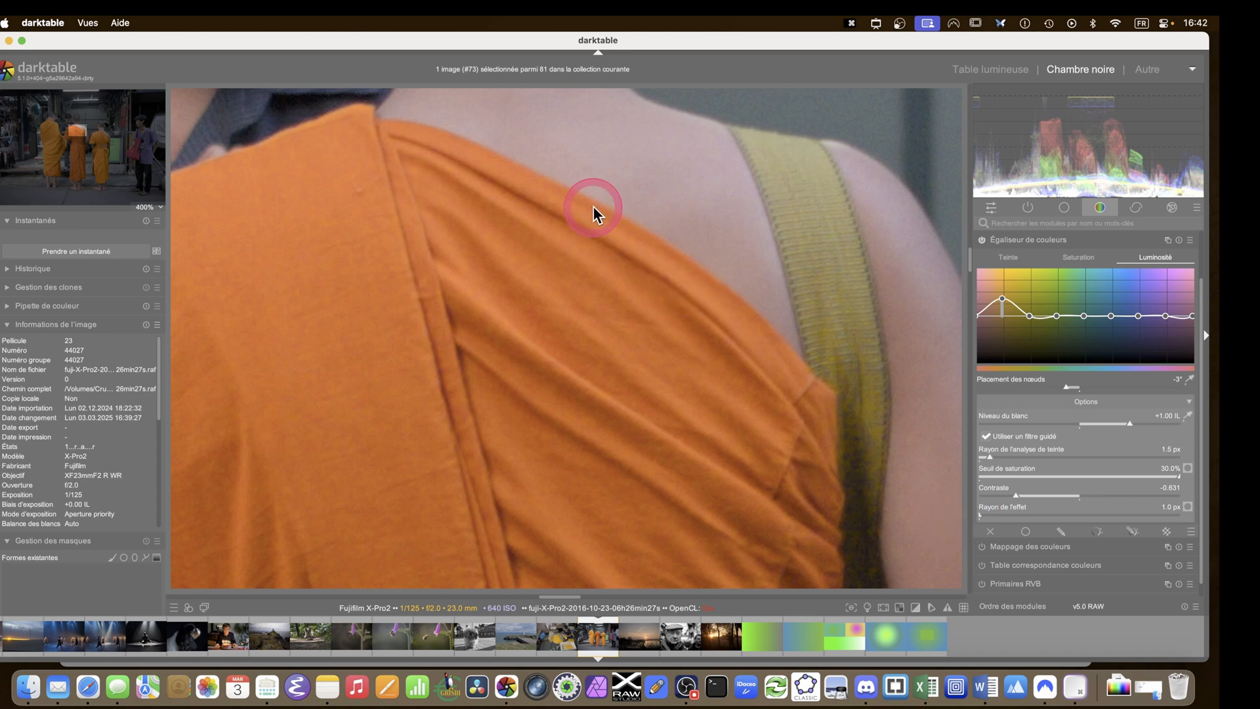
Take a snapshot with the minimum effect radius and raise the color equalizer's effect radius to 121.5 px
{"action": "left_click", "coordinate": [55, 252]}
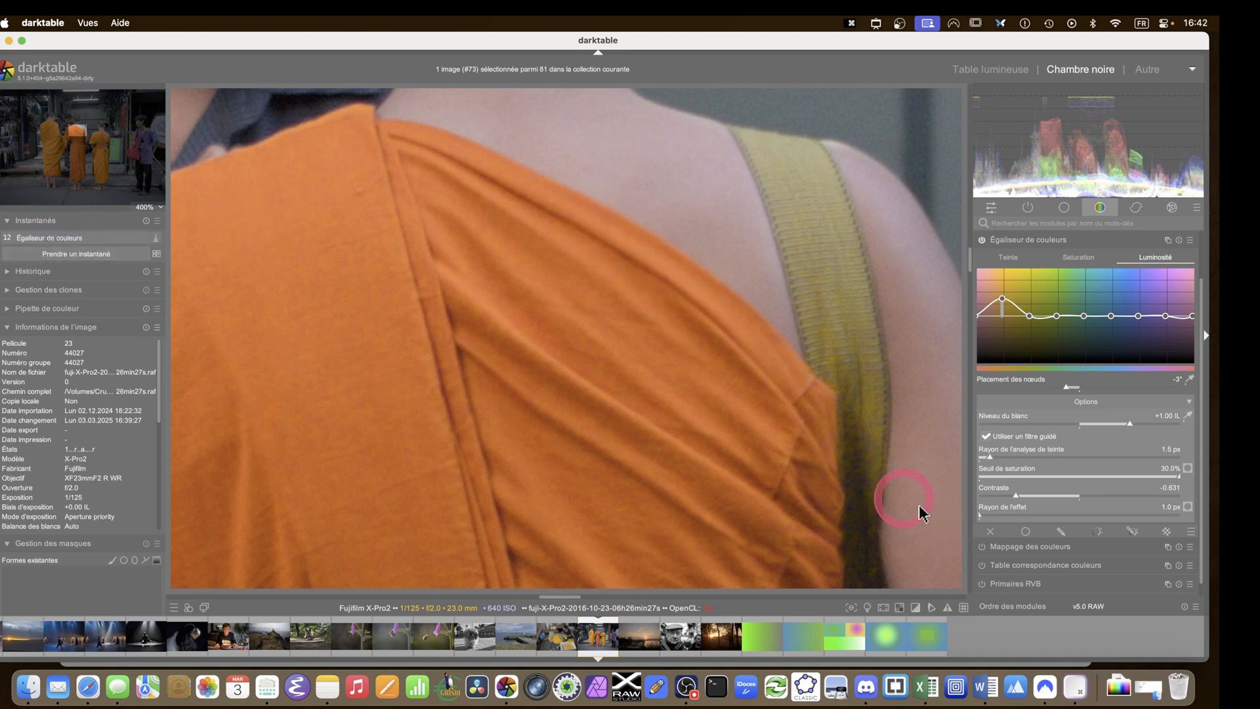
{"action": "left_click", "coordinate": [1171, 516]}
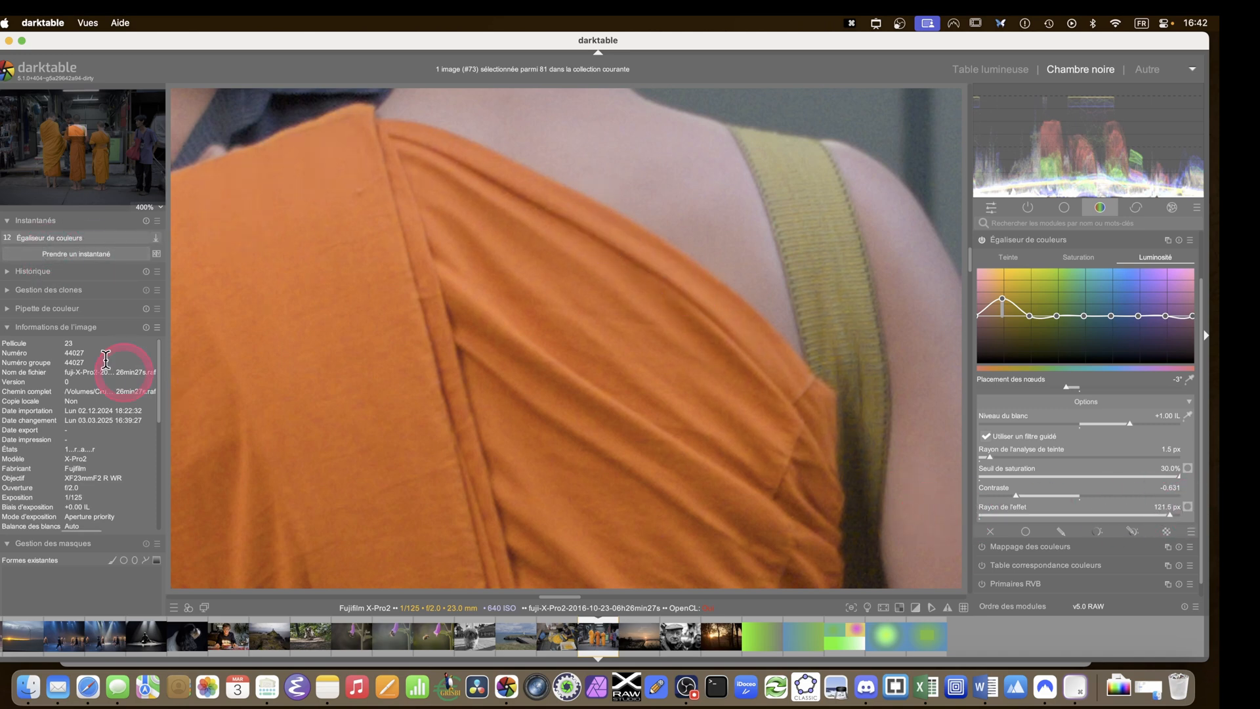
Compare the snapshot with the current edit by sweeping the split line across the robe folds, shoulder edge and strap
{"action": "left_click", "coordinate": [79, 238]}
{"action": "left_click_drag", "start_coordinate": [315, 393], "coordinate": [449, 441]}
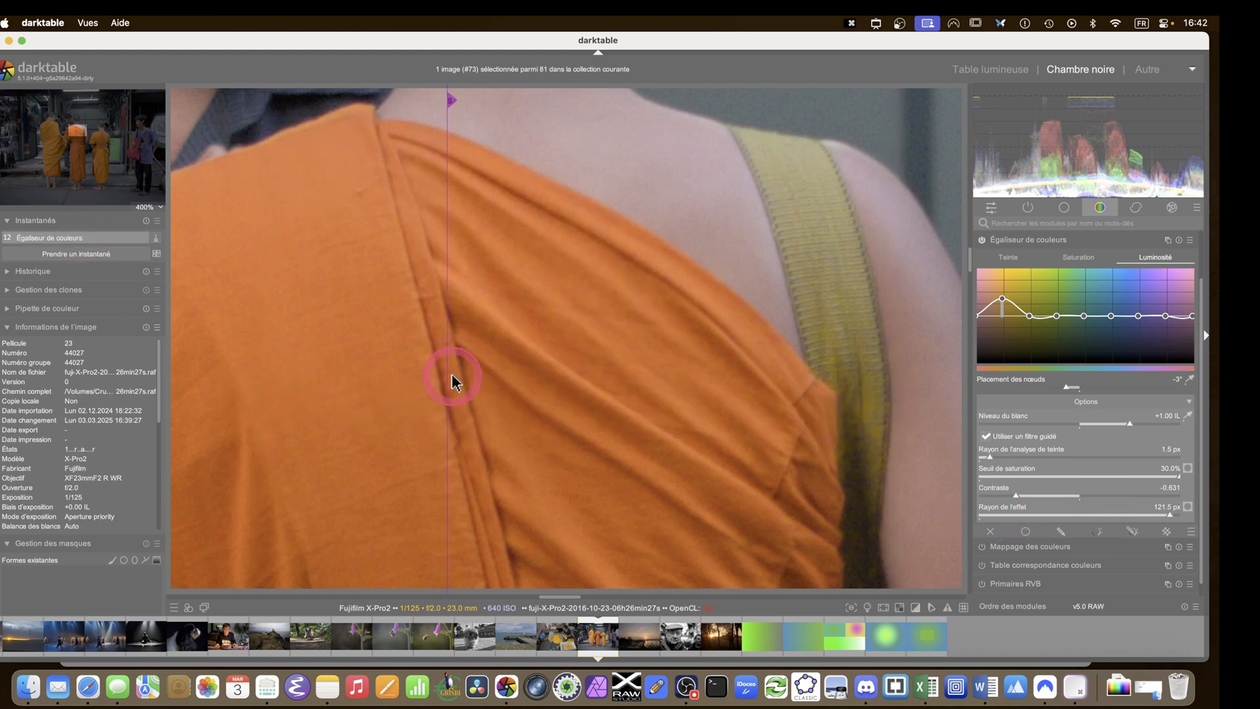
{"action": "left_click_drag", "start_coordinate": [447, 384], "coordinate": [751, 392]}
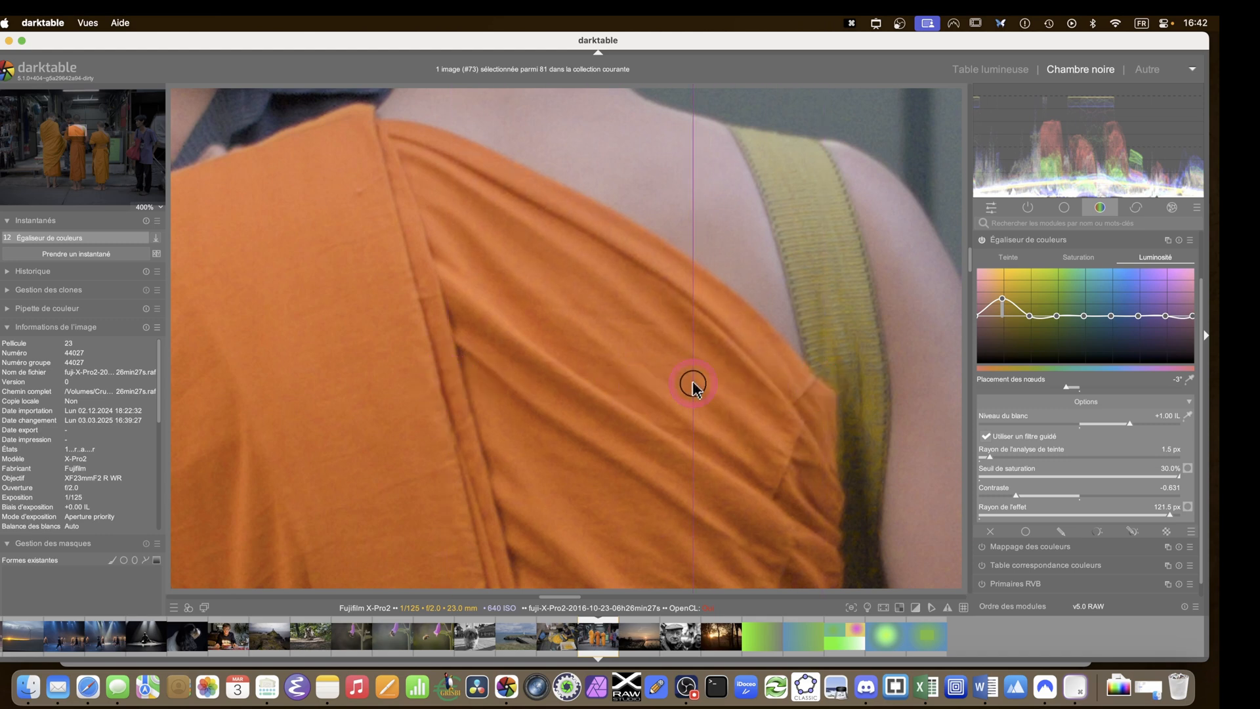
{"action": "left_click_drag", "start_coordinate": [592, 383], "coordinate": [738, 395]}
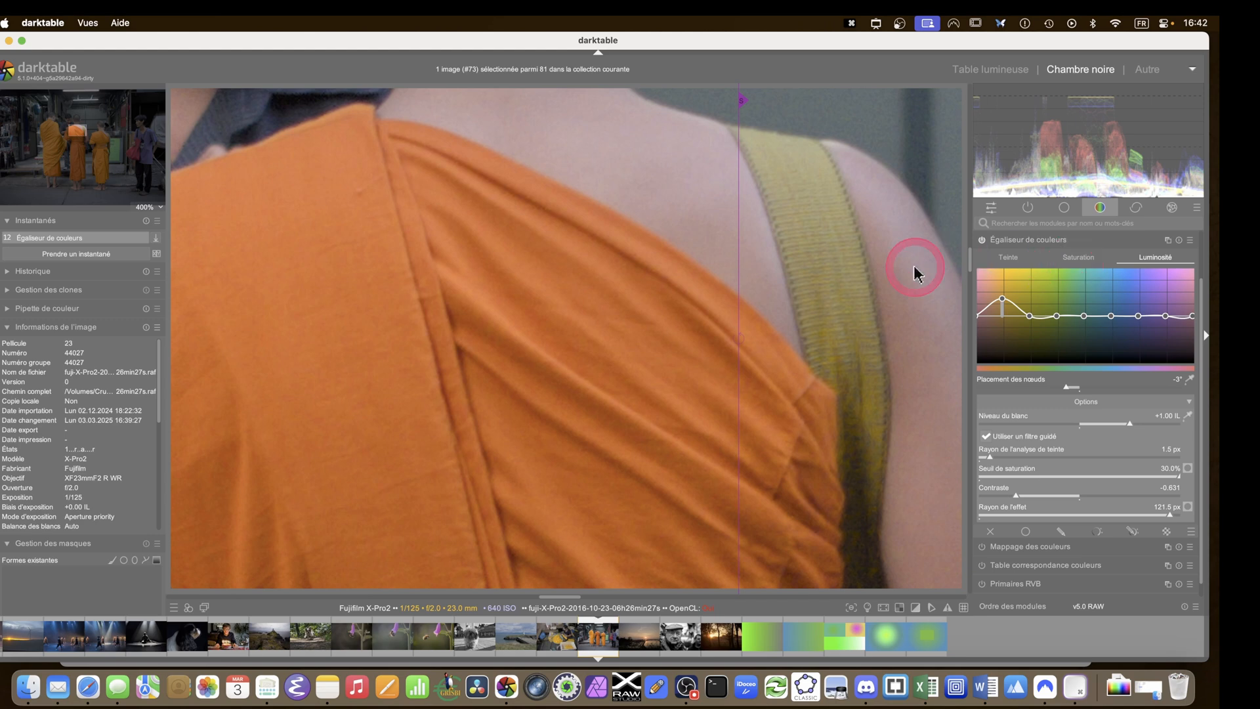
{"action": "left_click_drag", "start_coordinate": [732, 397], "coordinate": [359, 375]}
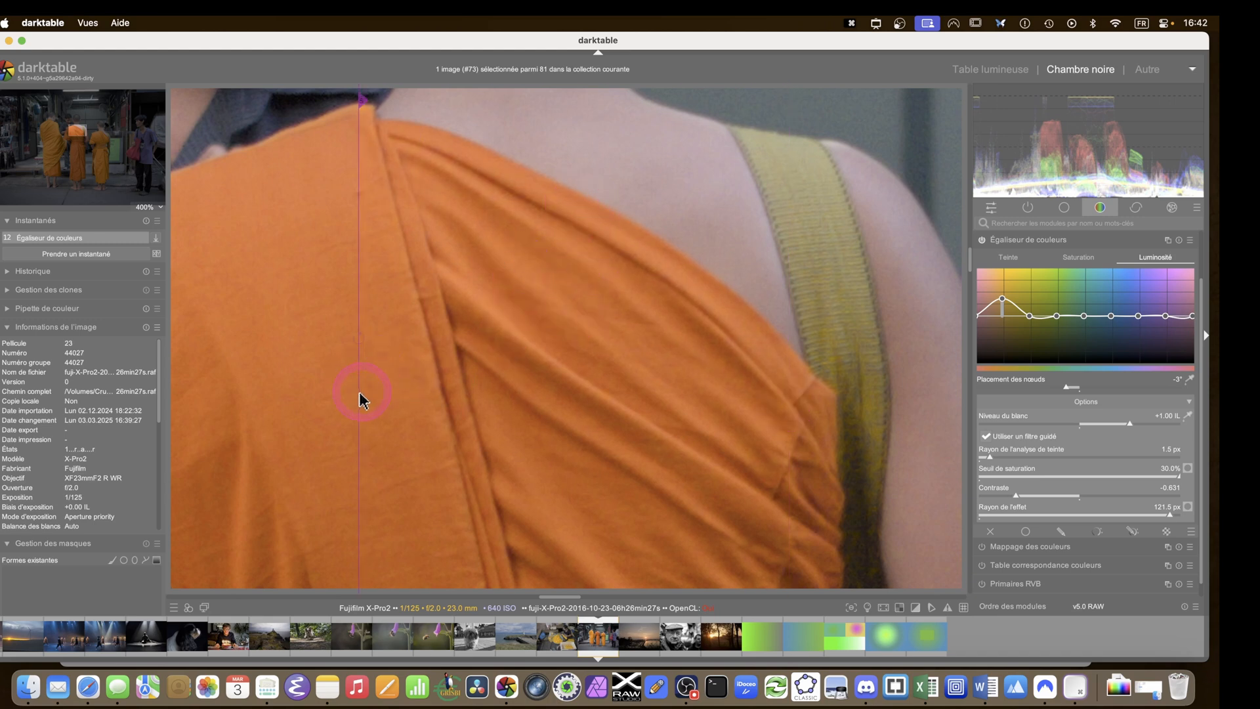
{"action": "left_click_drag", "start_coordinate": [361, 398], "coordinate": [477, 396]}
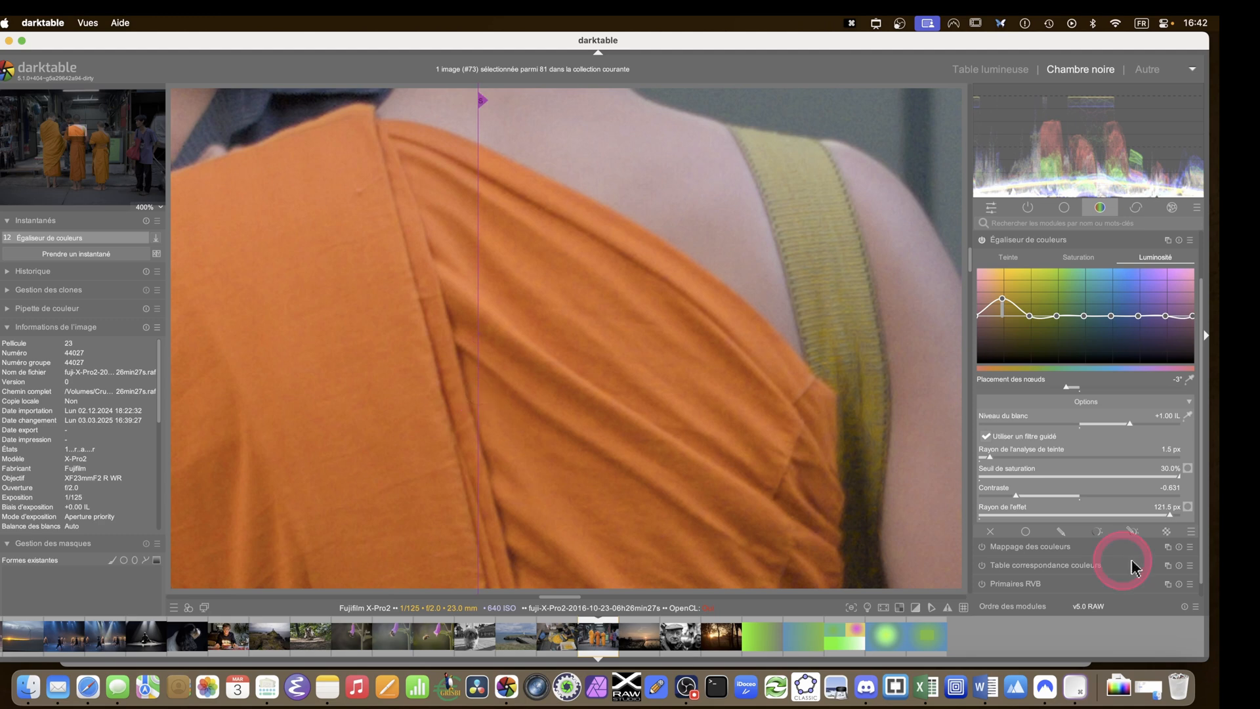
Reduce the effect radius to 2.2 px, turn off the snapshot comparison and raise the orange node on the saturation curve
{"action": "left_click", "coordinate": [981, 517]}
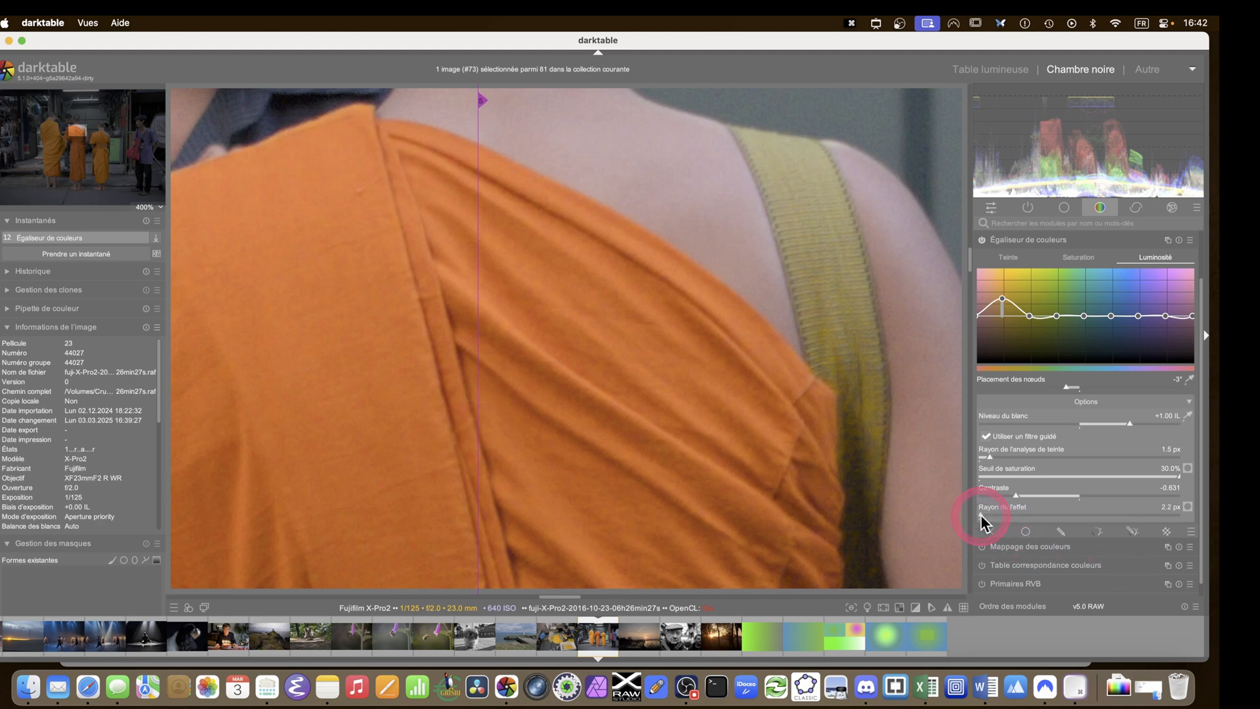
{"action": "left_click", "coordinate": [45, 237]}
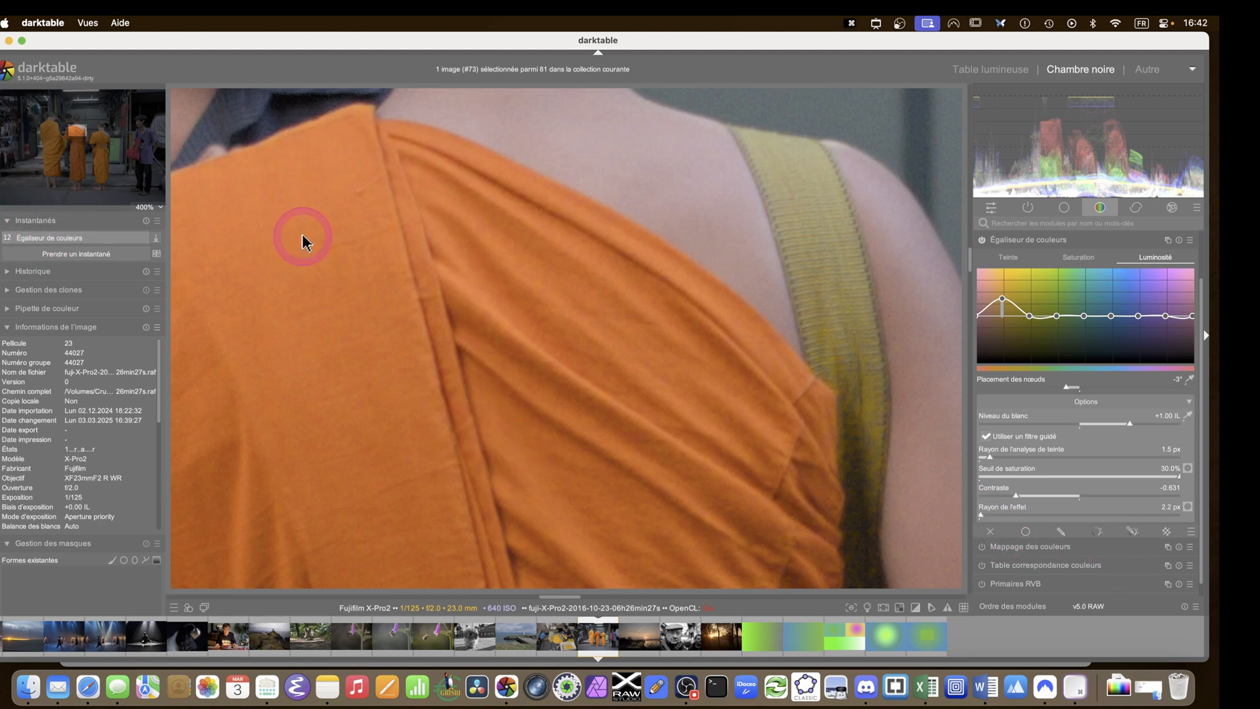
{"action": "left_click", "coordinate": [1082, 257]}
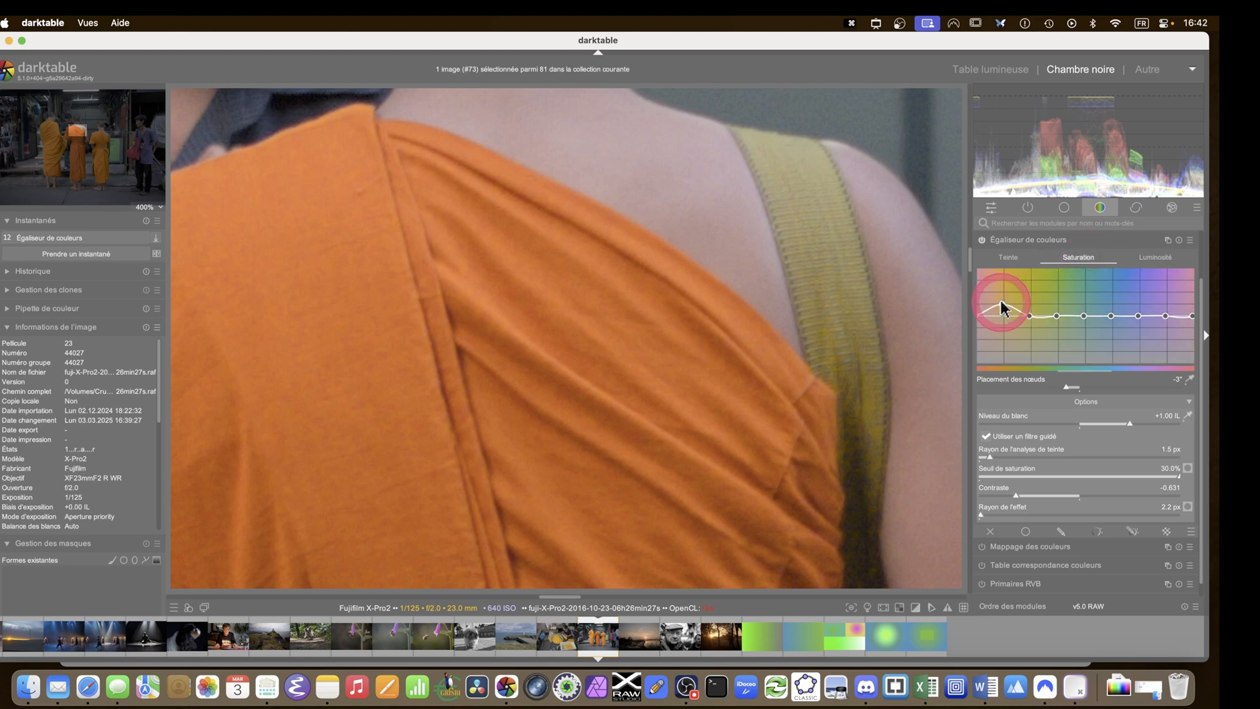
{"action": "left_click_drag", "start_coordinate": [1000, 302], "coordinate": [1001, 289]}
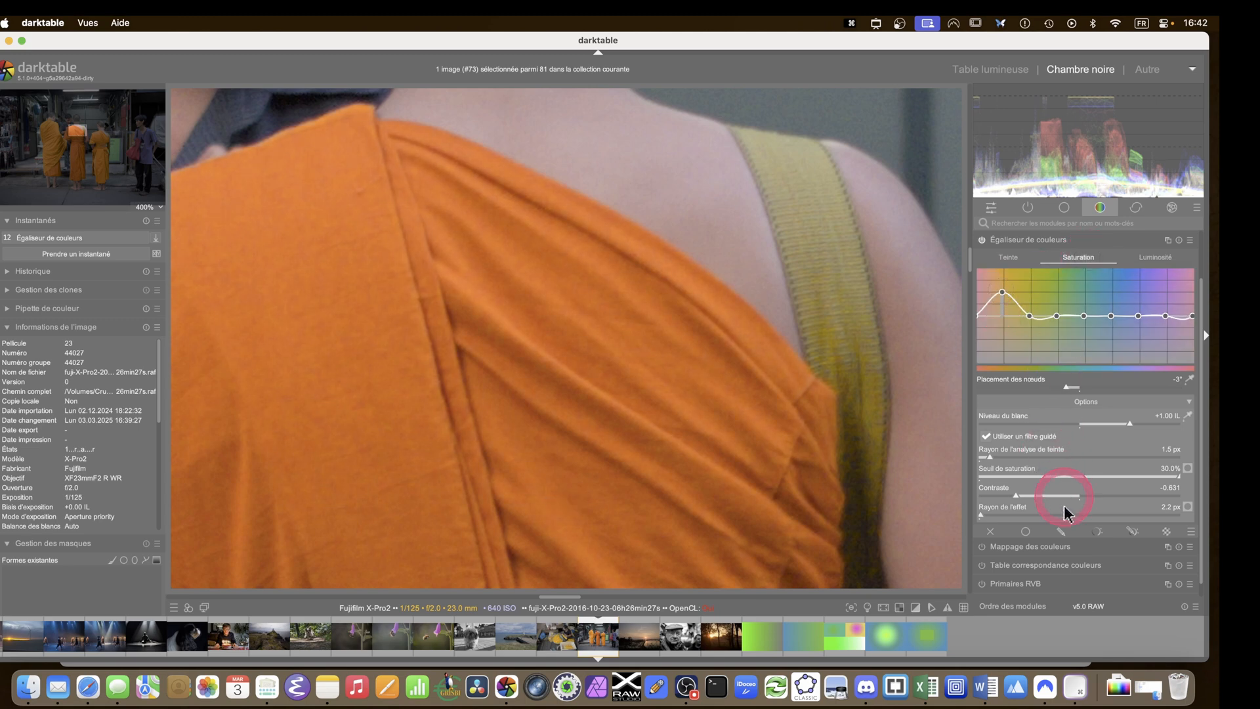
Set the effect radius to 99.7 px, try a hue analysis radius of 9.7 px and reduce it to 1.0 px
{"action": "left_click_drag", "start_coordinate": [1127, 514], "coordinate": [1029, 515]}
{"action": "left_click_drag", "start_coordinate": [1112, 515], "coordinate": [1136, 513]}
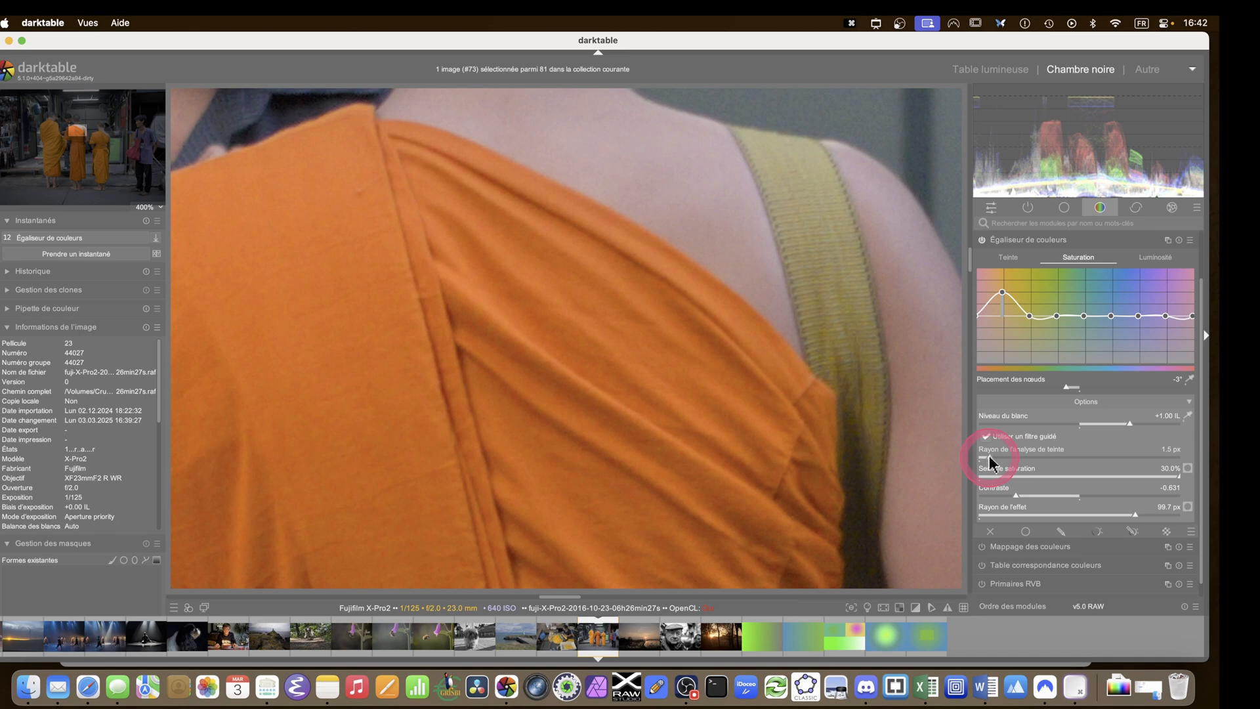
{"action": "left_click_drag", "start_coordinate": [989, 461], "coordinate": [1093, 463]}
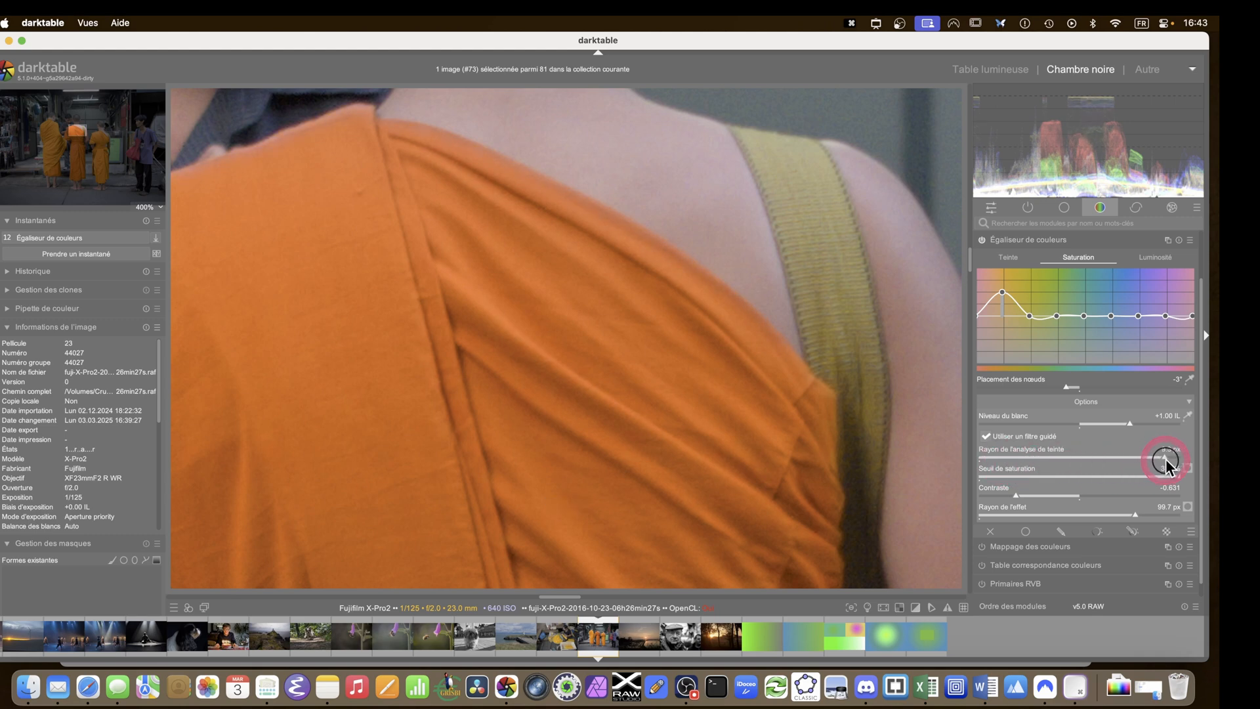
{"action": "left_click_drag", "start_coordinate": [1174, 462], "coordinate": [1174, 461]}
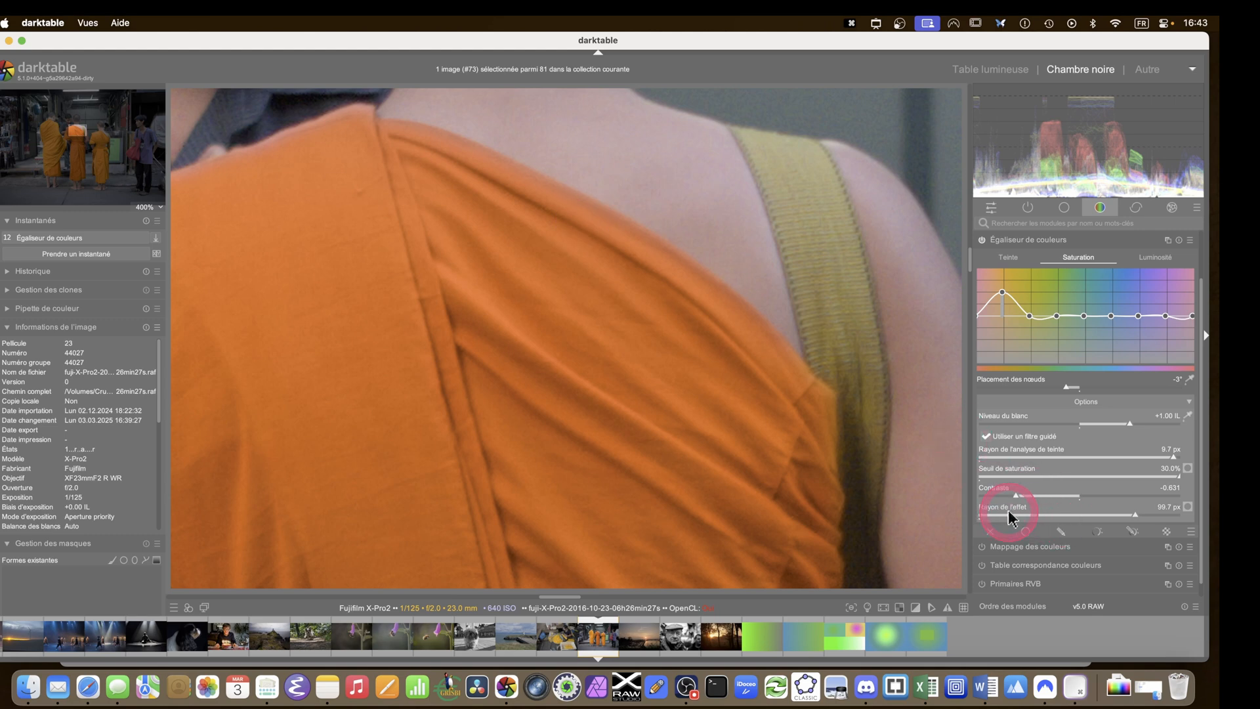
{"action": "left_click", "coordinate": [989, 457]}
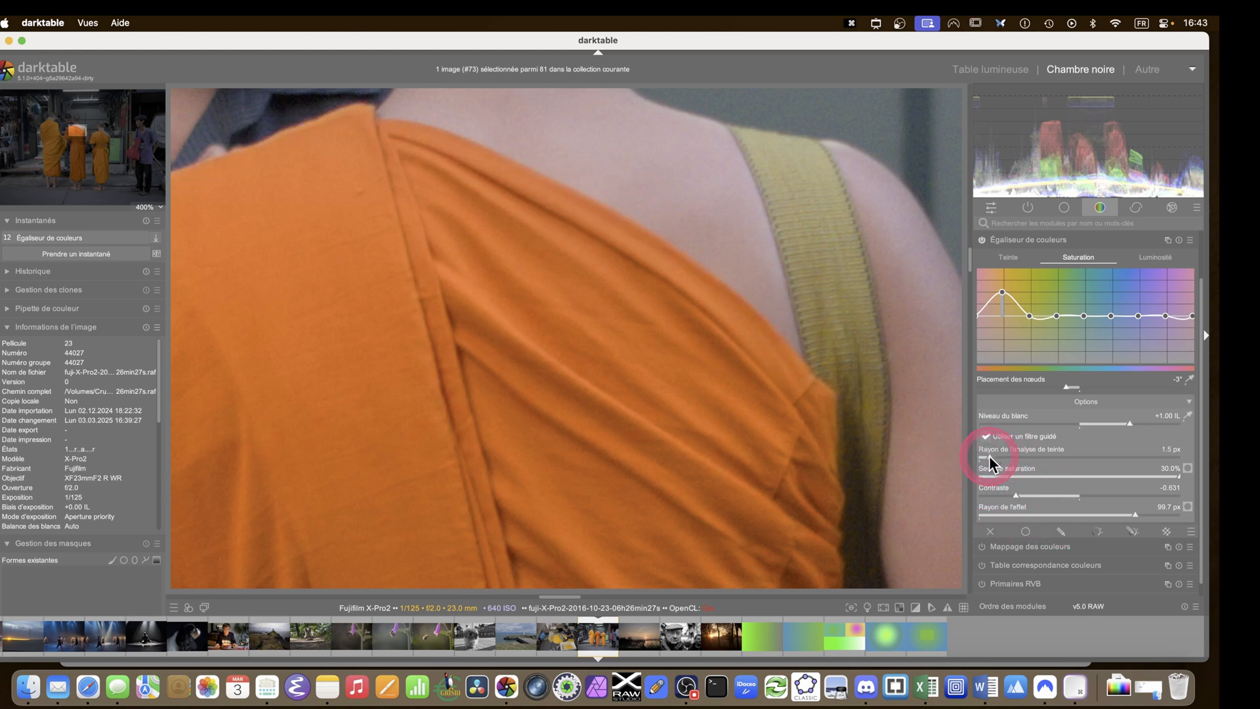
{"action": "left_click", "coordinate": [980, 459]}
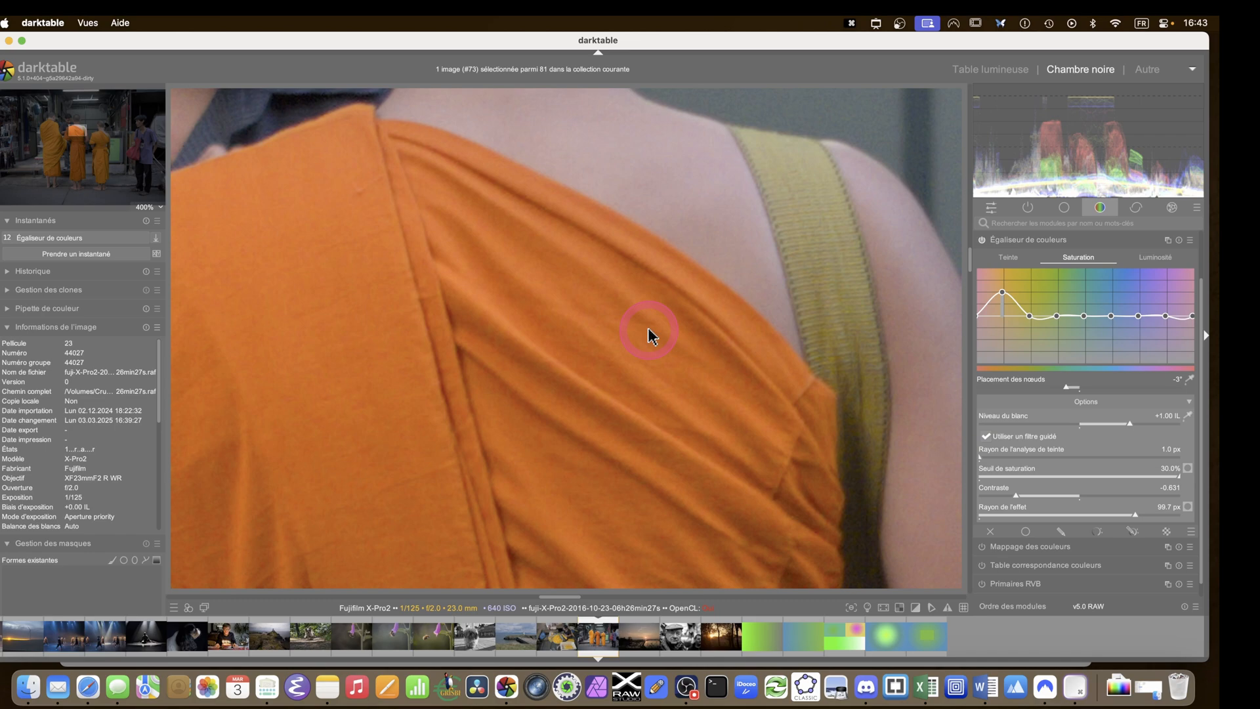
Viewing the whole photo, add a parametric mask on the Hz hue channel and sample its range from the middle monk's robe
{"action": "scroll", "coordinate": [649, 335], "scroll_direction": "down", "scroll_amount": 10}
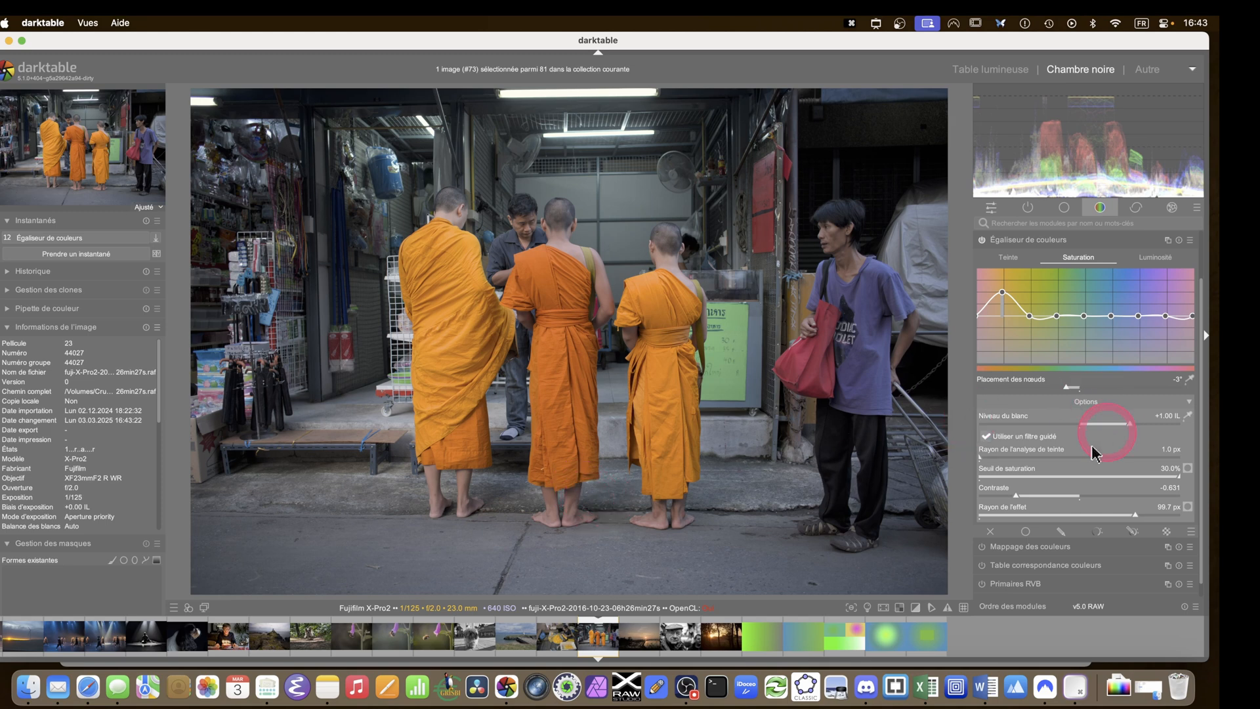
{"action": "left_click", "coordinate": [1097, 531]}
{"action": "scroll", "coordinate": [1070, 518], "scroll_direction": "down", "scroll_amount": 5}
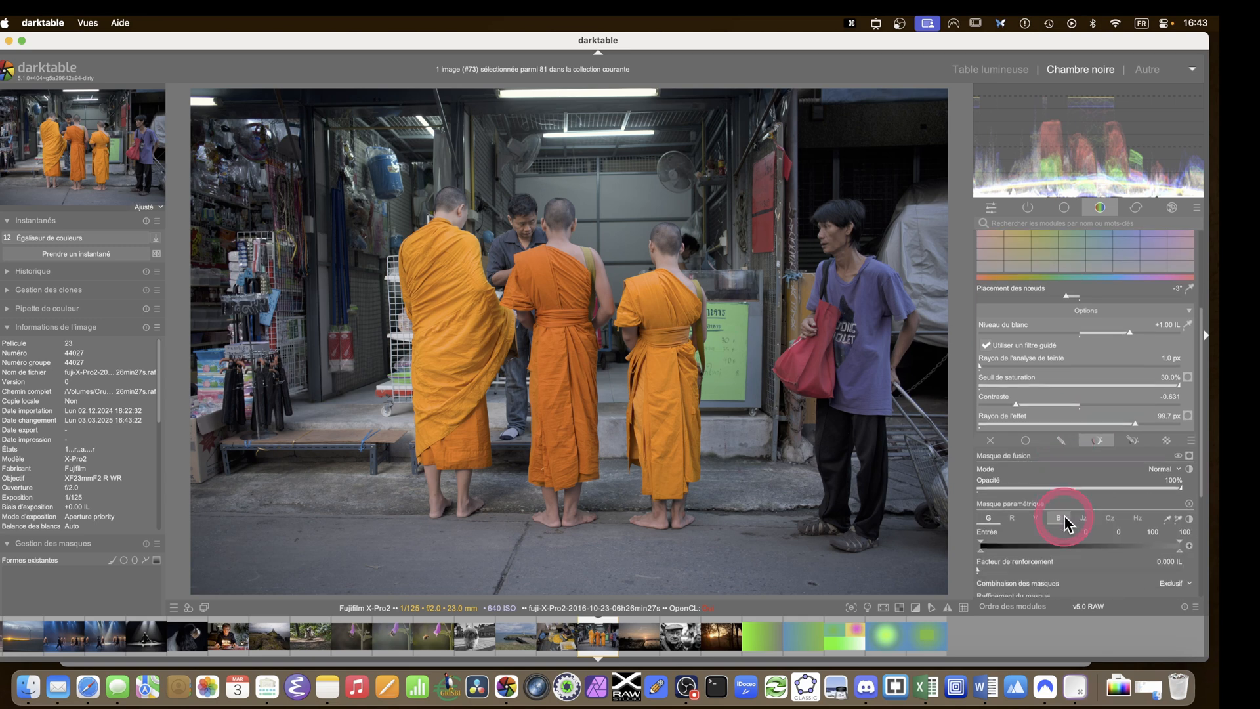
{"action": "scroll", "coordinate": [1062, 506], "scroll_direction": "down", "scroll_amount": 2}
{"action": "left_click", "coordinate": [1138, 381]}
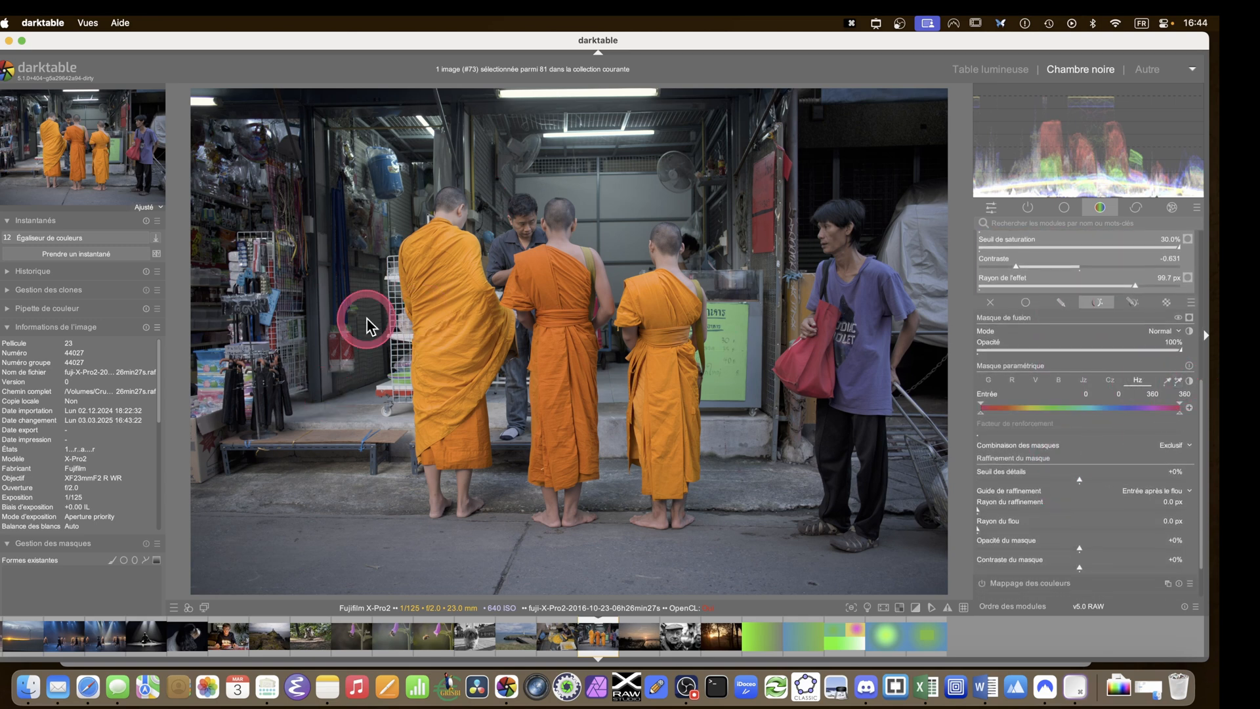
{"action": "left_click", "coordinate": [1179, 383]}
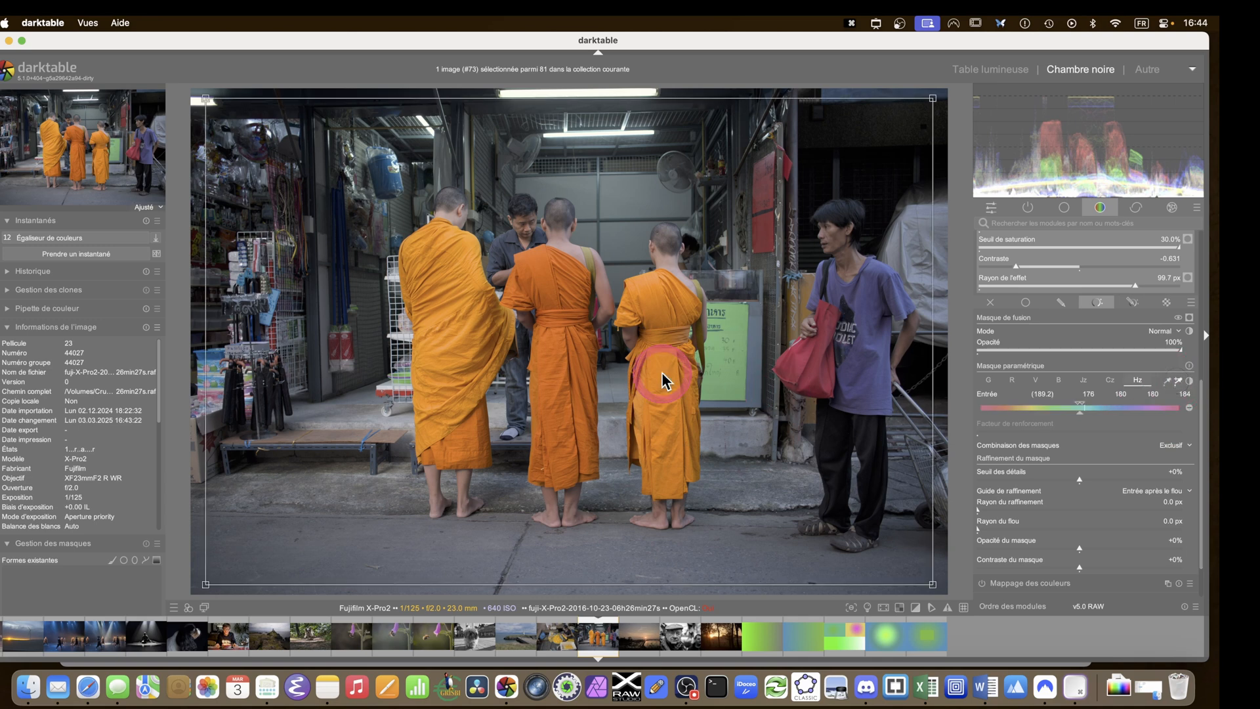
{"action": "mouse_move", "coordinate": [552, 297]}
{"action": "left_mouse_down"}
{"action": "mouse_move", "coordinate": [591, 425]}
{"action": "mouse_move", "coordinate": [546, 279]}
{"action": "left_mouse_up"}
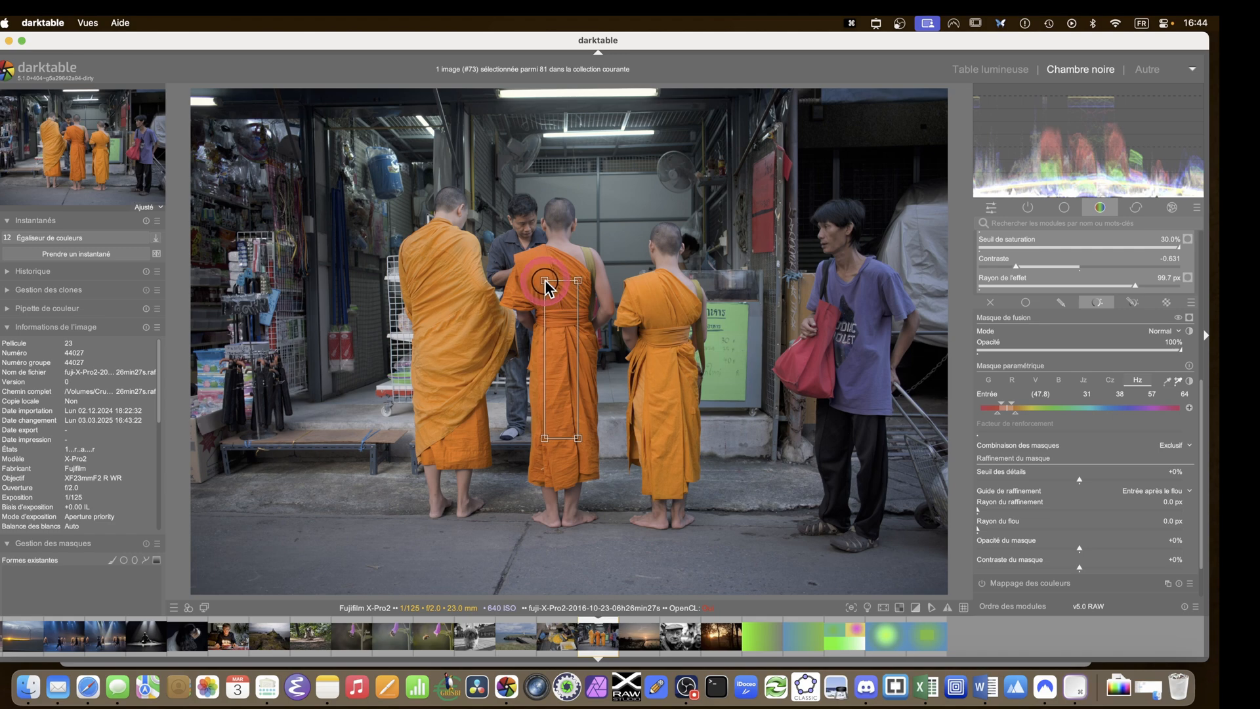
Display the mask, set its feathering radius to 47.7 px and adjust the hue range to 38, 38, 57, 67
{"action": "key", "text": "m"}
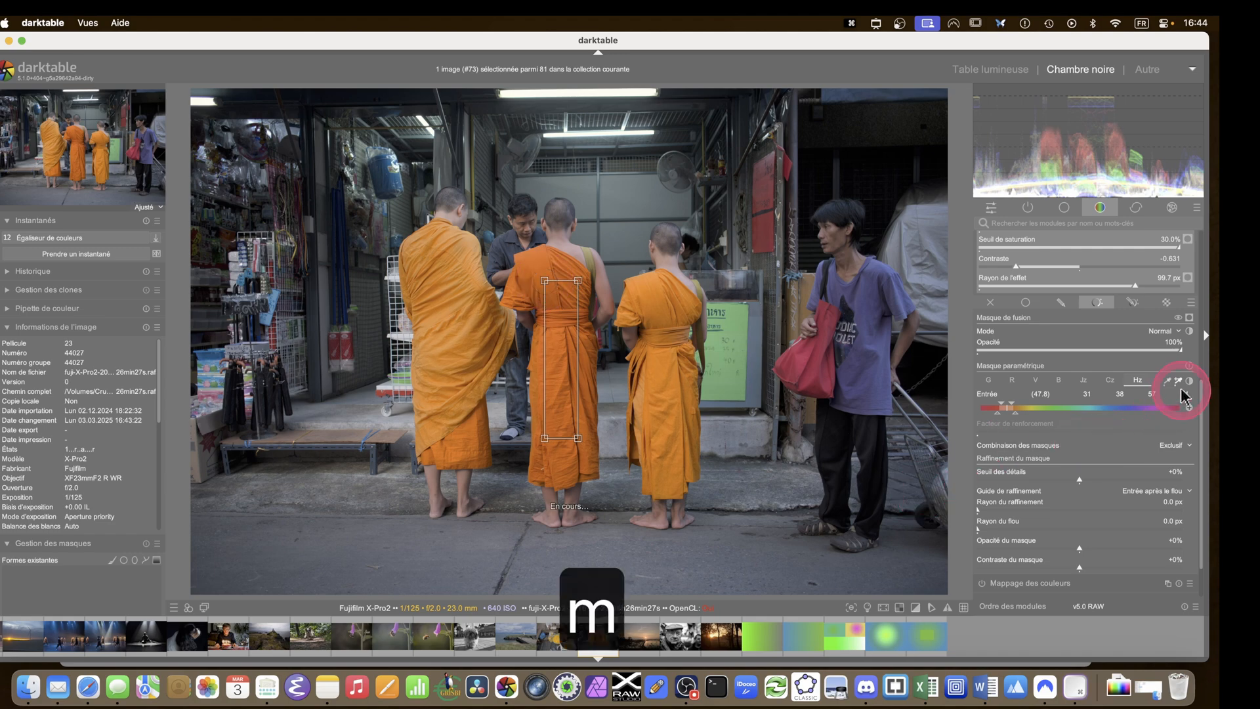
{"action": "left_click", "coordinate": [1012, 508]}
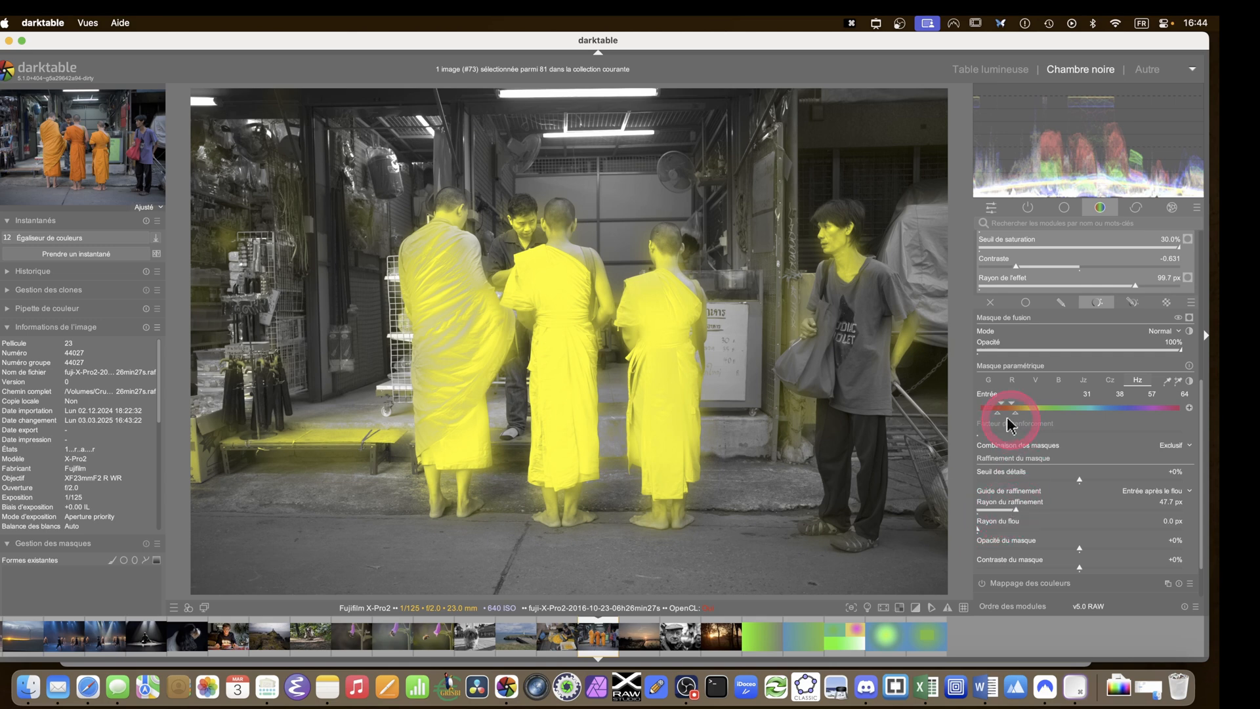
{"action": "left_click_drag", "start_coordinate": [1001, 413], "coordinate": [1018, 411]}
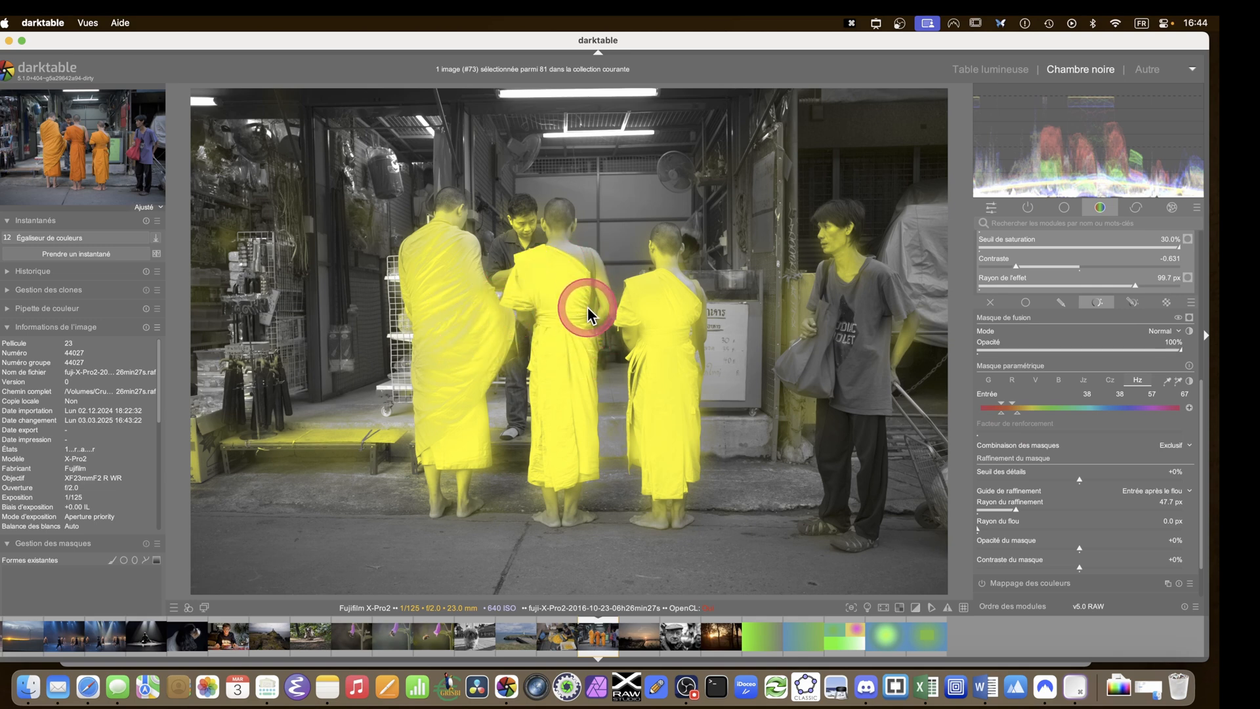
Try a mask contrast of +67%, reset it to 0% and hide the mask overlay
{"action": "scroll", "coordinate": [1115, 562], "scroll_direction": "down", "scroll_amount": 1}
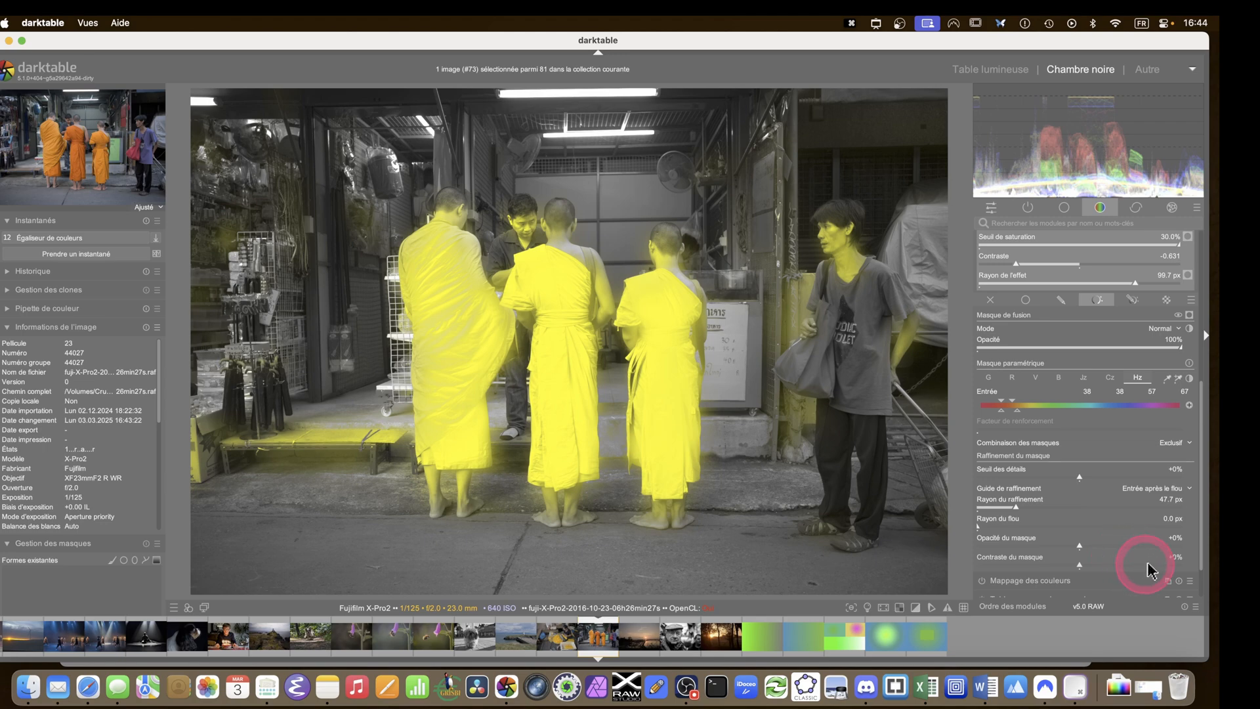
{"action": "left_click", "coordinate": [1149, 564]}
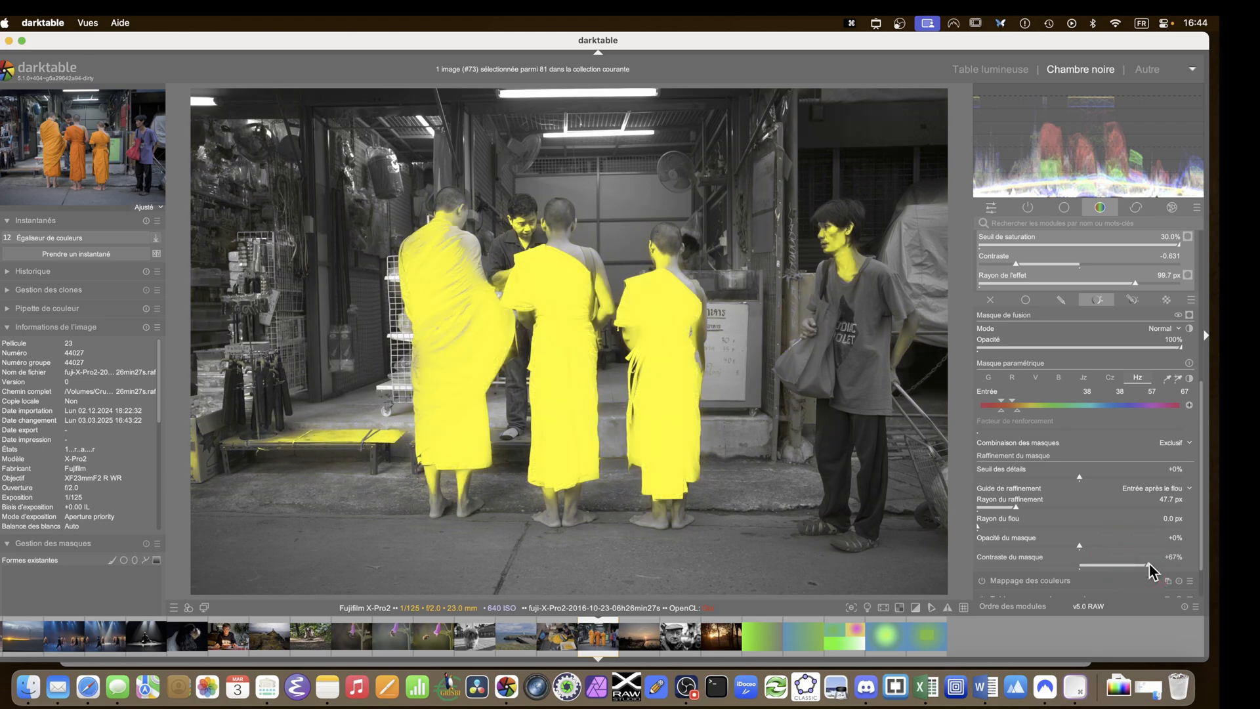
{"action": "double_click", "coordinate": [1149, 564]}
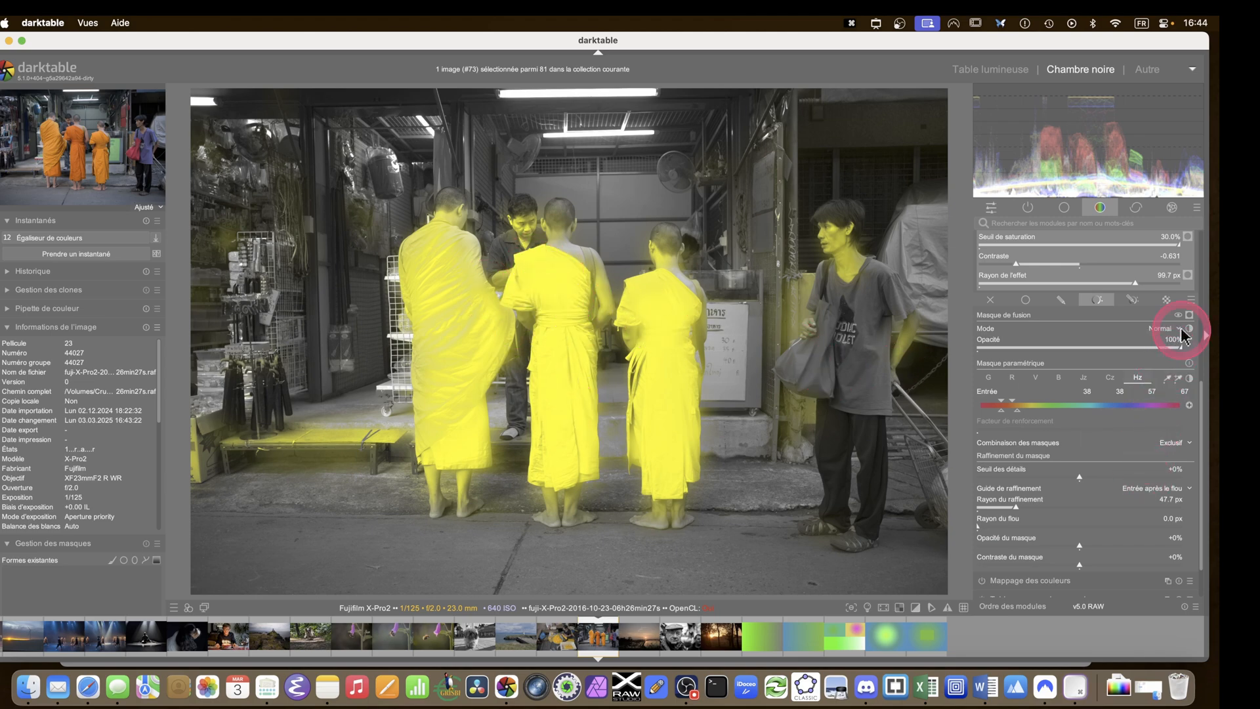
{"action": "key", "text": "m"}
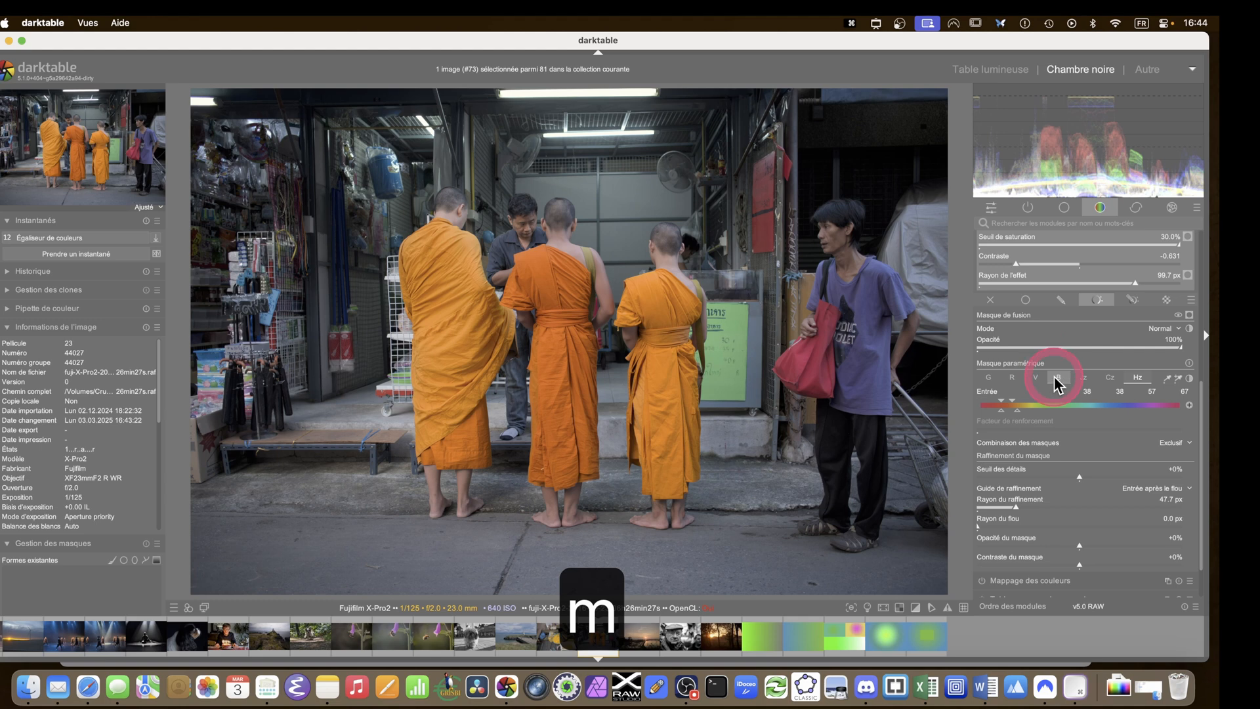
Review the saturation curve with the mask active and turn off the color equalizer's parametric mask
{"action": "scroll", "coordinate": [1053, 381], "scroll_direction": "up", "scroll_amount": 5}
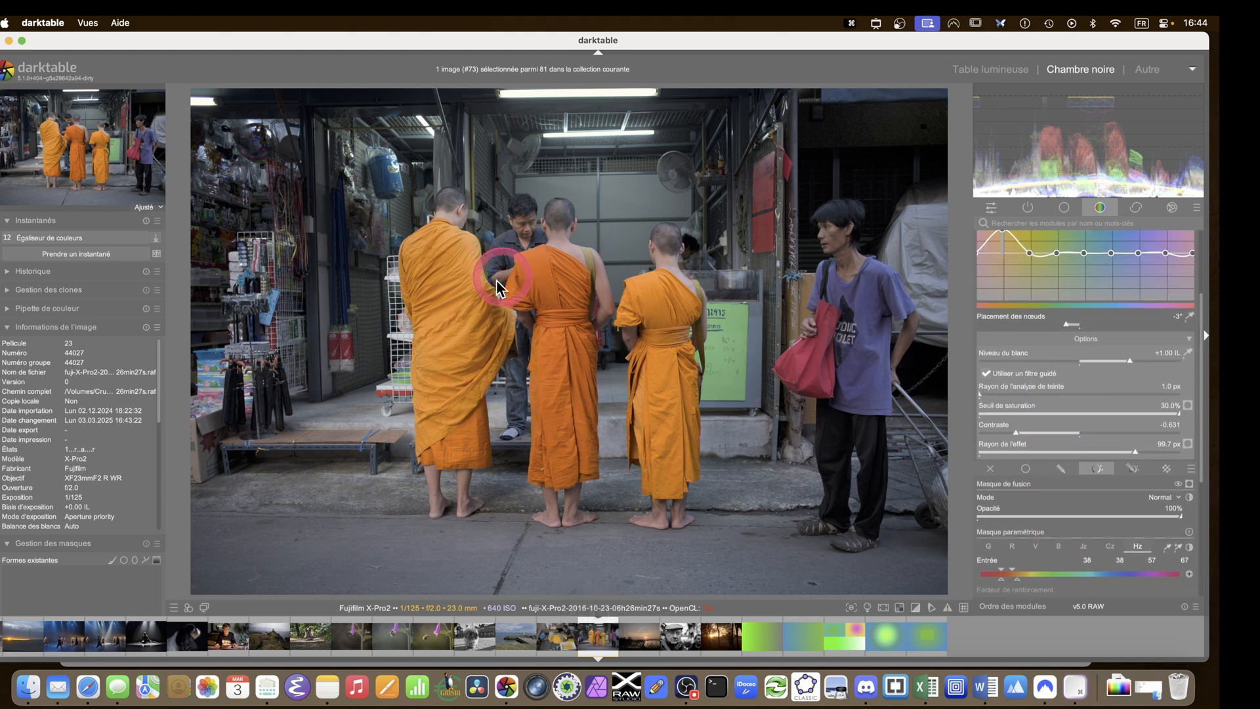
{"action": "scroll", "coordinate": [1010, 356], "scroll_direction": "up", "scroll_amount": 3}
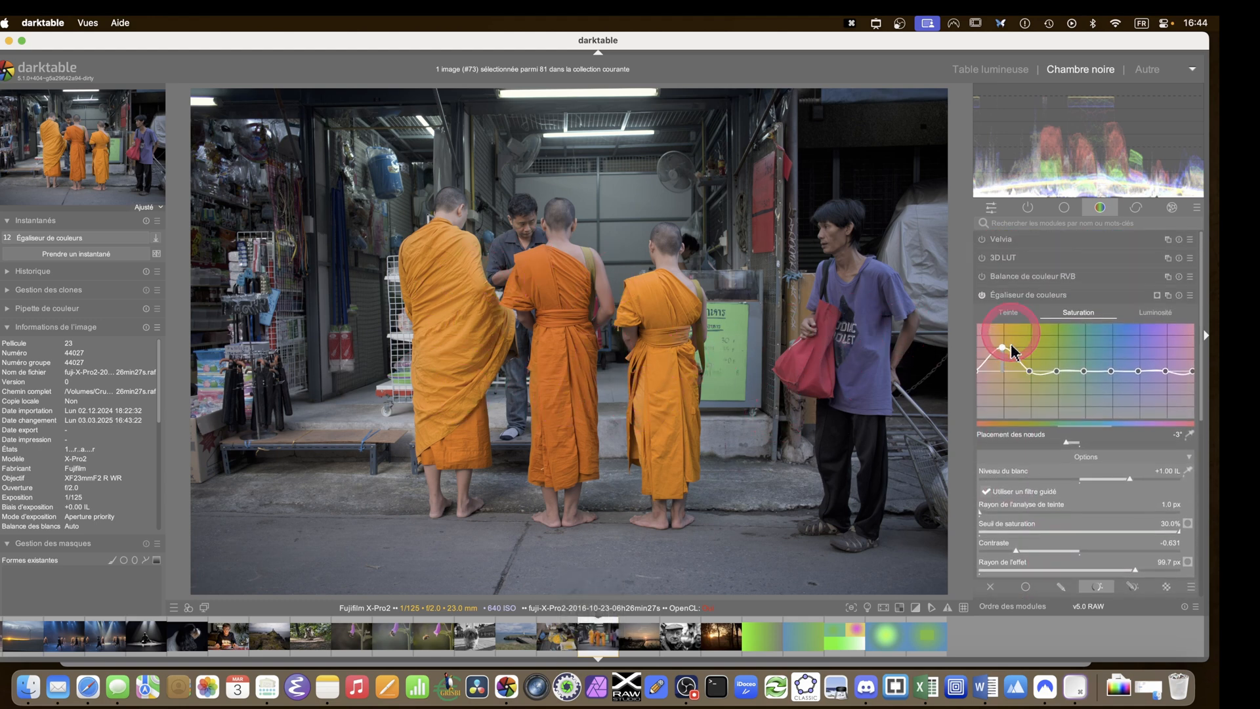
{"action": "scroll", "coordinate": [1049, 442], "scroll_direction": "down", "scroll_amount": 5}
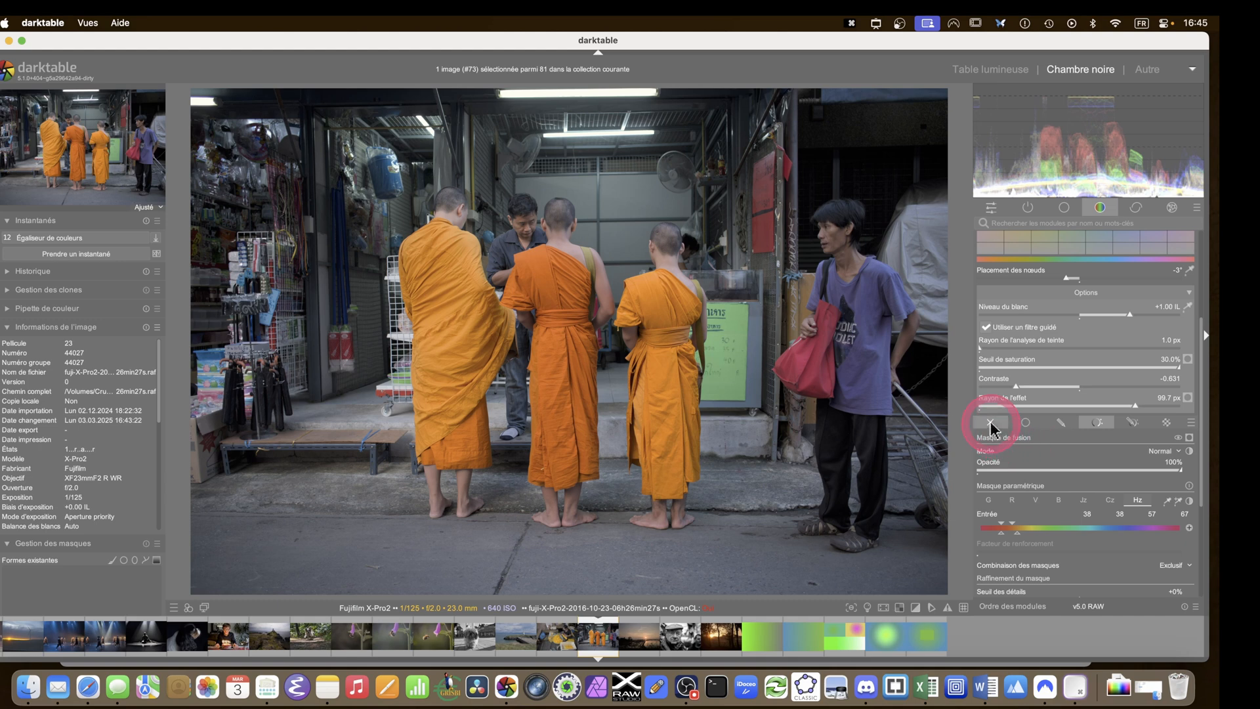
{"action": "scroll", "coordinate": [991, 423], "scroll_direction": "up", "scroll_amount": 3}
{"action": "scroll", "coordinate": [1021, 453], "scroll_direction": "down", "scroll_amount": 1}
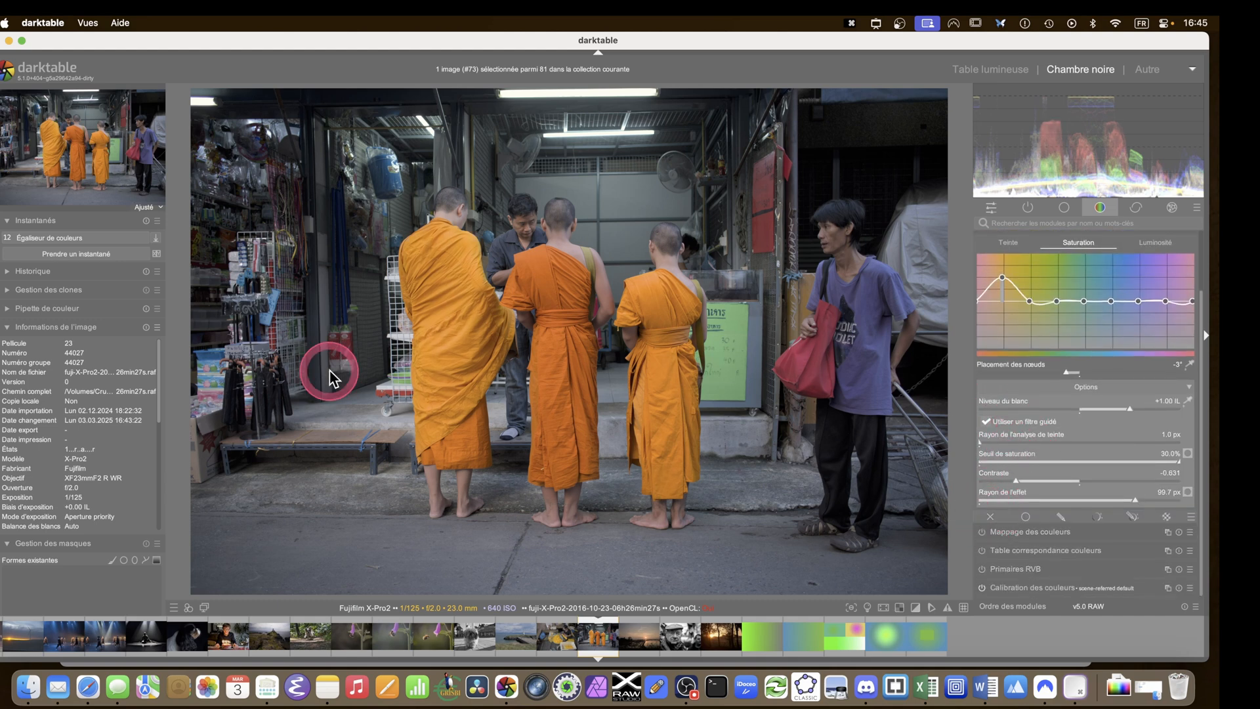
Compare the snapshot with the current edit across the three monks in the whole photo
{"action": "left_click", "coordinate": [68, 245]}
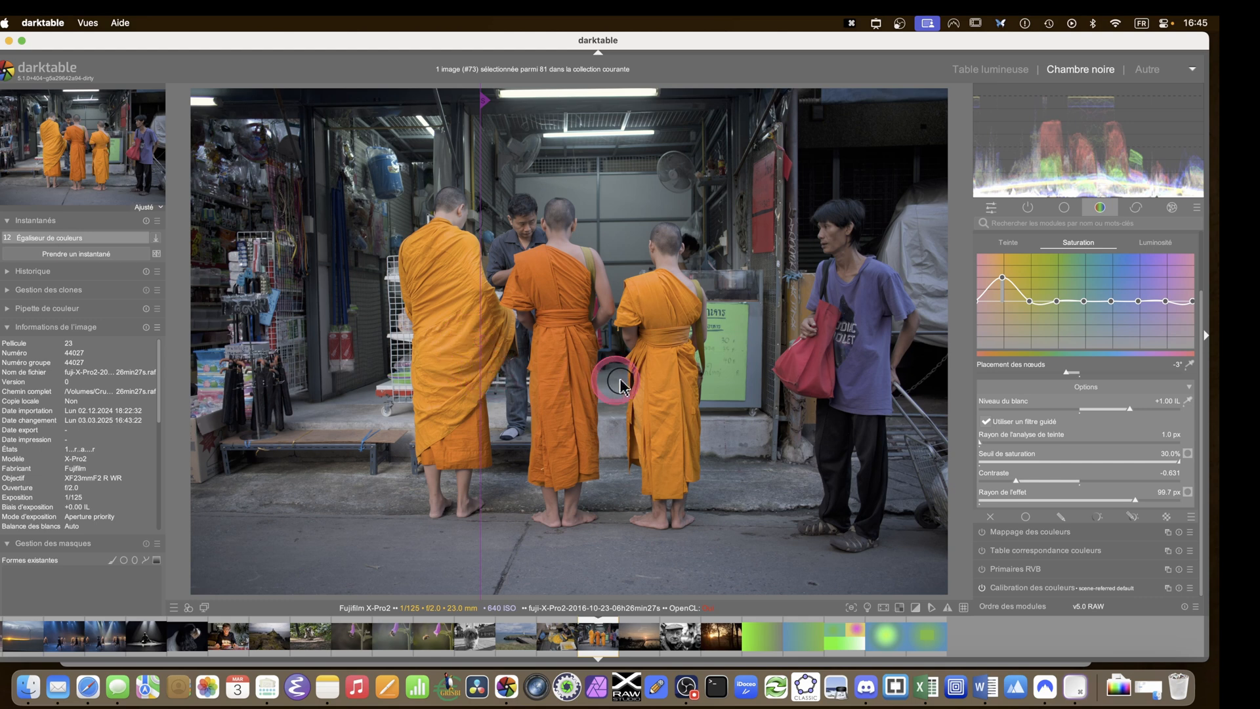
{"action": "left_click_drag", "start_coordinate": [636, 407], "coordinate": [386, 395]}
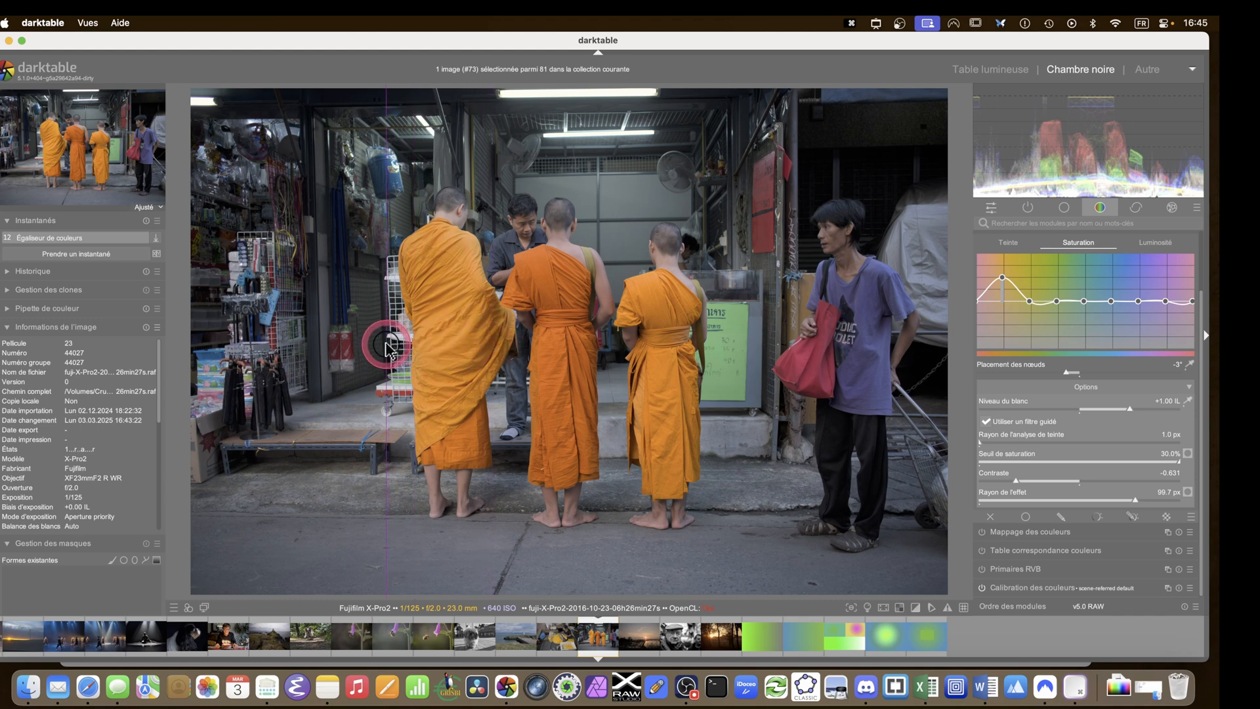
{"action": "left_click_drag", "start_coordinate": [388, 348], "coordinate": [108, 191]}
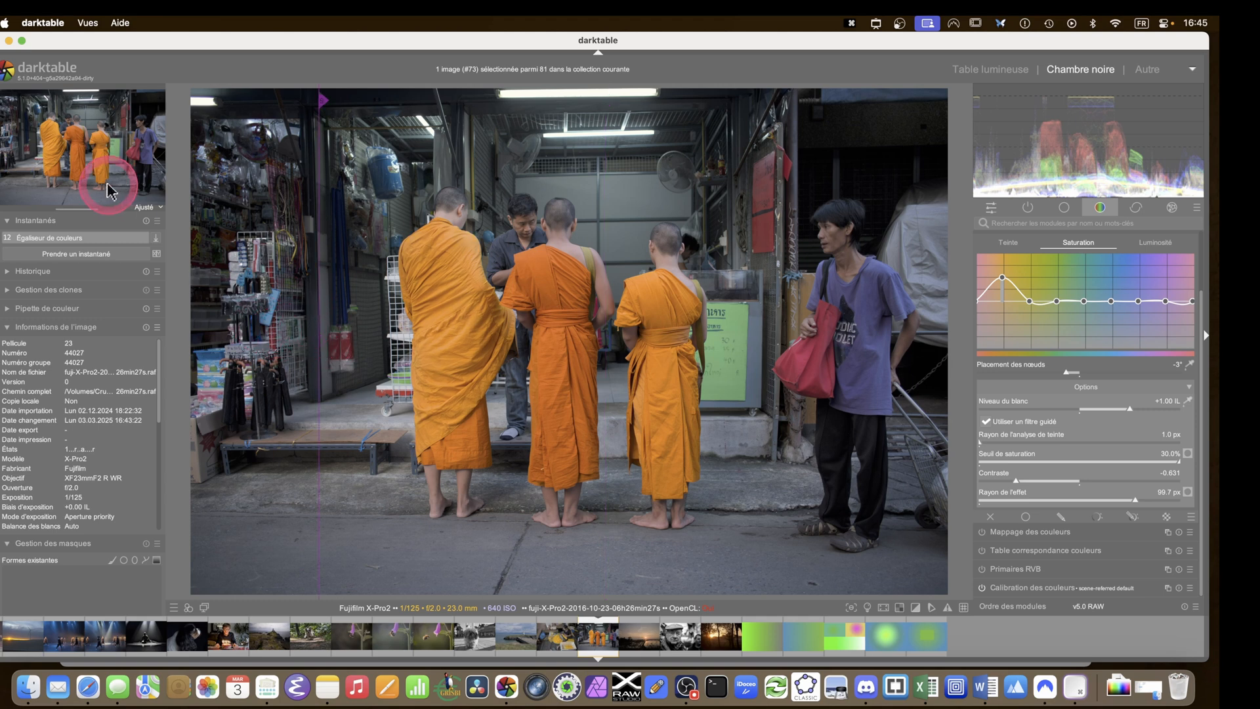
Hide the snapshot comparison and reactivate the color equalizer's parametric mask
{"action": "left_click", "coordinate": [61, 238]}
{"action": "left_click", "coordinate": [550, 305]}
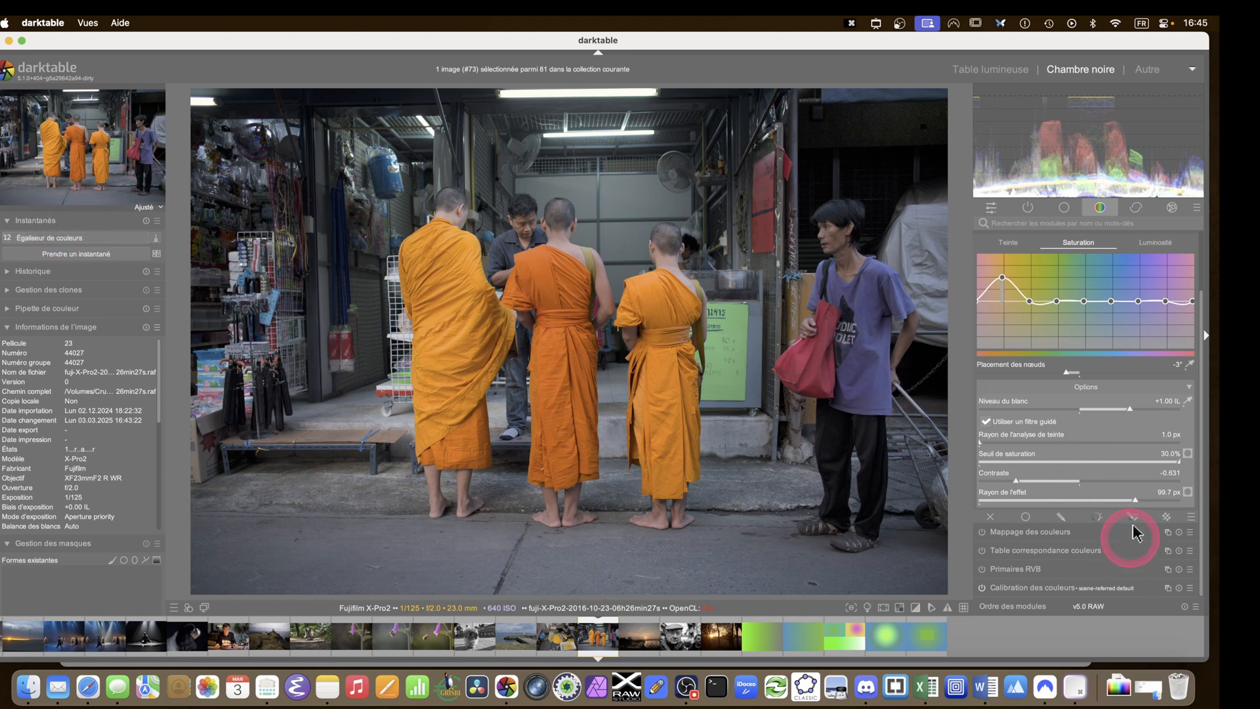
{"action": "left_click", "coordinate": [1106, 517]}
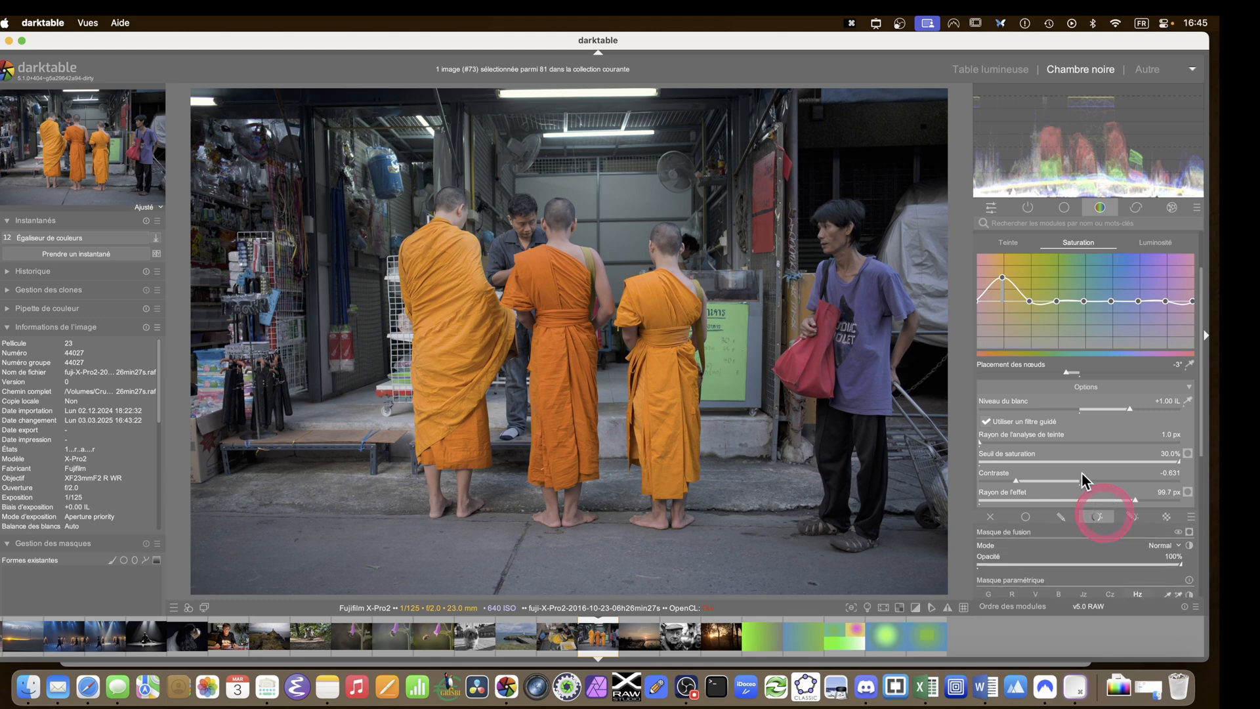
Compare the monks photo with the color equalizer switched off and on several times
{"action": "scroll", "coordinate": [1083, 473], "scroll_direction": "up", "scroll_amount": 2}
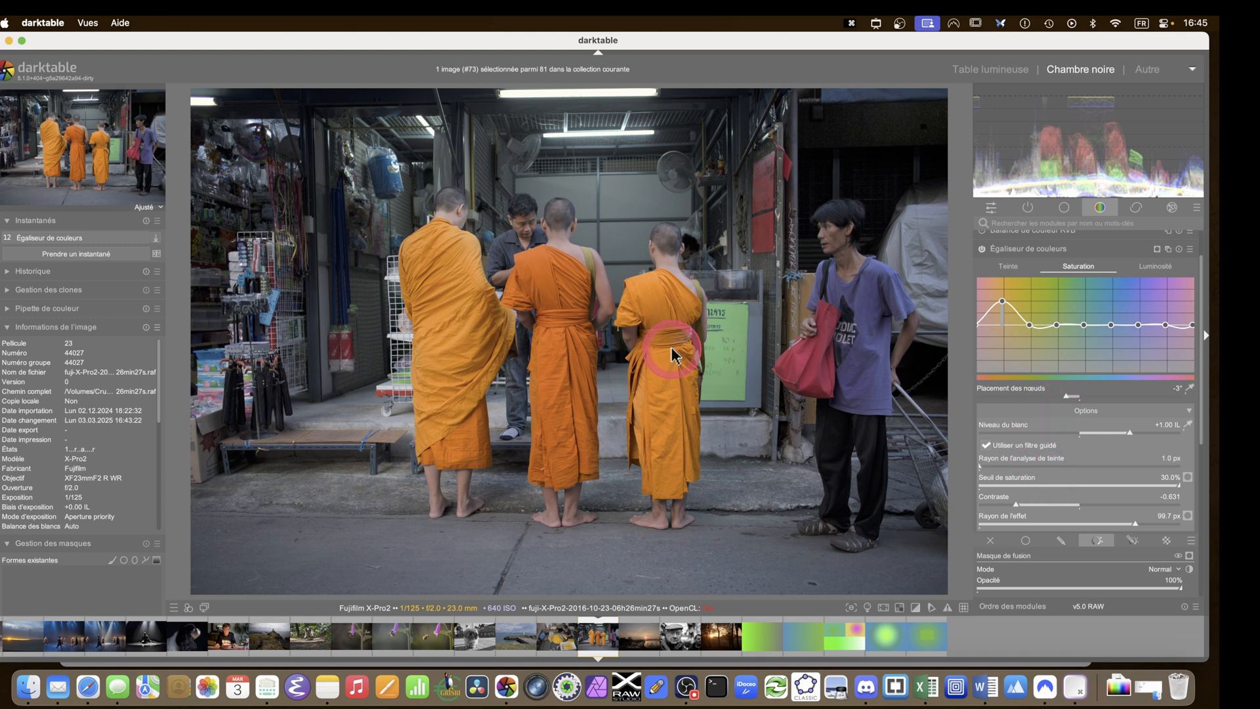
{"action": "left_click", "coordinate": [982, 249]}
{"action": "left_click", "coordinate": [982, 249]}
{"action": "left_click", "coordinate": [983, 249]}
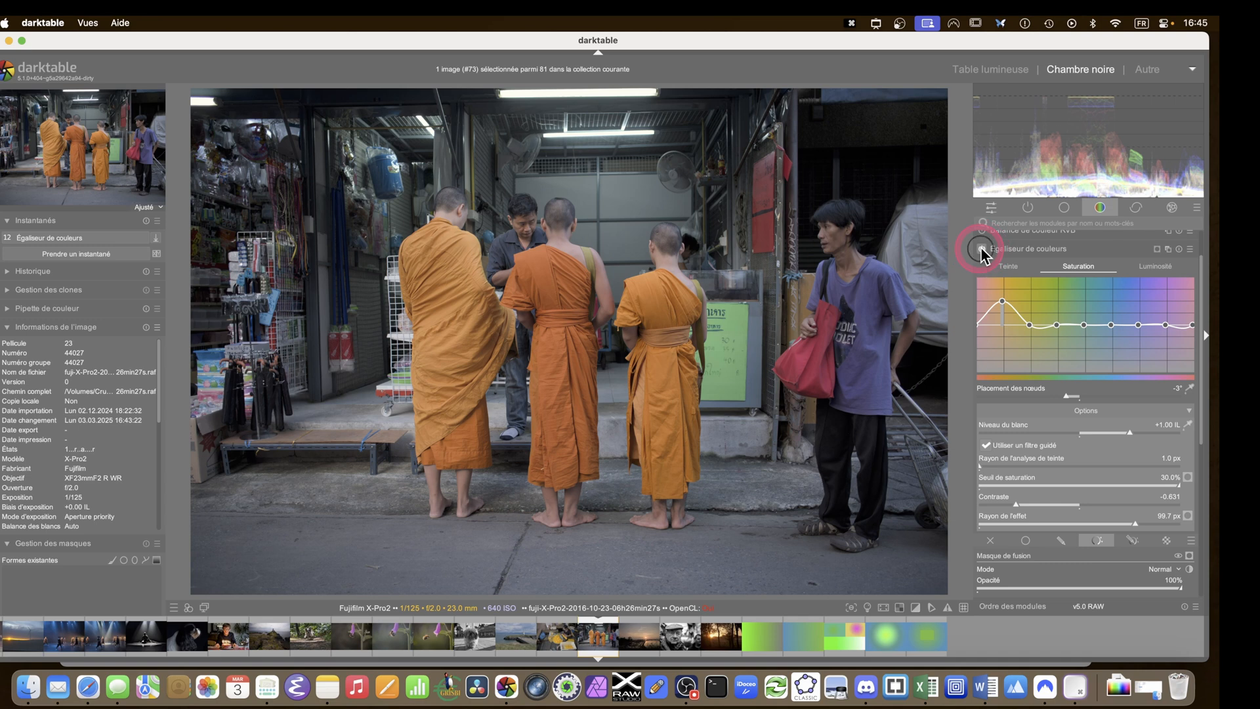
{"action": "left_click", "coordinate": [982, 249]}
{"action": "left_click", "coordinate": [983, 250]}
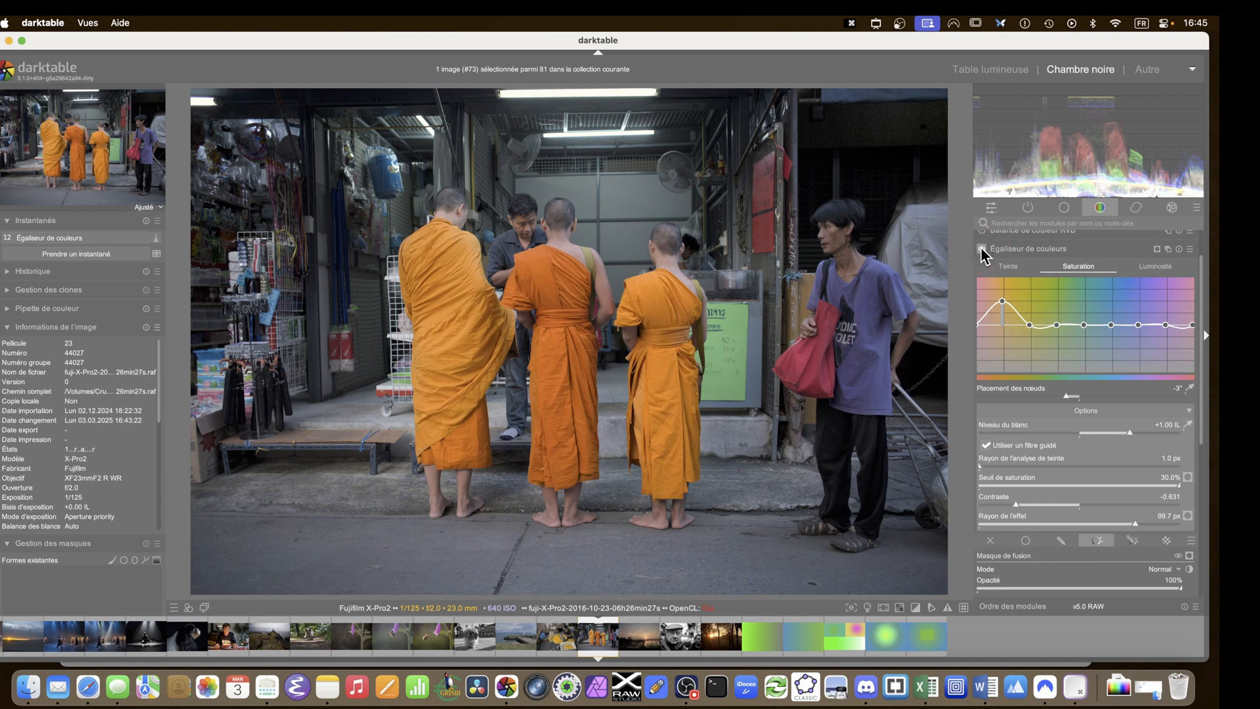
{"action": "left_click", "coordinate": [982, 250]}
{"action": "left_click", "coordinate": [982, 249]}
{"action": "left_click", "coordinate": [982, 249]}
{"action": "left_click", "coordinate": [982, 249]}
Open the flower seller photo, sample the yellow flowers' hue in the basin on the hue curve and set the node placement to +10°
{"action": "key", "text": "BackSpace"}
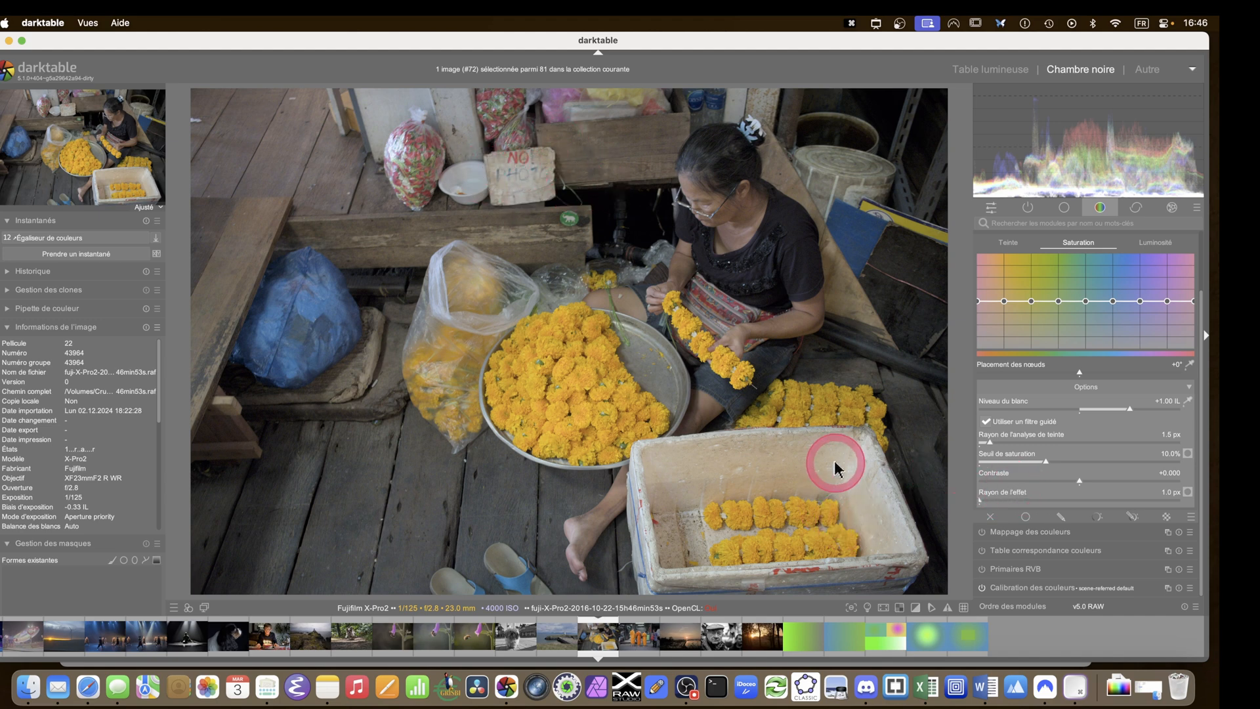
{"action": "left_click", "coordinate": [1016, 242]}
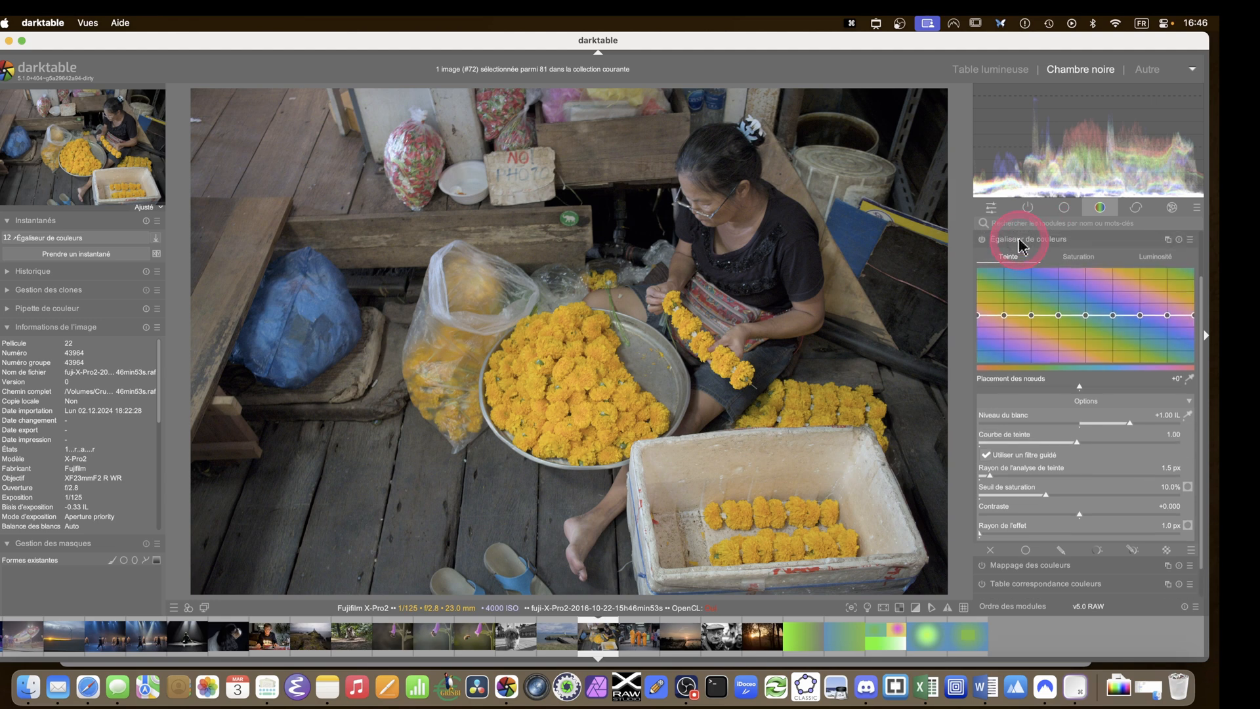
{"action": "left_click", "coordinate": [1189, 376]}
{"action": "left_click_drag", "start_coordinate": [569, 341], "coordinate": [589, 389]}
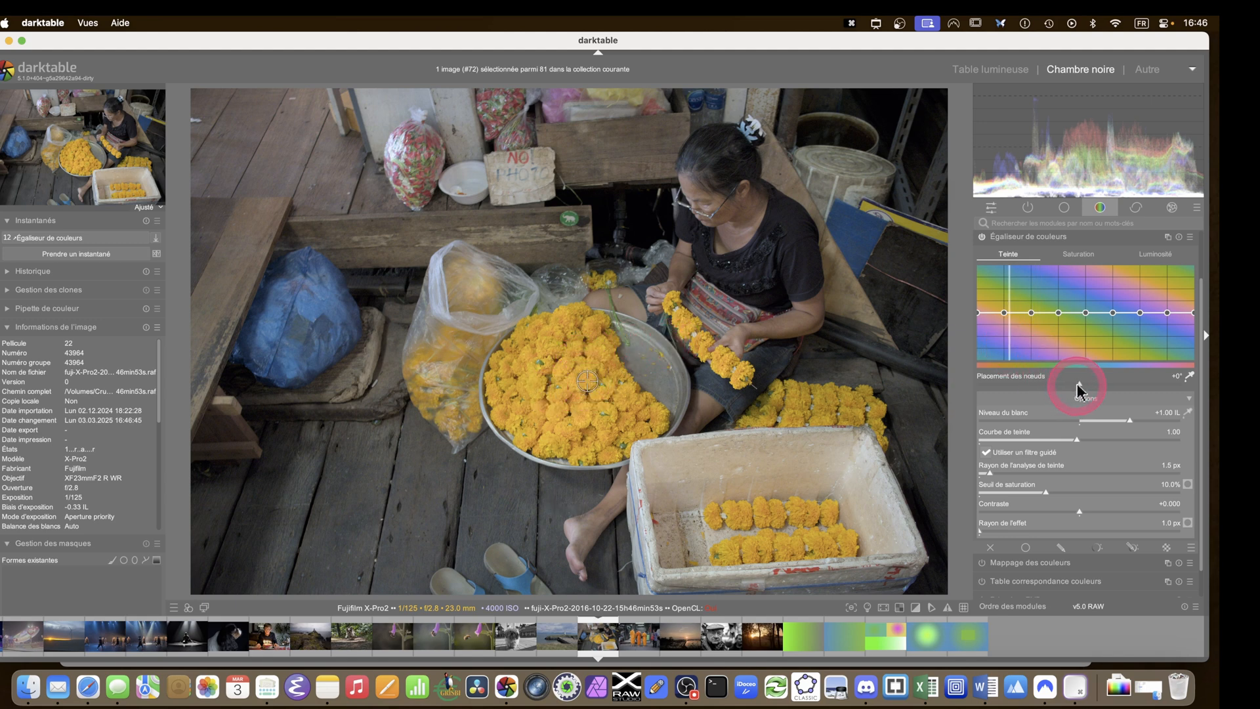
{"action": "left_click_drag", "start_coordinate": [1078, 388], "coordinate": [1124, 392]}
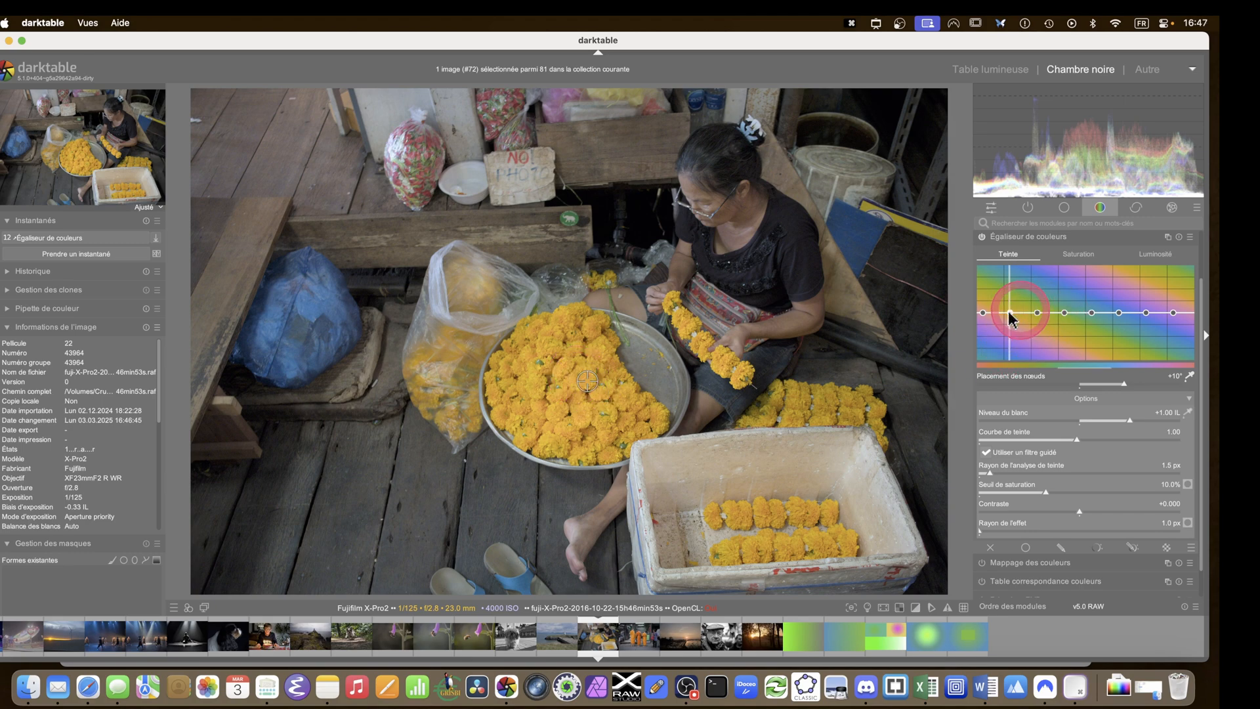
Lower the hue node at the sampled yellow until the flowers turn pink and set the hue curve smoothing to 0.51
{"action": "left_click_drag", "start_coordinate": [1008, 313], "coordinate": [1012, 350]}
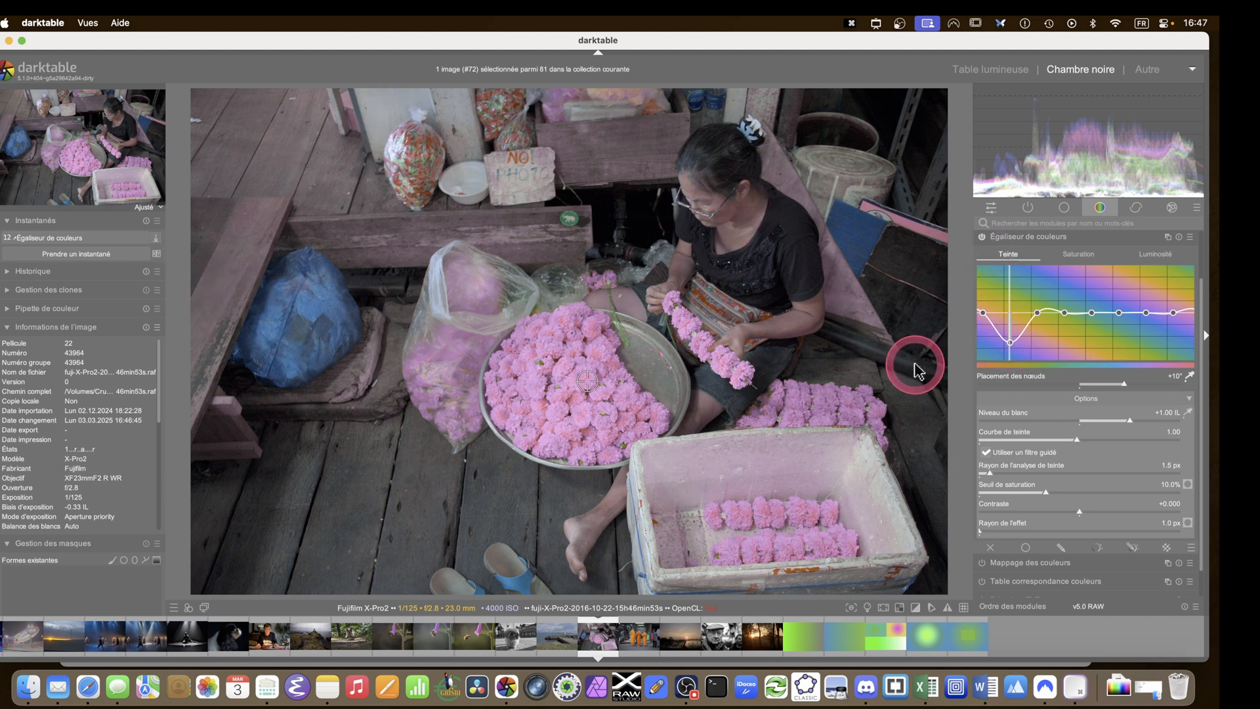
{"action": "left_click", "coordinate": [1077, 440]}
{"action": "mouse_move", "coordinate": [1077, 439]}
{"action": "left_mouse_down"}
{"action": "mouse_move", "coordinate": [978, 439]}
{"action": "mouse_move", "coordinate": [1038, 441]}
{"action": "mouse_move", "coordinate": [1014, 442]}
{"action": "mouse_move", "coordinate": [1026, 442]}
{"action": "left_mouse_up"}
{"action": "left_click", "coordinate": [608, 473]}
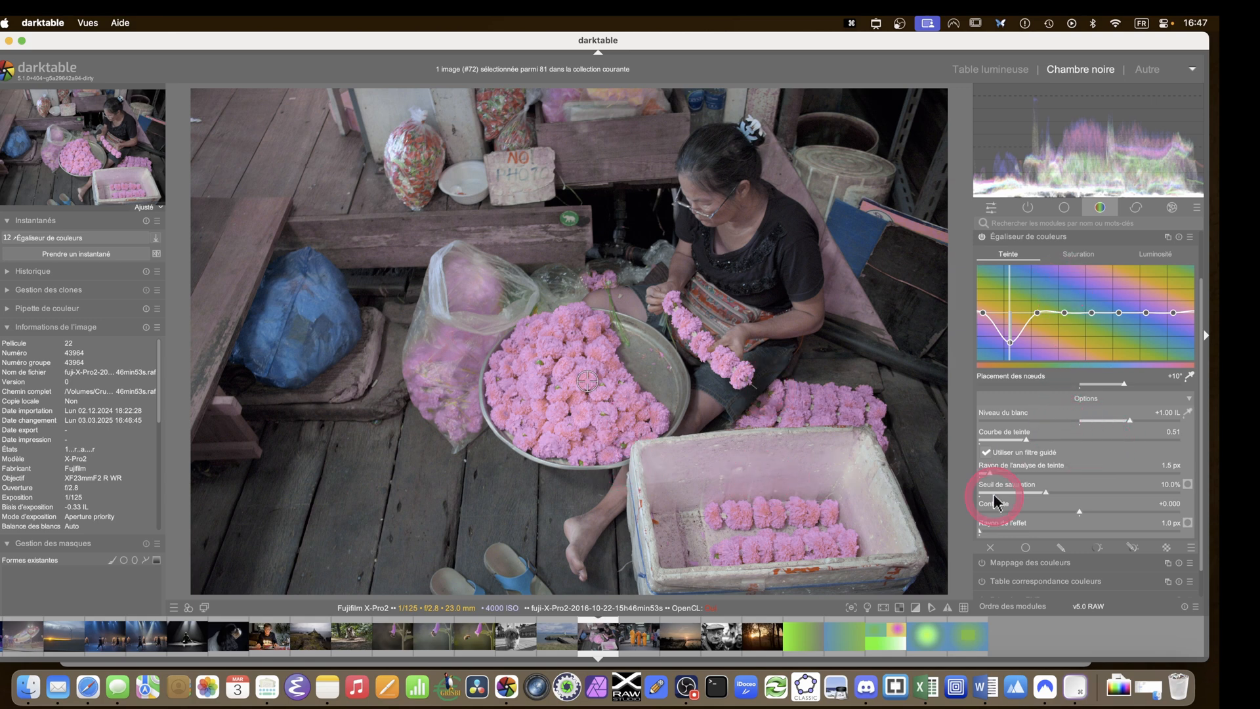
Set the saturation threshold to 15.9% while displaying its mask, and hide the mask
{"action": "left_click", "coordinate": [1189, 487]}
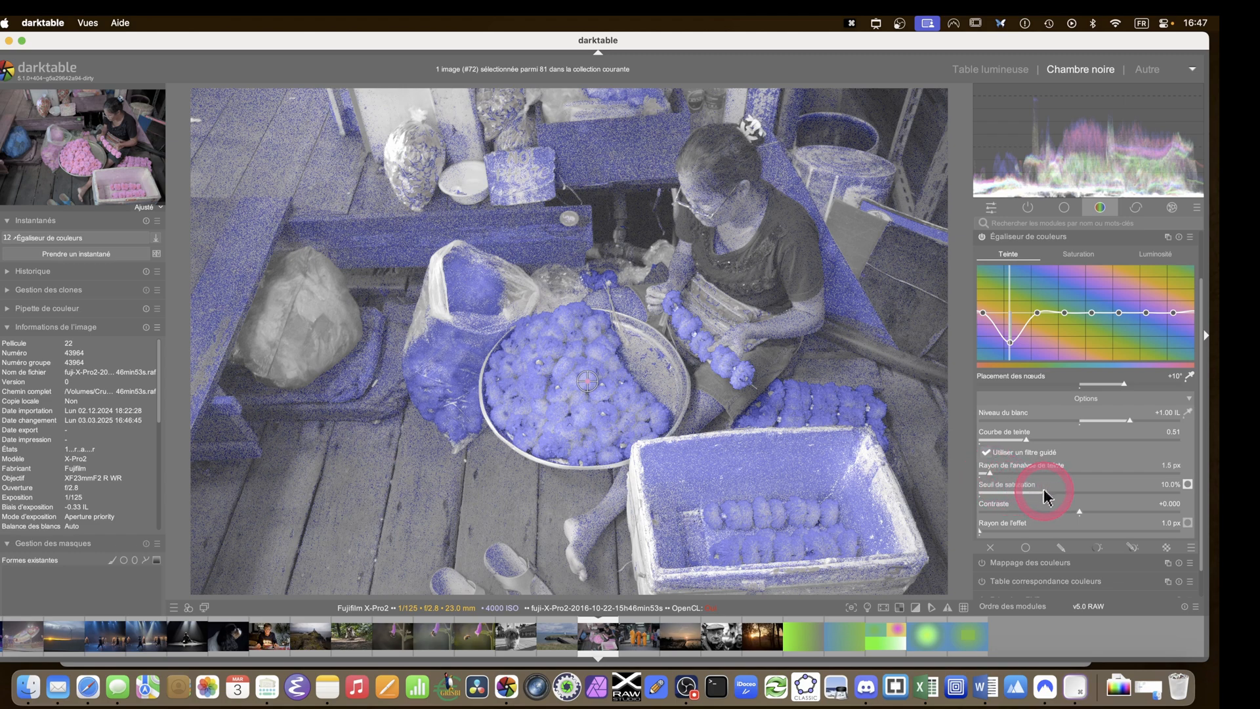
{"action": "left_click_drag", "start_coordinate": [1044, 497], "coordinate": [1082, 501]}
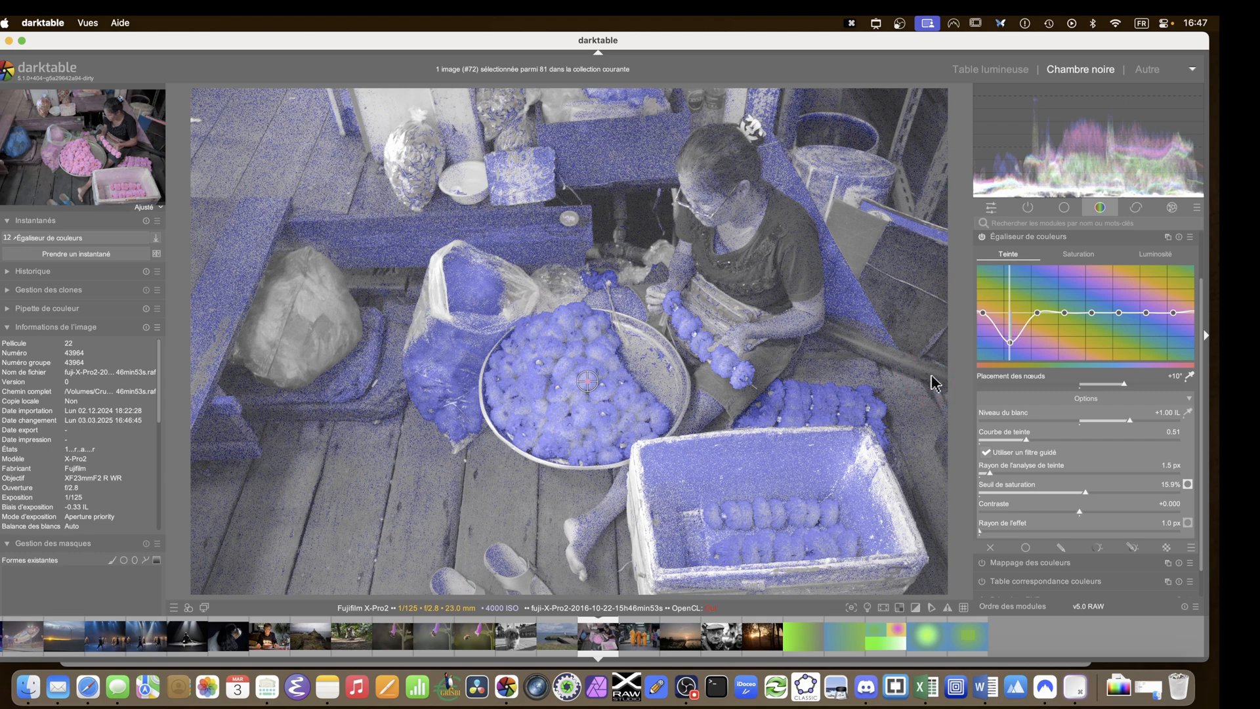
{"action": "left_click", "coordinate": [1187, 484]}
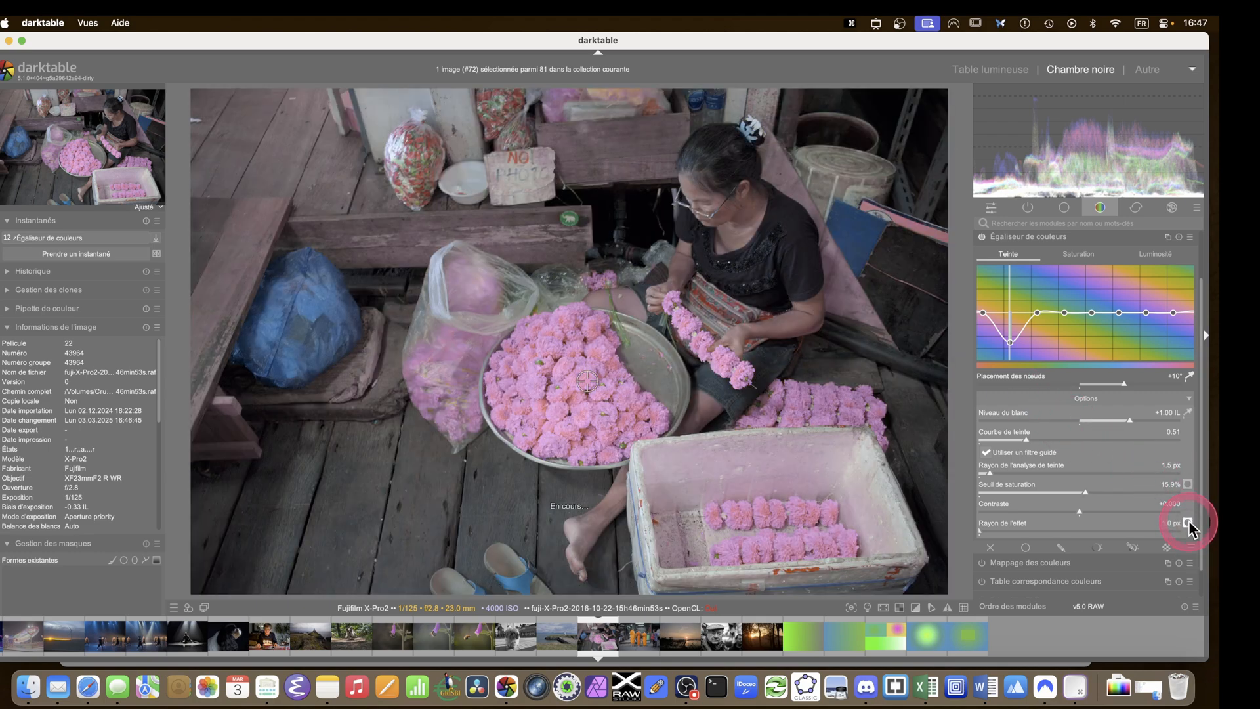
Set the effect radius to 10.7 px while its mask is displayed, and hide that mask
{"action": "left_click", "coordinate": [1187, 522]}
{"action": "left_click_drag", "start_coordinate": [1052, 531], "coordinate": [994, 529]}
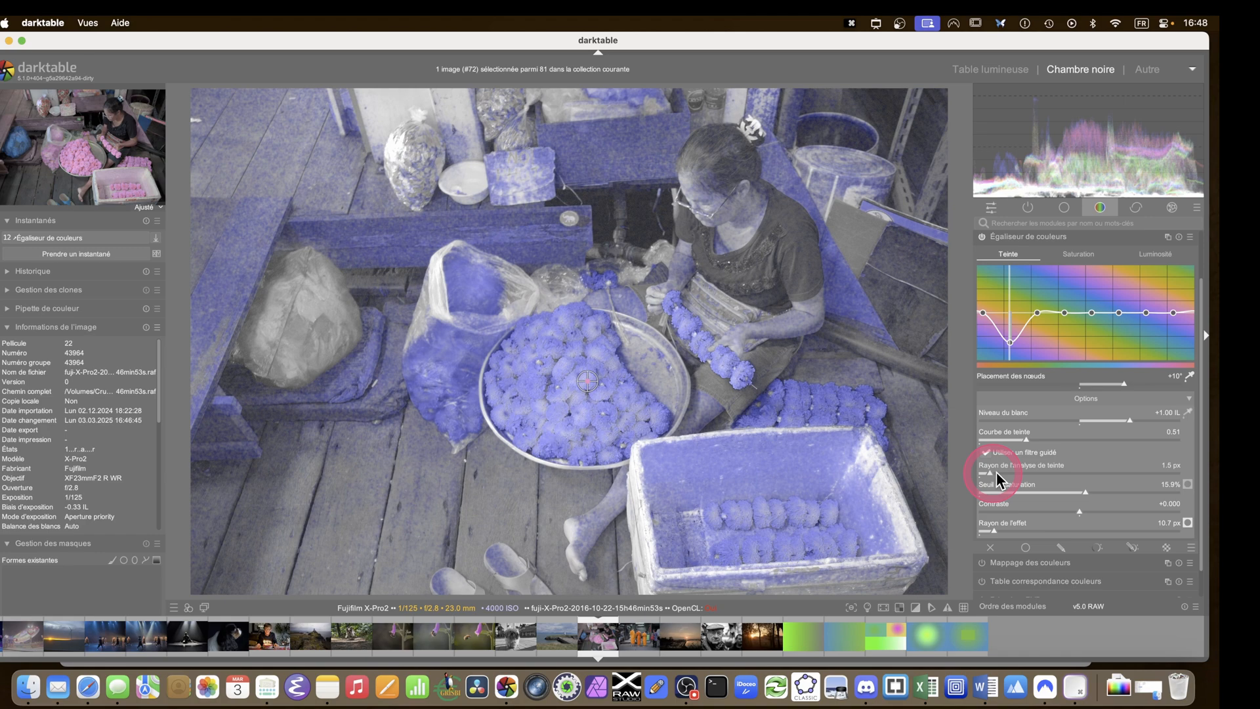
{"action": "left_click", "coordinate": [1188, 523]}
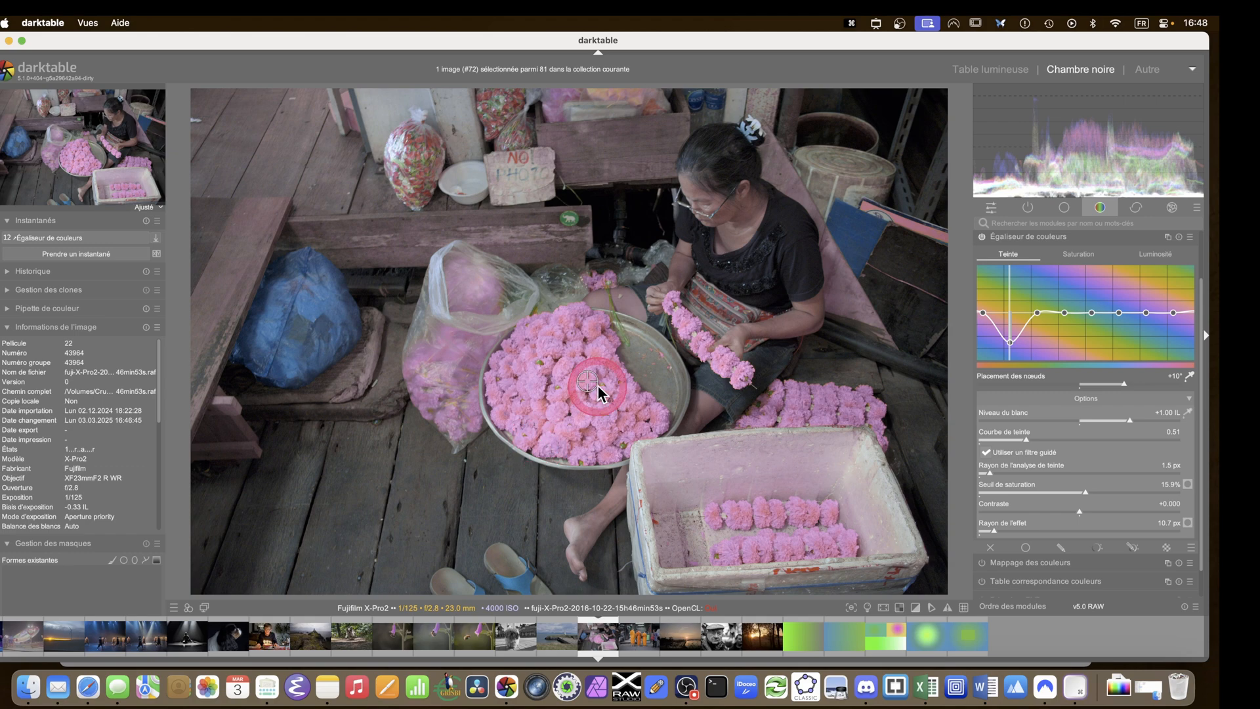
Enlarge the flowers in the basin, clear the old snapshot and take a new one of the current edit
{"action": "scroll", "coordinate": [597, 392], "scroll_direction": "up", "scroll_amount": 2}
{"action": "scroll", "coordinate": [545, 413], "scroll_direction": "up", "scroll_amount": 2}
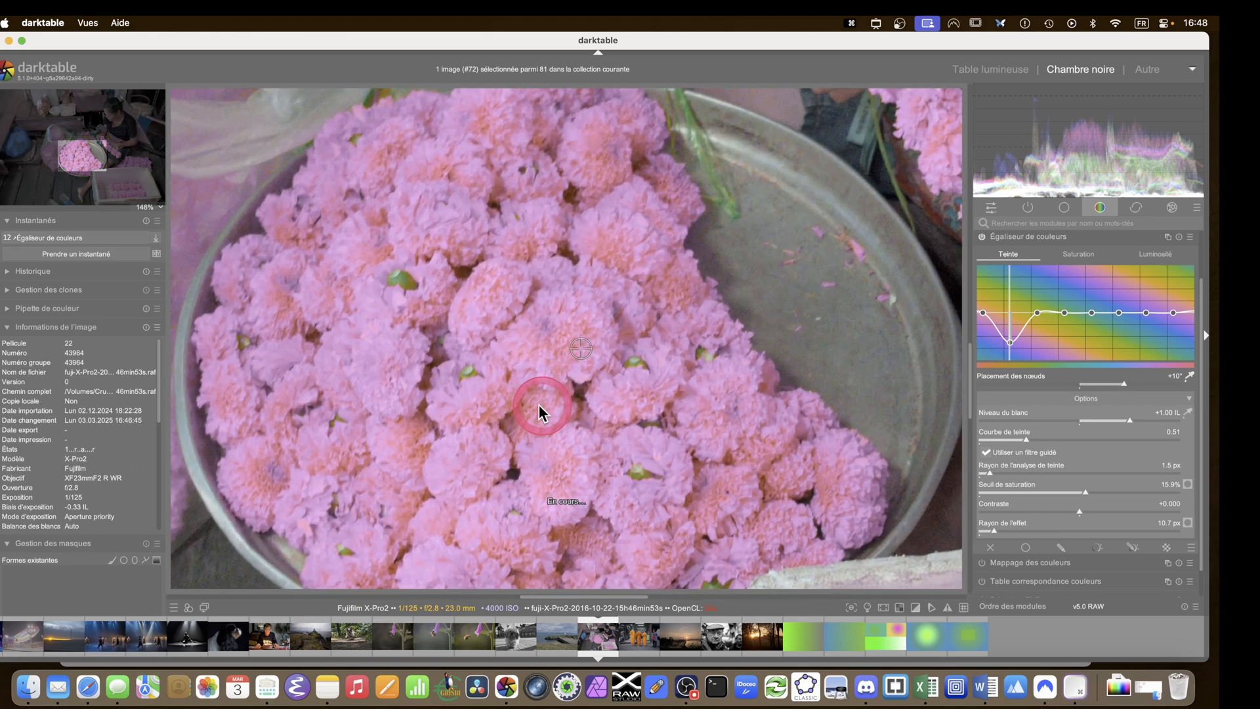
{"action": "scroll", "coordinate": [539, 407], "scroll_direction": "up", "scroll_amount": 1}
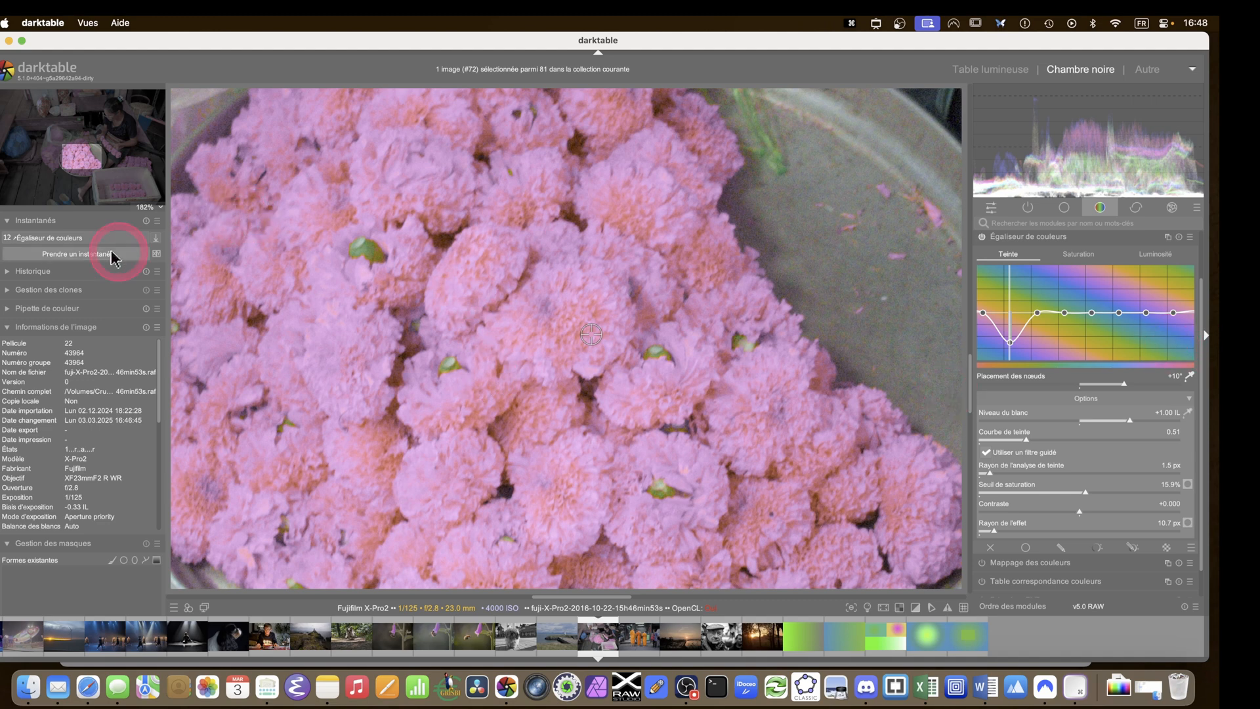
{"action": "left_click", "coordinate": [146, 220]}
{"action": "left_click", "coordinate": [68, 253]}
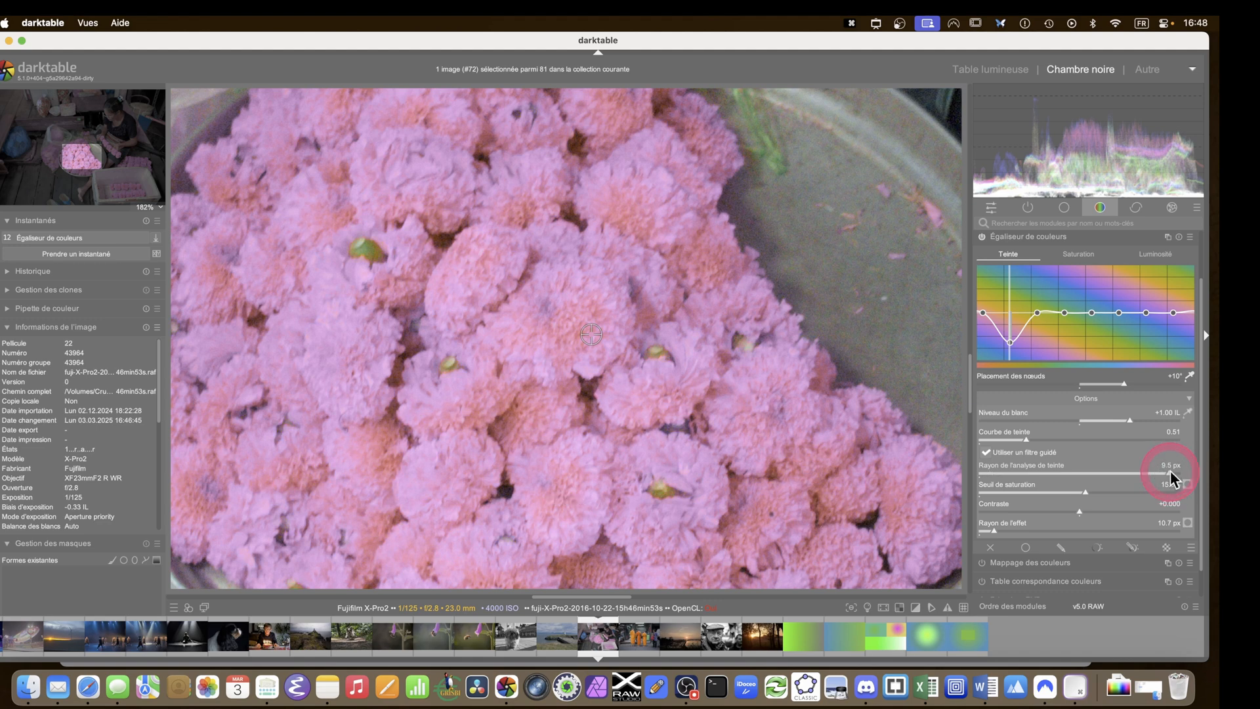
Try a hue analysis radius of 9.9 px and compare it with the snapshot across the flowers
{"action": "left_click", "coordinate": [1172, 474]}
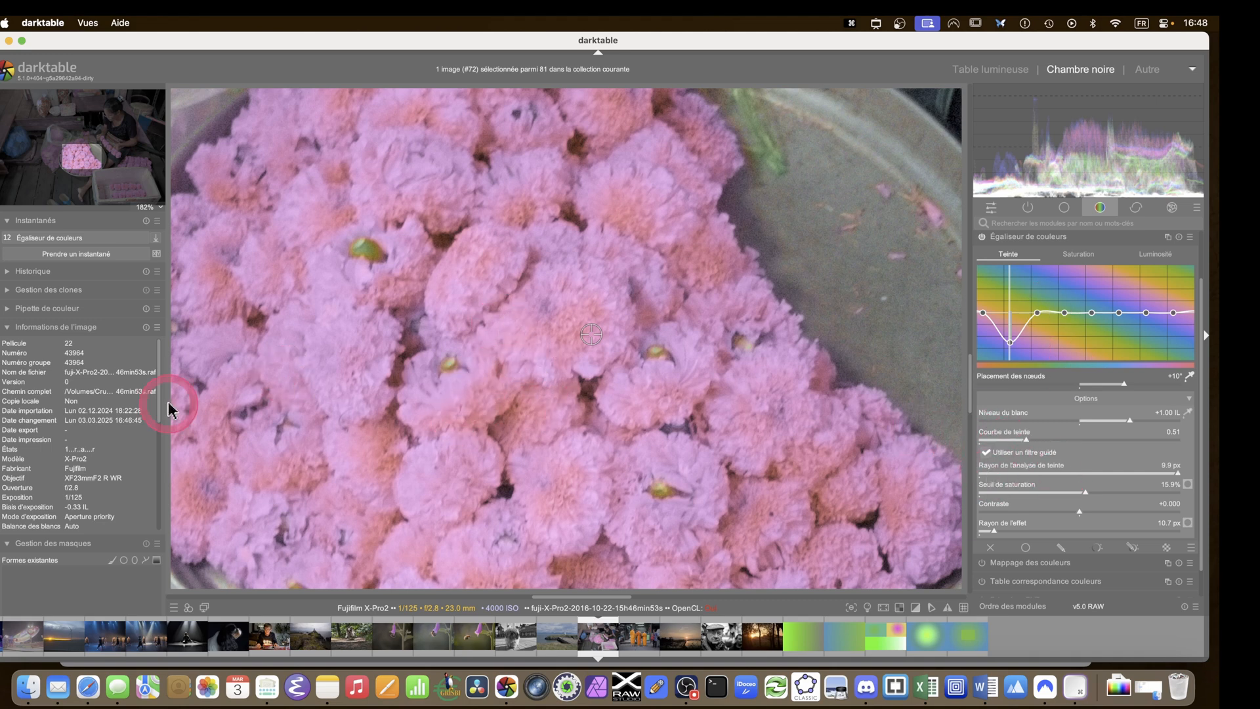
{"action": "left_click", "coordinate": [29, 237]}
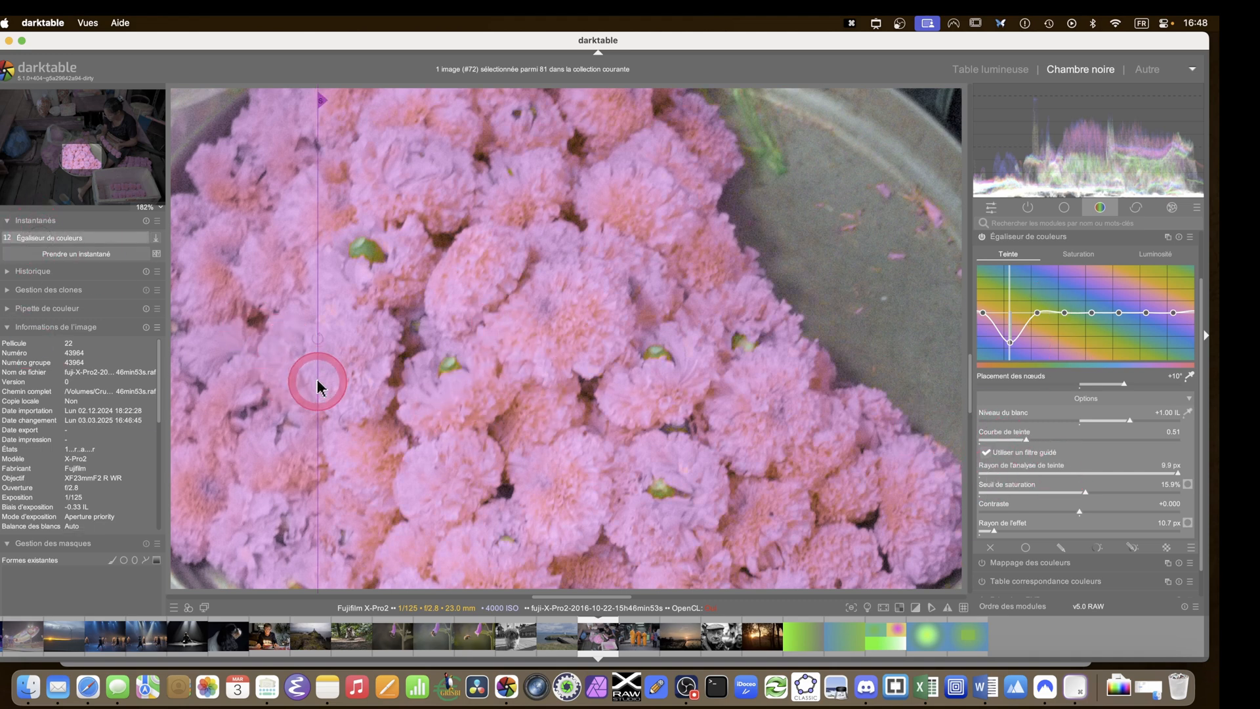
{"action": "left_click_drag", "start_coordinate": [317, 380], "coordinate": [479, 390]}
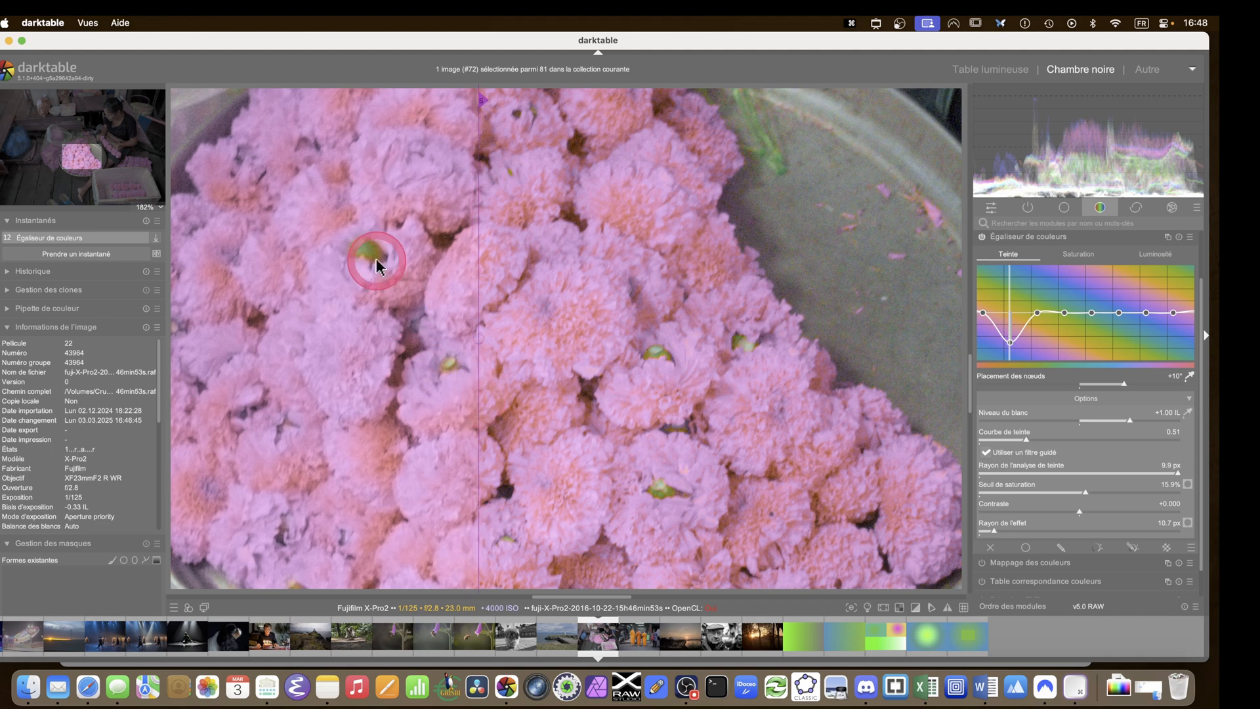
{"action": "left_click_drag", "start_coordinate": [484, 444], "coordinate": [326, 486]}
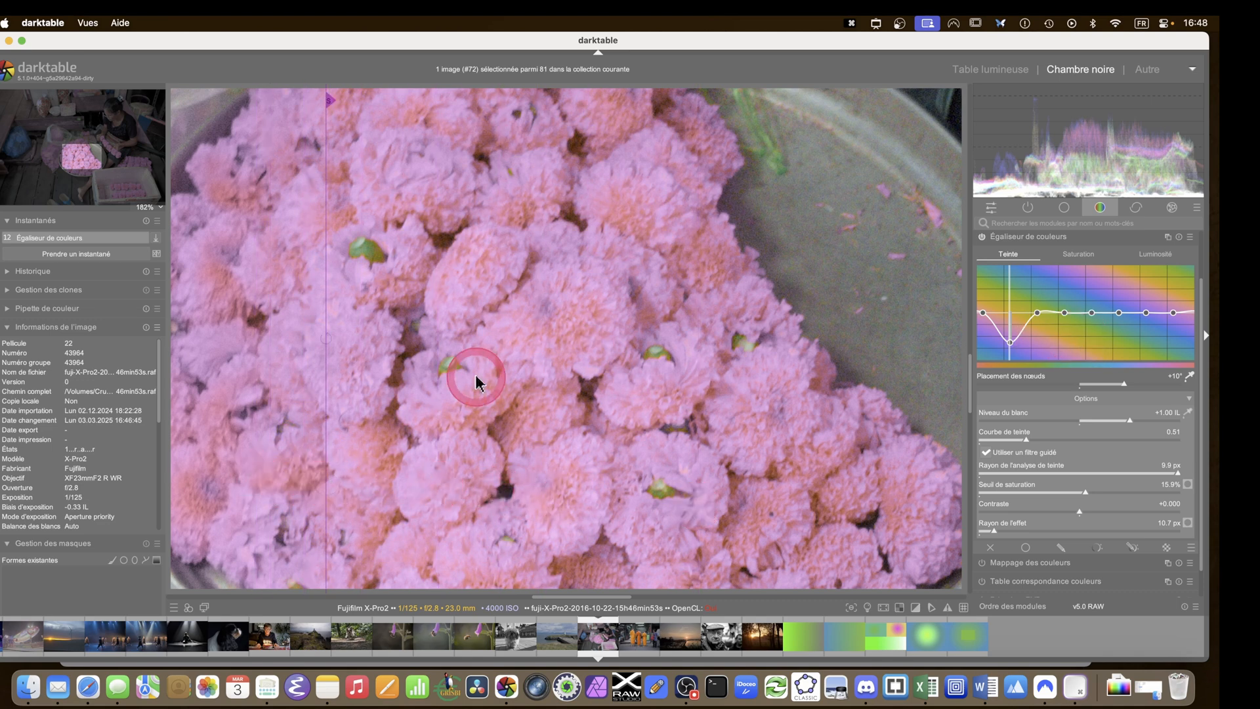
Reduce the hue analysis radius to 1.1 px and hide the snapshot comparison
{"action": "left_click", "coordinate": [989, 474]}
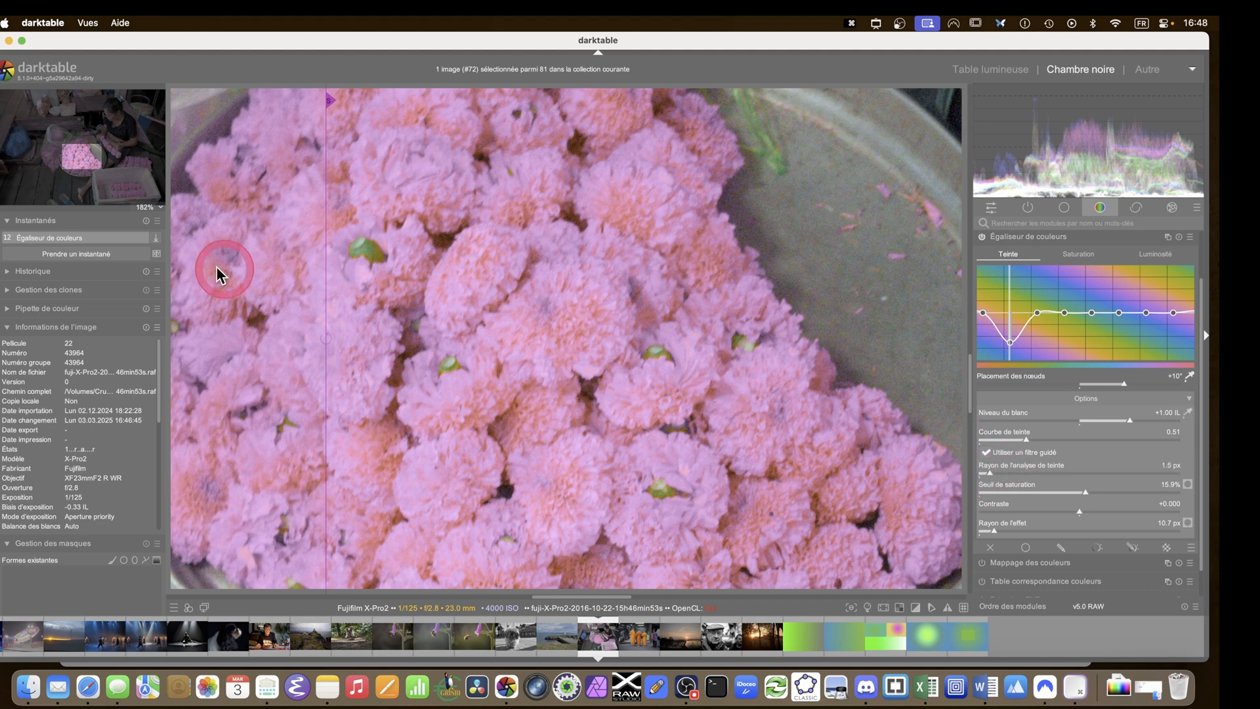
{"action": "left_click", "coordinate": [99, 240]}
{"action": "mouse_move", "coordinate": [991, 474]}
{"action": "left_mouse_down"}
{"action": "mouse_move", "coordinate": [1175, 477]}
{"action": "mouse_move", "coordinate": [984, 470]}
{"action": "left_mouse_up"}
{"action": "left_click", "coordinate": [677, 392]}
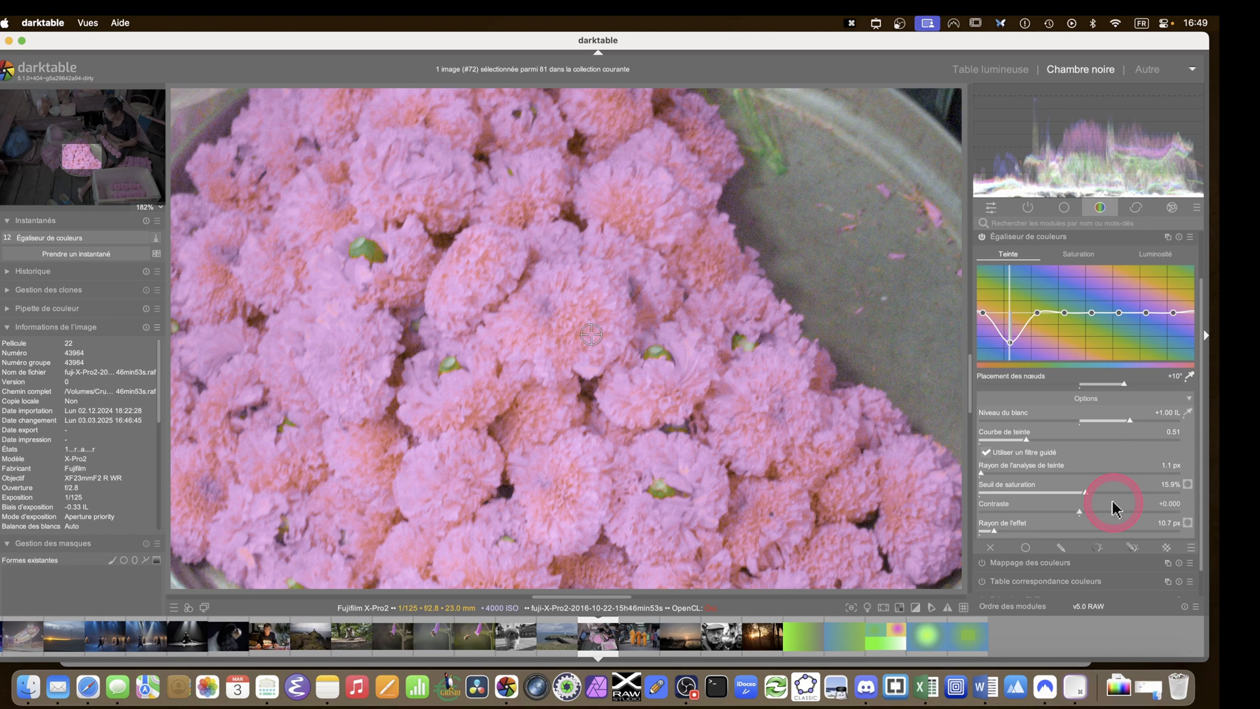
Try effect radii of 4.2, 120.3, 2.6 and 121.9 px on the flowers
{"action": "left_click_drag", "start_coordinate": [1125, 537], "coordinate": [986, 531]}
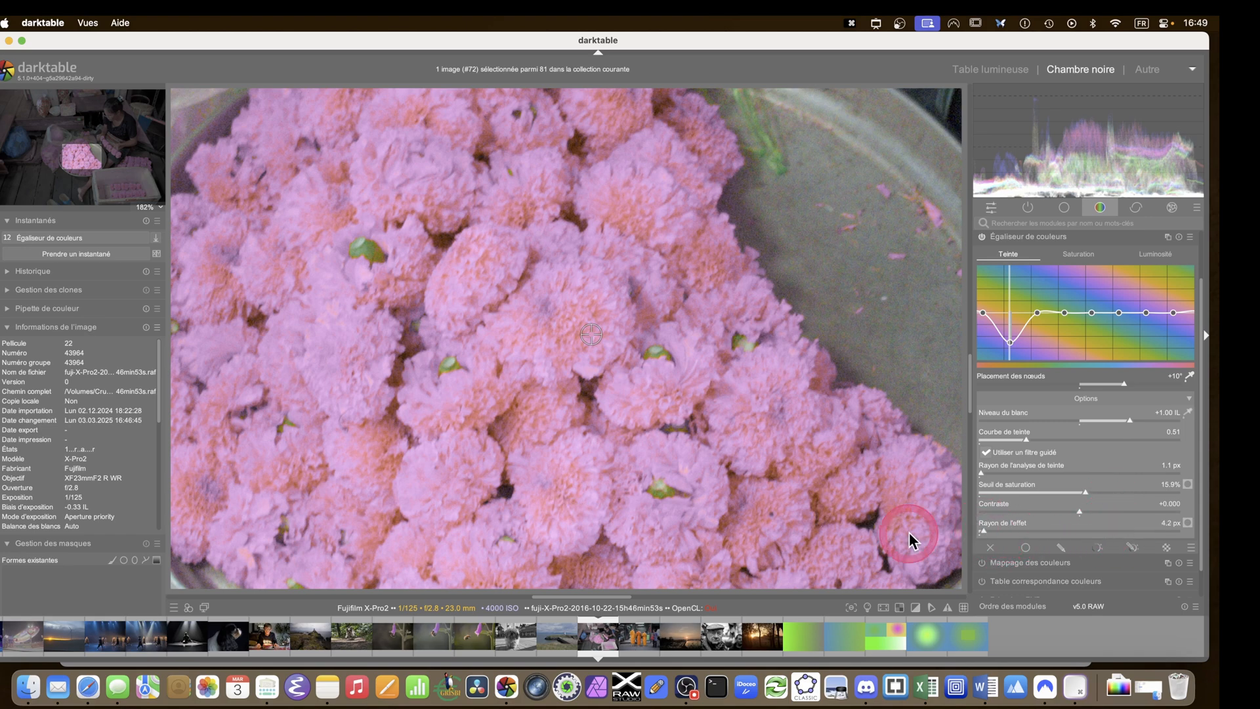
{"action": "left_click", "coordinate": [1169, 538]}
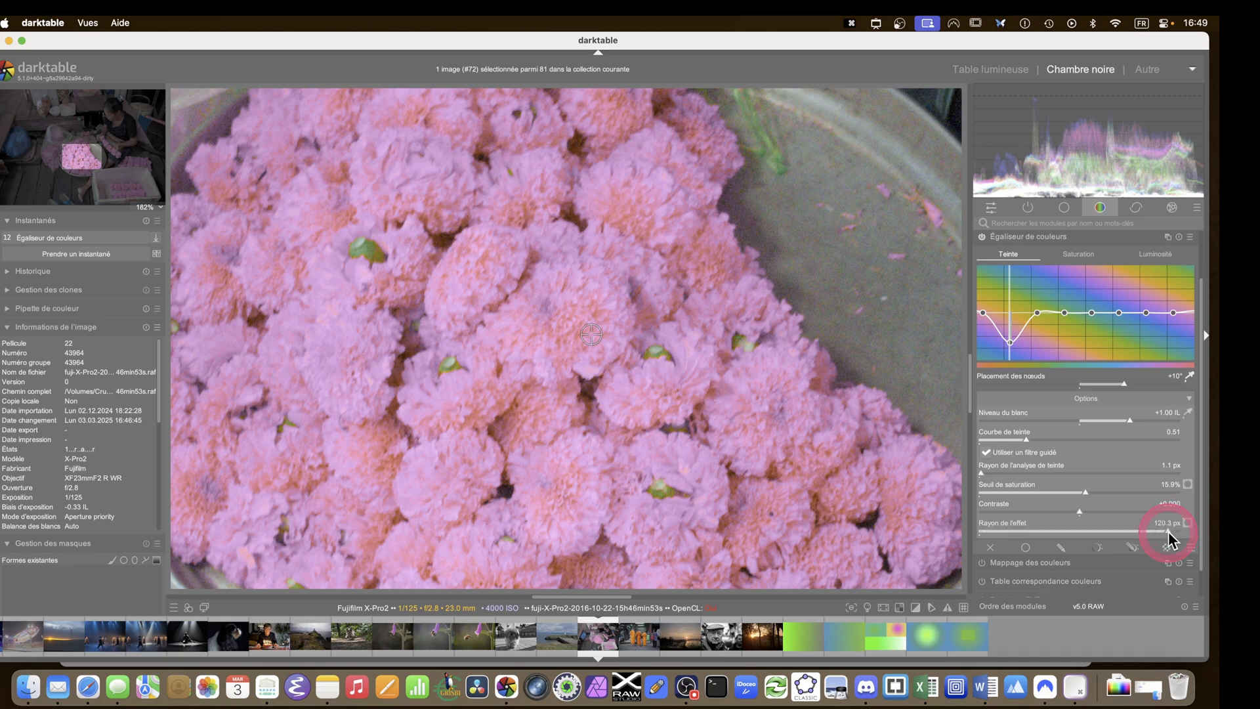
{"action": "left_click", "coordinate": [985, 532]}
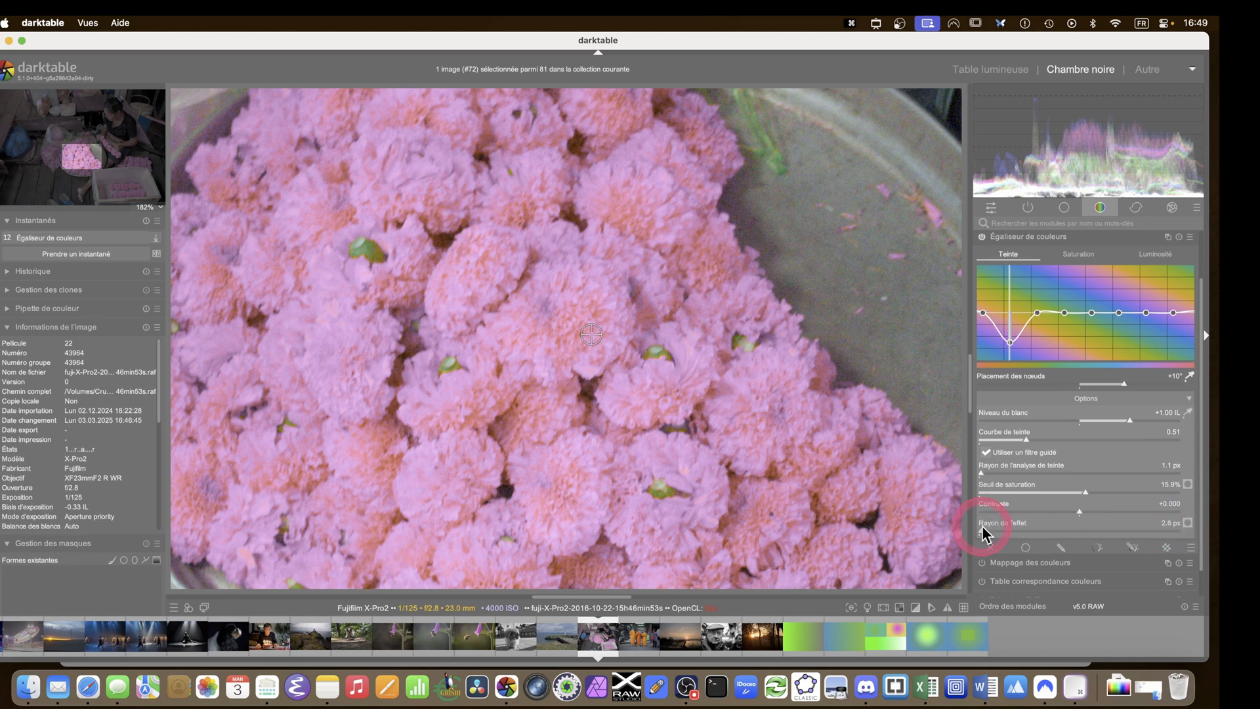
{"action": "left_click", "coordinate": [1171, 532]}
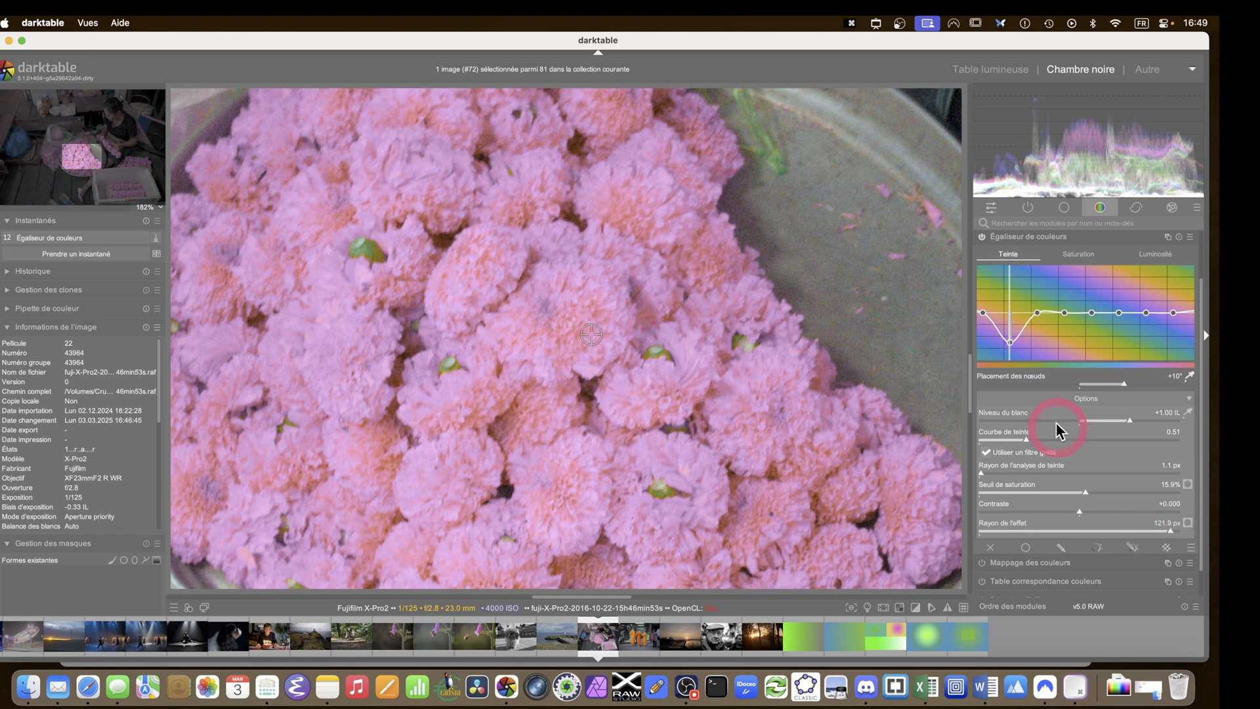
Try a hue curve smoothing of 0.20 and set the effect radius to 9.5 px
{"action": "left_click_drag", "start_coordinate": [1022, 440], "coordinate": [995, 444]}
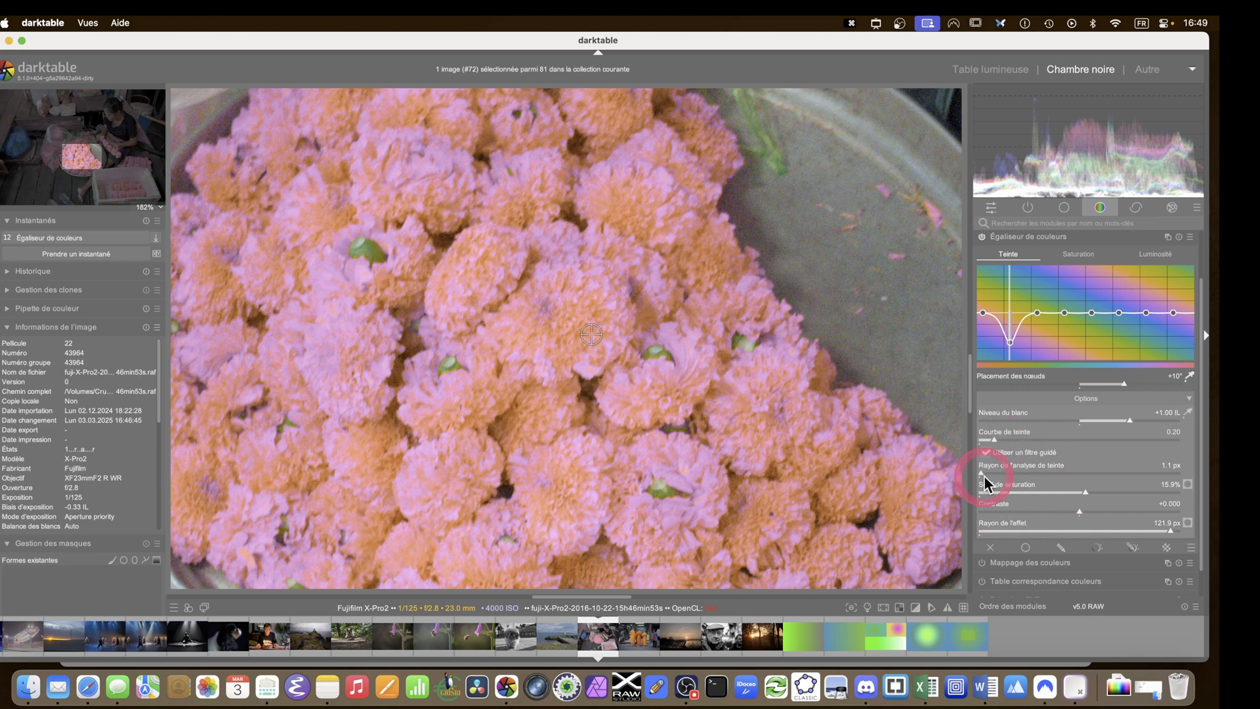
{"action": "left_click", "coordinate": [992, 532]}
{"action": "left_click_drag", "start_coordinate": [993, 533], "coordinate": [1163, 527]}
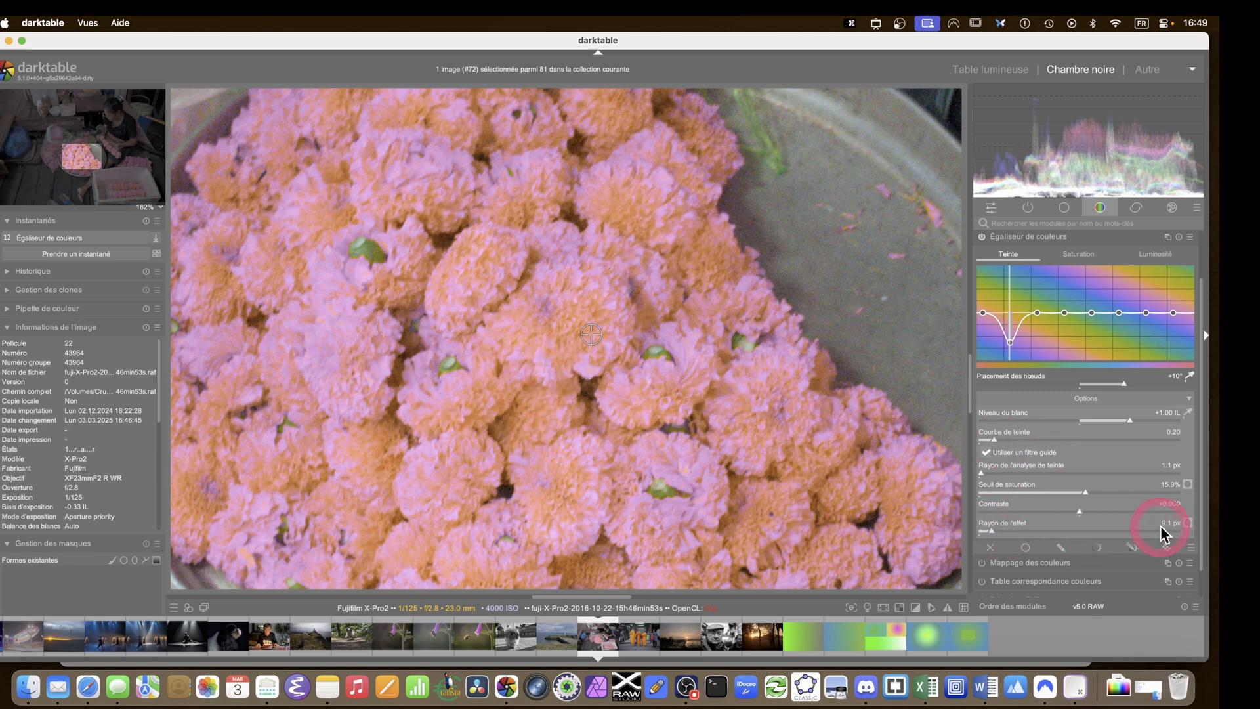
{"action": "left_click", "coordinate": [993, 529]}
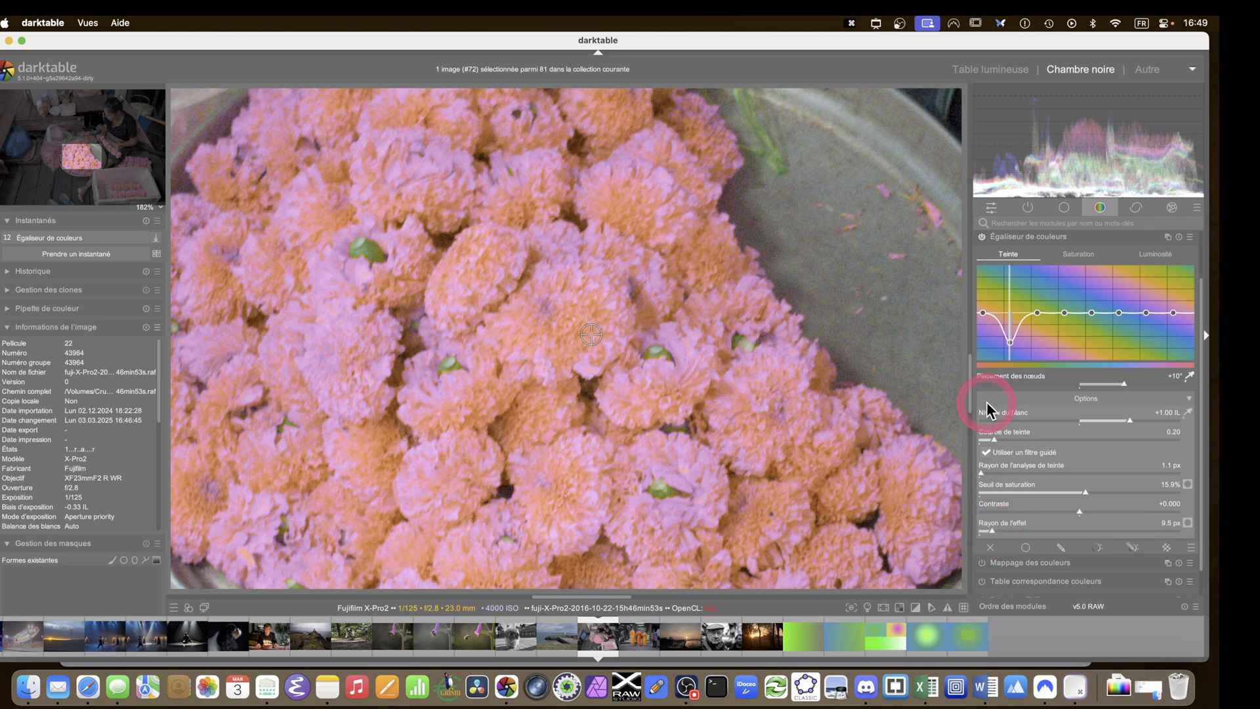
Set the hue curve smoothing to 0.51, check the saturation and luminosity curves and return to the hue curve
{"action": "left_click_drag", "start_coordinate": [994, 442], "coordinate": [1019, 443]}
{"action": "left_click_drag", "start_coordinate": [1018, 445], "coordinate": [1023, 437]}
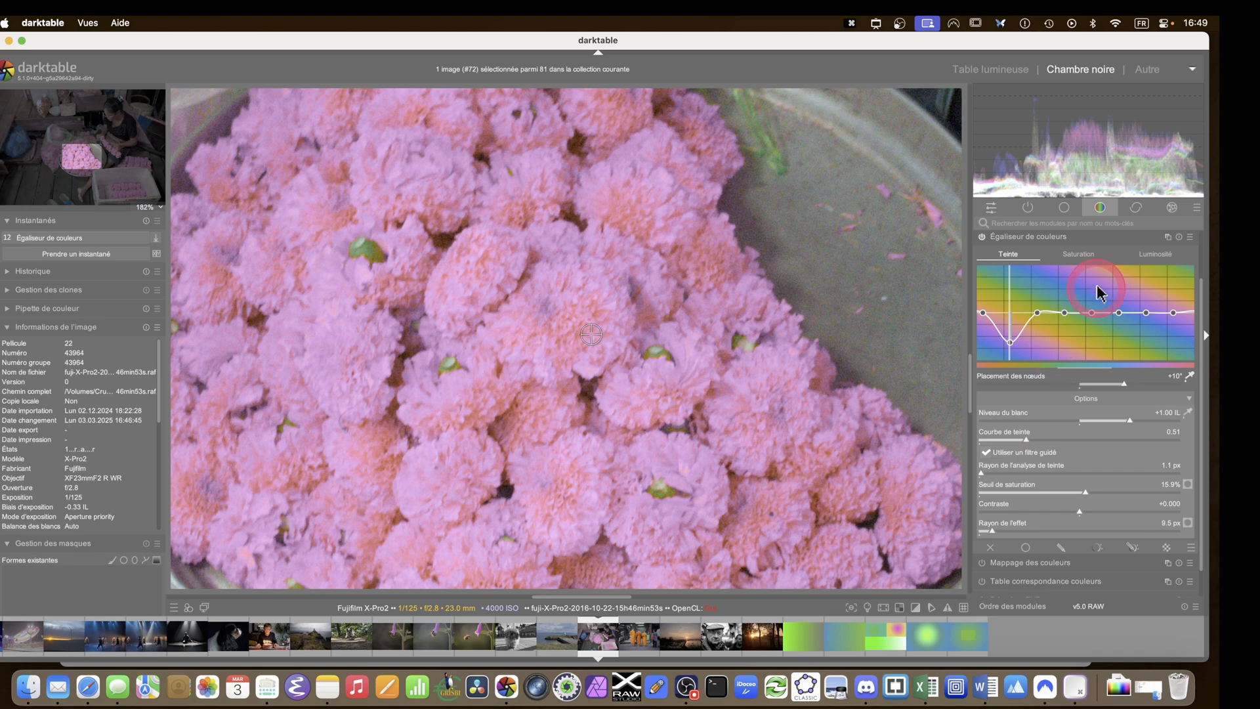
{"action": "left_click", "coordinate": [1075, 255]}
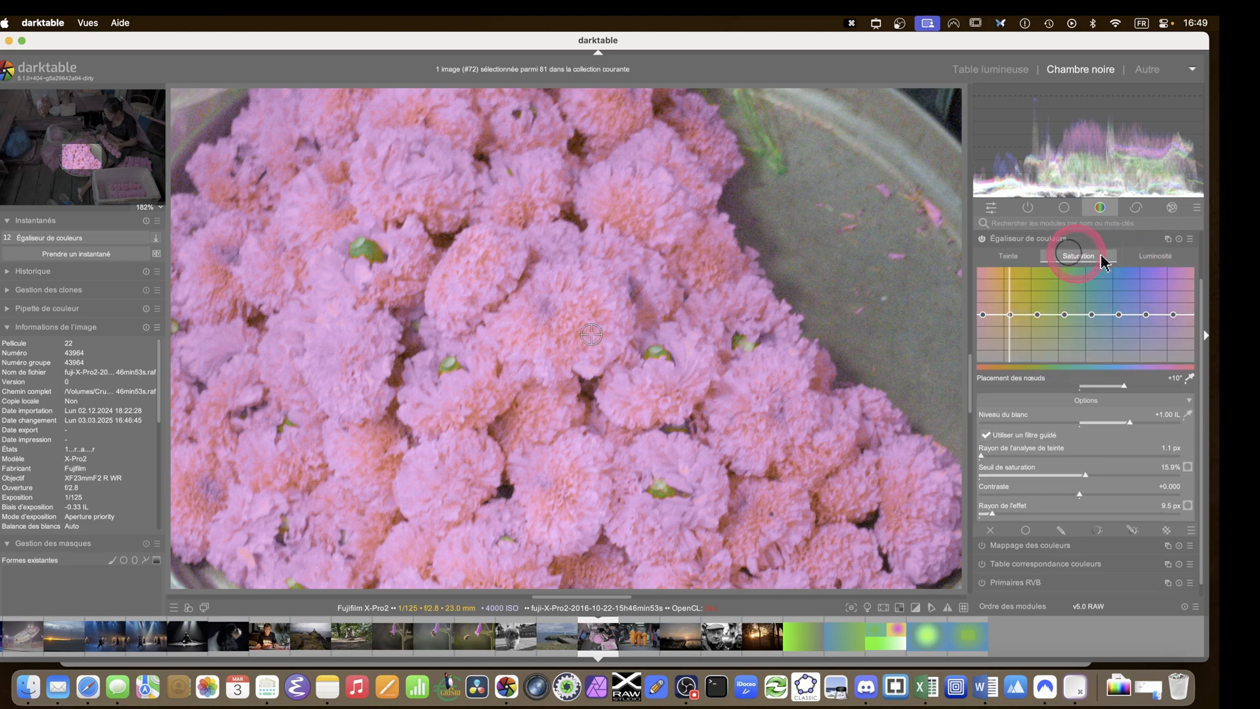
{"action": "left_click", "coordinate": [1172, 260]}
{"action": "left_click", "coordinate": [1103, 257]}
{"action": "left_click", "coordinate": [1005, 256]}
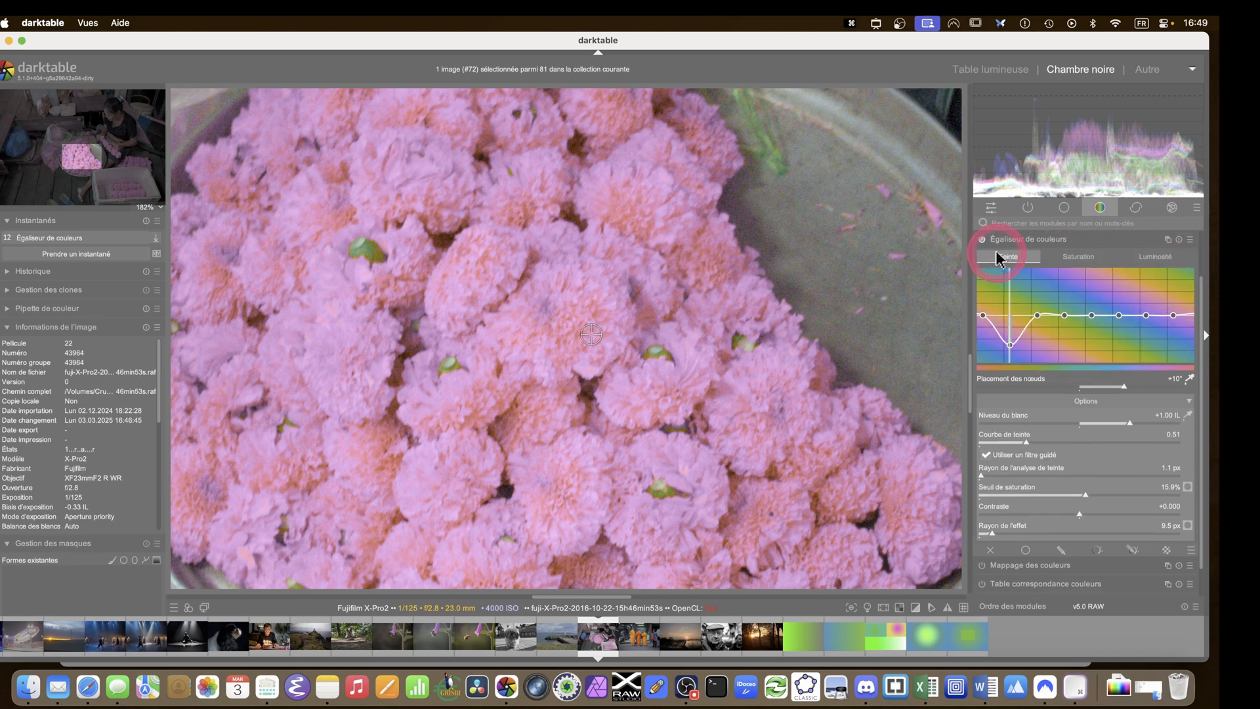
Compare the whole flower seller photo with the color equalizer switched off and on
{"action": "scroll", "coordinate": [635, 486], "scroll_direction": "down", "scroll_amount": 5}
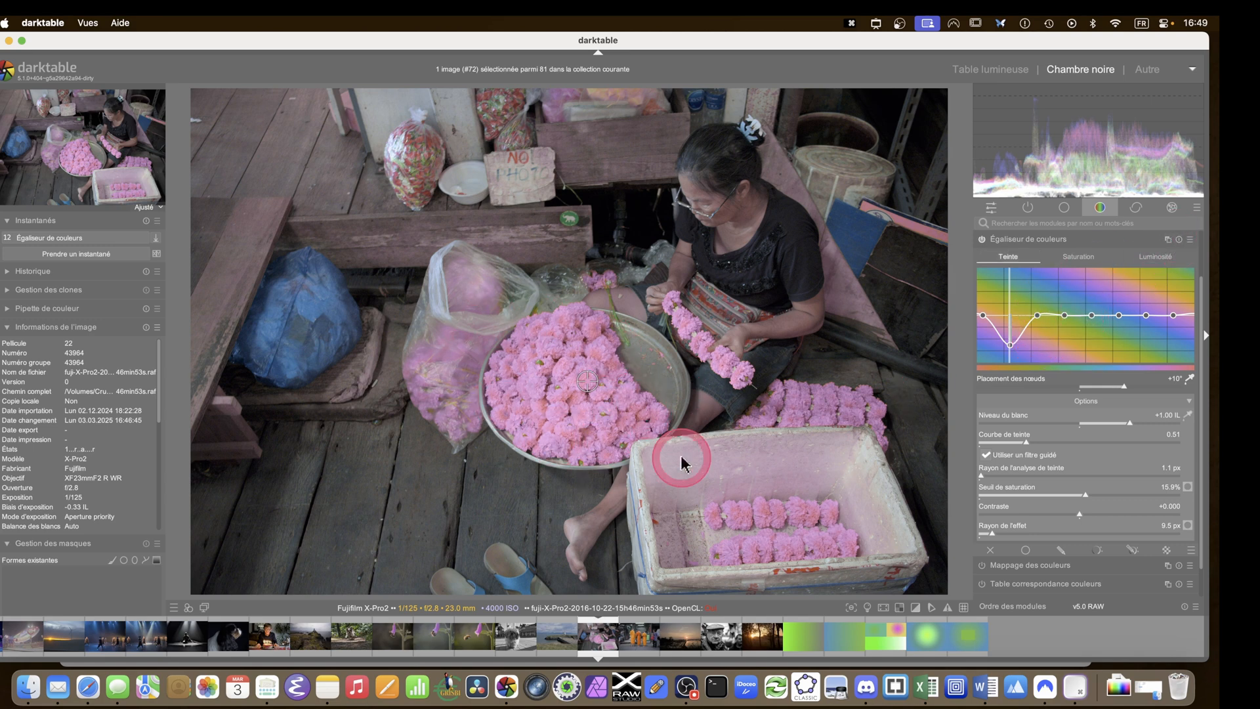
{"action": "left_click", "coordinate": [984, 240]}
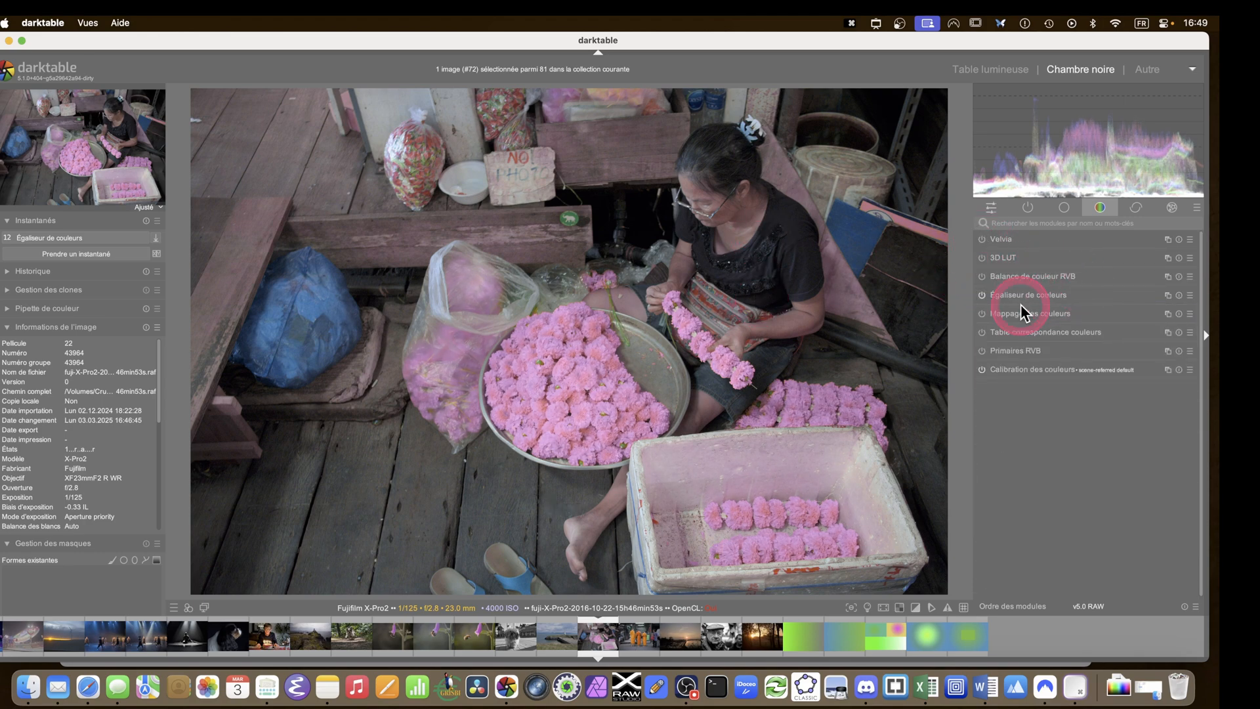
{"action": "left_click", "coordinate": [1019, 295]}
{"action": "left_click", "coordinate": [983, 241]}
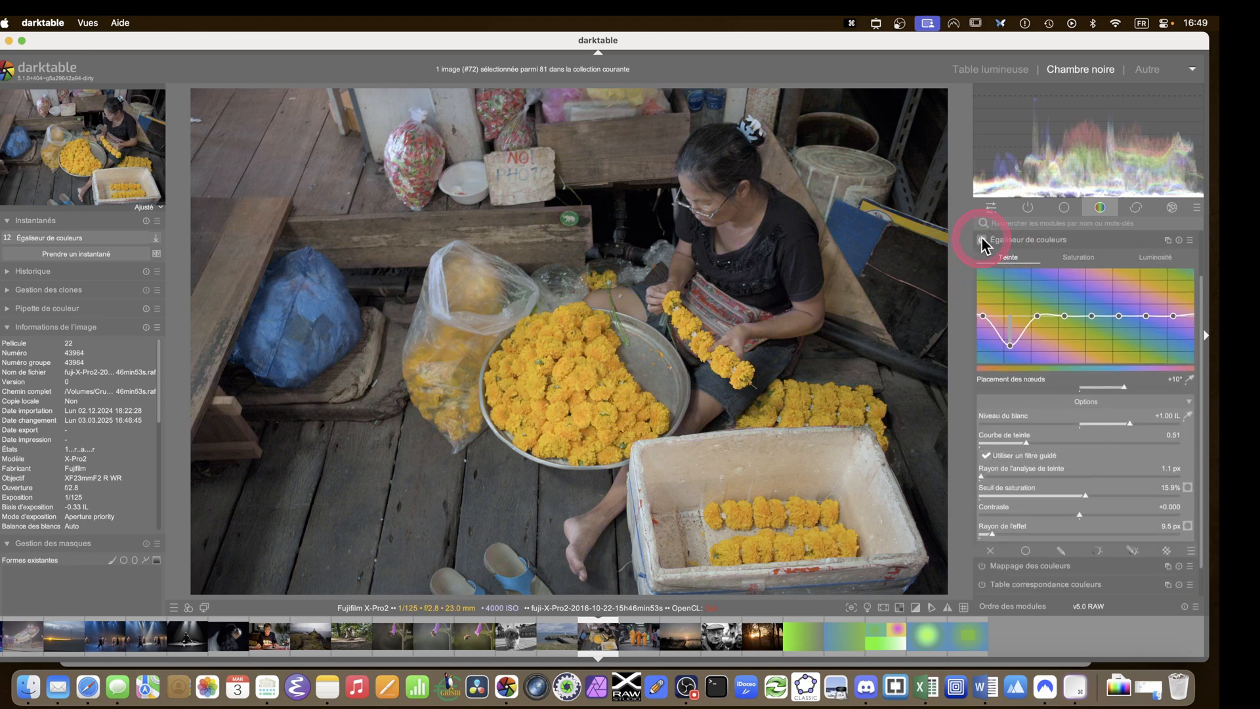
{"action": "left_click", "coordinate": [982, 241]}
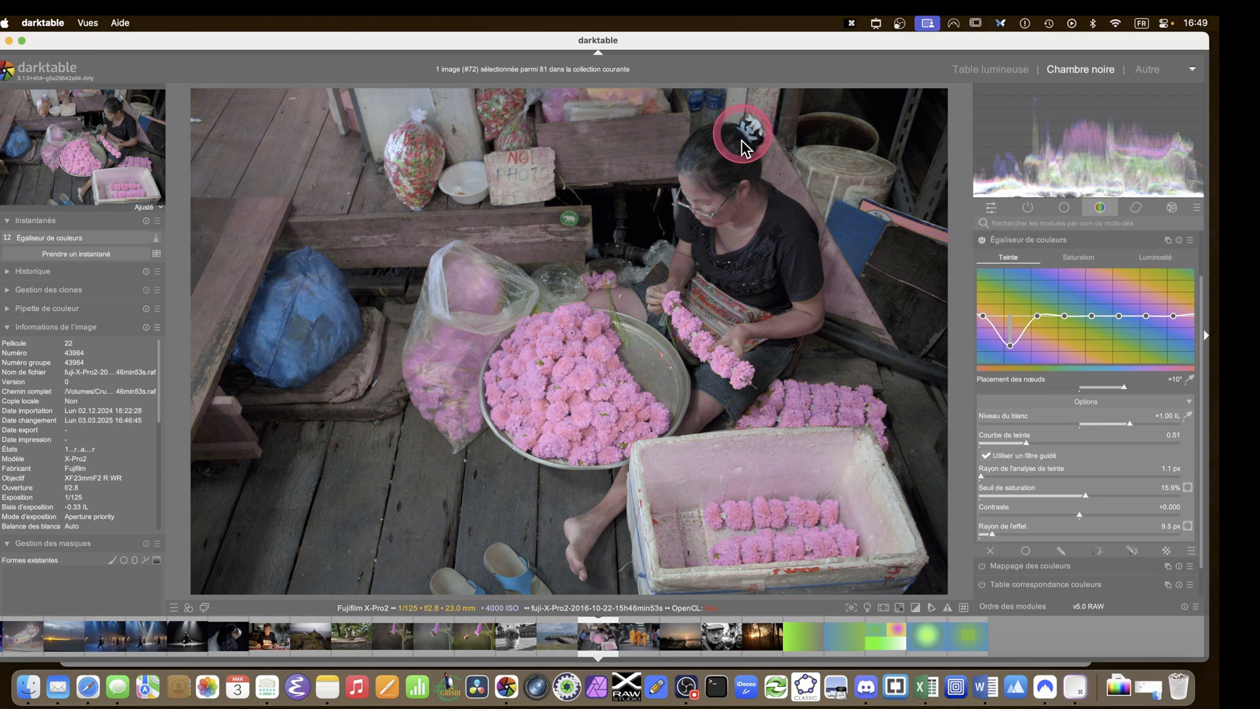
{"action": "left_click", "coordinate": [982, 241]}
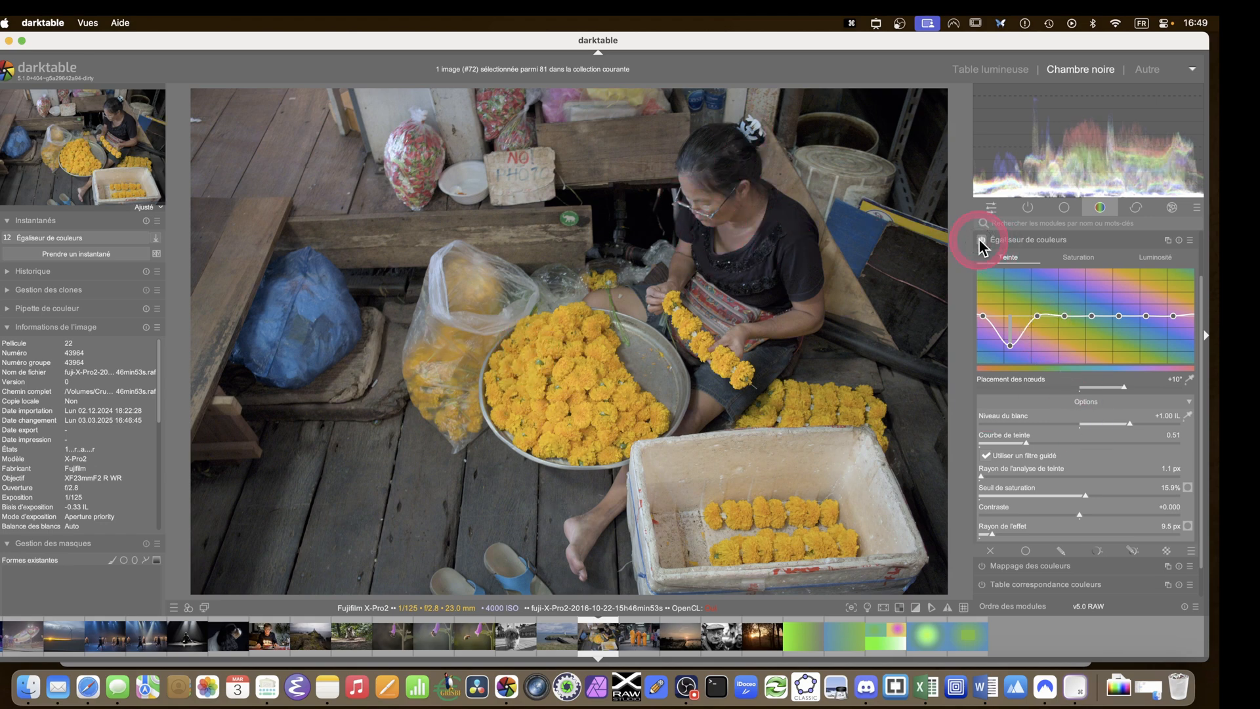
{"action": "left_click", "coordinate": [982, 242]}
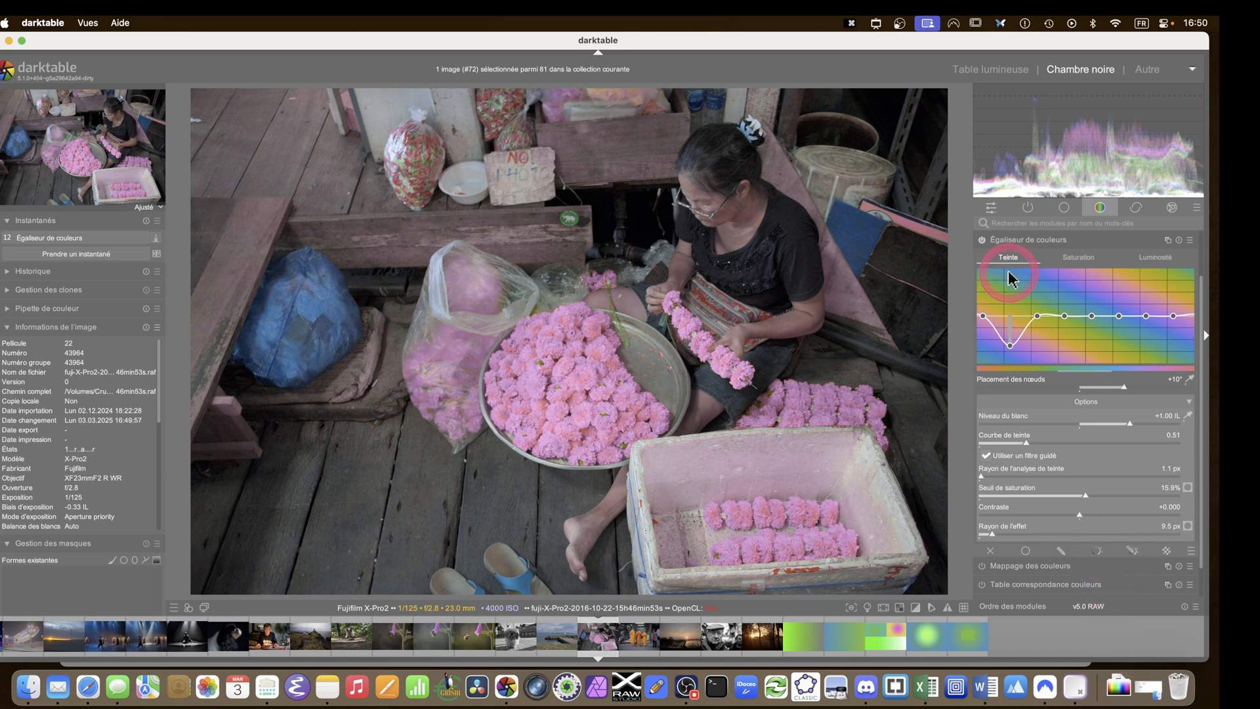
Reset the lowered hue node and align a luminosity node with the woman's sampled skin tone using a node placement of -13°
{"action": "double_click", "coordinate": [1010, 349]}
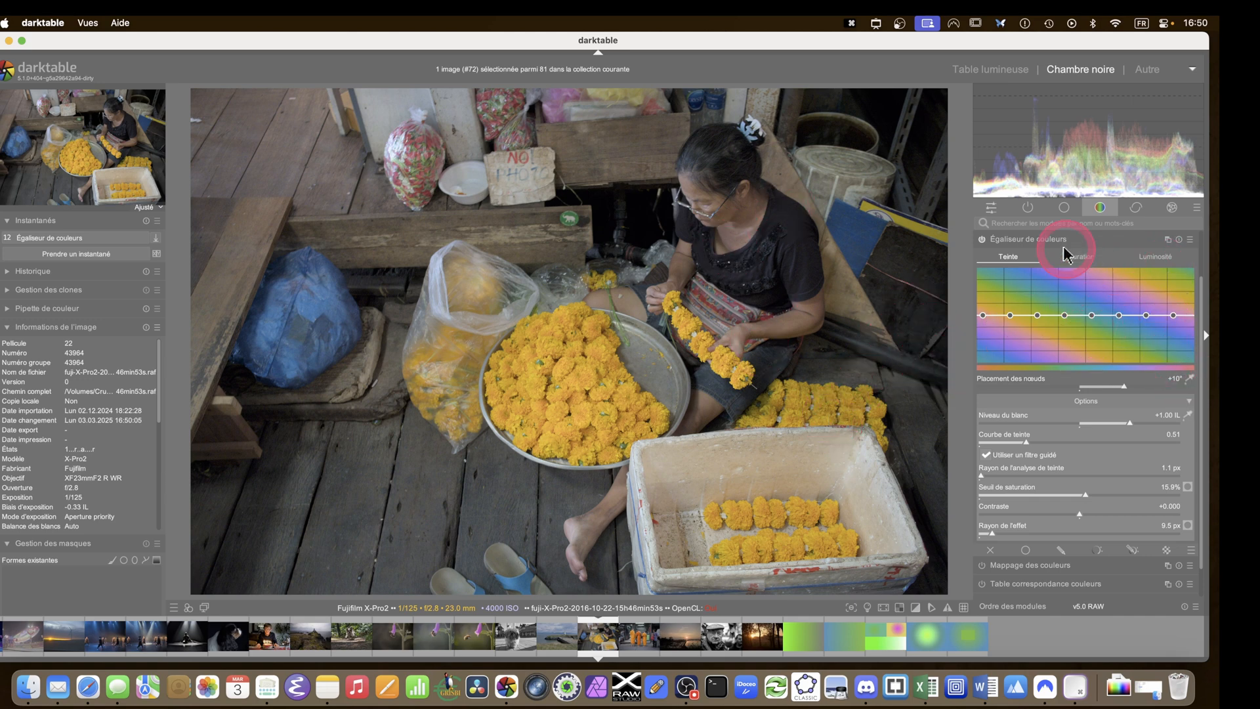
{"action": "left_click", "coordinate": [1155, 256]}
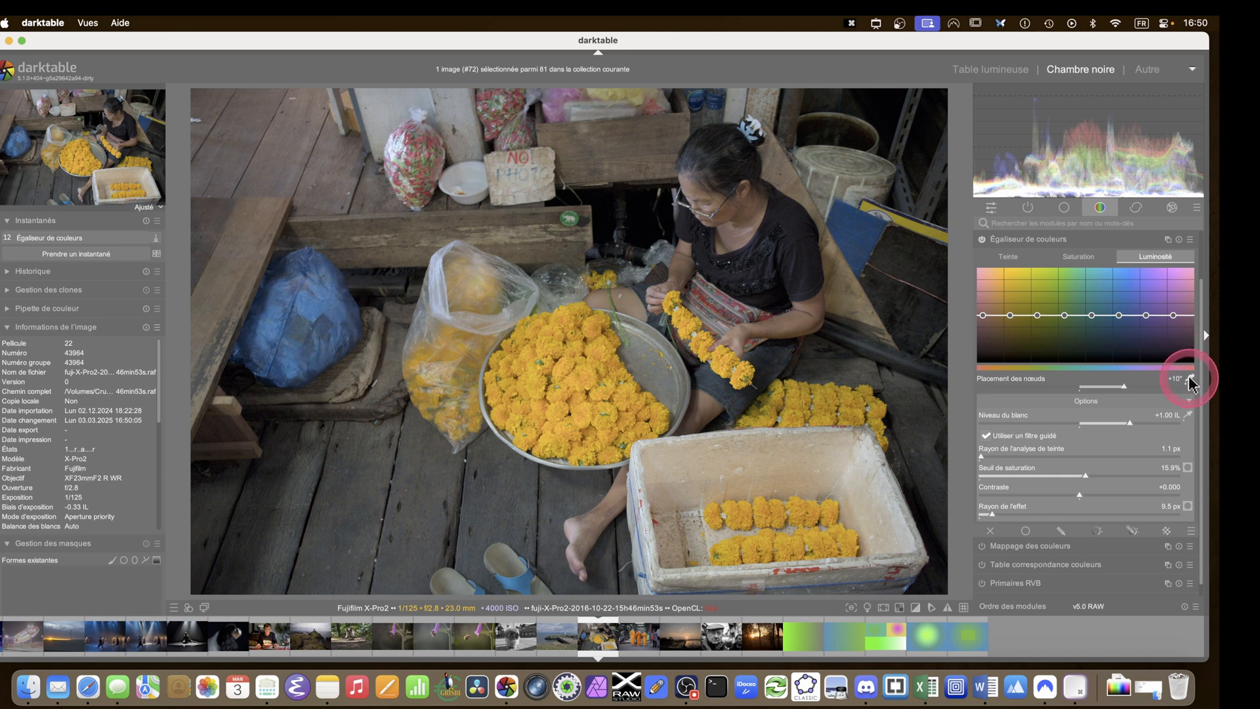
{"action": "left_click", "coordinate": [1190, 381]}
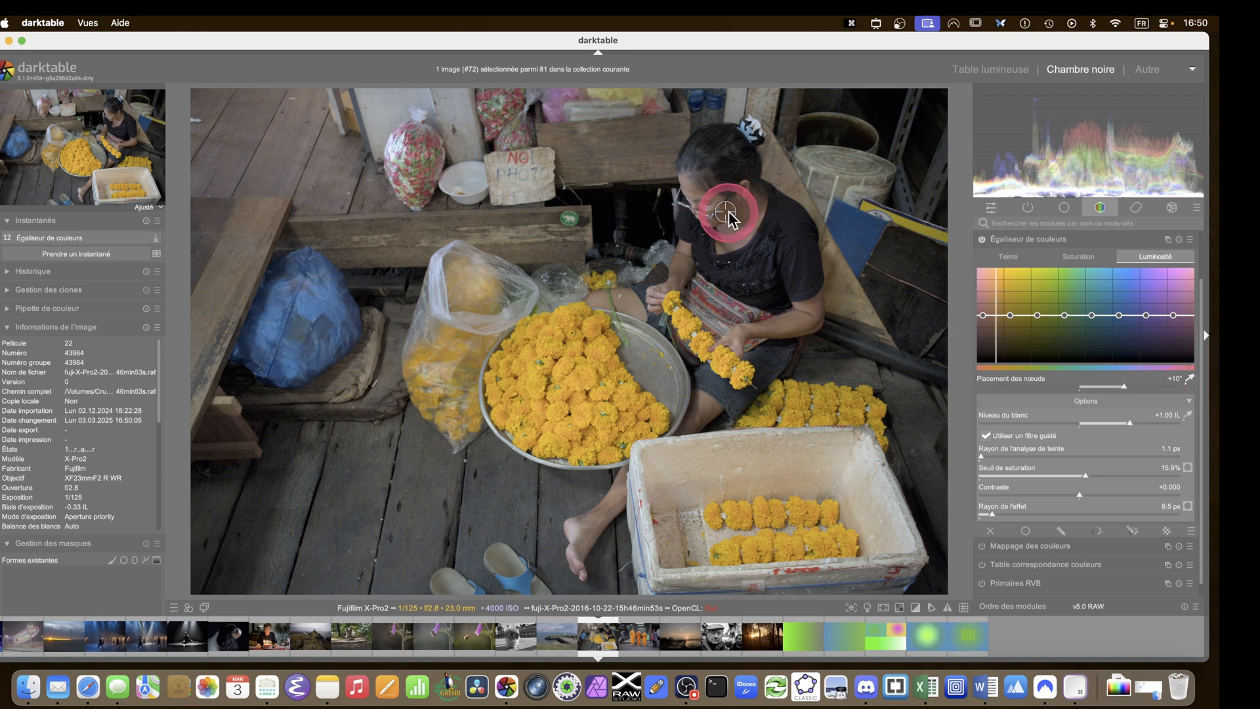
{"action": "mouse_move", "coordinate": [729, 216]}
{"action": "left_mouse_down"}
{"action": "mouse_move", "coordinate": [693, 197]}
{"action": "mouse_move", "coordinate": [720, 213]}
{"action": "left_mouse_up"}
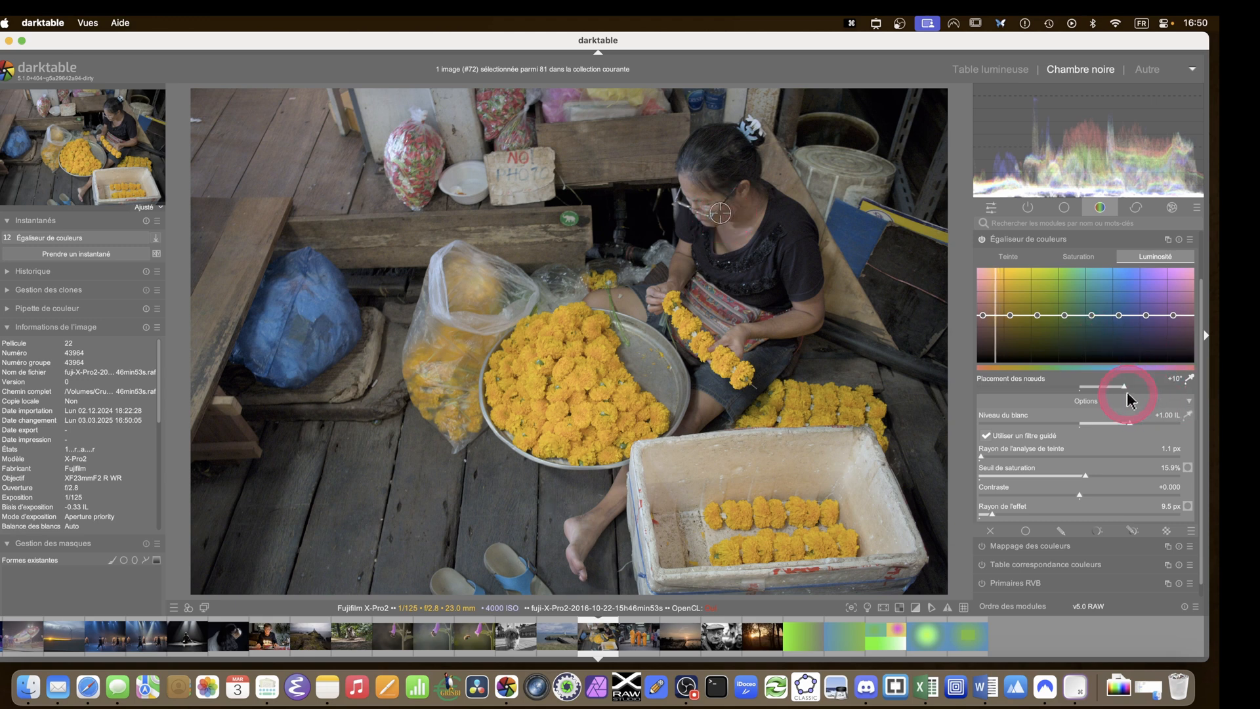
{"action": "left_click_drag", "start_coordinate": [1124, 391], "coordinate": [1023, 390]}
Raise the skin-tone node on the luminosity curve and slightly on the saturation curve
{"action": "left_click_drag", "start_coordinate": [997, 315], "coordinate": [995, 290]}
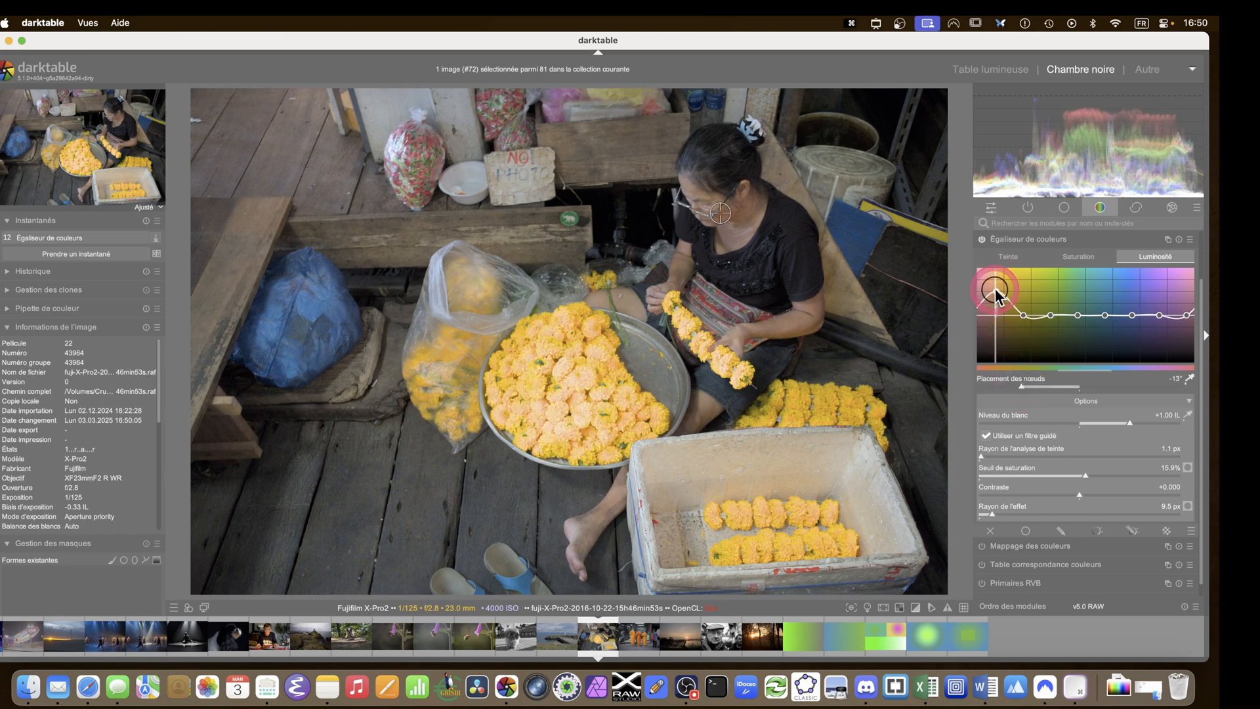
{"action": "left_click", "coordinate": [1079, 256]}
{"action": "left_click_drag", "start_coordinate": [997, 313], "coordinate": [995, 302]}
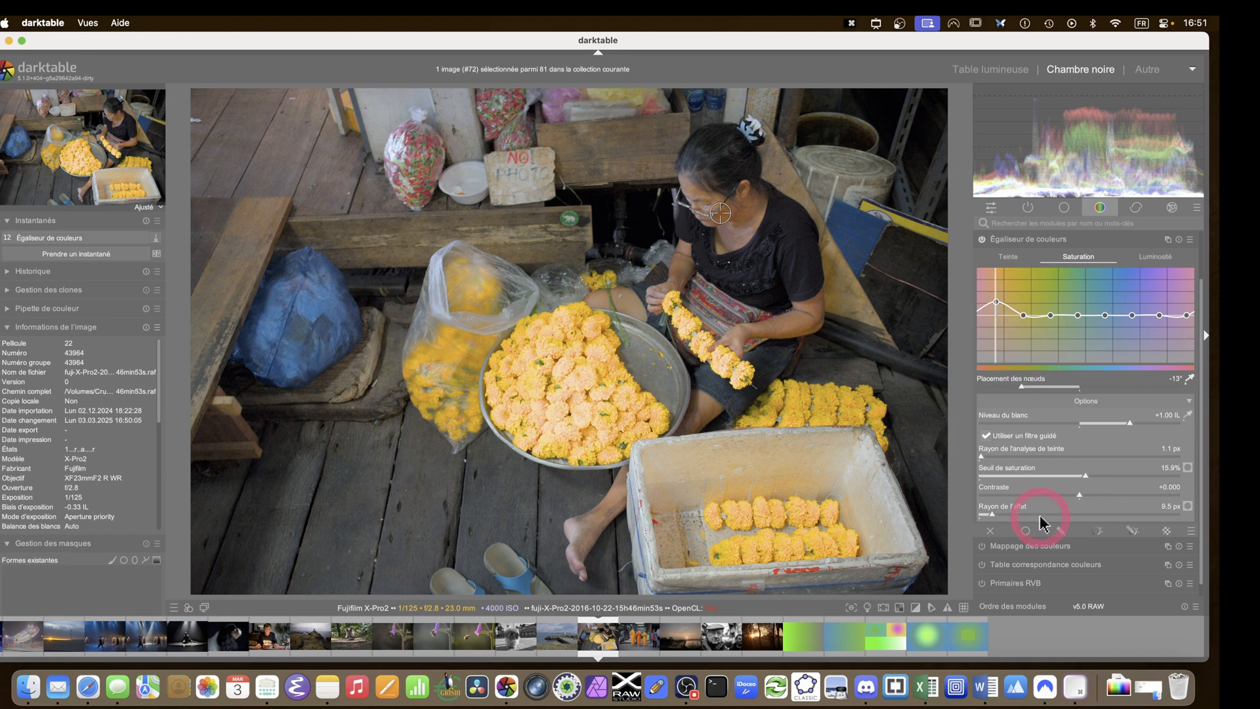
Enable the uniform blending mask for the color equalizer and turn it off again
{"action": "left_click", "coordinate": [1026, 529]}
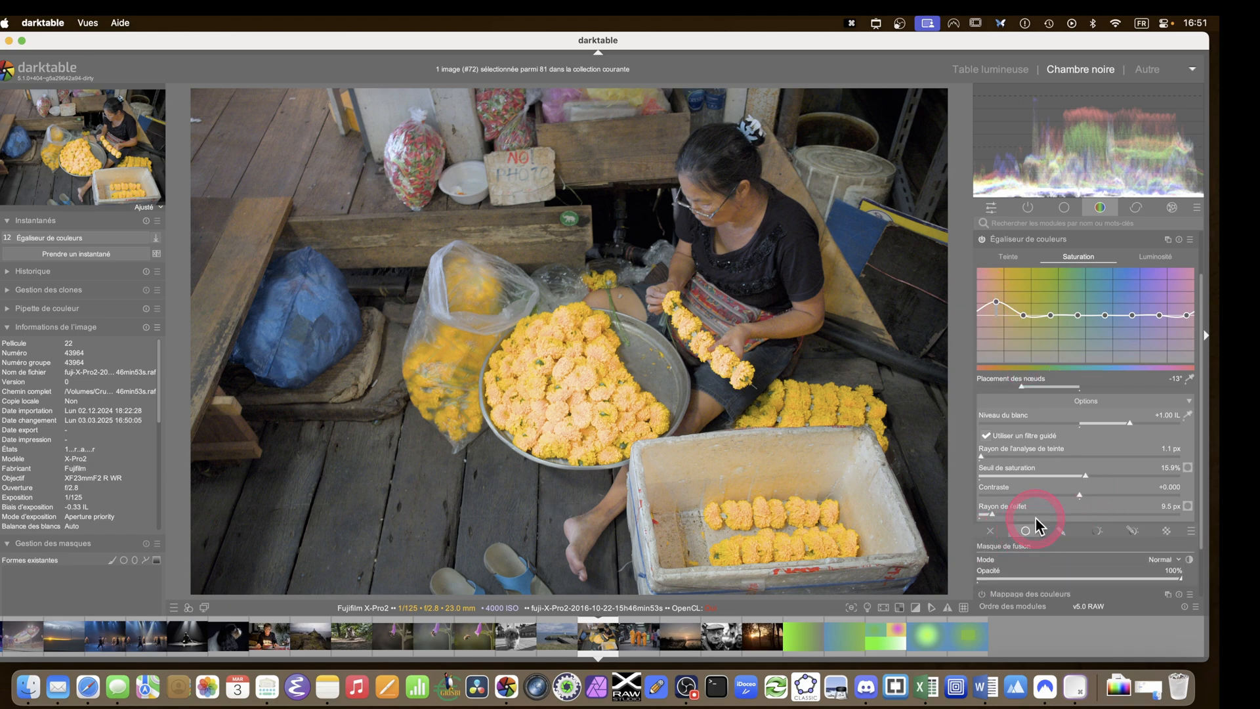
{"action": "scroll", "coordinate": [1036, 525], "scroll_direction": "down", "scroll_amount": 2}
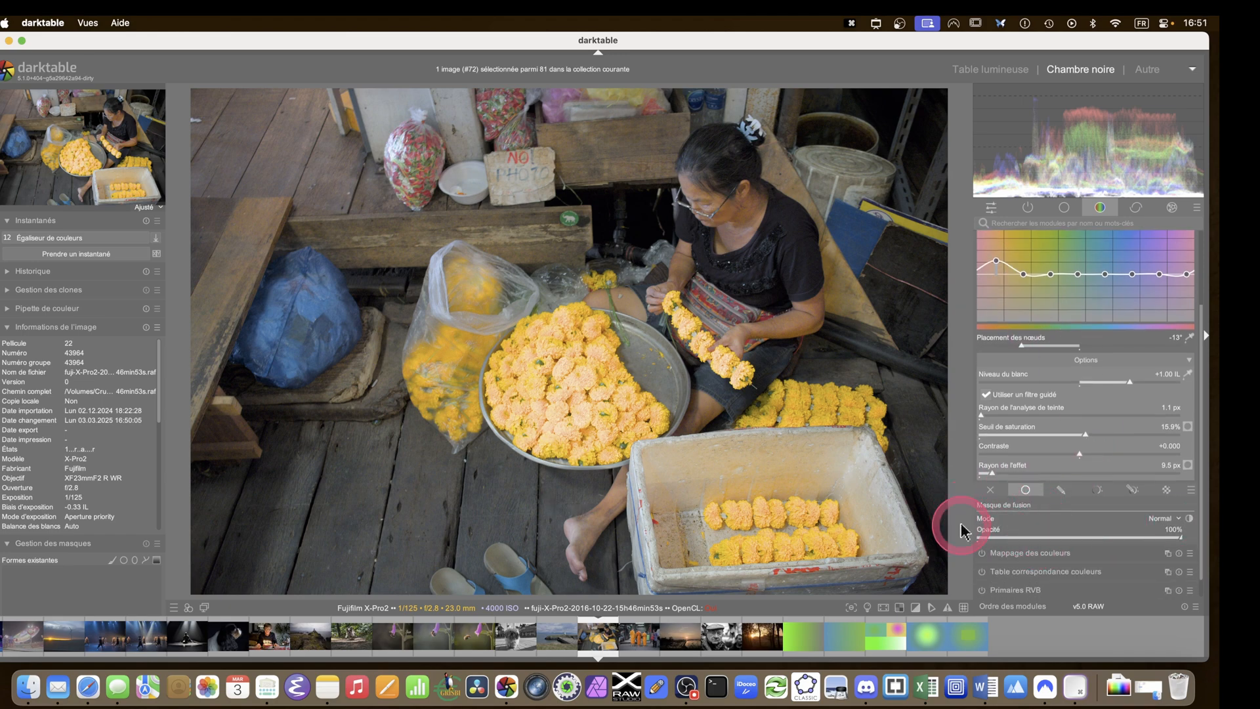
{"action": "left_click", "coordinate": [990, 490]}
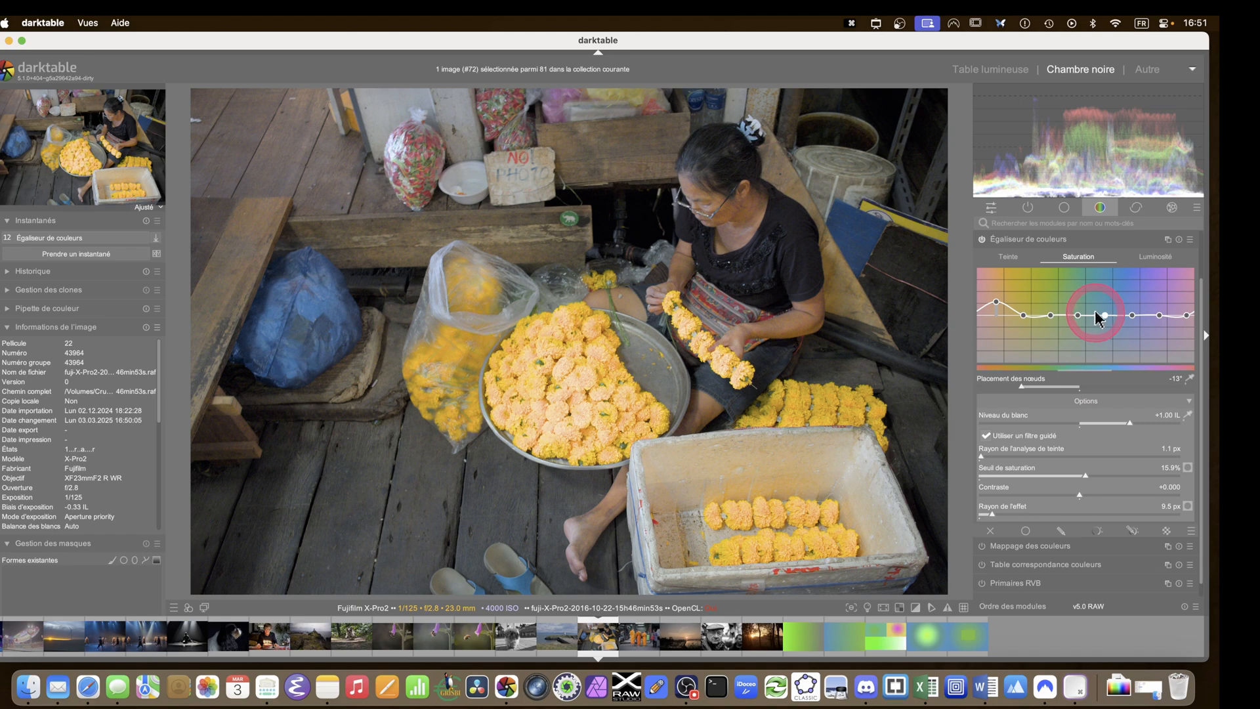
Examine the woman's face up close with the color equalizer switched off and on
{"action": "scroll", "coordinate": [699, 232], "scroll_direction": "up", "scroll_amount": 5}
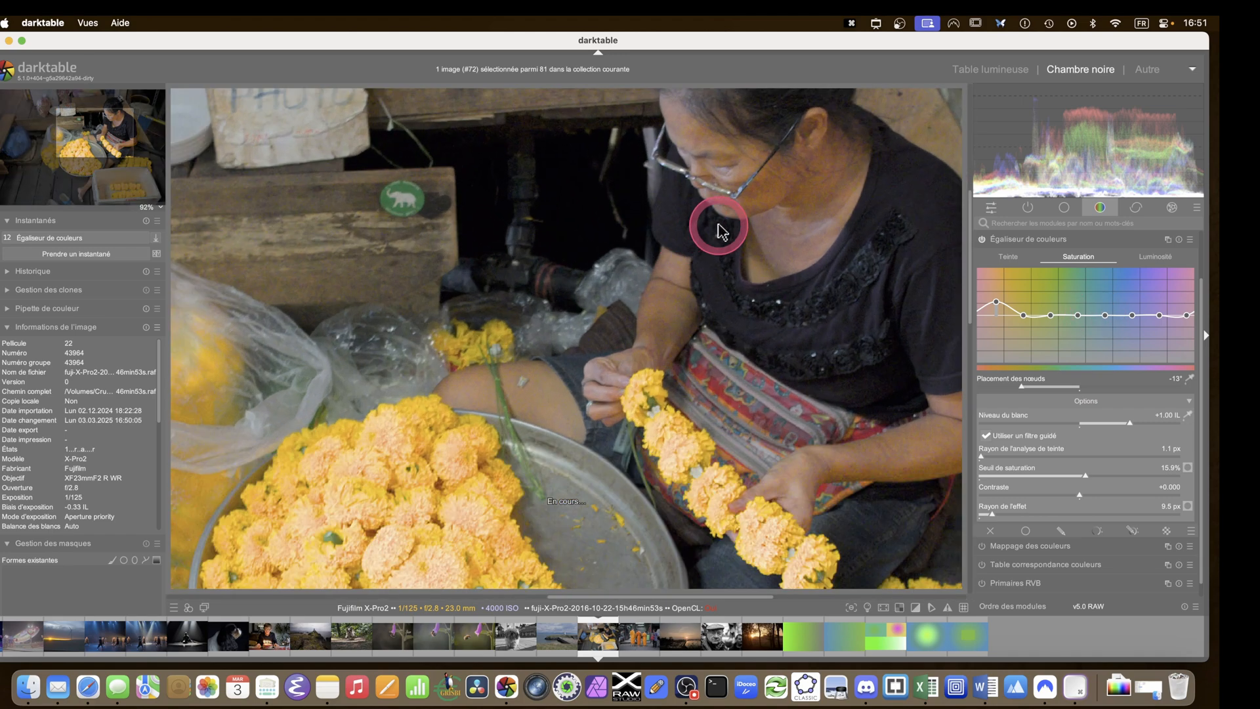
{"action": "scroll", "coordinate": [765, 227], "scroll_direction": "up", "scroll_amount": 1}
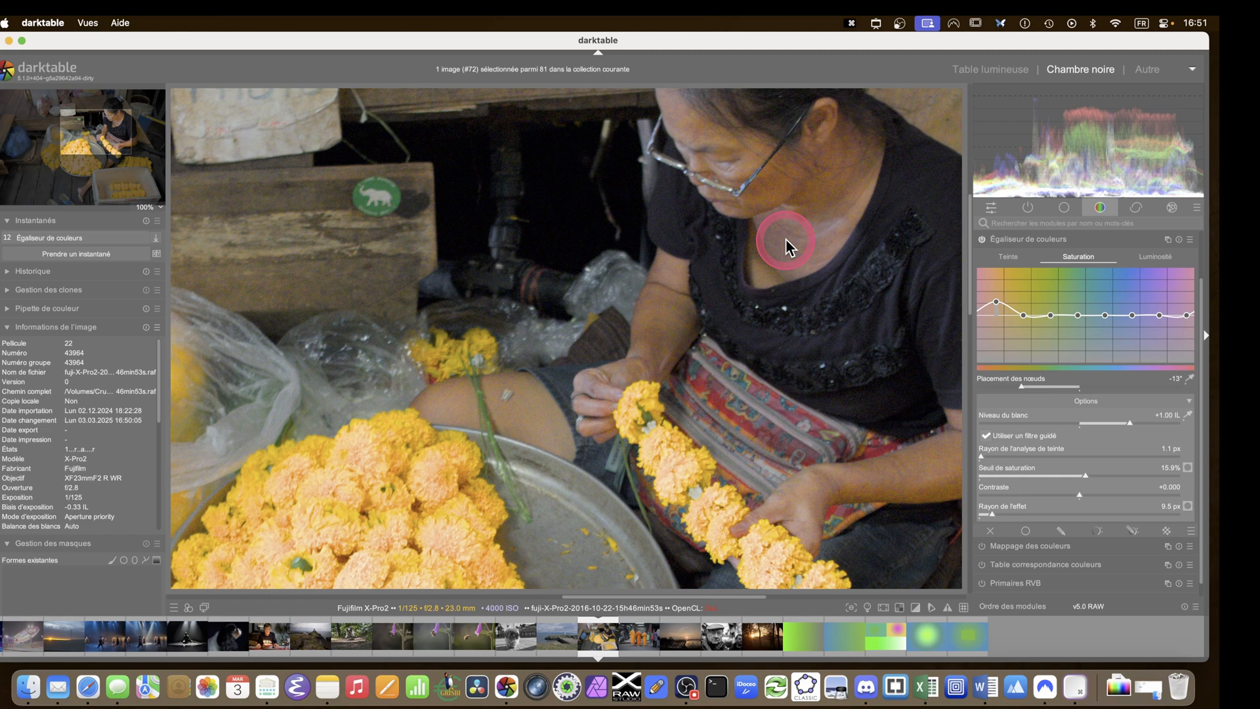
{"action": "scroll", "coordinate": [796, 230], "scroll_direction": "up", "scroll_amount": 5}
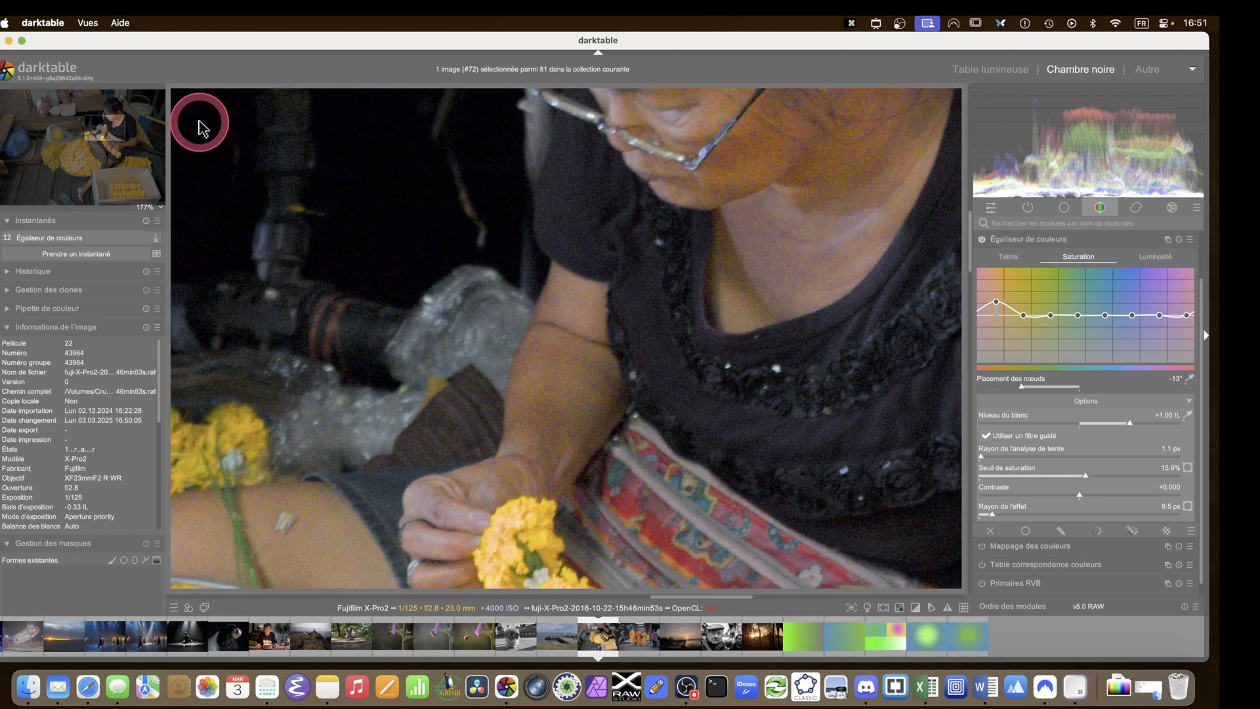
{"action": "left_click_drag", "start_coordinate": [99, 120], "coordinate": [108, 125]}
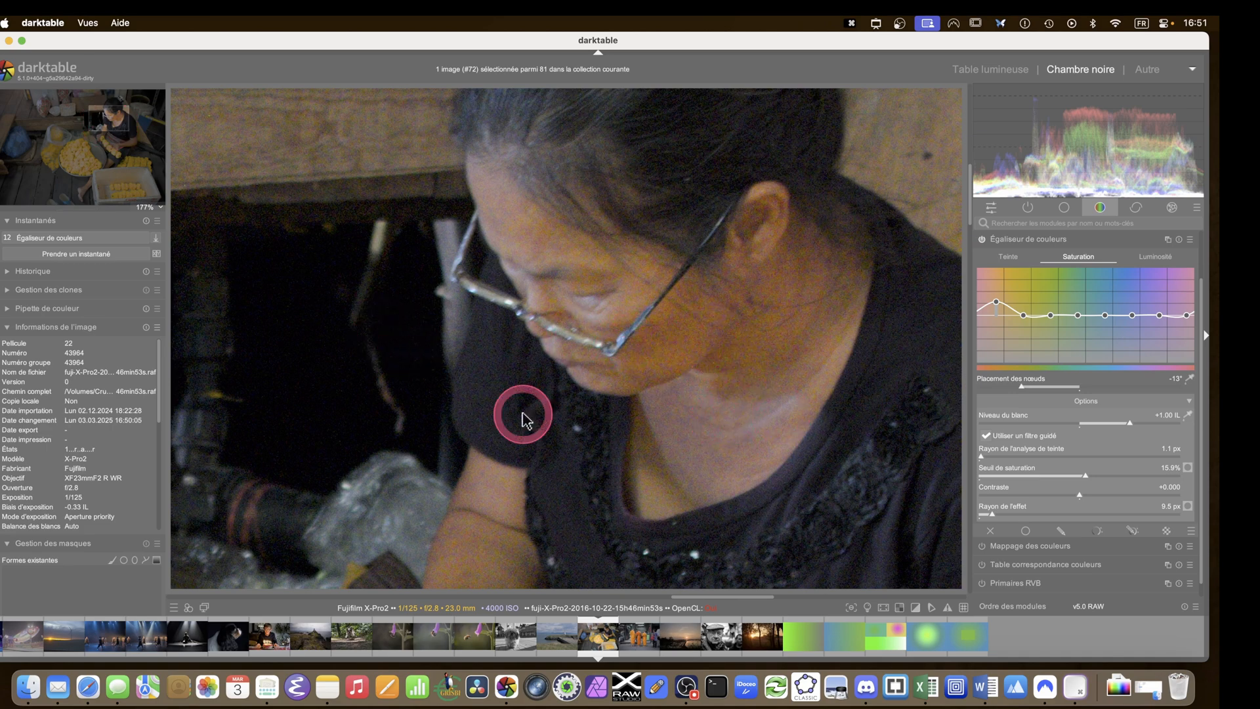
{"action": "left_click", "coordinate": [982, 239]}
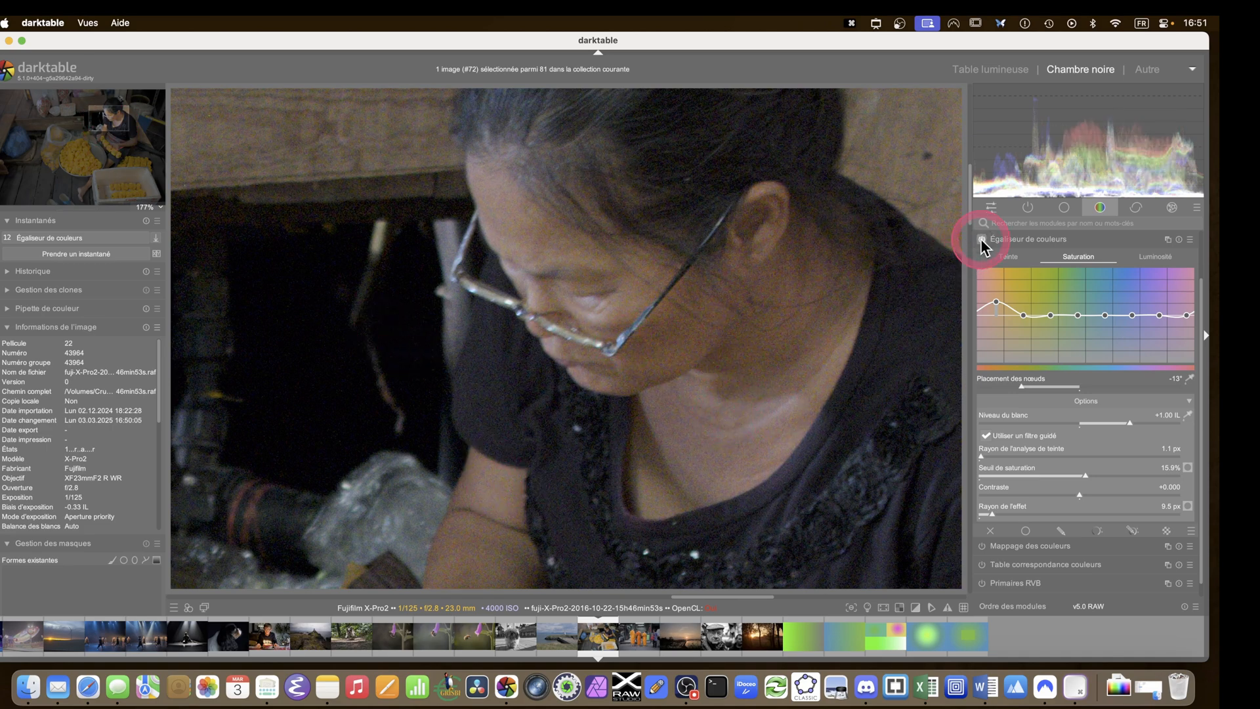
{"action": "left_click", "coordinate": [982, 239]}
{"action": "left_click", "coordinate": [982, 239]}
{"action": "left_click", "coordinate": [982, 239]}
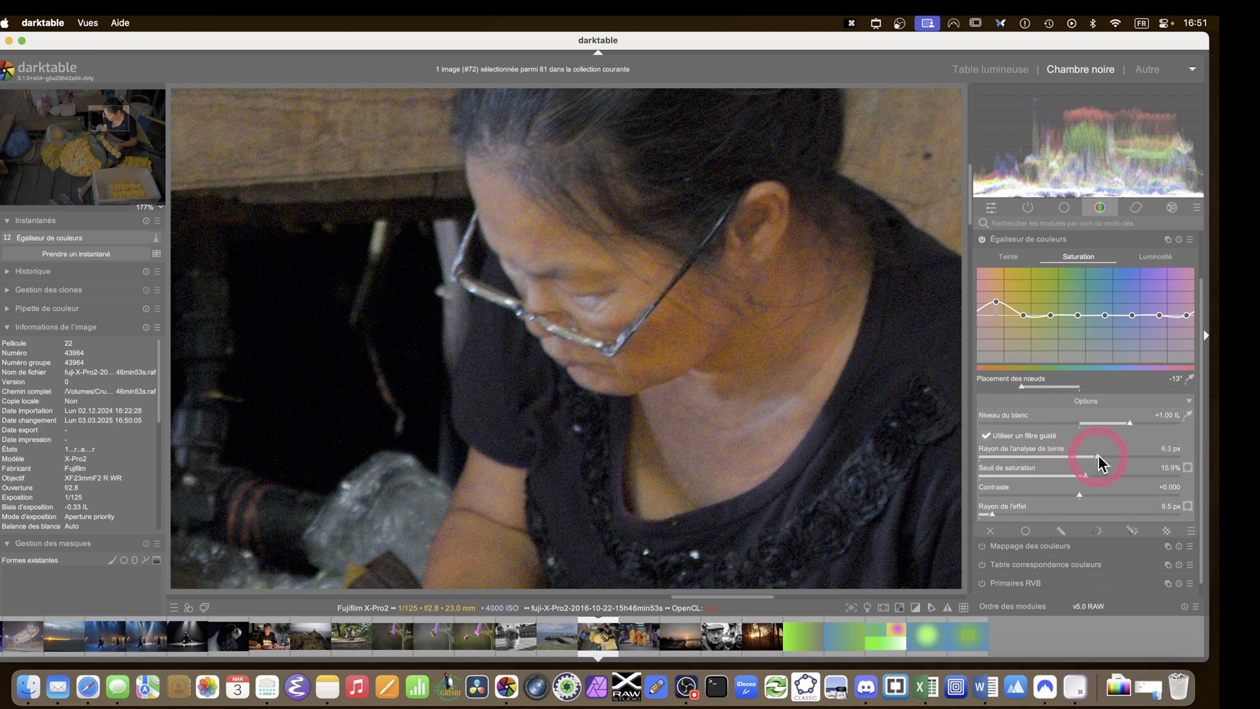
Try hue analysis radii of 6.3 and 1.7 px and effect radii of 111.4 and 1.0 px on the face
{"action": "left_click", "coordinate": [1154, 515]}
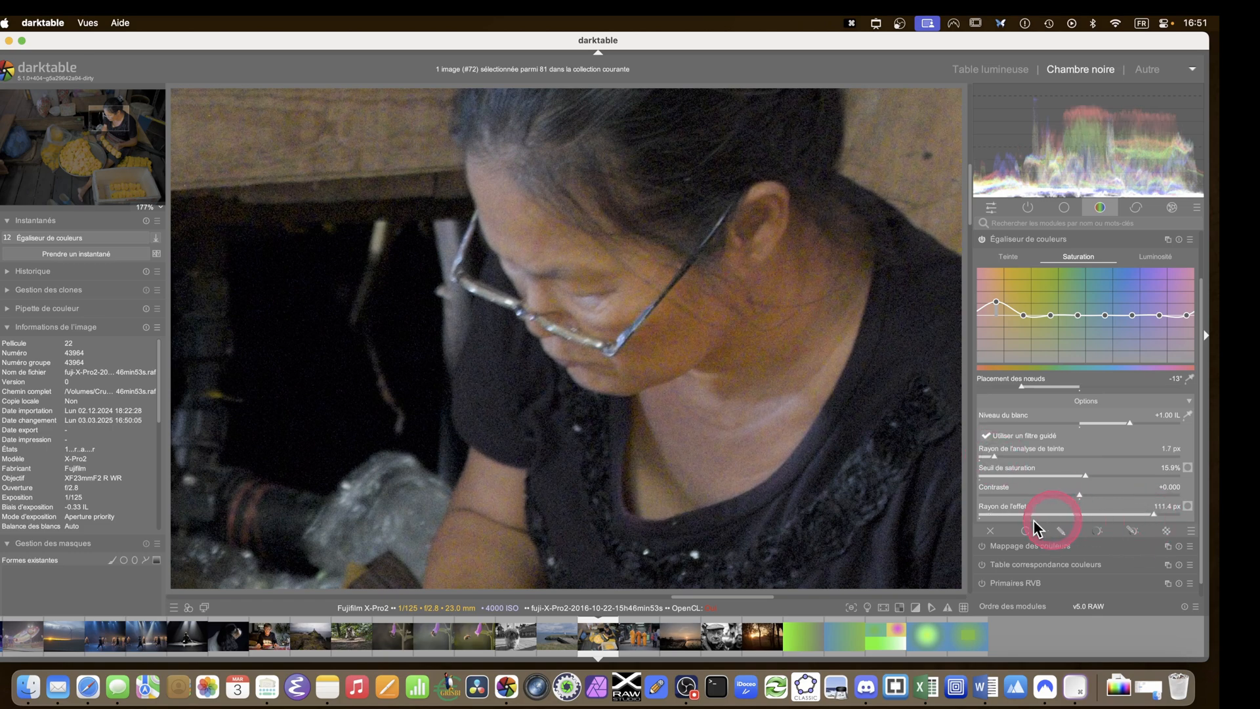
{"action": "left_click_drag", "start_coordinate": [1014, 513], "coordinate": [977, 522]}
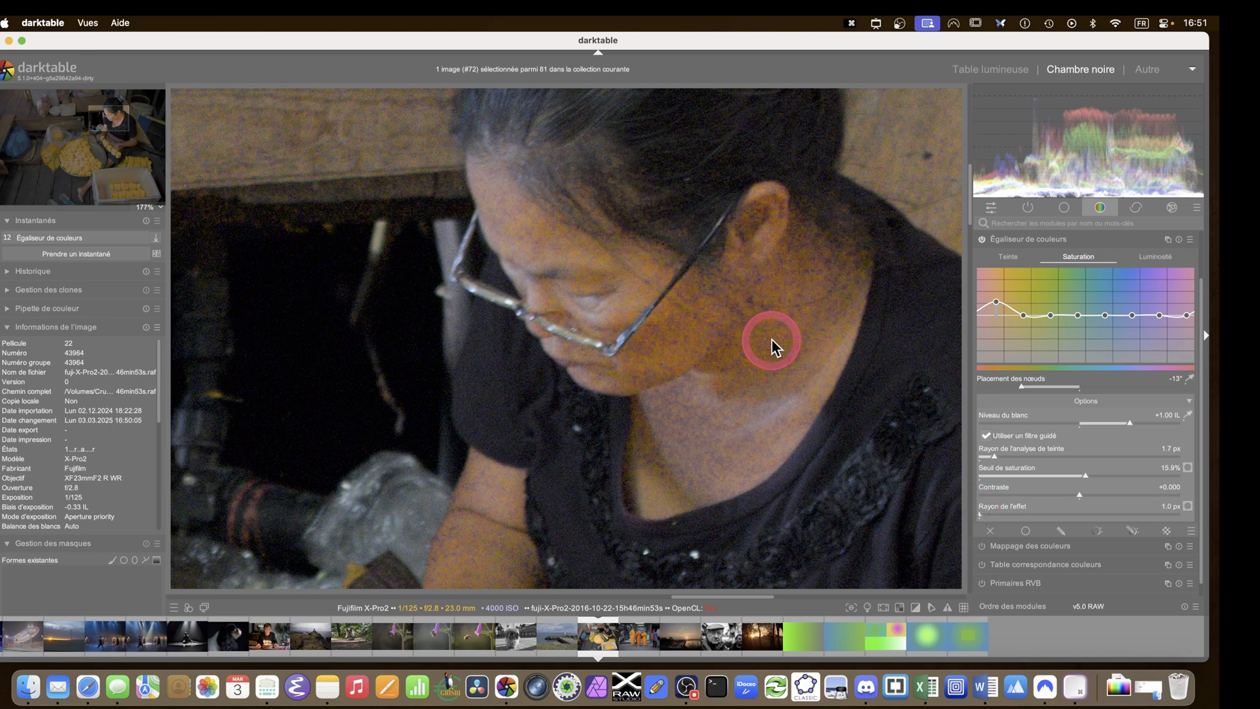
Enable profiled noise reduction and return to the color equalizer
{"action": "left_click", "coordinate": [1138, 208]}
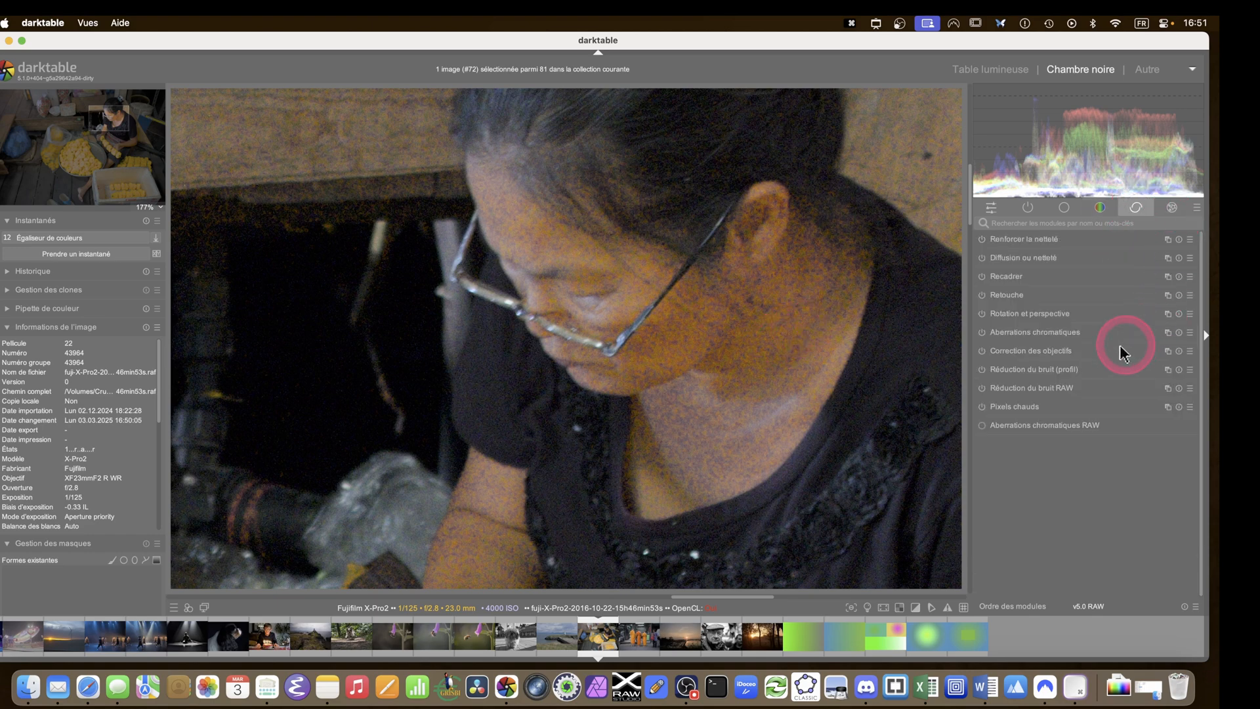
{"action": "left_click", "coordinate": [983, 370]}
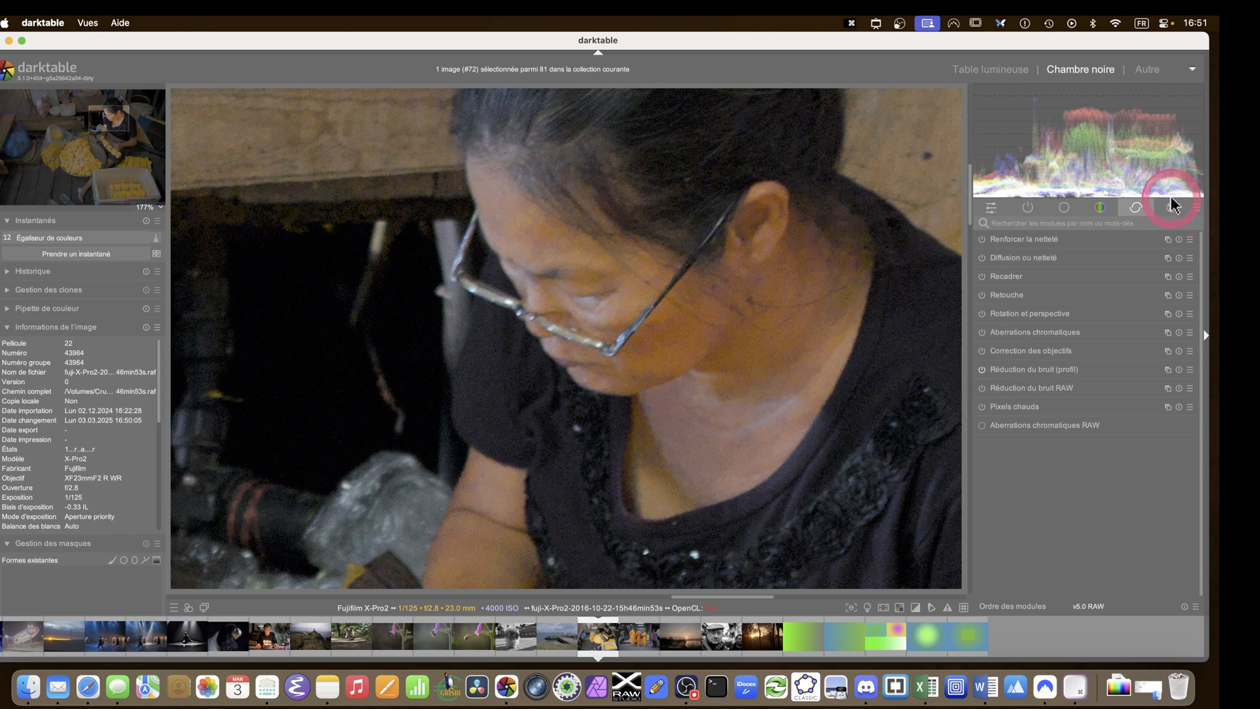
{"action": "left_click", "coordinate": [1100, 208]}
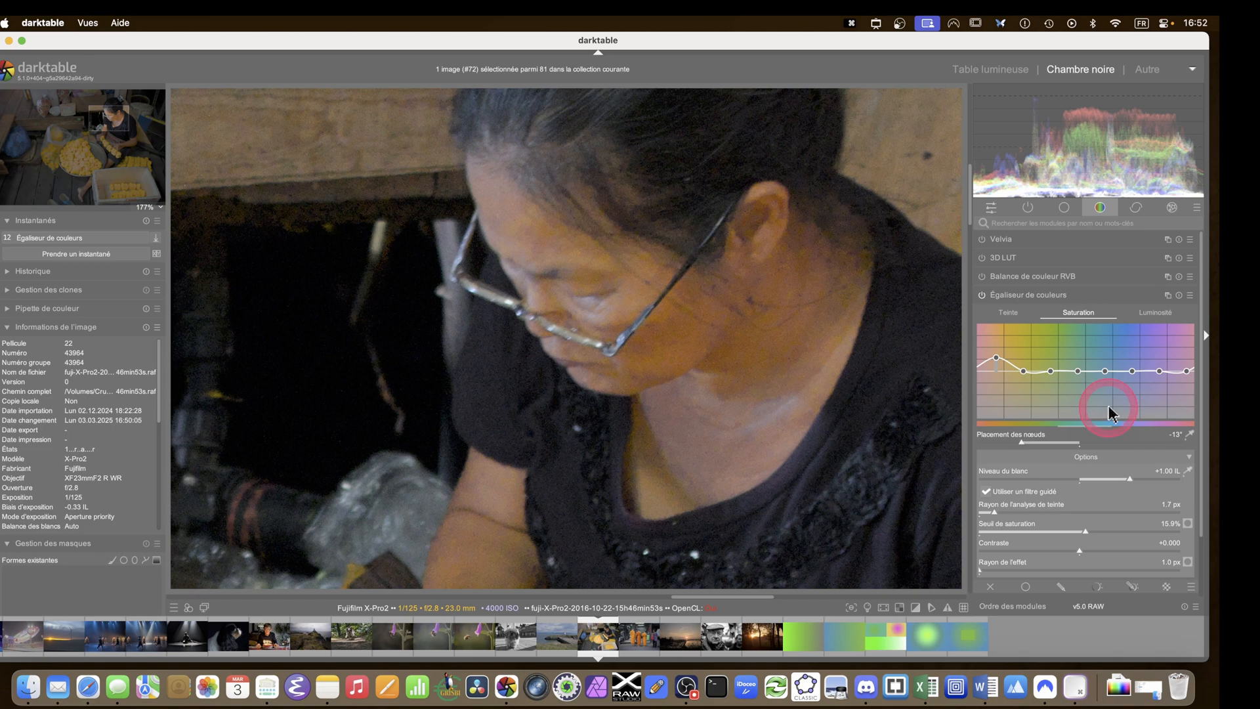
Set the effect radius to 7.1 px and the hue analysis radius to 9.3 px after trying 9.5 and 10.0 px
{"action": "scroll", "coordinate": [1035, 464], "scroll_direction": "down", "scroll_amount": 2}
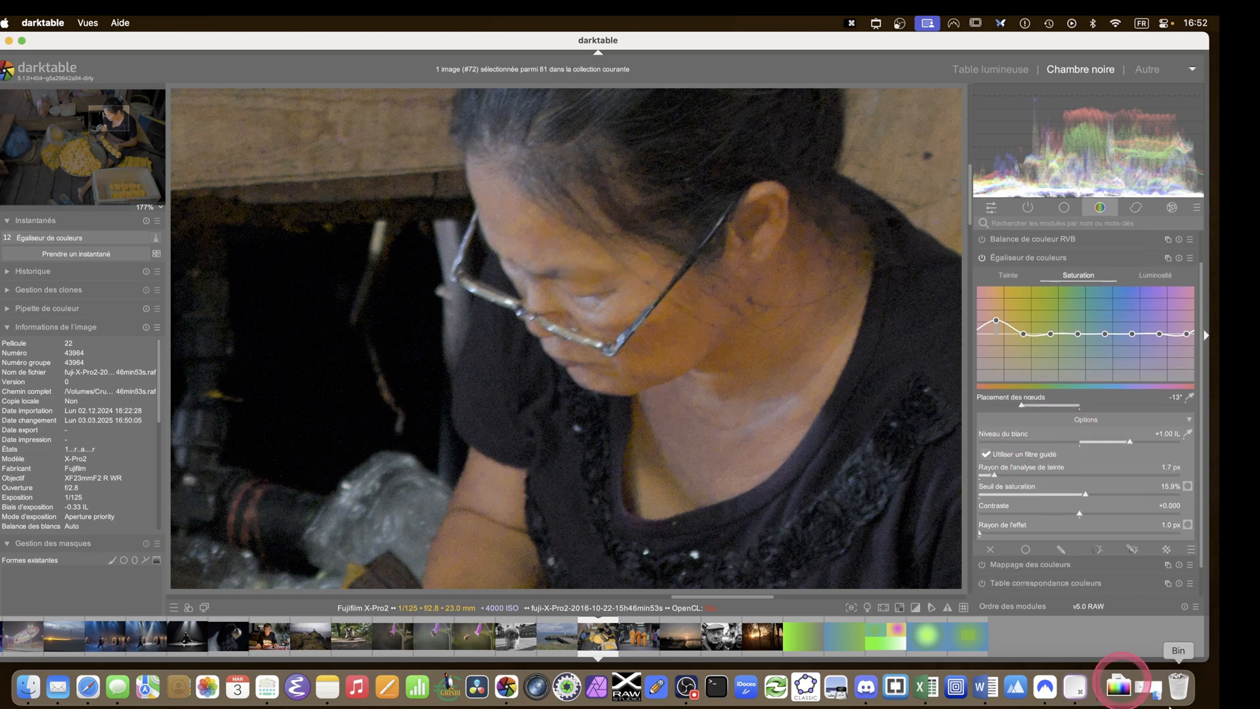
{"action": "mouse_move", "coordinate": [982, 535]}
{"action": "left_mouse_down"}
{"action": "mouse_move", "coordinate": [999, 477]}
{"action": "mouse_move", "coordinate": [1169, 478]}
{"action": "left_mouse_up"}
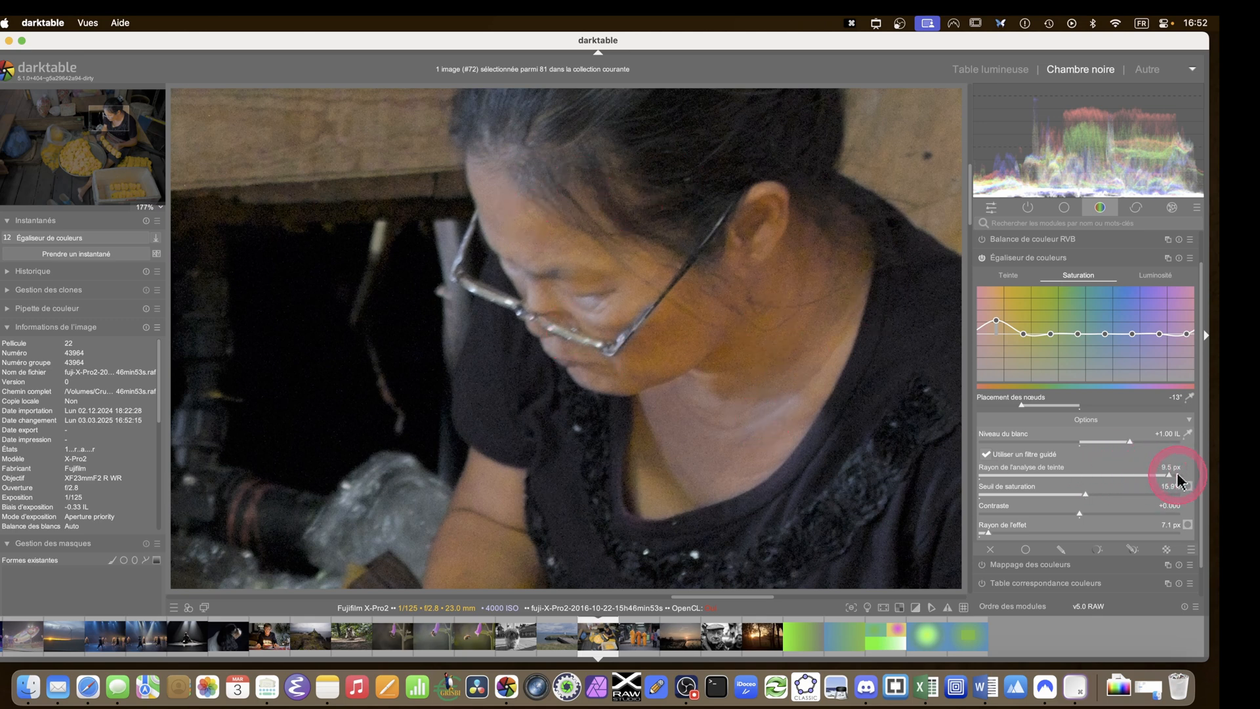
{"action": "mouse_move", "coordinate": [1169, 477]}
{"action": "left_mouse_down"}
{"action": "mouse_move", "coordinate": [995, 481]}
{"action": "mouse_move", "coordinate": [1188, 479]}
{"action": "mouse_move", "coordinate": [889, 483]}
{"action": "mouse_move", "coordinate": [1180, 487]}
{"action": "left_mouse_up"}
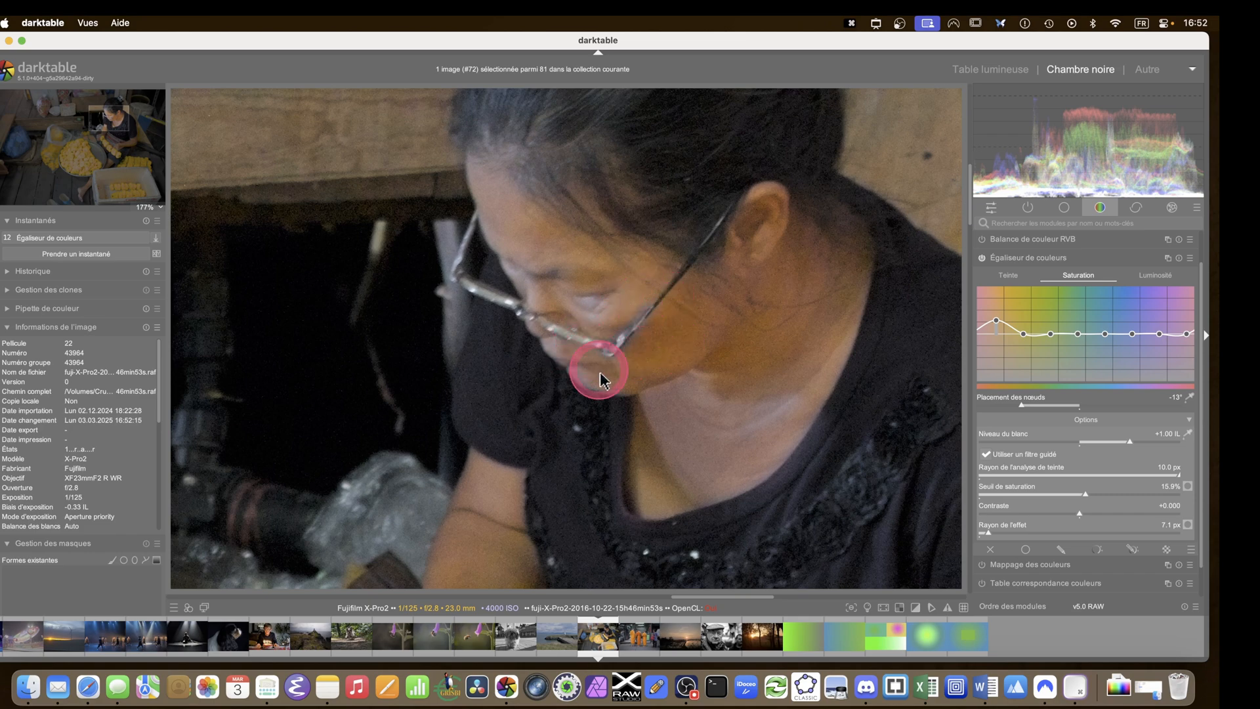
{"action": "left_click_drag", "start_coordinate": [1040, 458], "coordinate": [1166, 481]}
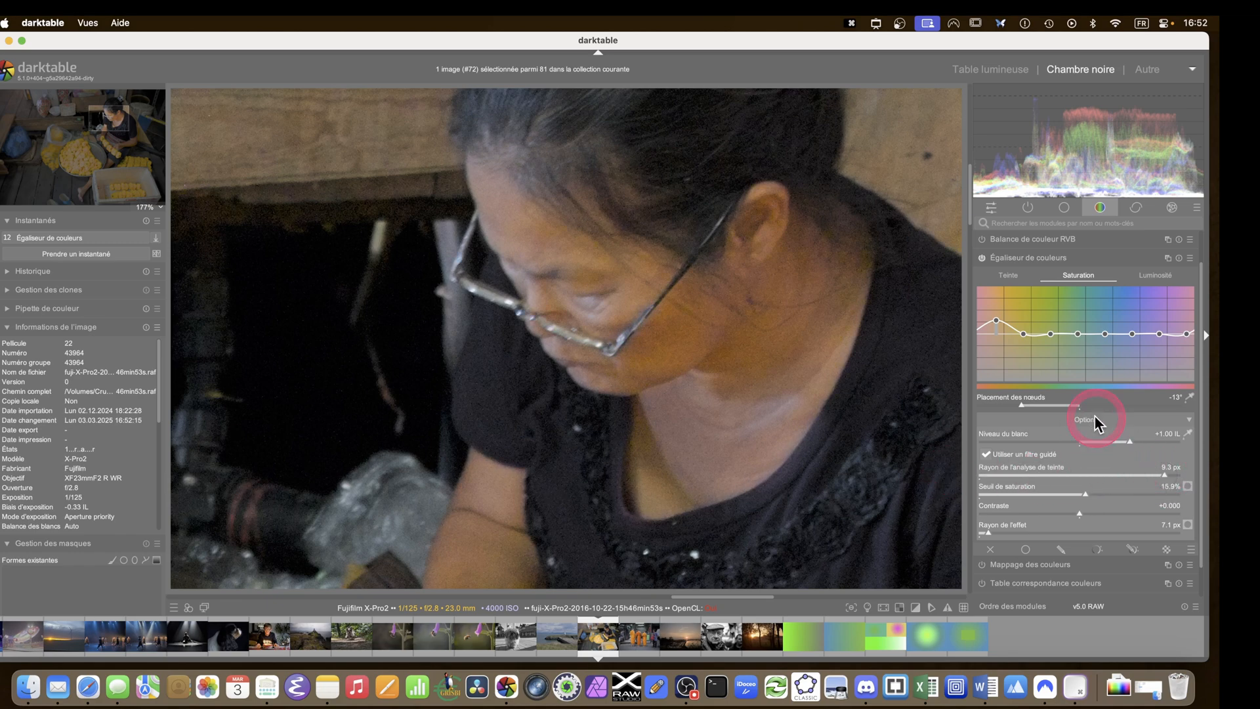
With the saturation mask displayed over the photo, set the saturation threshold to 21.3% and the contrast to -0.745, and hide the mask
{"action": "scroll", "coordinate": [1092, 413], "scroll_direction": "down", "scroll_amount": 1}
{"action": "scroll", "coordinate": [794, 423], "scroll_direction": "down", "scroll_amount": 5}
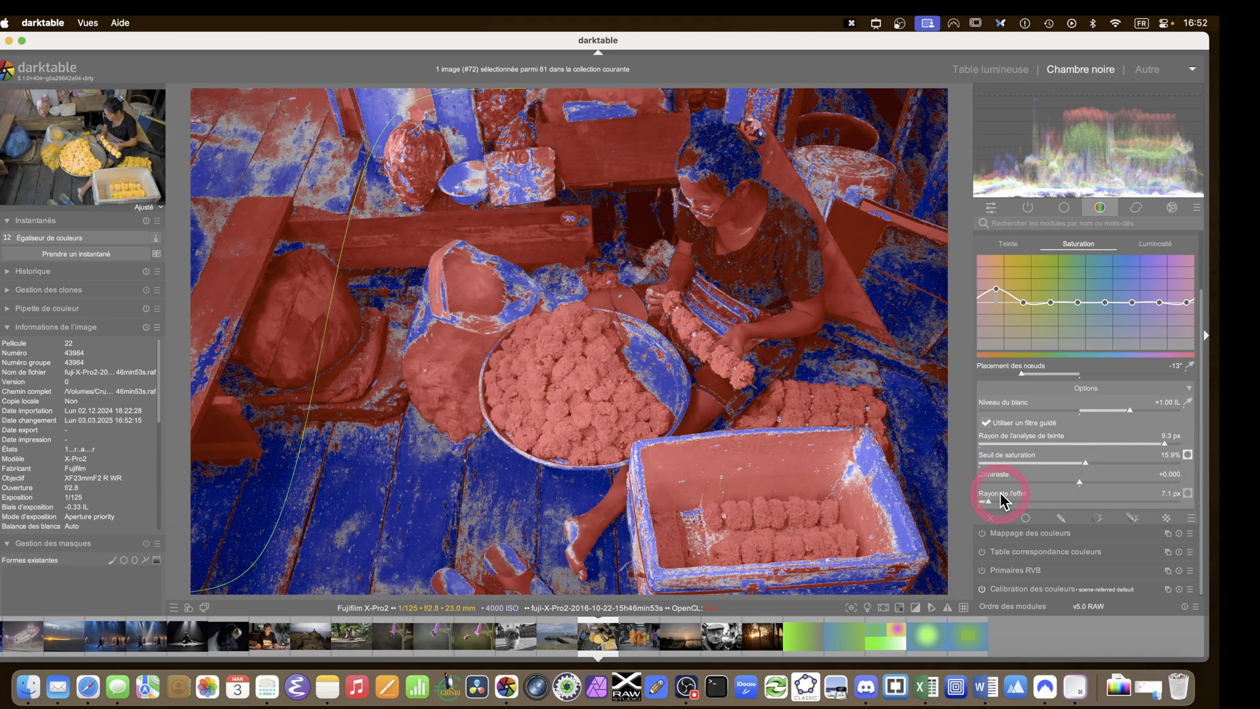
{"action": "left_click_drag", "start_coordinate": [1084, 467], "coordinate": [1121, 466]}
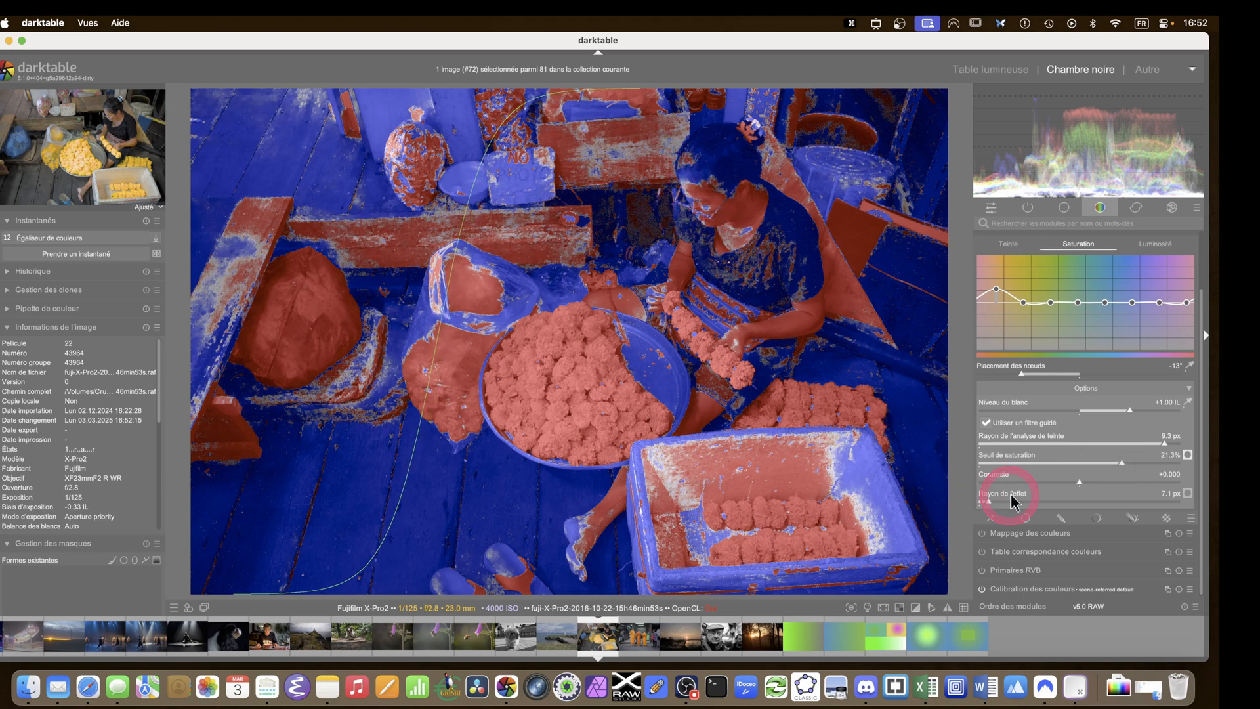
{"action": "left_click_drag", "start_coordinate": [1077, 484], "coordinate": [1007, 487]}
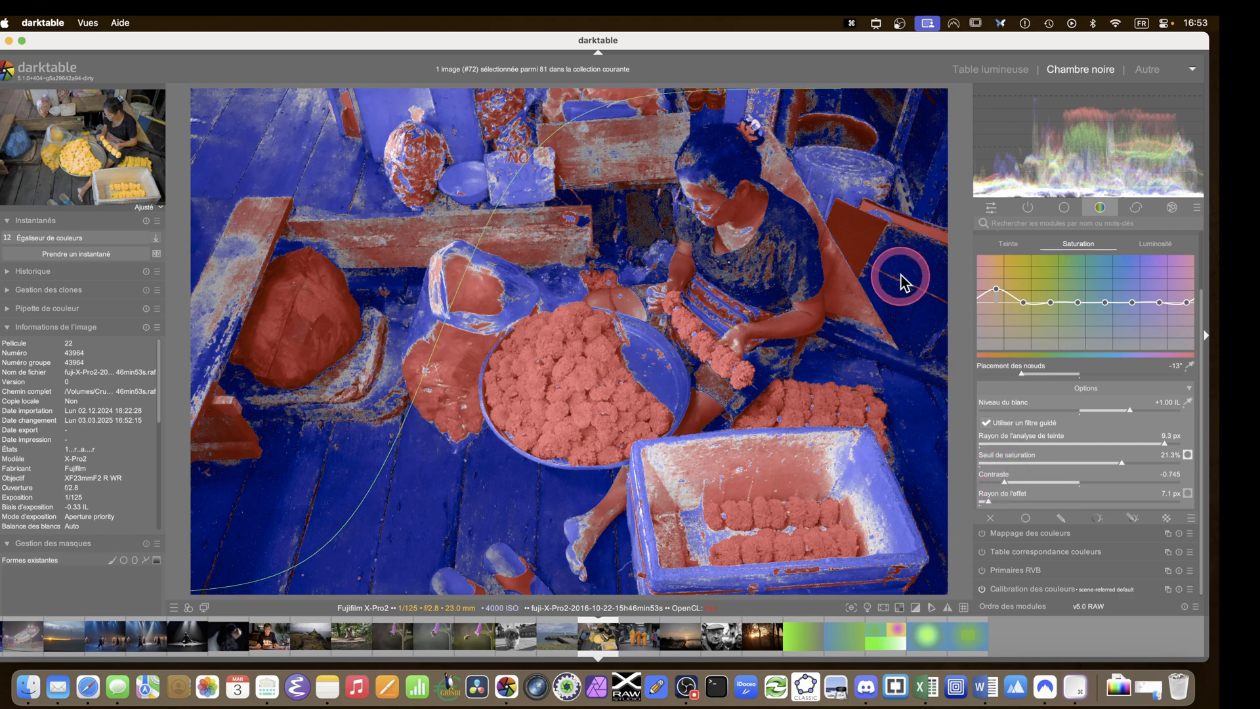
{"action": "scroll", "coordinate": [905, 283], "scroll_direction": "up", "scroll_amount": 1}
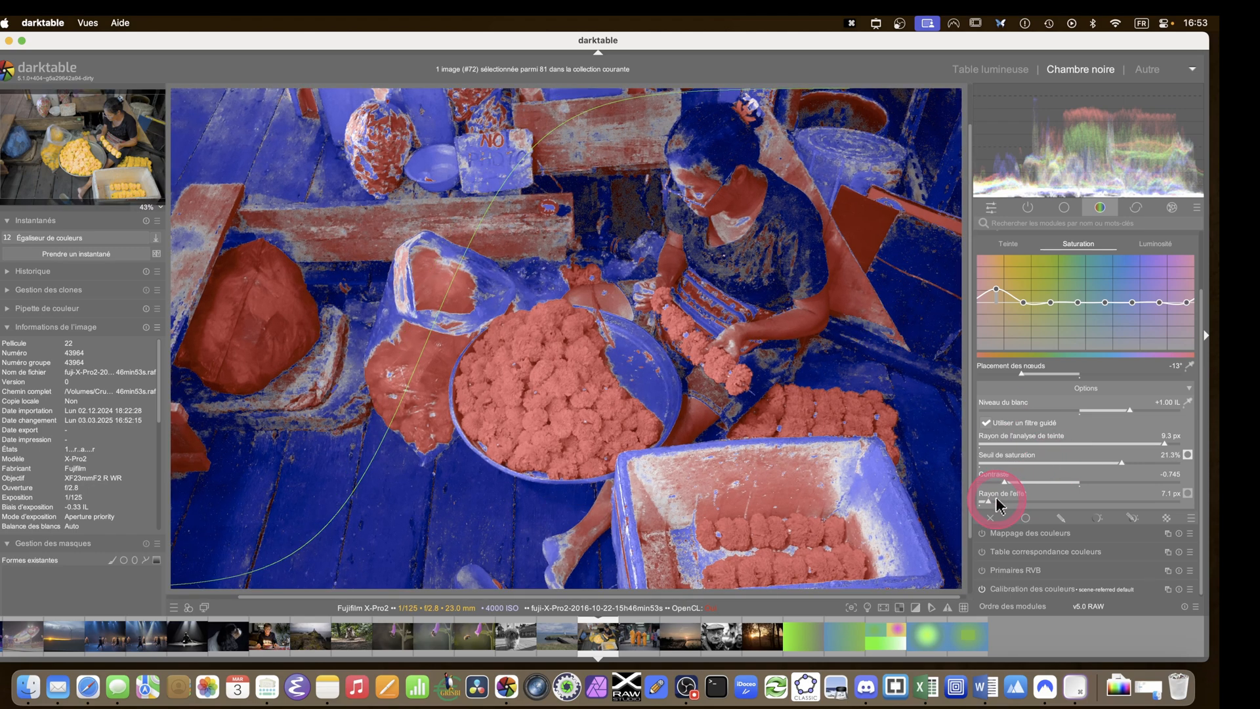
{"action": "left_click", "coordinate": [1187, 454]}
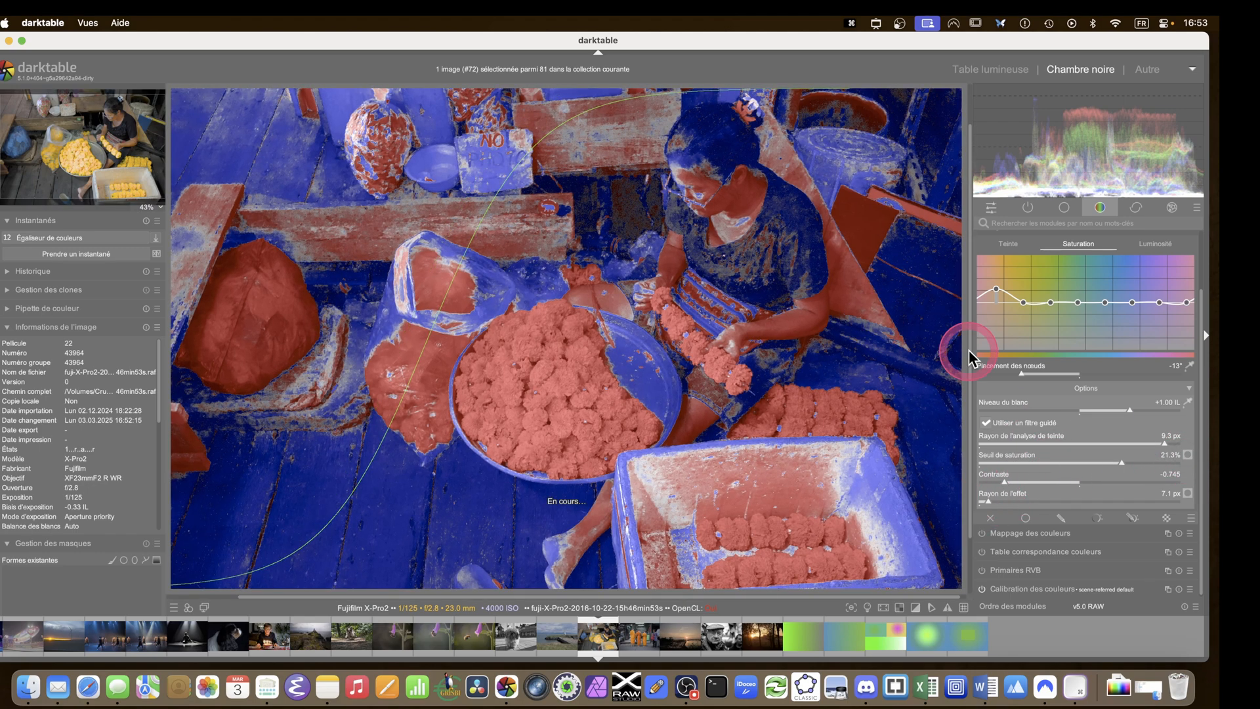
With the effect mask displayed over the flower seller's face, try an effect radius of 99.3 px and hide the mask
{"action": "middle_click", "coordinate": [719, 204]}
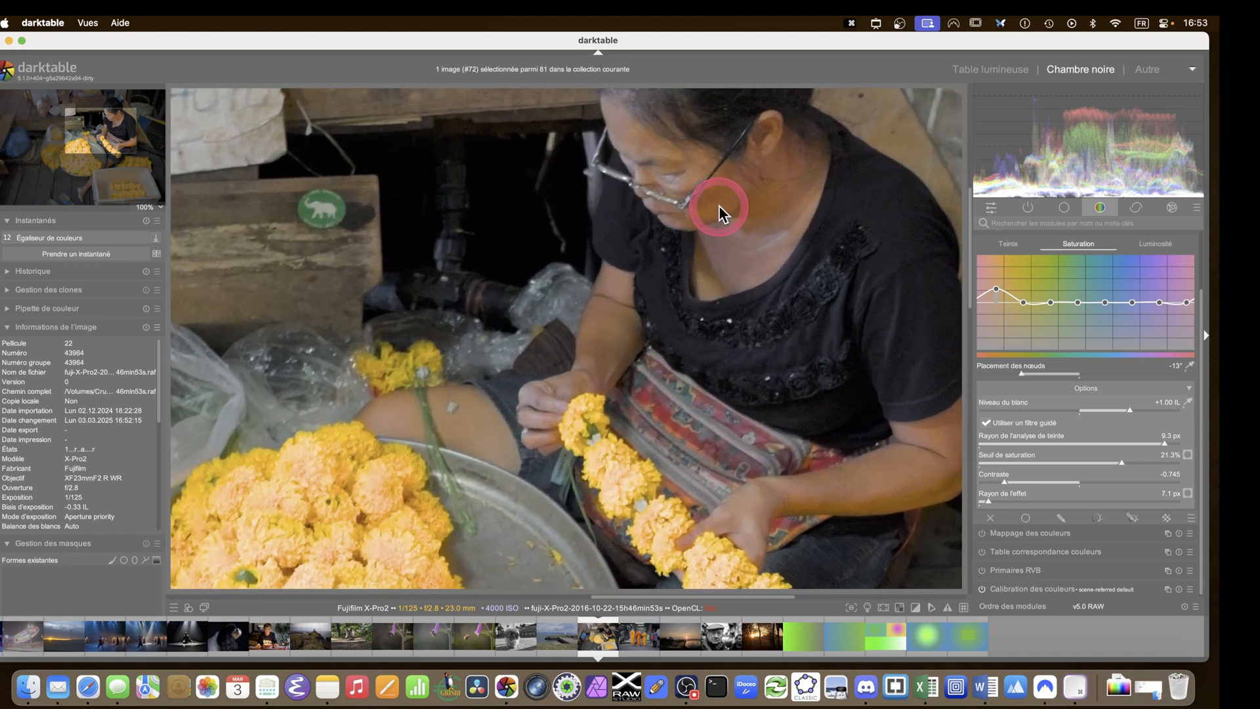
{"action": "left_click_drag", "start_coordinate": [699, 237], "coordinate": [634, 374]}
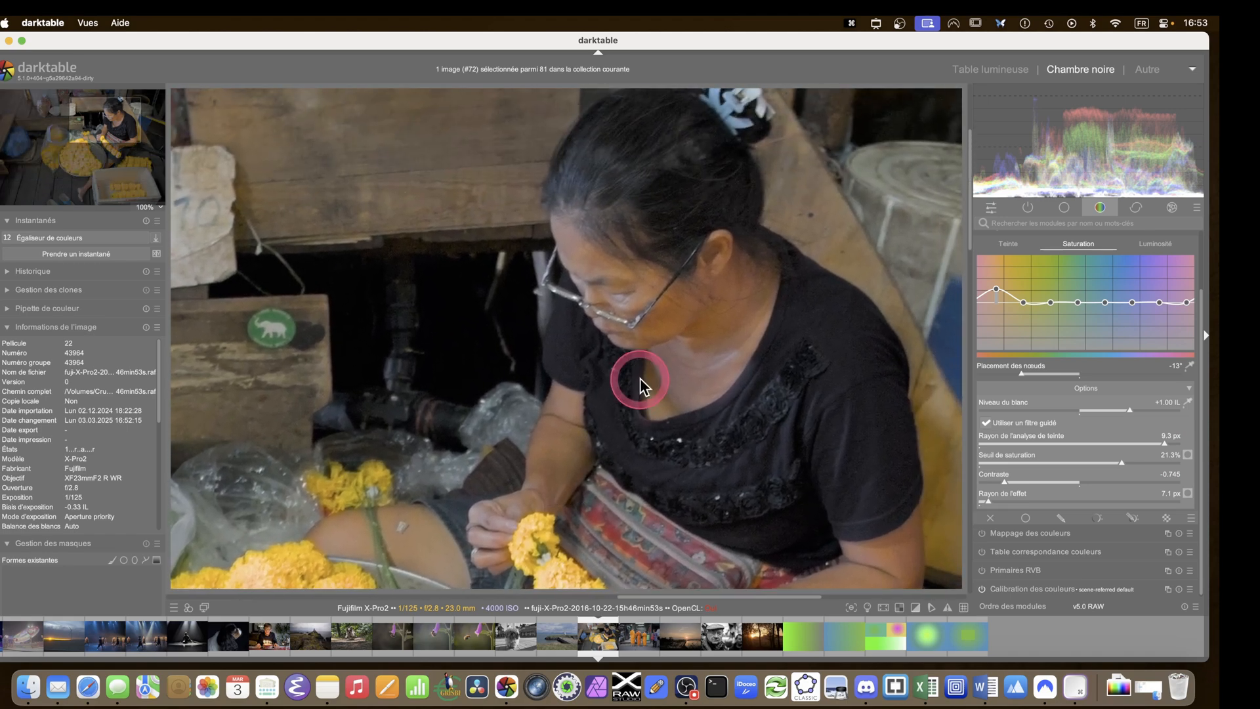
{"action": "scroll", "coordinate": [700, 340], "scroll_direction": "up", "scroll_amount": 3}
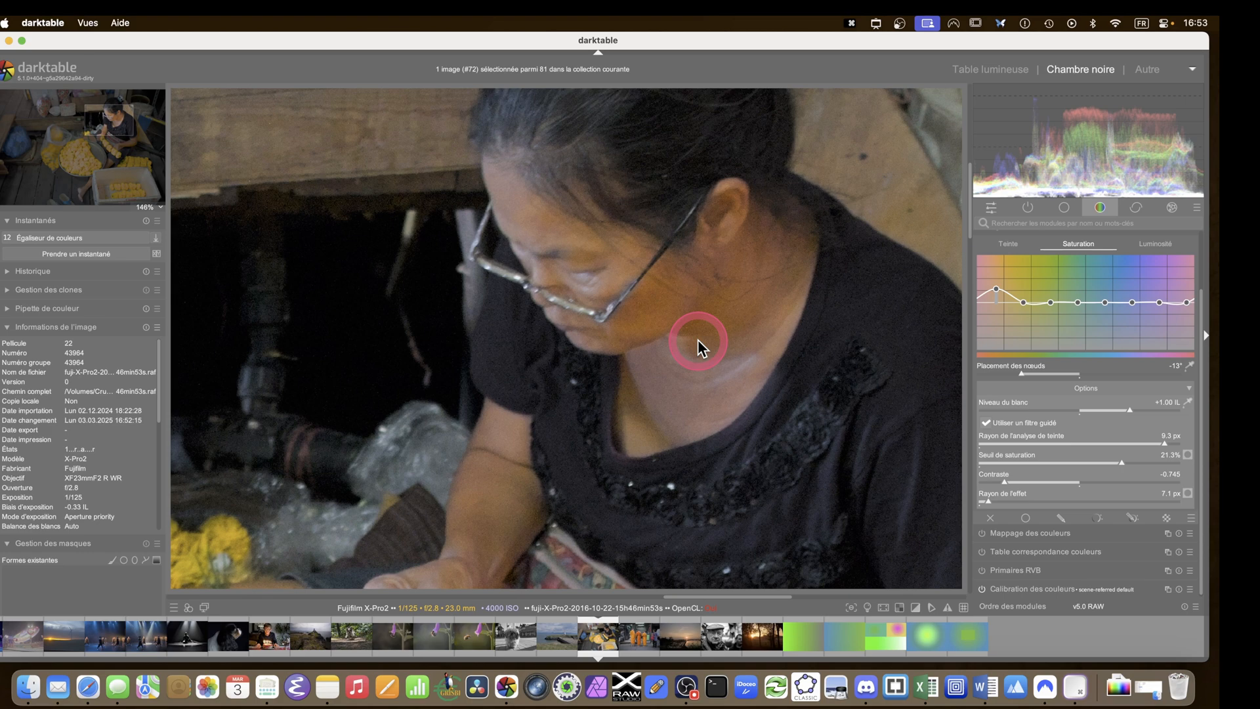
{"action": "left_click_drag", "start_coordinate": [698, 340], "coordinate": [672, 368]}
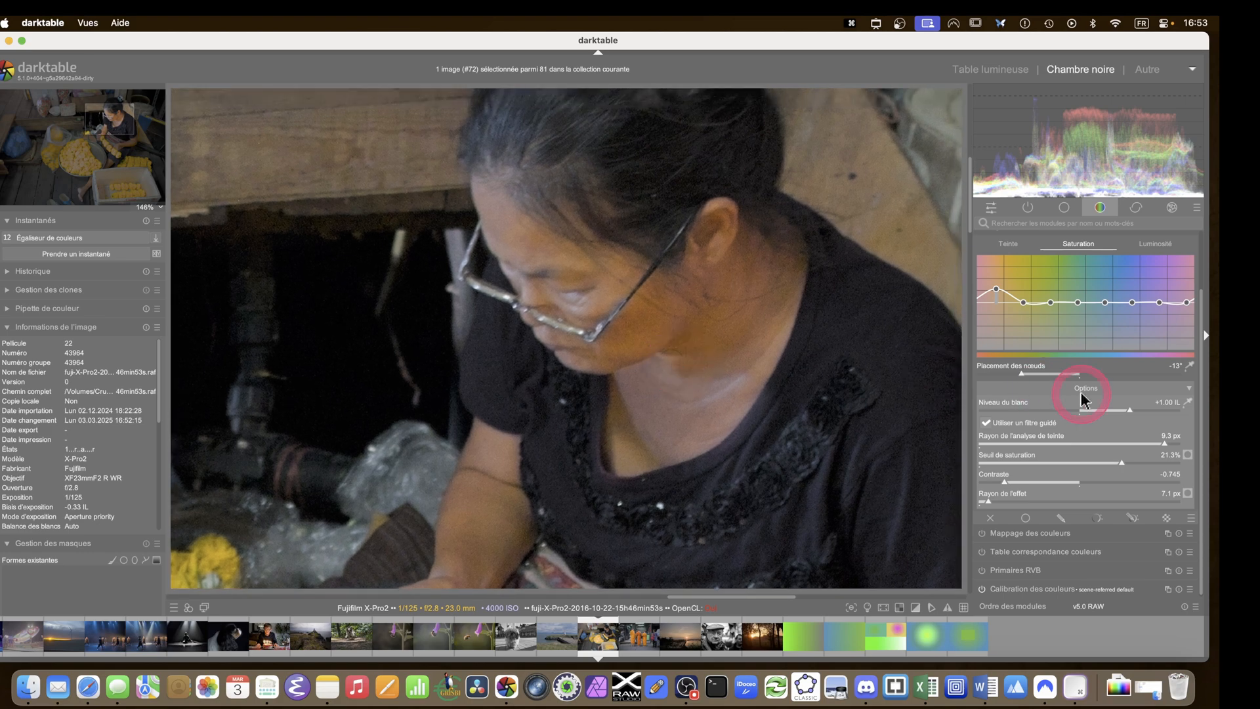
{"action": "left_click", "coordinate": [1188, 493]}
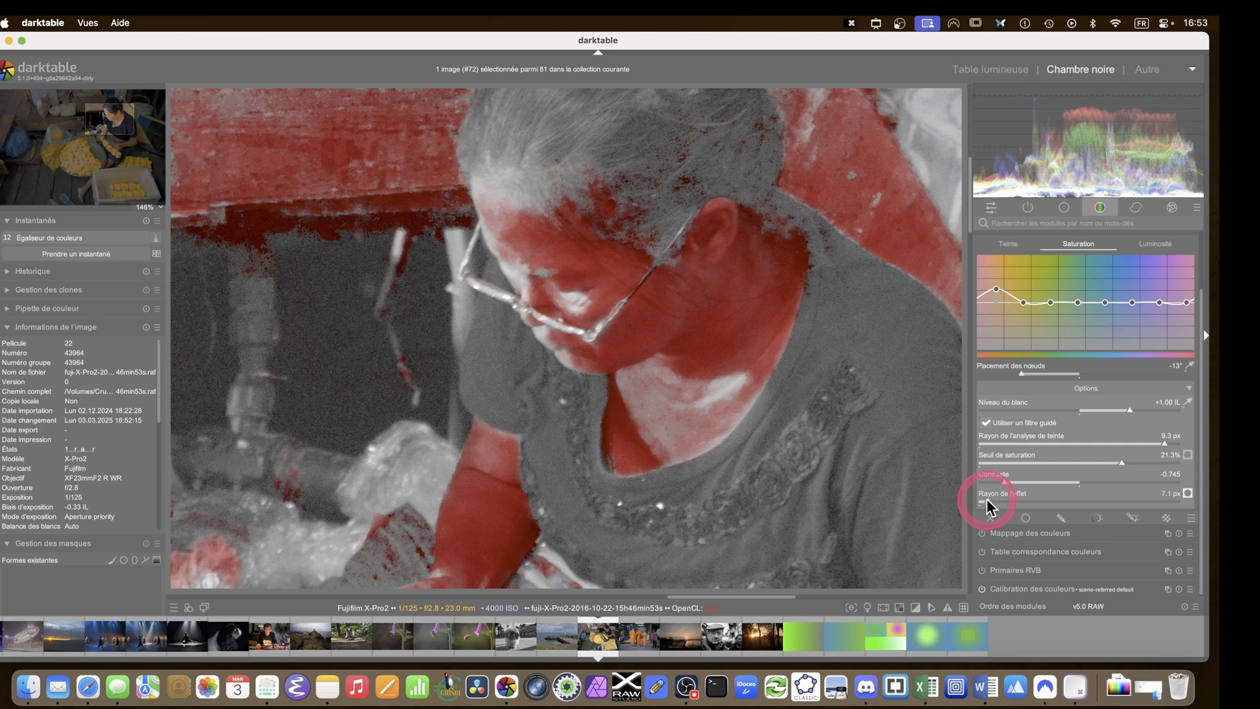
{"action": "left_click_drag", "start_coordinate": [1037, 502], "coordinate": [1134, 506]}
{"action": "left_click", "coordinate": [665, 394]}
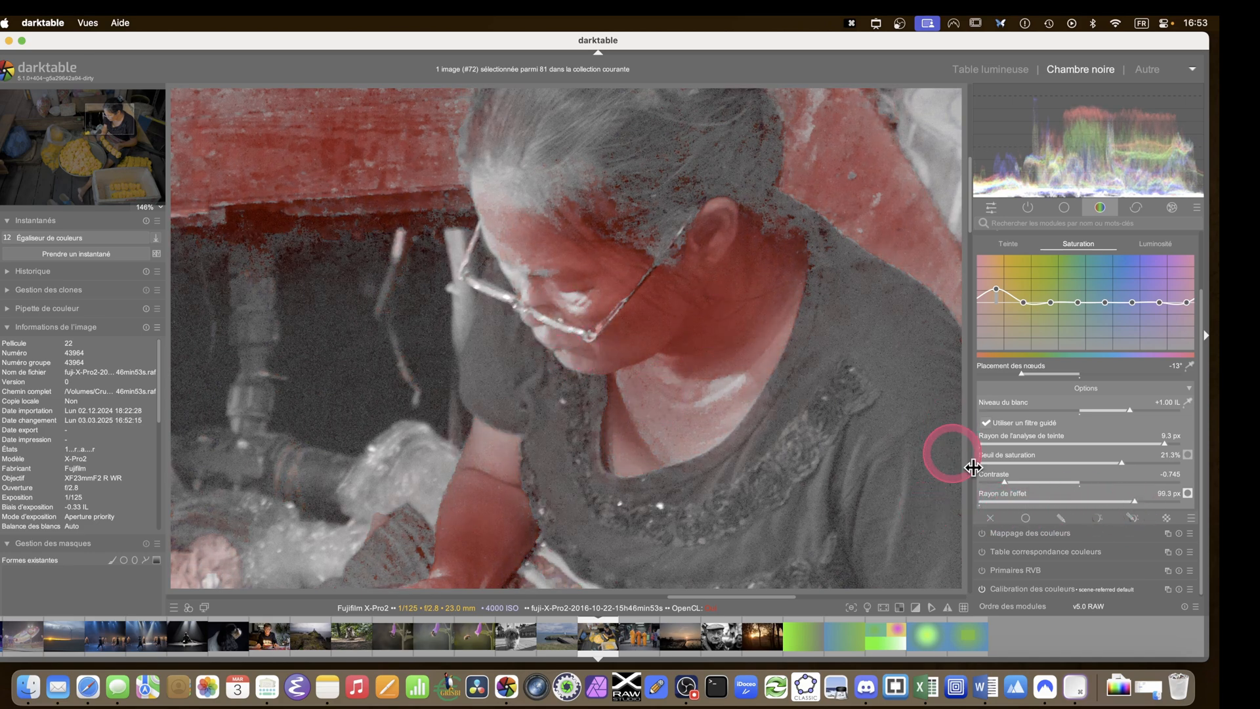
{"action": "left_click", "coordinate": [1189, 492]}
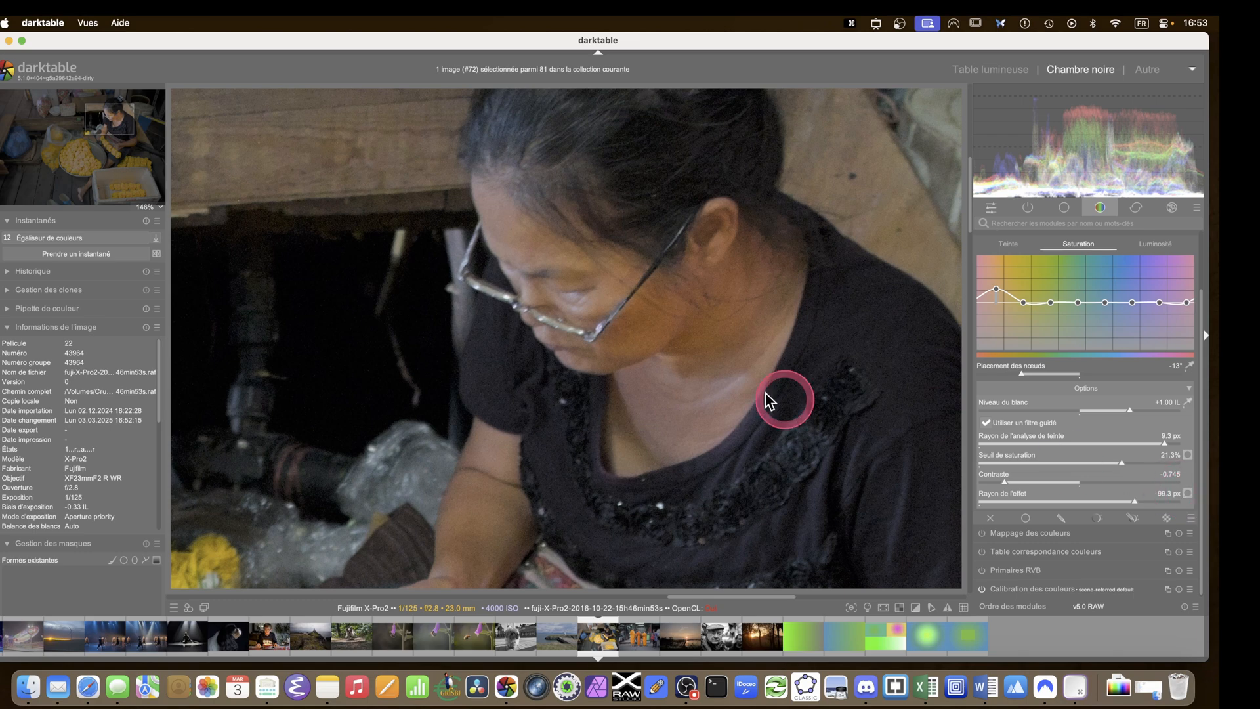
Set the effect radius to 103.3 px after trying 3.4, 98.1, 14.3, 113.0 and 11.1 px on the enlarged face
{"action": "scroll", "coordinate": [597, 332], "scroll_direction": "up", "scroll_amount": 1}
{"action": "scroll", "coordinate": [597, 332], "scroll_direction": "up", "scroll_amount": 1}
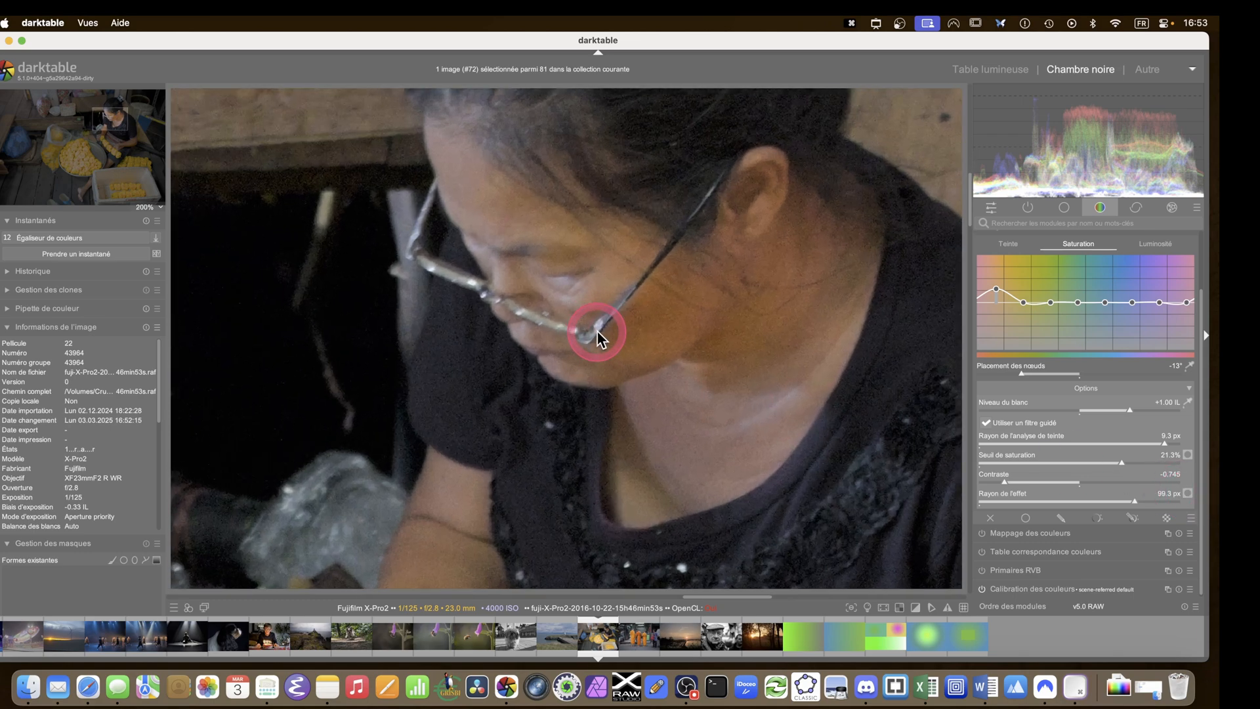
{"action": "left_click_drag", "start_coordinate": [1120, 500], "coordinate": [978, 505]}
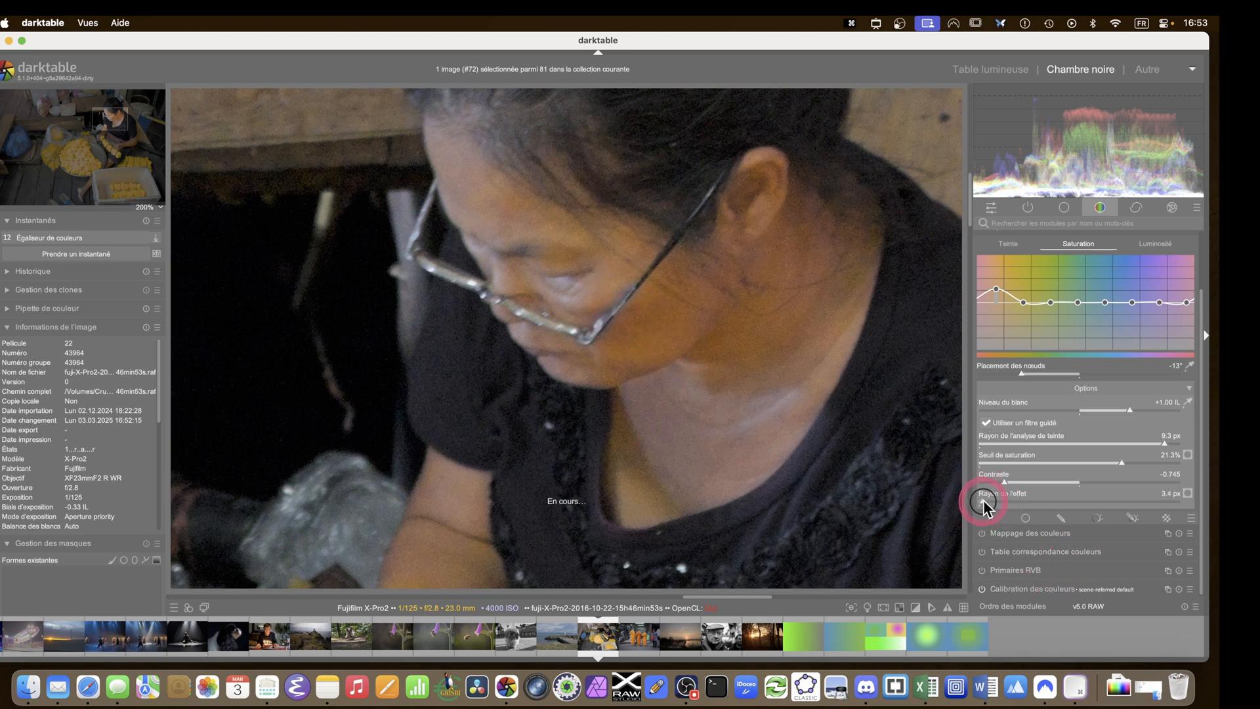
{"action": "left_click_drag", "start_coordinate": [1062, 505], "coordinate": [1134, 513]}
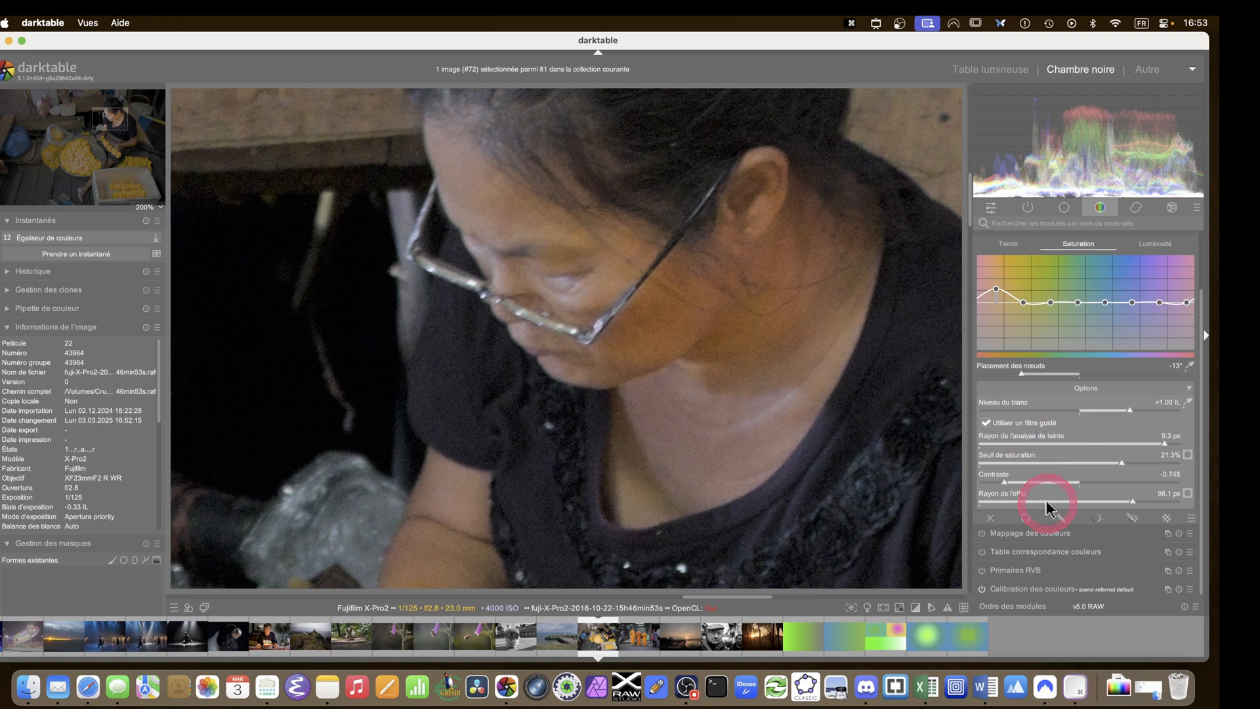
{"action": "left_click", "coordinate": [1001, 500]}
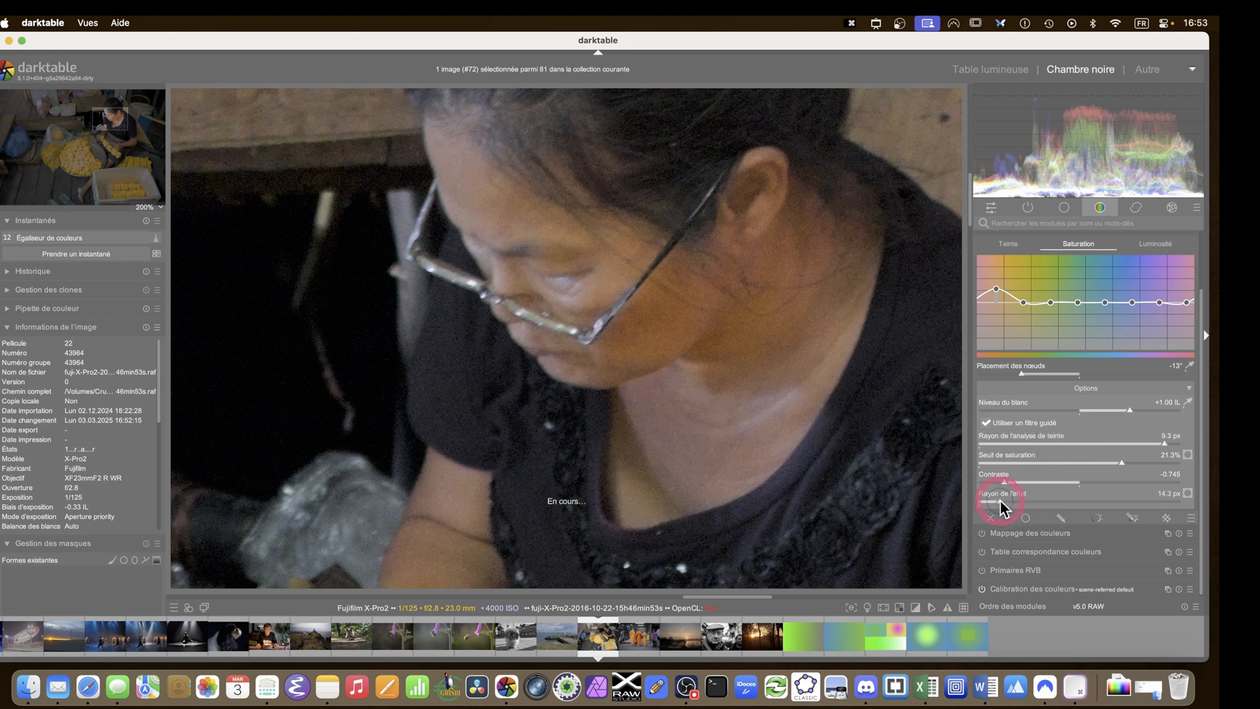
{"action": "left_click_drag", "start_coordinate": [1000, 501], "coordinate": [1020, 502]}
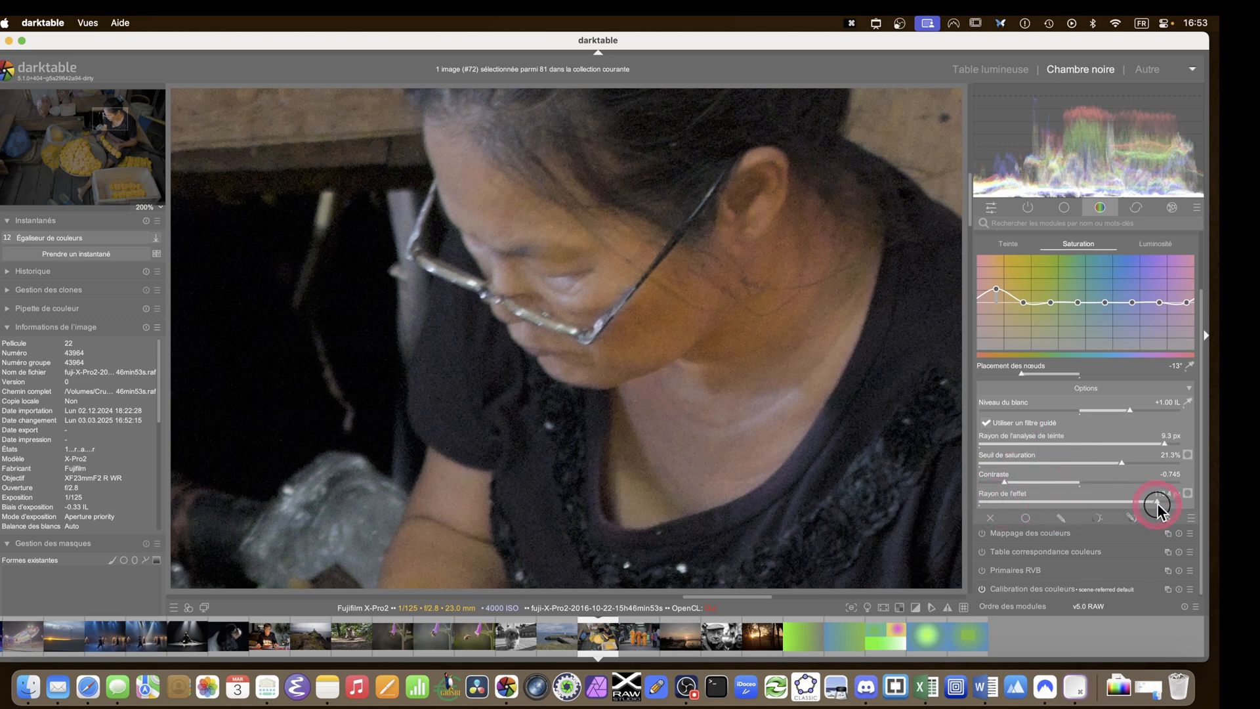
{"action": "left_click_drag", "start_coordinate": [1157, 503], "coordinate": [1156, 503]}
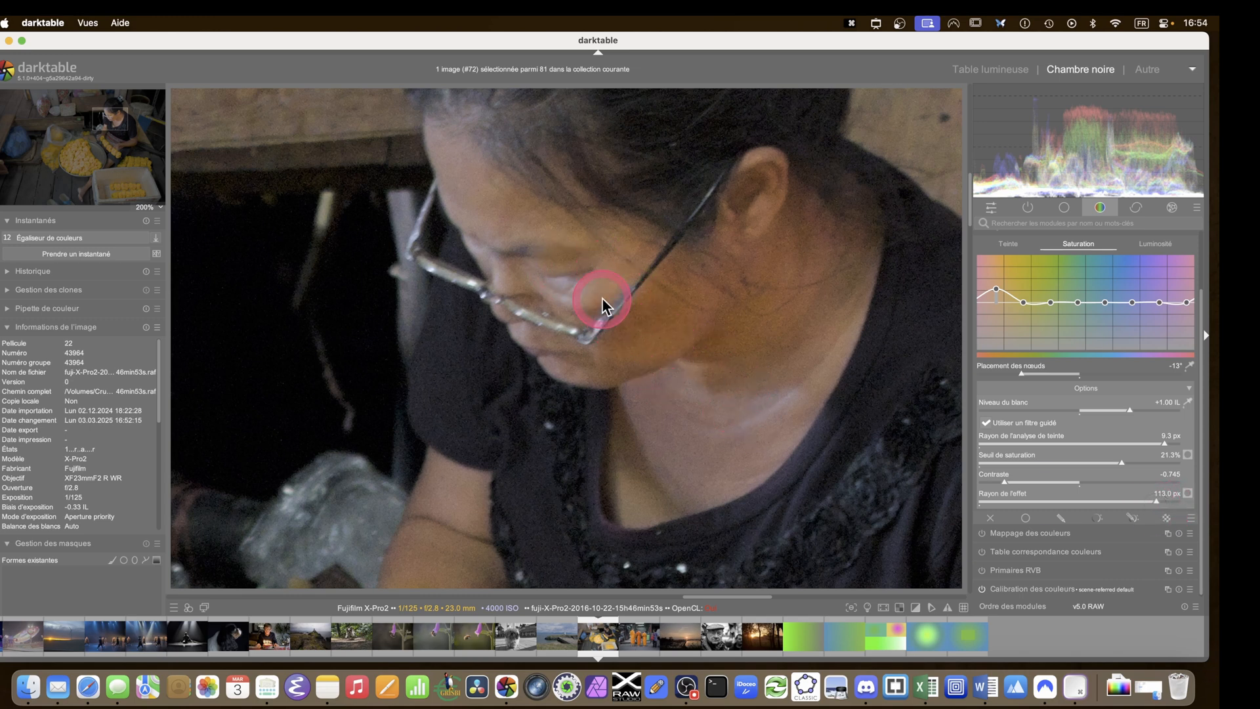
{"action": "left_click", "coordinate": [995, 501]}
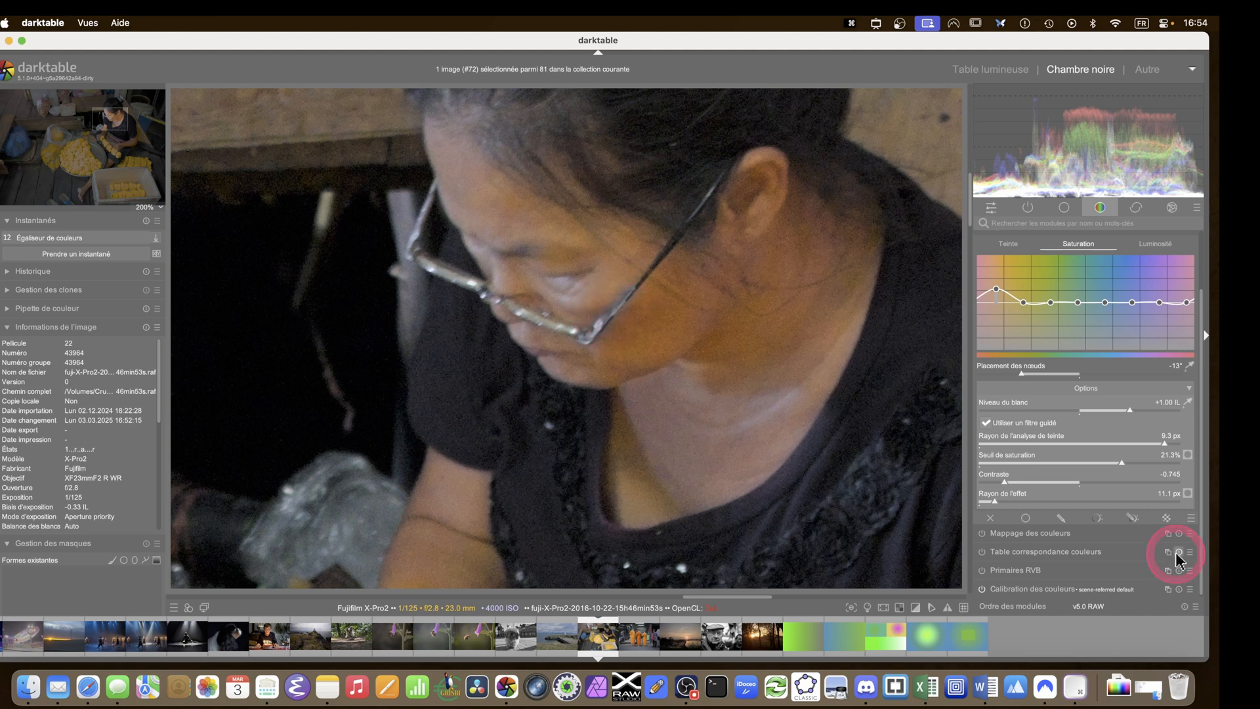
{"action": "left_click", "coordinate": [1141, 502]}
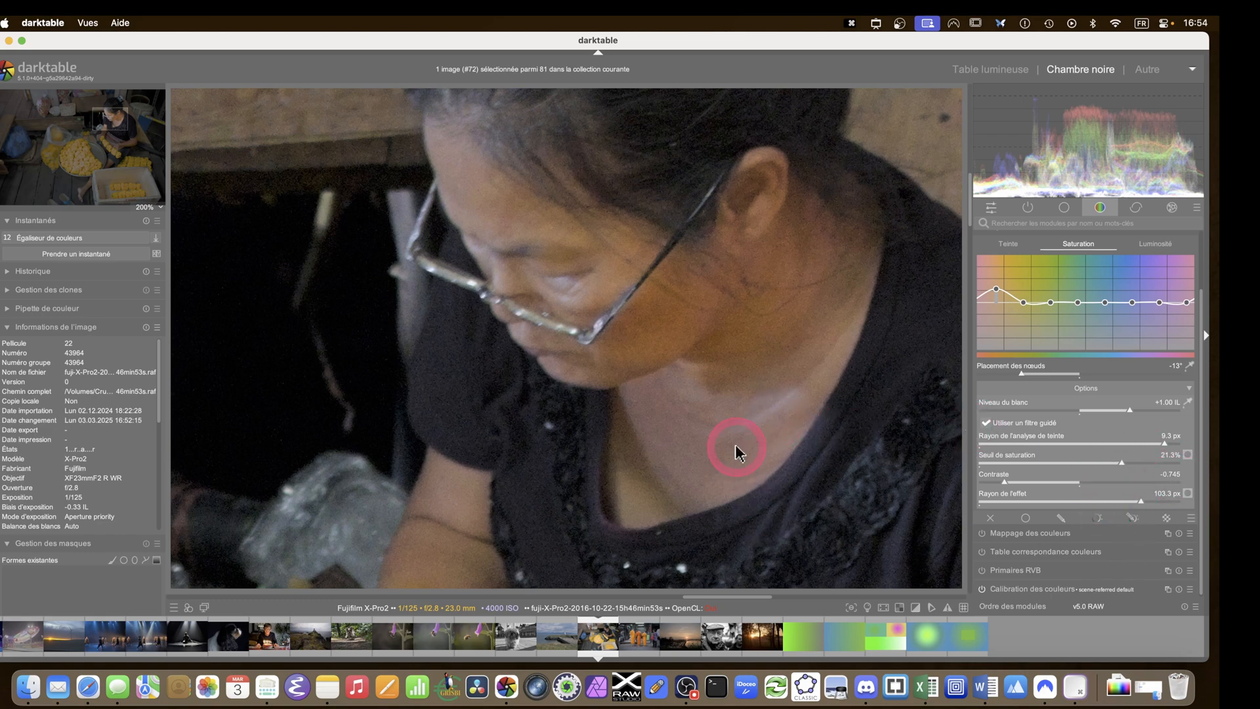
Add a parametric mask on the Hz hue channel by sampling the seller's skin, giving an input range of 31, 39, 53, 60
{"action": "middle_click", "coordinate": [827, 430]}
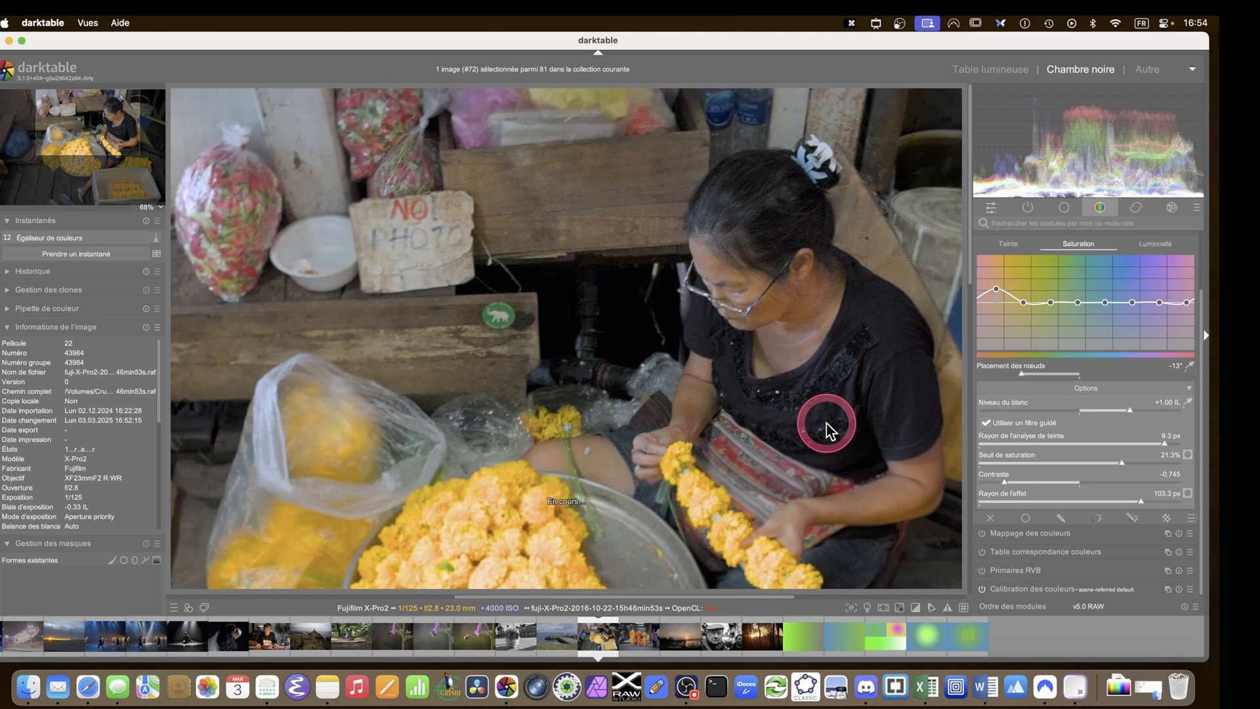
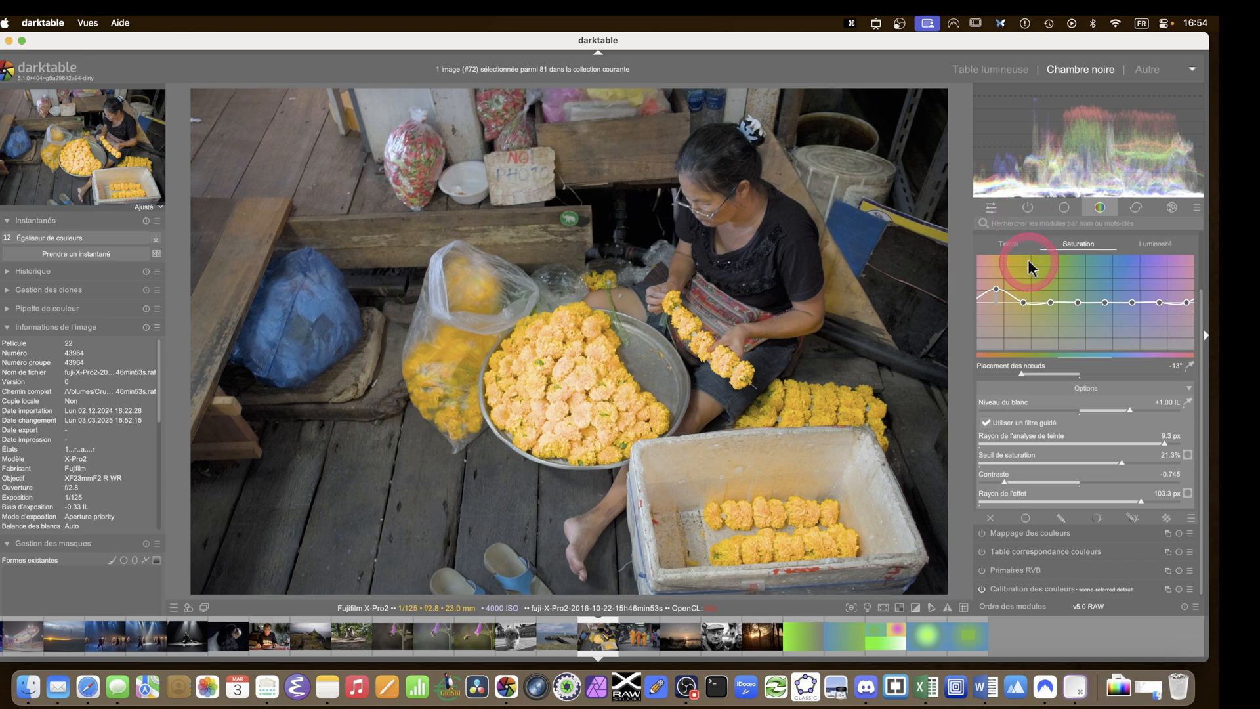
{"action": "left_click", "coordinate": [1096, 518]}
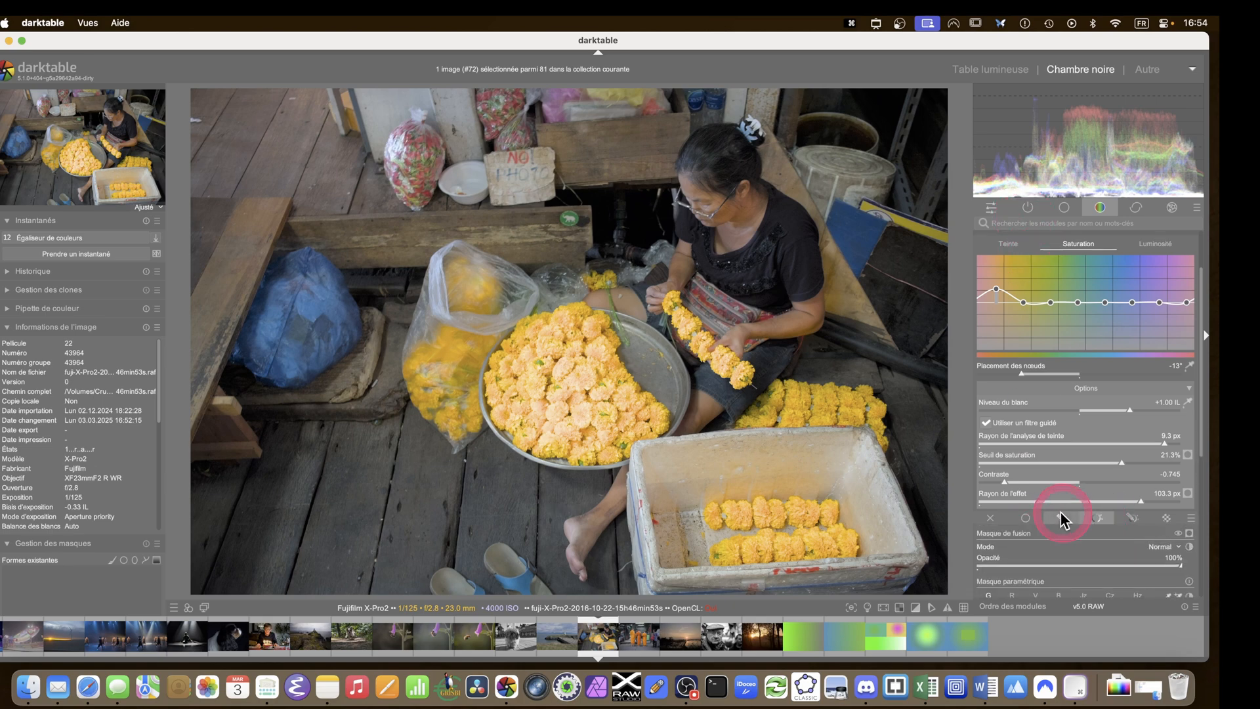
{"action": "scroll", "coordinate": [1060, 515], "scroll_direction": "down", "scroll_amount": 5}
{"action": "left_click", "coordinate": [1133, 341]}
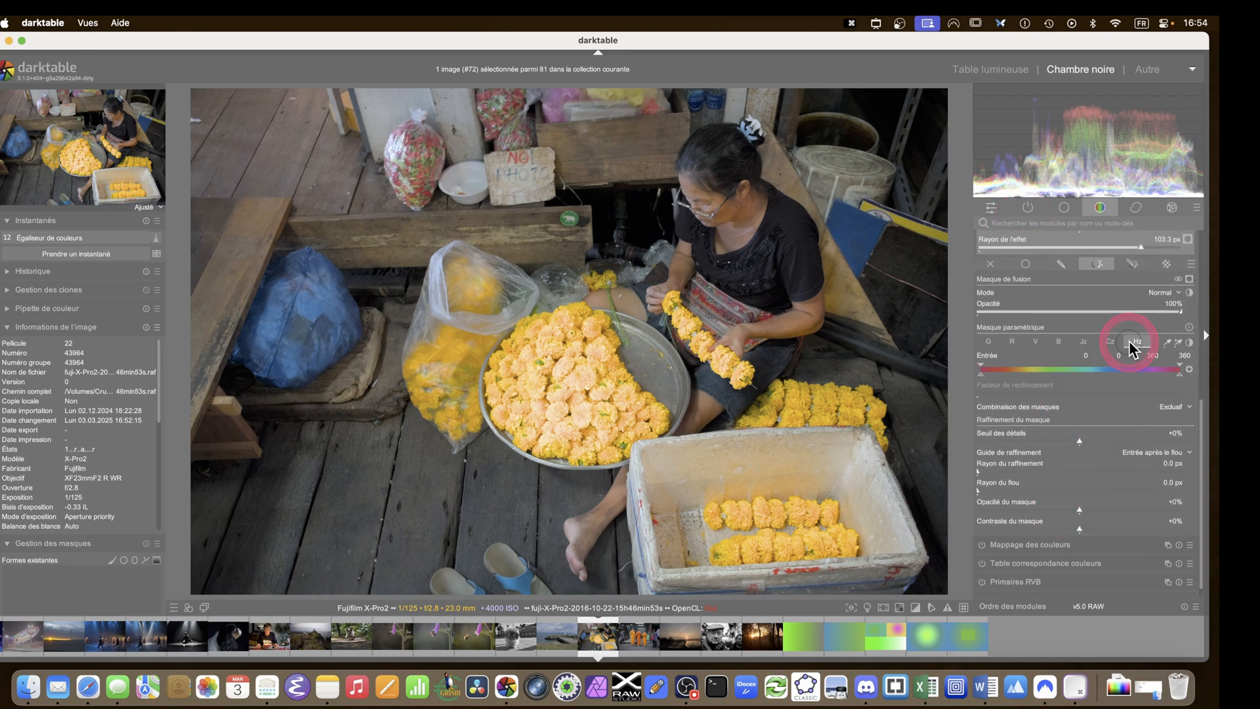
{"action": "left_click", "coordinate": [1178, 342]}
{"action": "left_click", "coordinate": [726, 208]}
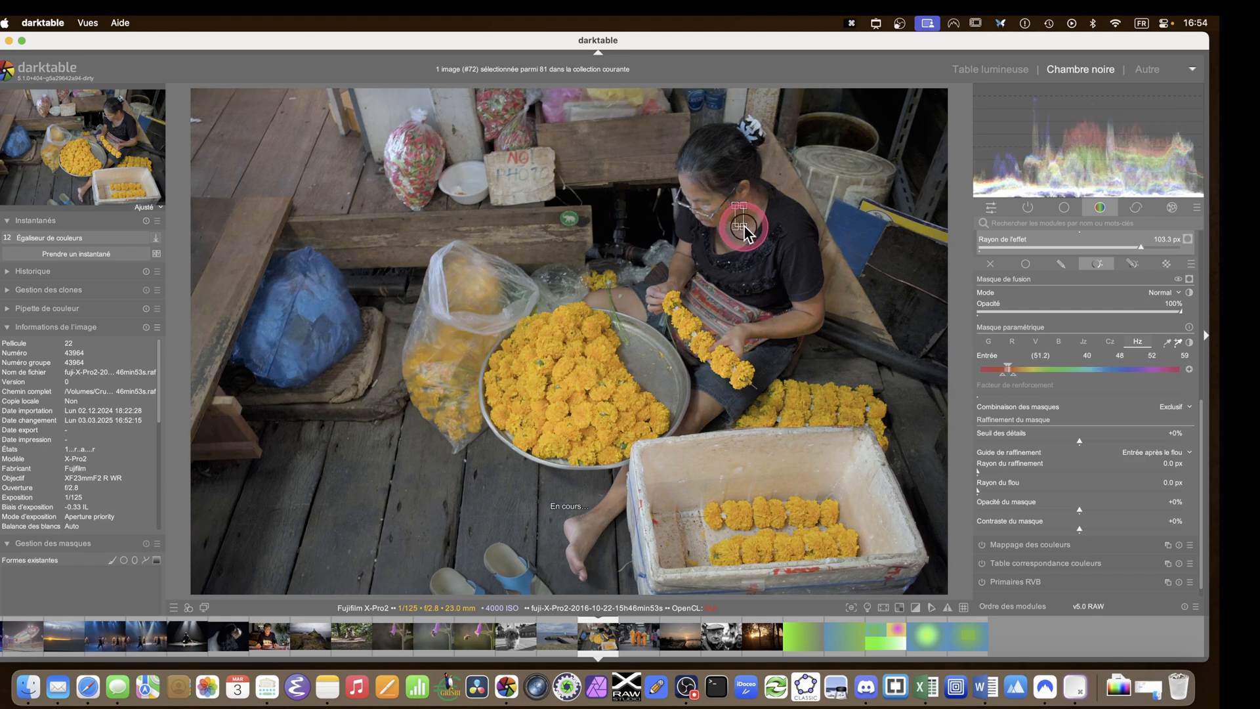
{"action": "left_click_drag", "start_coordinate": [730, 208], "coordinate": [724, 212]}
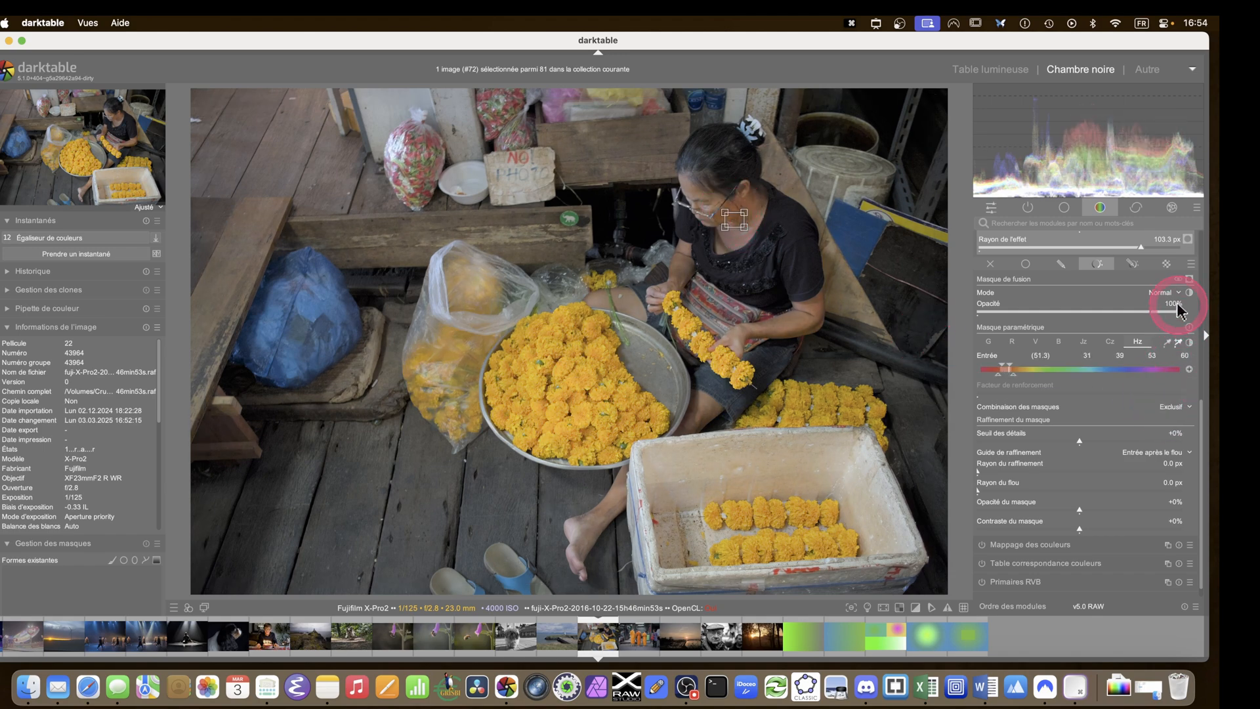
With the parametric mask displayed, set its refinement radius to 30.5 px and hide the mask display
{"action": "key", "text": "m"}
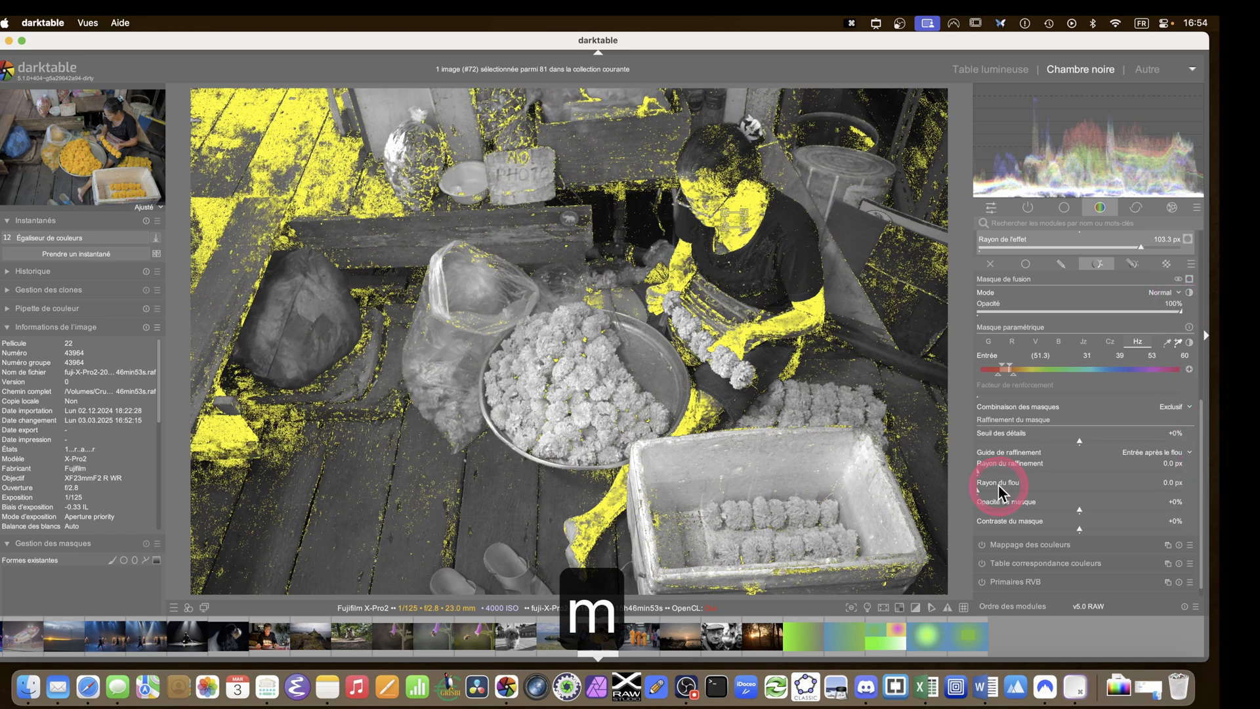
{"action": "left_click_drag", "start_coordinate": [998, 483], "coordinate": [1002, 478]}
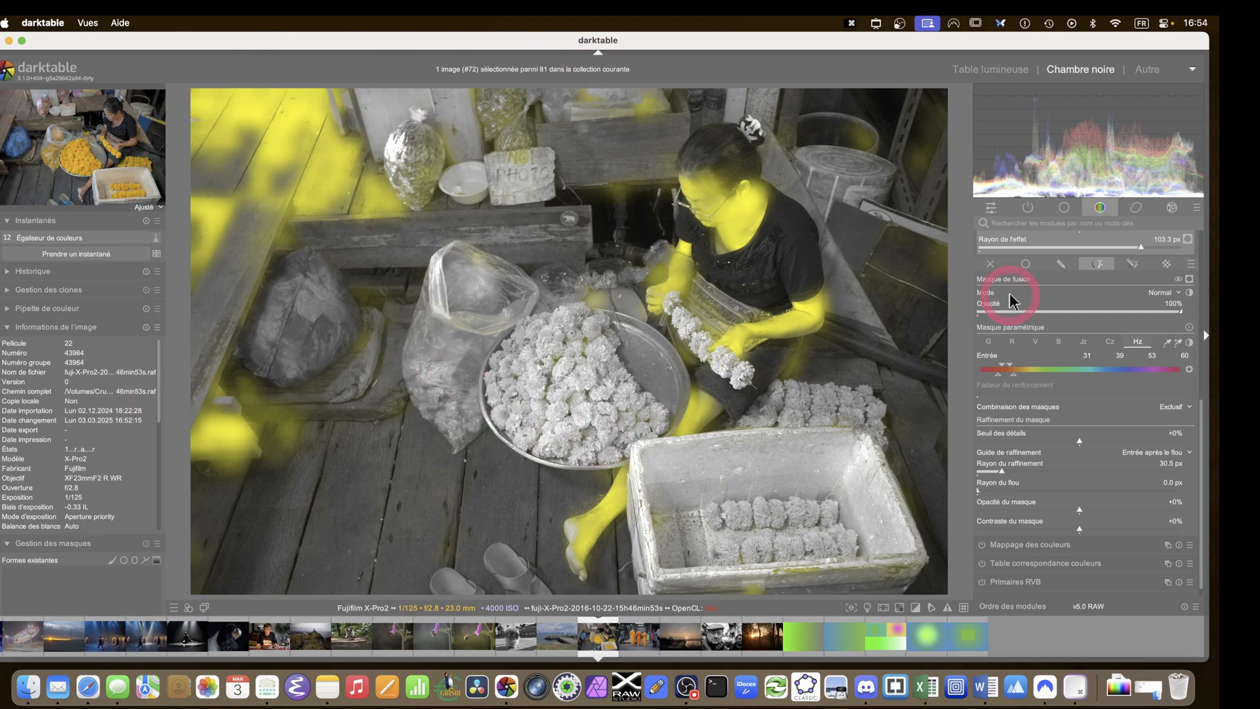
{"action": "left_click", "coordinate": [1190, 284]}
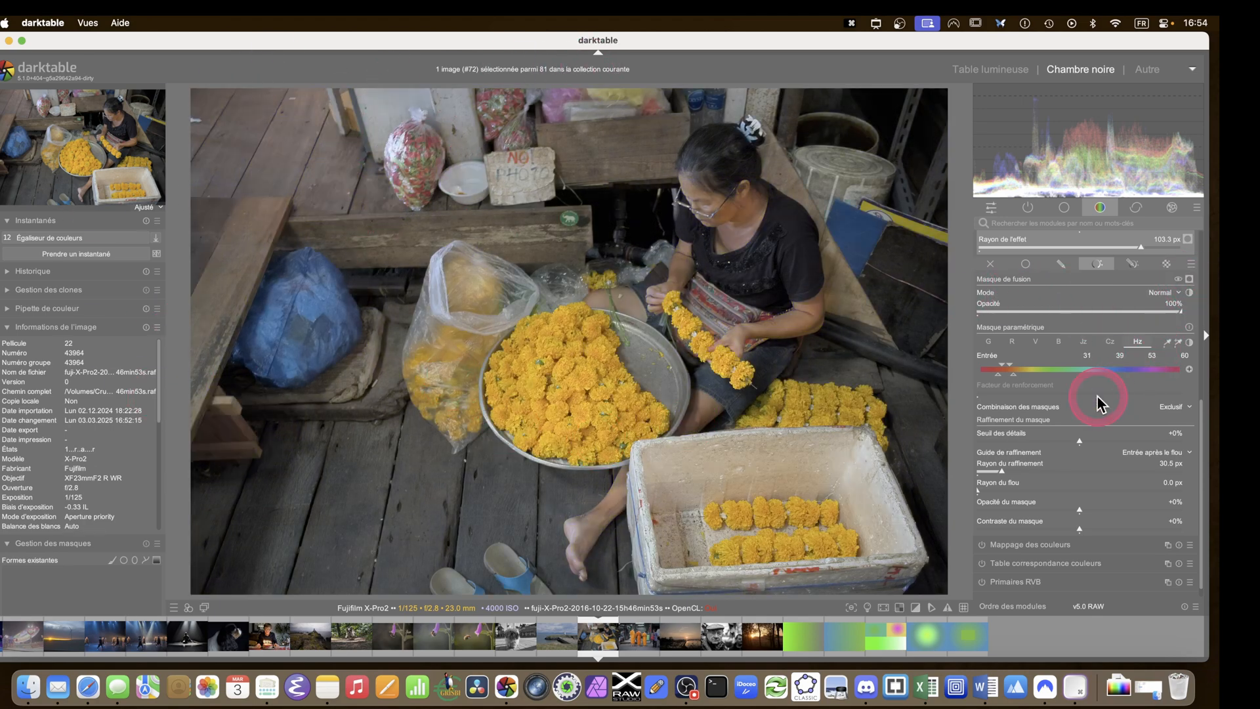
Compare the photo with the color equalizer repeatedly turned off and on, leaving it enabled
{"action": "scroll", "coordinate": [1097, 394], "scroll_direction": "up", "scroll_amount": 5}
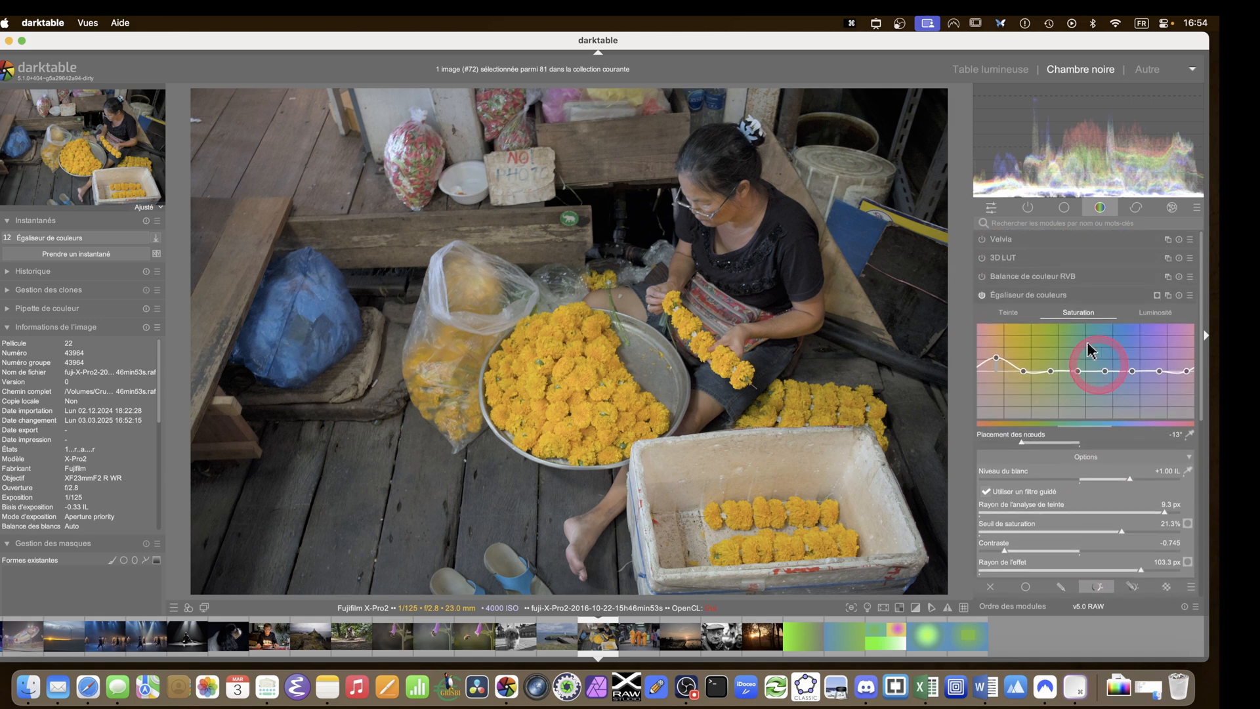
{"action": "left_click", "coordinate": [981, 295]}
{"action": "left_click", "coordinate": [982, 296]}
{"action": "left_click", "coordinate": [982, 295]}
{"action": "left_click", "coordinate": [982, 295]}
{"action": "left_click", "coordinate": [982, 295]}
{"action": "left_click", "coordinate": [981, 295]}
{"action": "left_click", "coordinate": [981, 296]}
{"action": "left_click", "coordinate": [981, 295]}
{"action": "left_click", "coordinate": [982, 296]}
{"action": "left_click", "coordinate": [982, 296]}
{"action": "left_click", "coordinate": [982, 295]}
{"action": "left_click", "coordinate": [982, 295]}
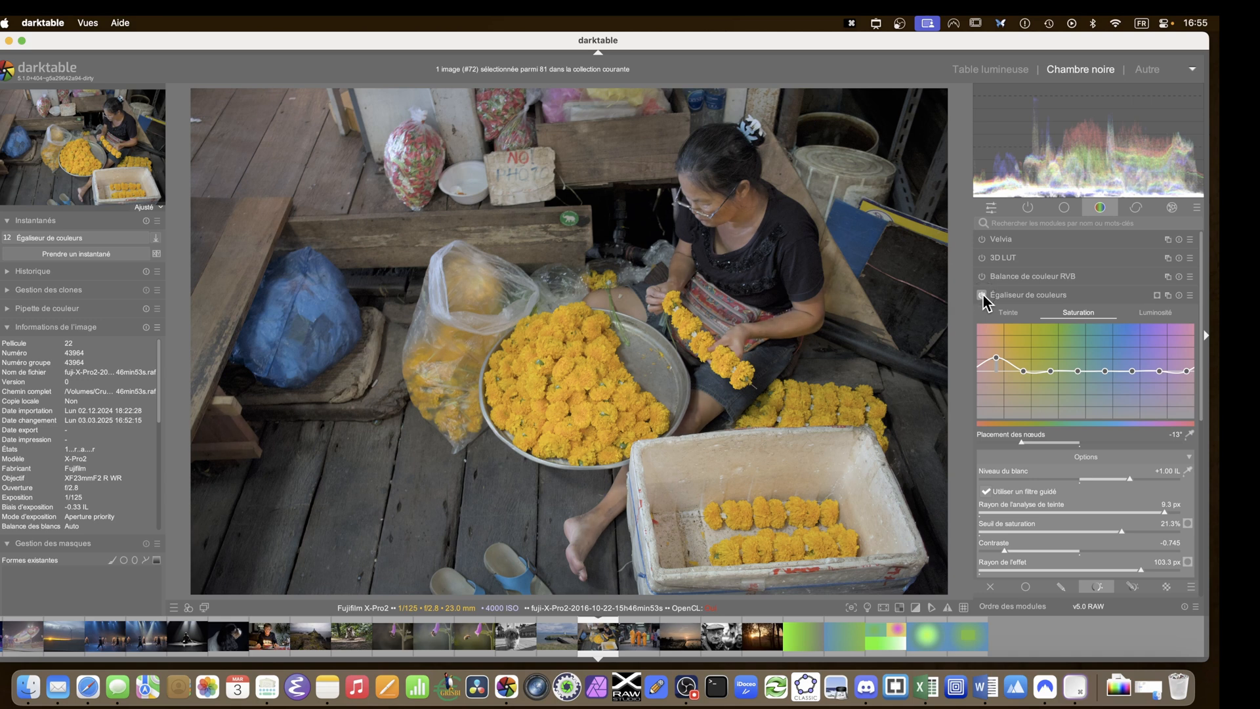
Restrict the parametric mask on the Cz chroma channel to an input range of 0.15, 0.25, 1.0, 1.0, checking the mask display
{"action": "scroll", "coordinate": [1023, 370], "scroll_direction": "down", "scroll_amount": 5}
{"action": "scroll", "coordinate": [1056, 472], "scroll_direction": "down", "scroll_amount": 1}
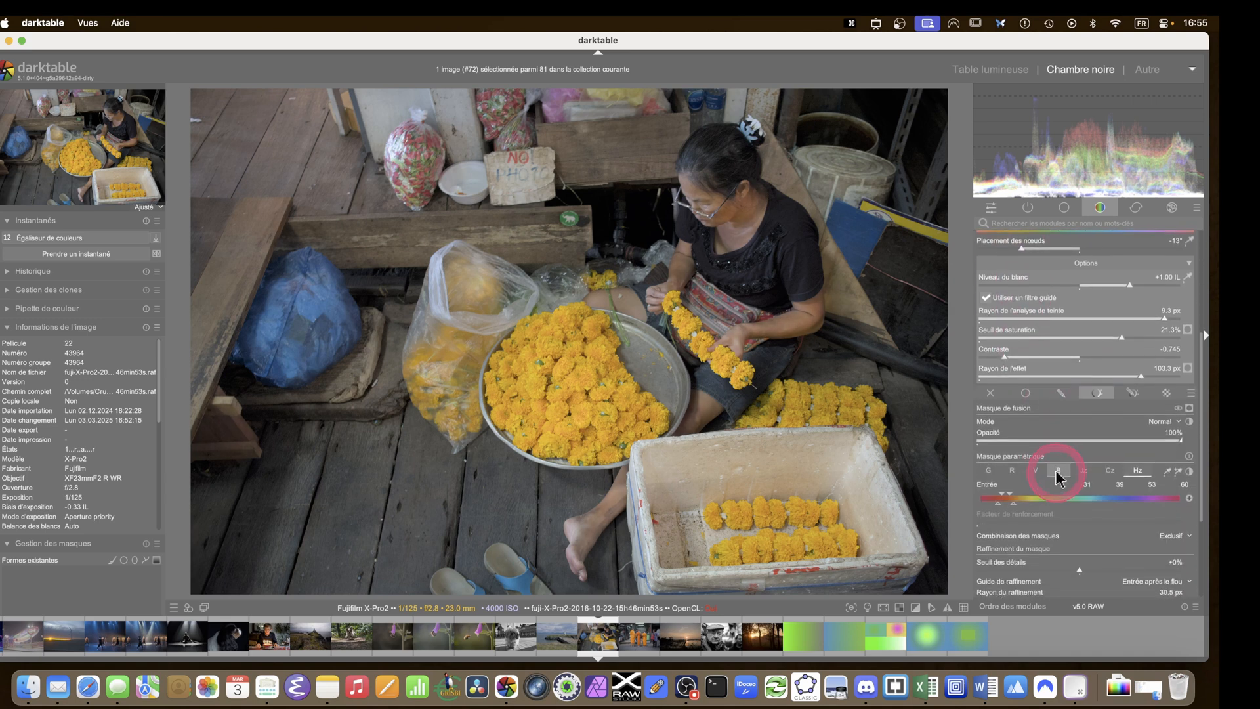
{"action": "left_click", "coordinate": [1117, 468]}
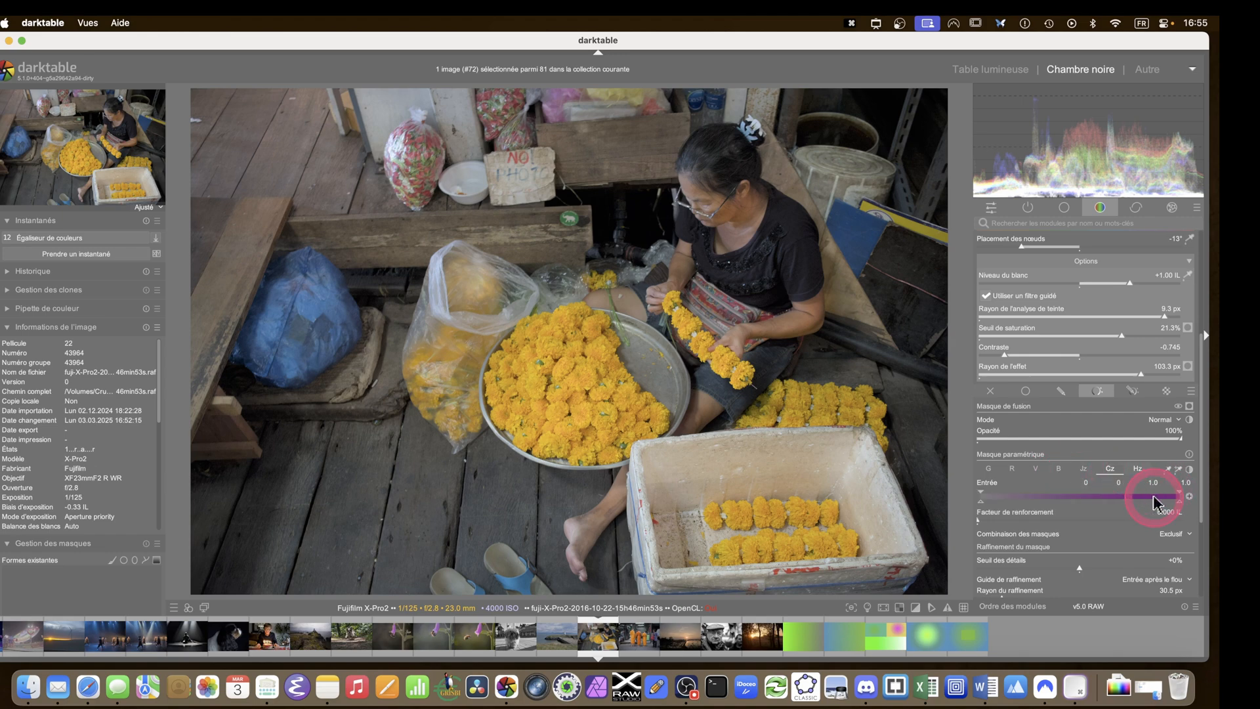
{"action": "key", "text": "m"}
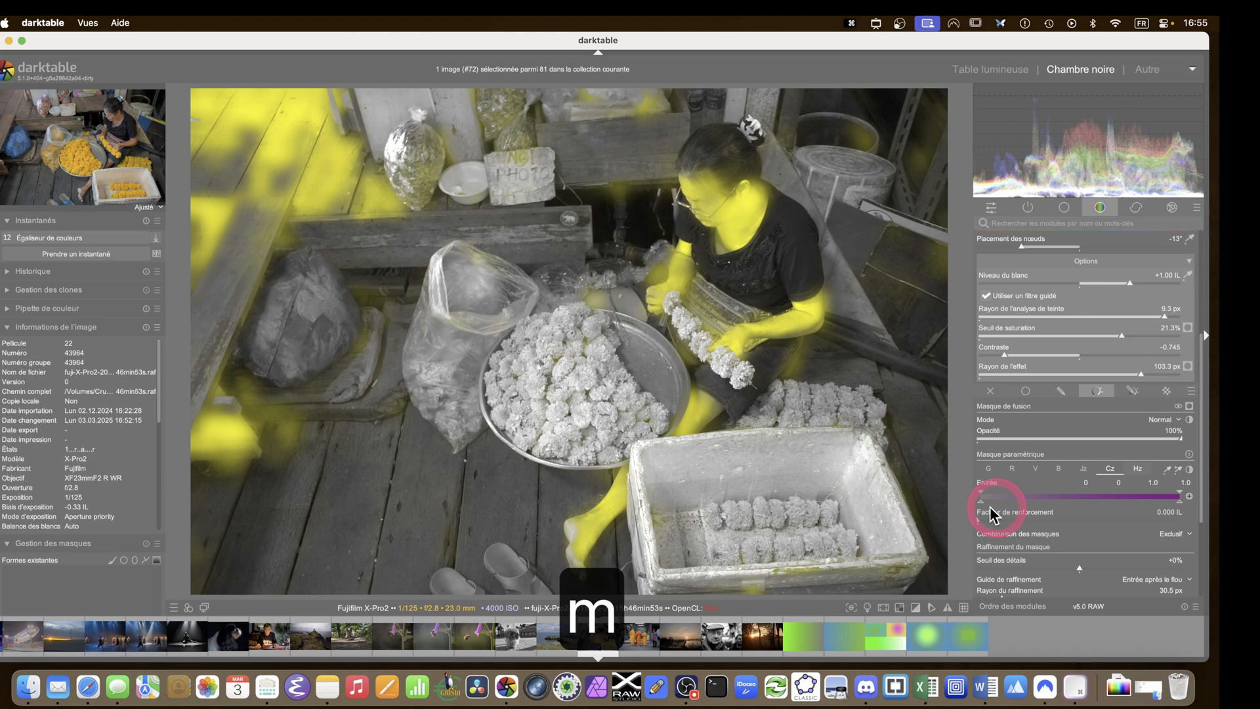
{"action": "left_click", "coordinate": [988, 502]}
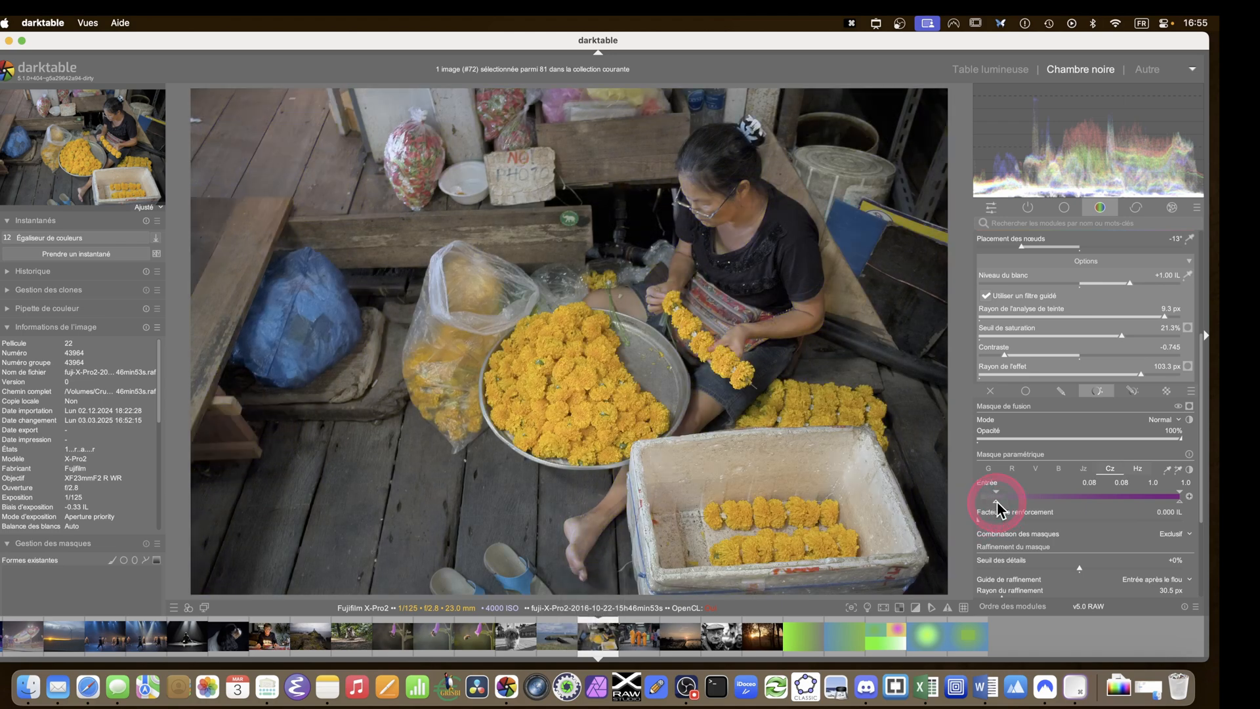
{"action": "key", "text": "m"}
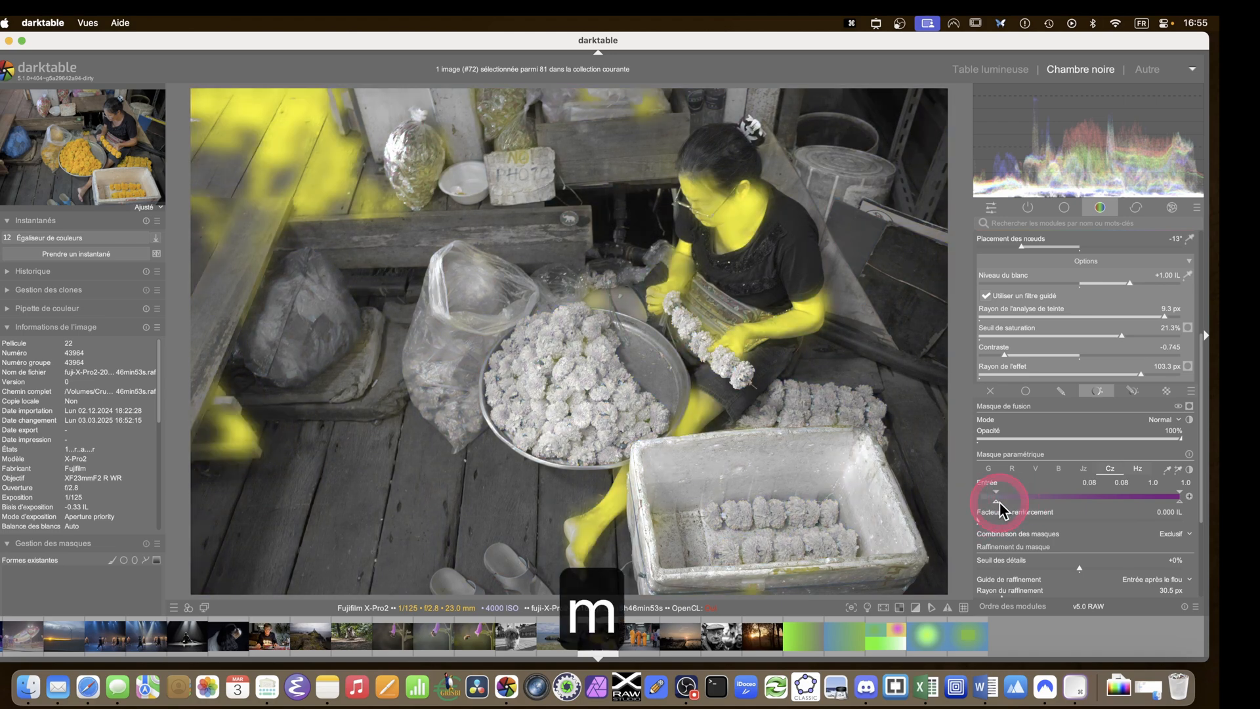
{"action": "mouse_move", "coordinate": [999, 502]}
{"action": "left_mouse_down"}
{"action": "mouse_move", "coordinate": [1053, 503]}
{"action": "mouse_move", "coordinate": [1010, 508]}
{"action": "left_mouse_up"}
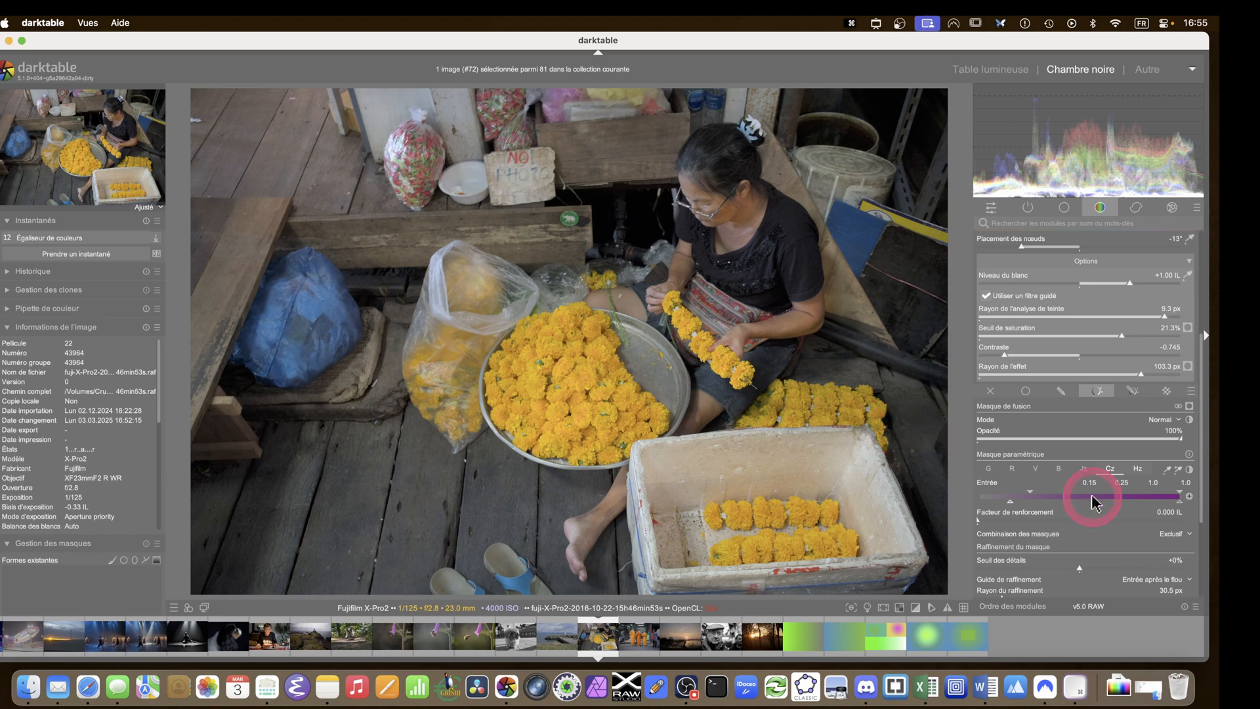
Check the mask's Jz and Hz channels and switch the color equalizer to a combined drawn and parametric mask
{"action": "left_click", "coordinate": [1085, 469]}
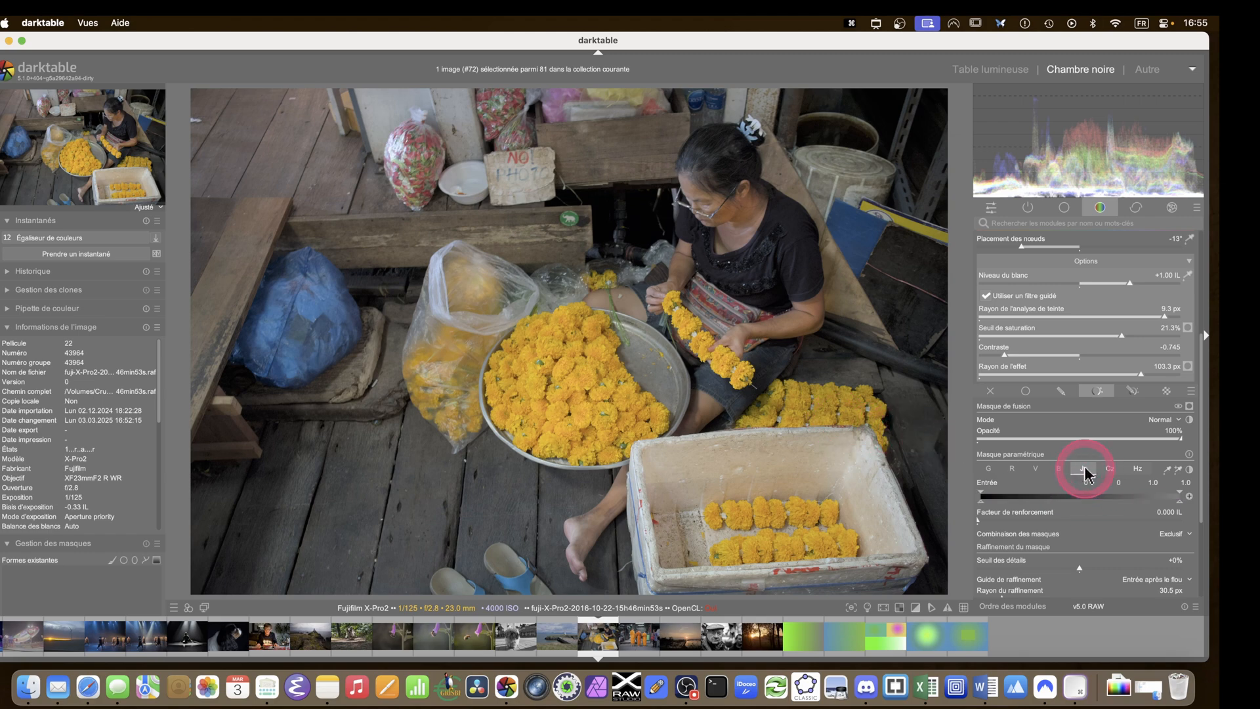
{"action": "left_click", "coordinate": [1139, 470]}
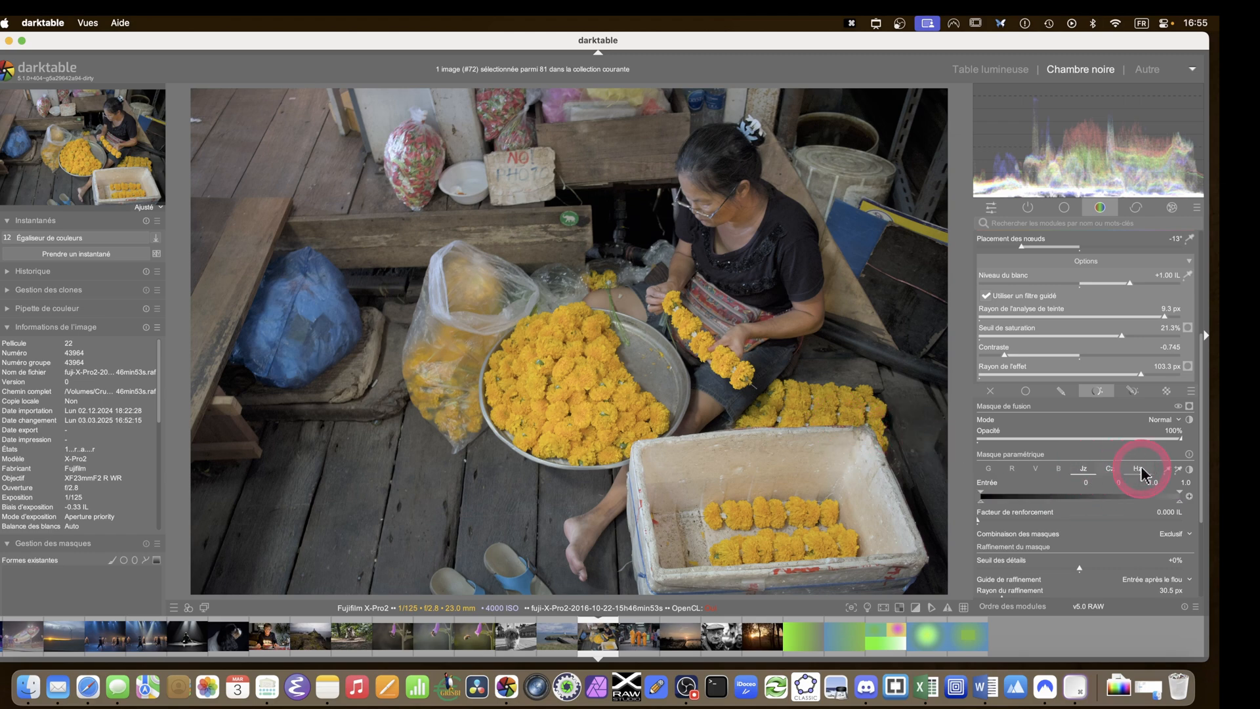
{"action": "left_click", "coordinate": [1062, 392]}
{"action": "left_click", "coordinate": [1131, 392]}
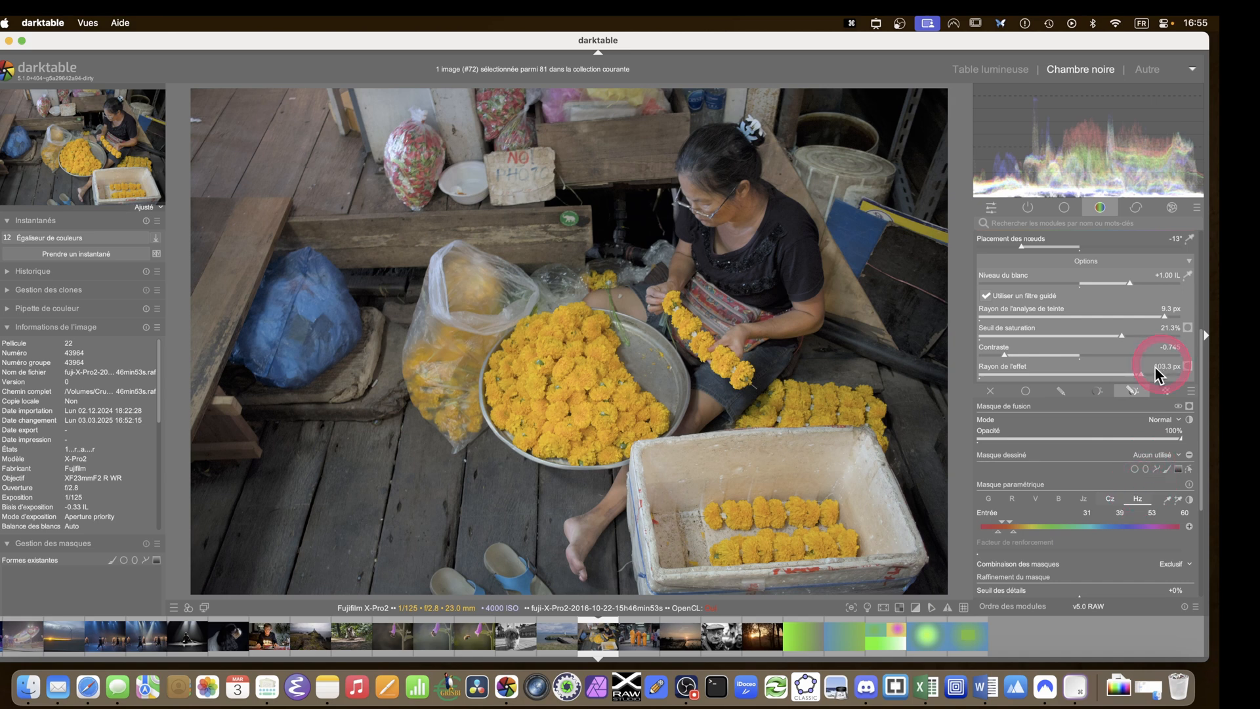
Draw a closed path mask around the seated woman to limit the color equalizer to her and her surroundings
{"action": "scroll", "coordinate": [1089, 471], "scroll_direction": "down", "scroll_amount": 1}
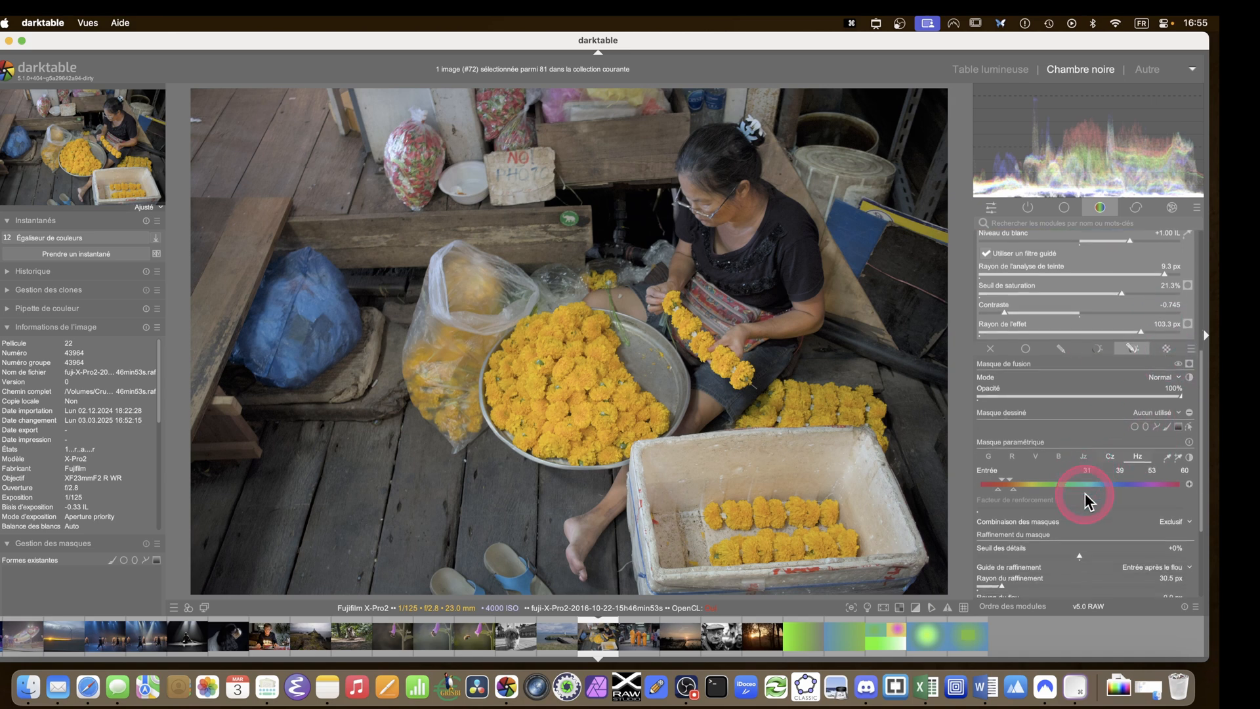
{"action": "left_click", "coordinate": [1153, 427]}
{"action": "left_click", "coordinate": [759, 107]}
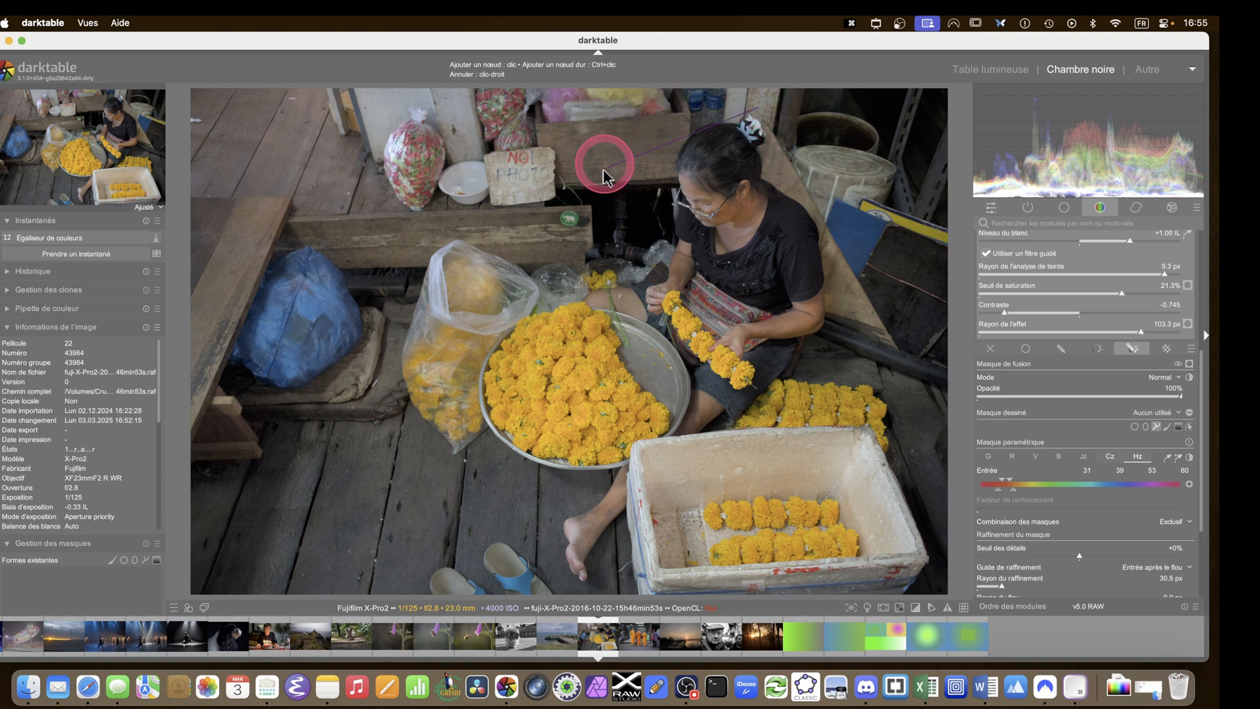
{"action": "left_click", "coordinate": [515, 310]}
{"action": "left_click", "coordinate": [518, 569]}
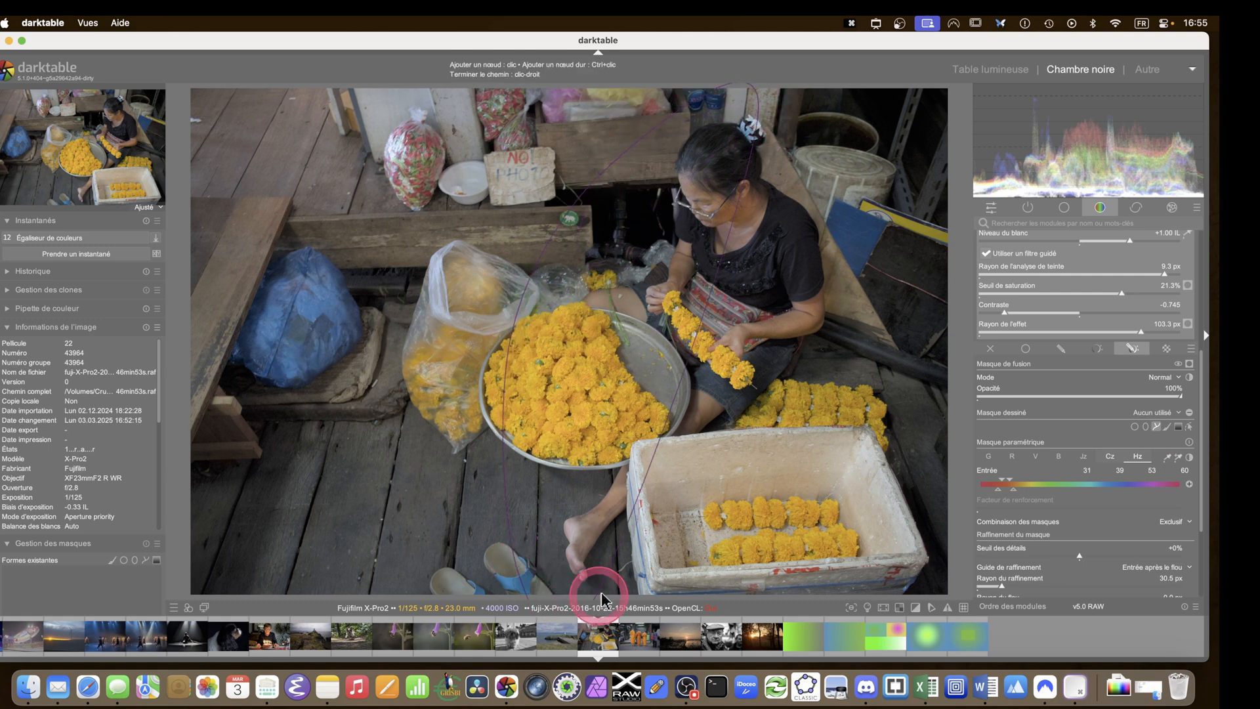
{"action": "left_click", "coordinate": [622, 584]}
{"action": "left_click", "coordinate": [880, 427]}
{"action": "left_click", "coordinate": [879, 233]}
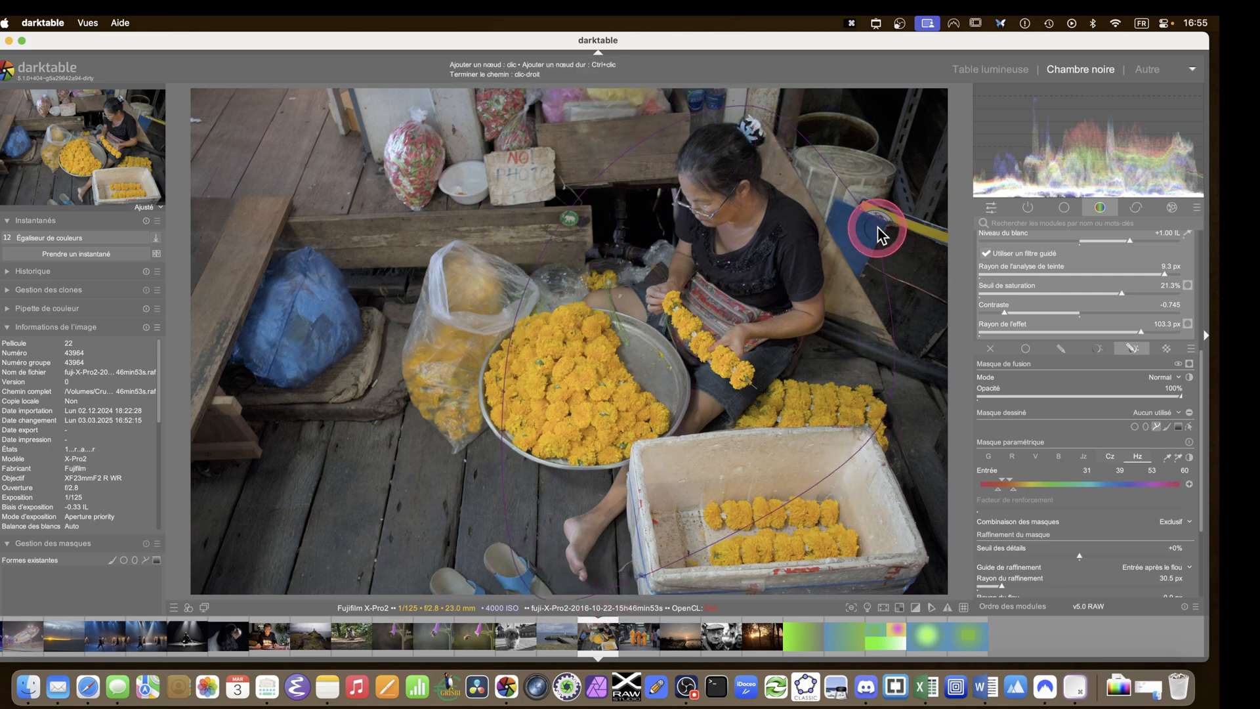
{"action": "right_click", "coordinate": [955, 428]}
{"action": "left_click", "coordinate": [1095, 394]}
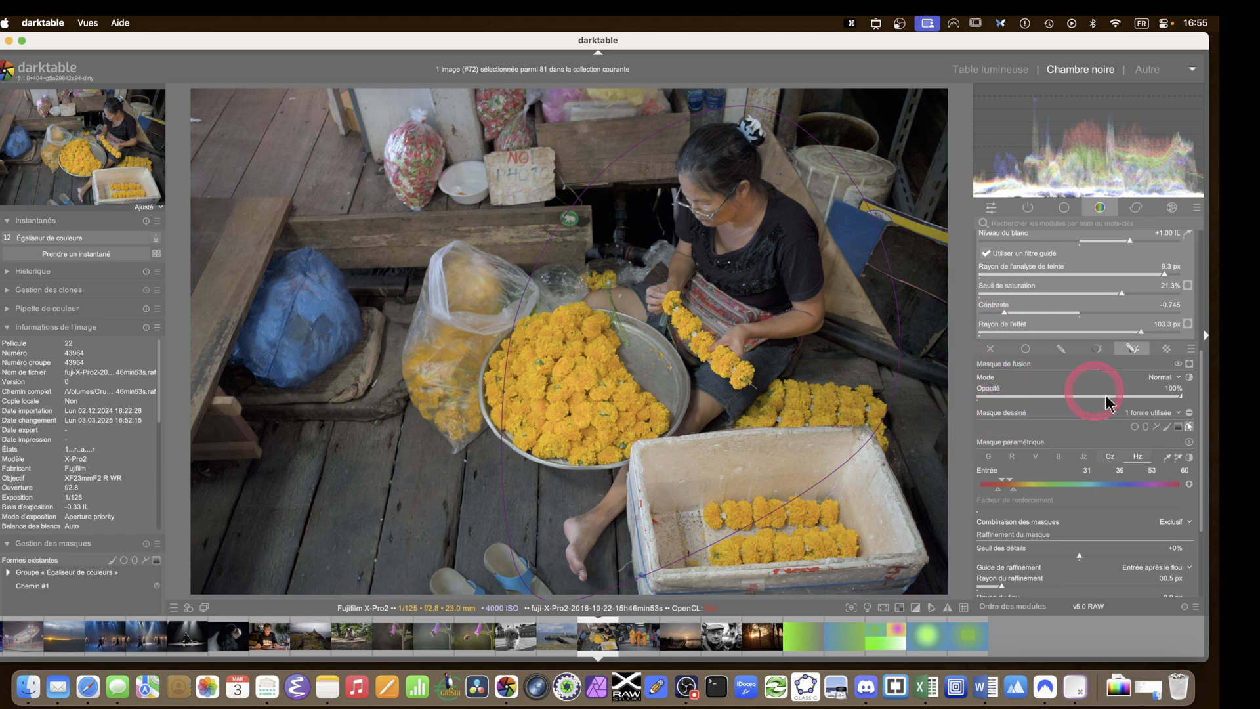
Display the combined drawn and parametric mask to check its coverage, and hide it again
{"action": "key", "text": "m"}
{"action": "key", "text": "m"}
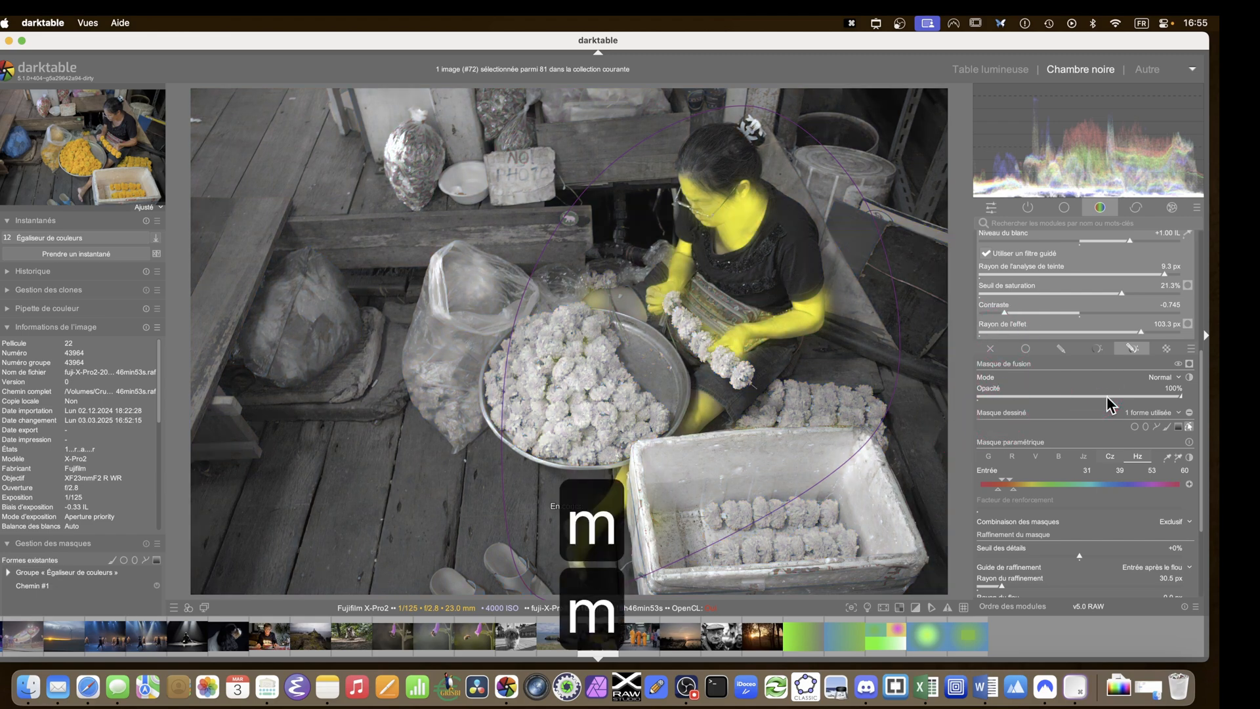
{"action": "key", "text": "m"}
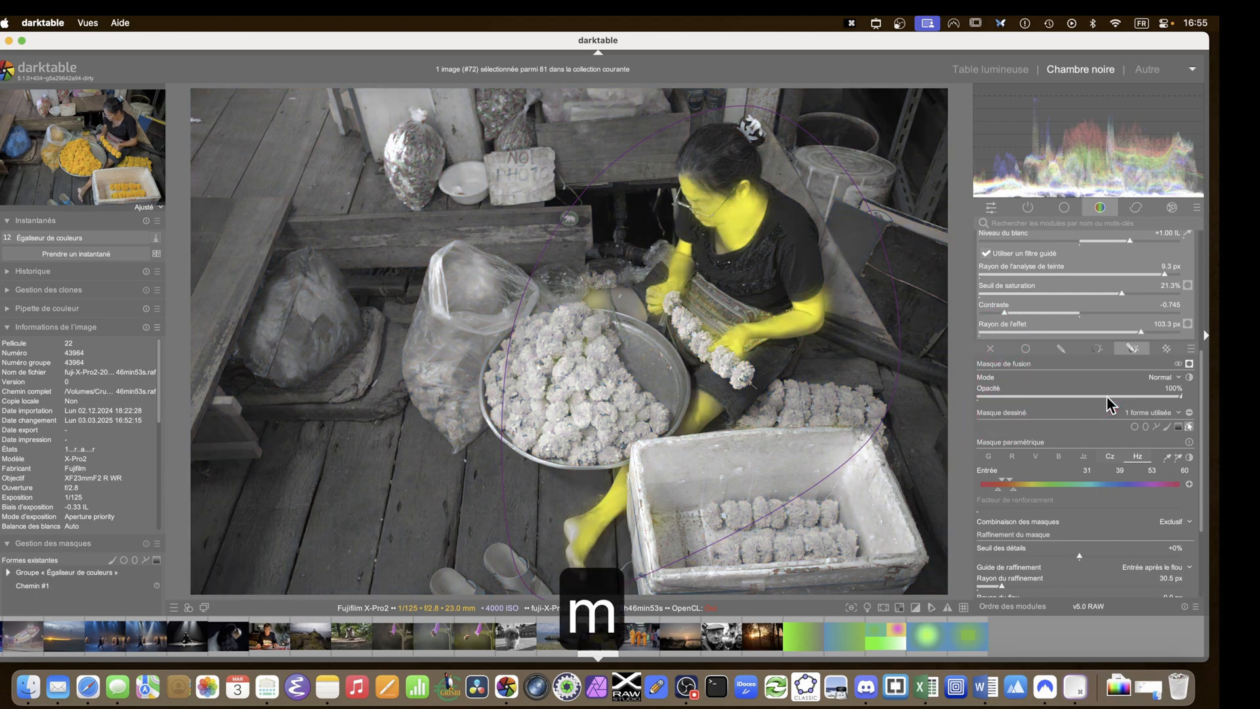
{"action": "left_click", "coordinate": [1192, 365]}
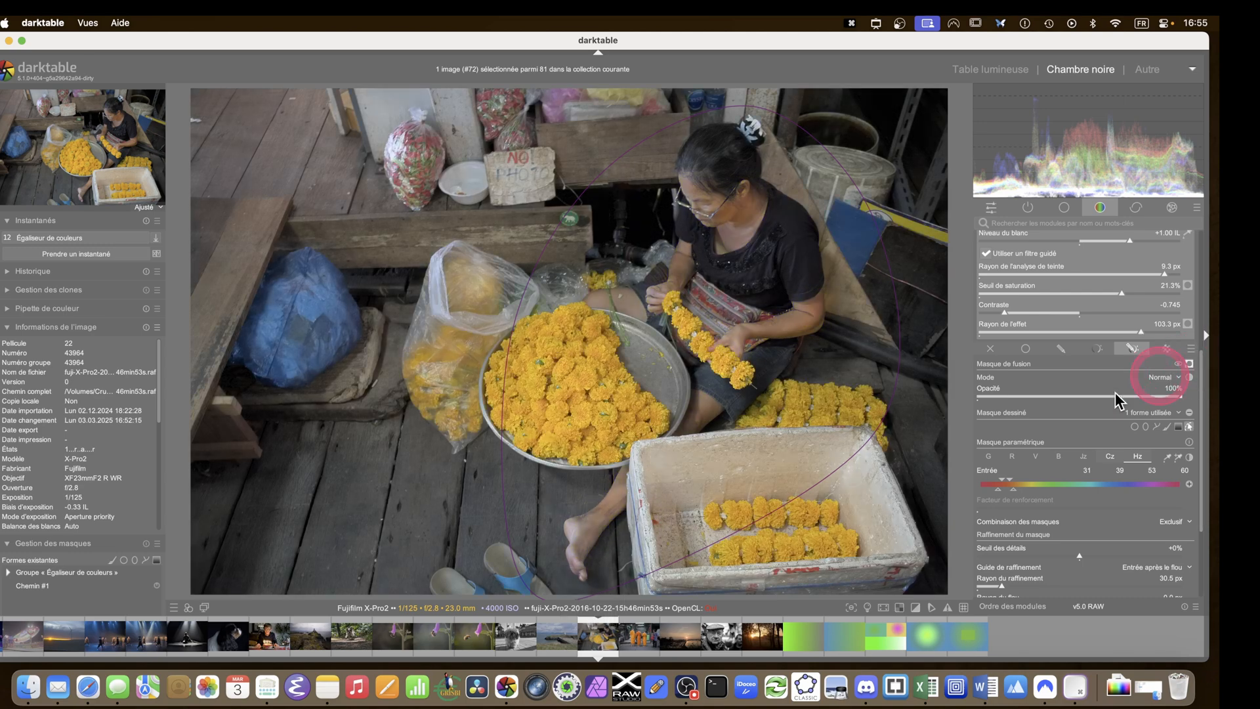
Compare the masked saturation correction by repeatedly turning the color equalizer off and on, leaving it enabled
{"action": "scroll", "coordinate": [1082, 413], "scroll_direction": "up", "scroll_amount": 5}
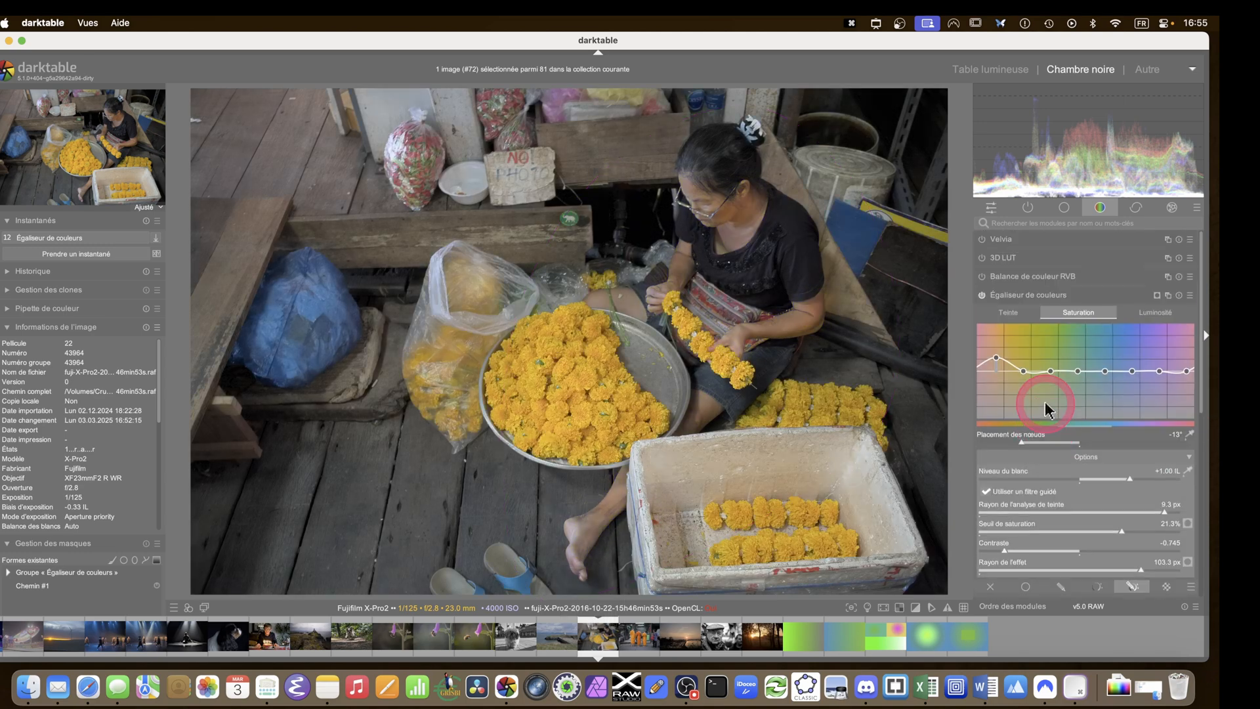
{"action": "left_click", "coordinate": [982, 294]}
{"action": "left_click", "coordinate": [983, 294]}
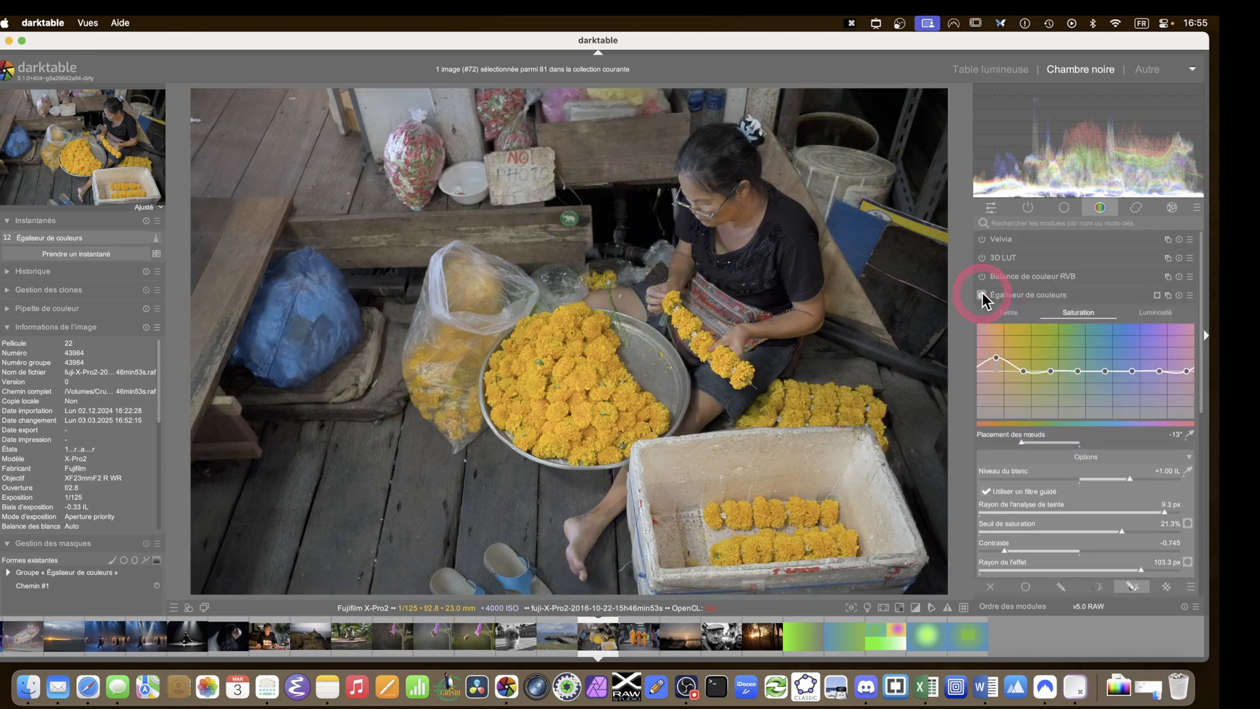
{"action": "left_click", "coordinate": [982, 294]}
{"action": "left_click", "coordinate": [982, 294]}
{"action": "left_click", "coordinate": [983, 294]}
{"action": "left_click", "coordinate": [983, 294]}
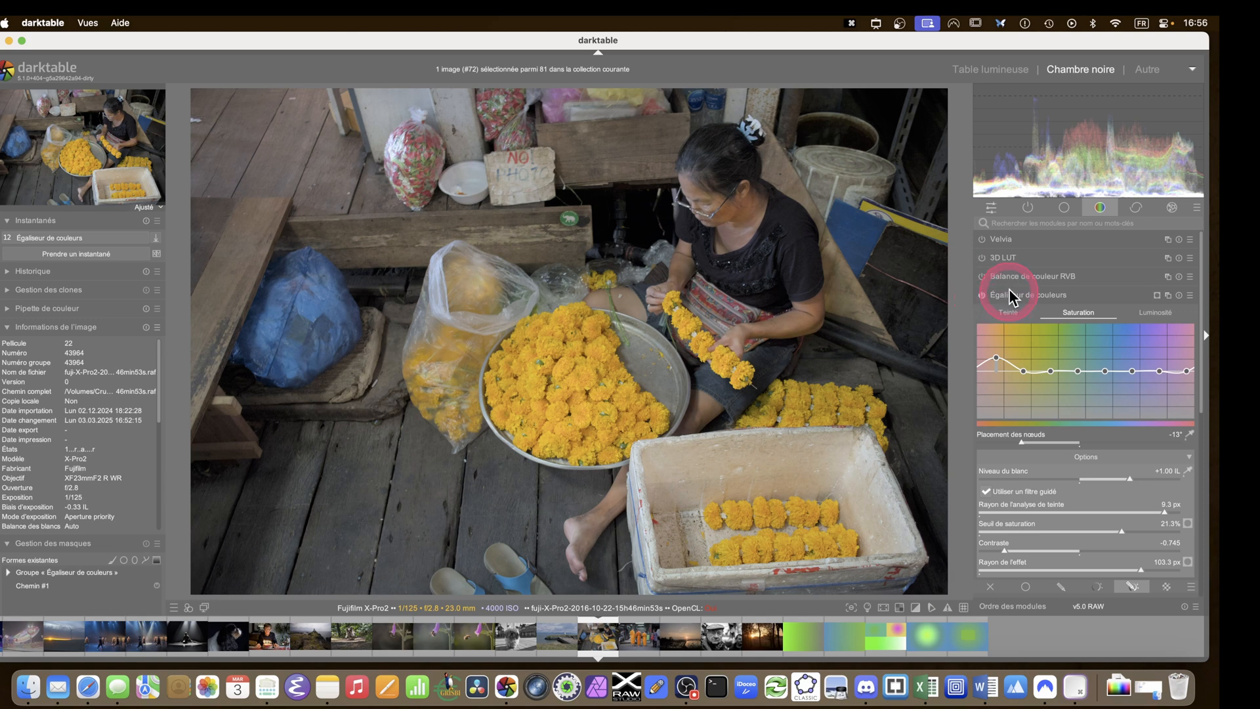
Open the color equalizer on the bee and foxglove photo, sample the green background's hue and set node placement to -11°
{"action": "left_click", "coordinate": [1010, 296]}
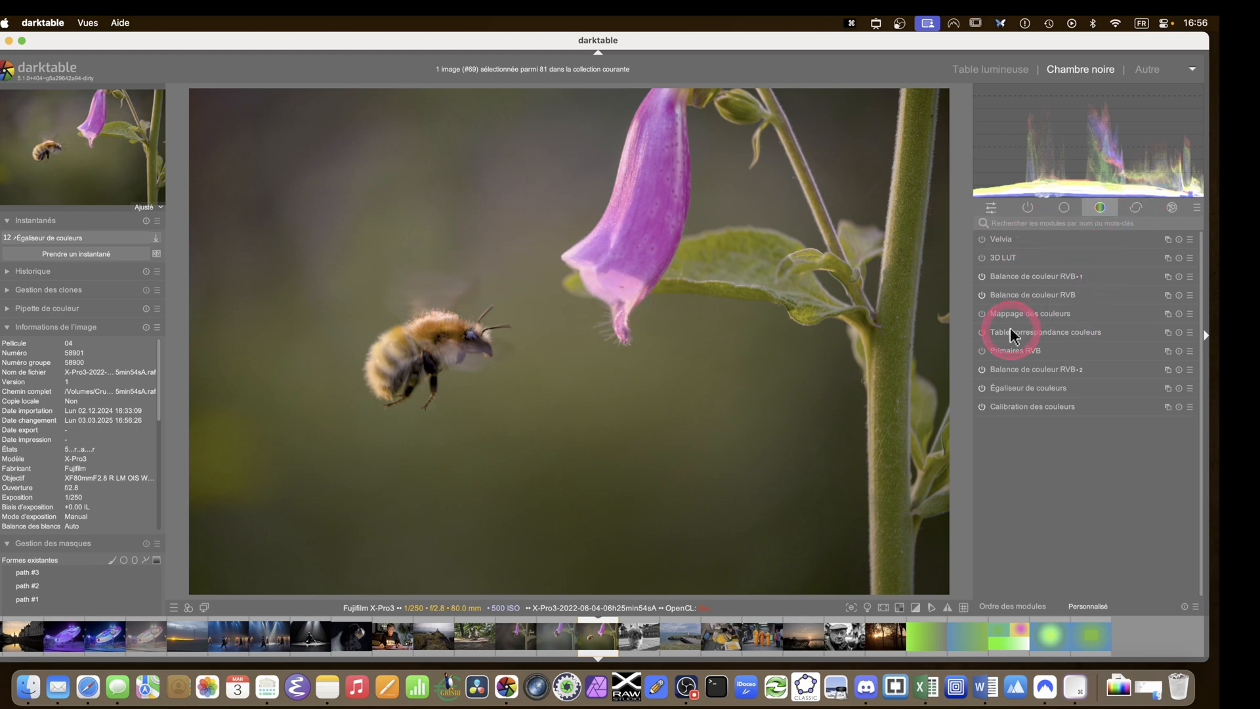
{"action": "left_click", "coordinate": [1026, 390]}
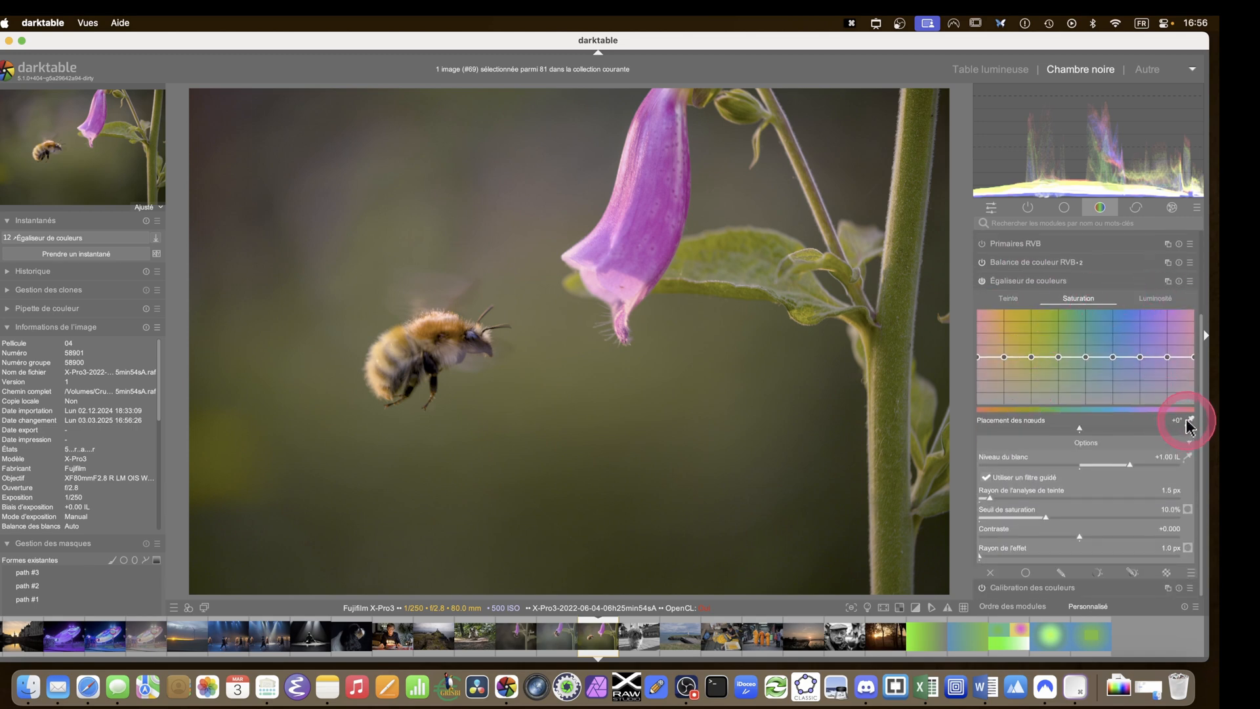
{"action": "left_click", "coordinate": [548, 390]}
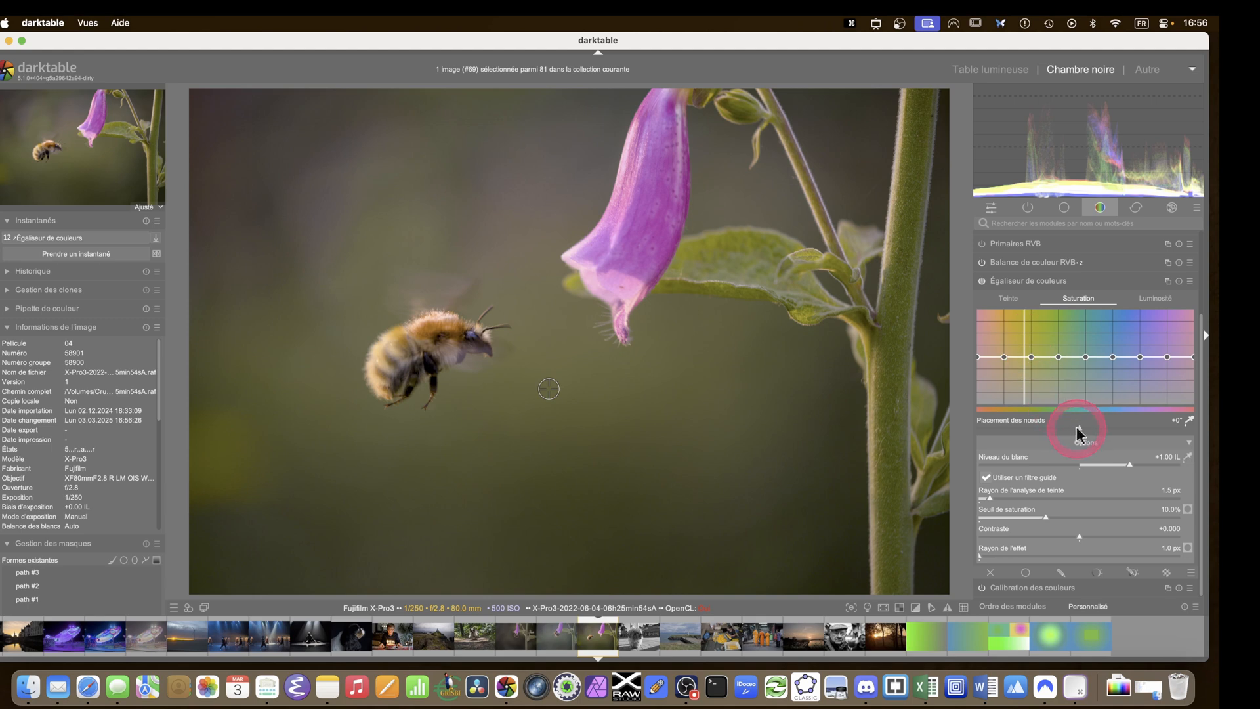
{"action": "left_click_drag", "start_coordinate": [1078, 430], "coordinate": [1050, 435]}
Raise the background-hue node strongly on the luminosity curve and, viewed at 100%, set the hue analysis radius to 9.4 px
{"action": "left_click", "coordinate": [1155, 299]}
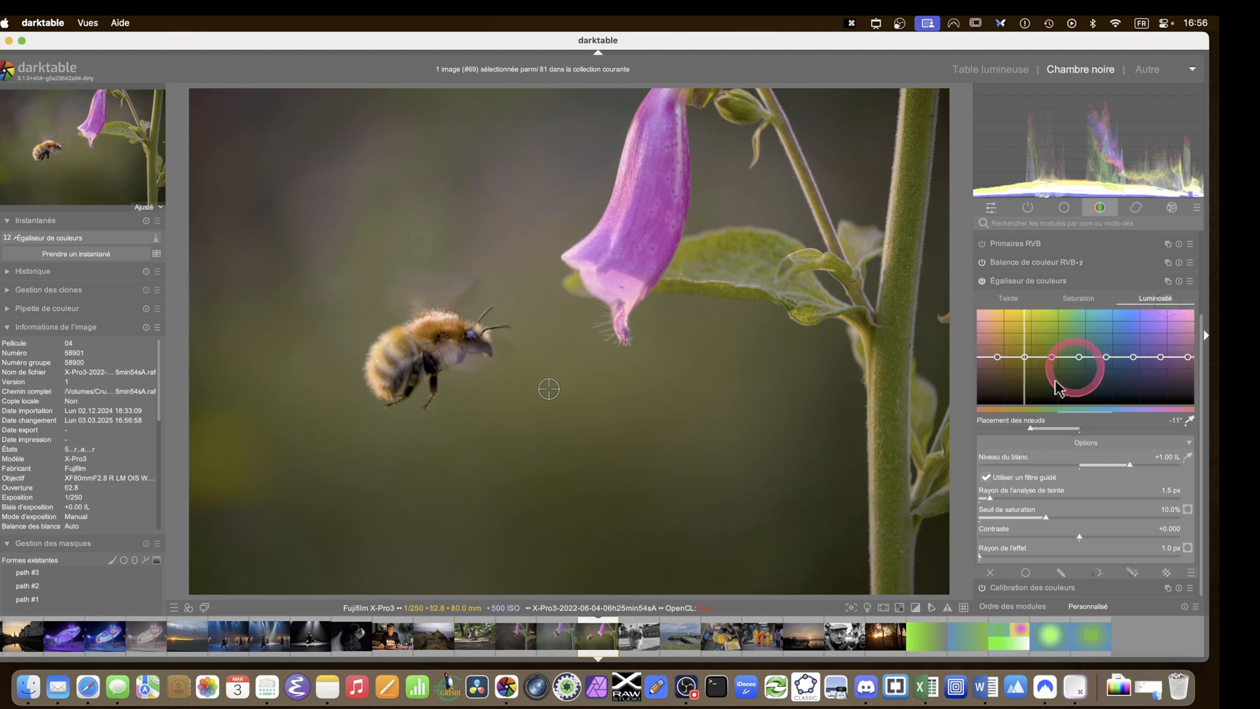
{"action": "left_click_drag", "start_coordinate": [1026, 358], "coordinate": [1025, 320]}
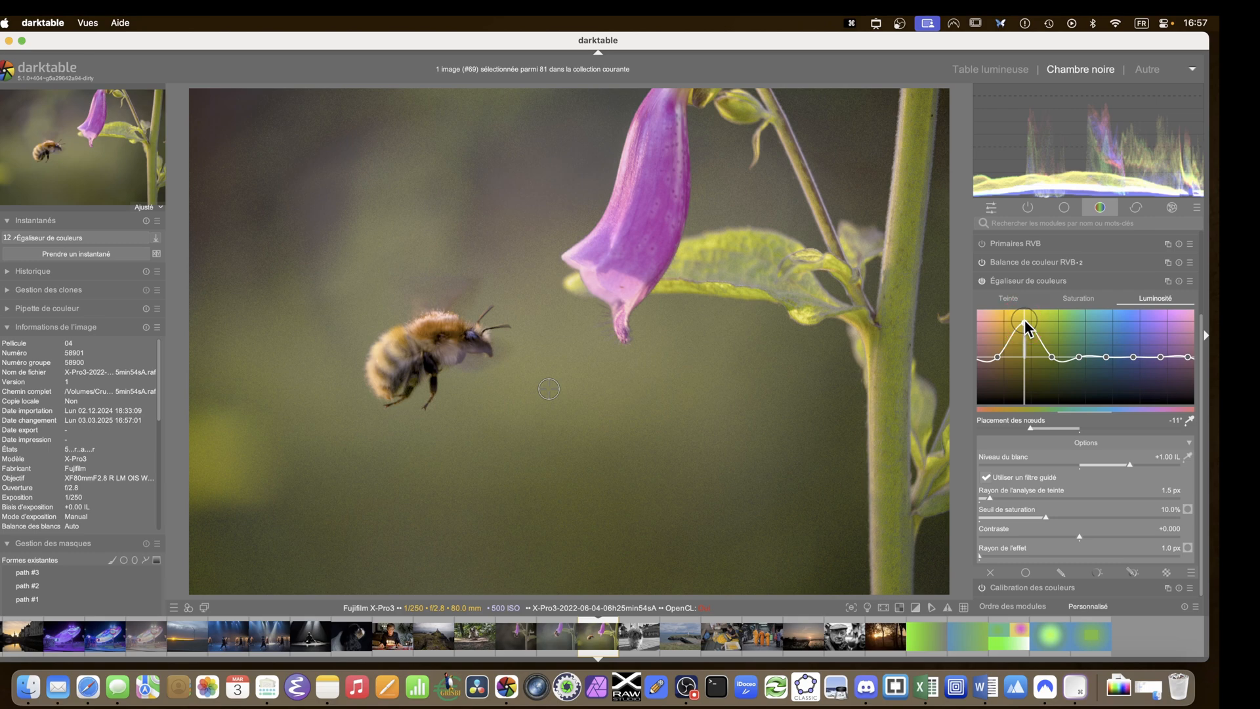
{"action": "middle_click", "coordinate": [526, 436]}
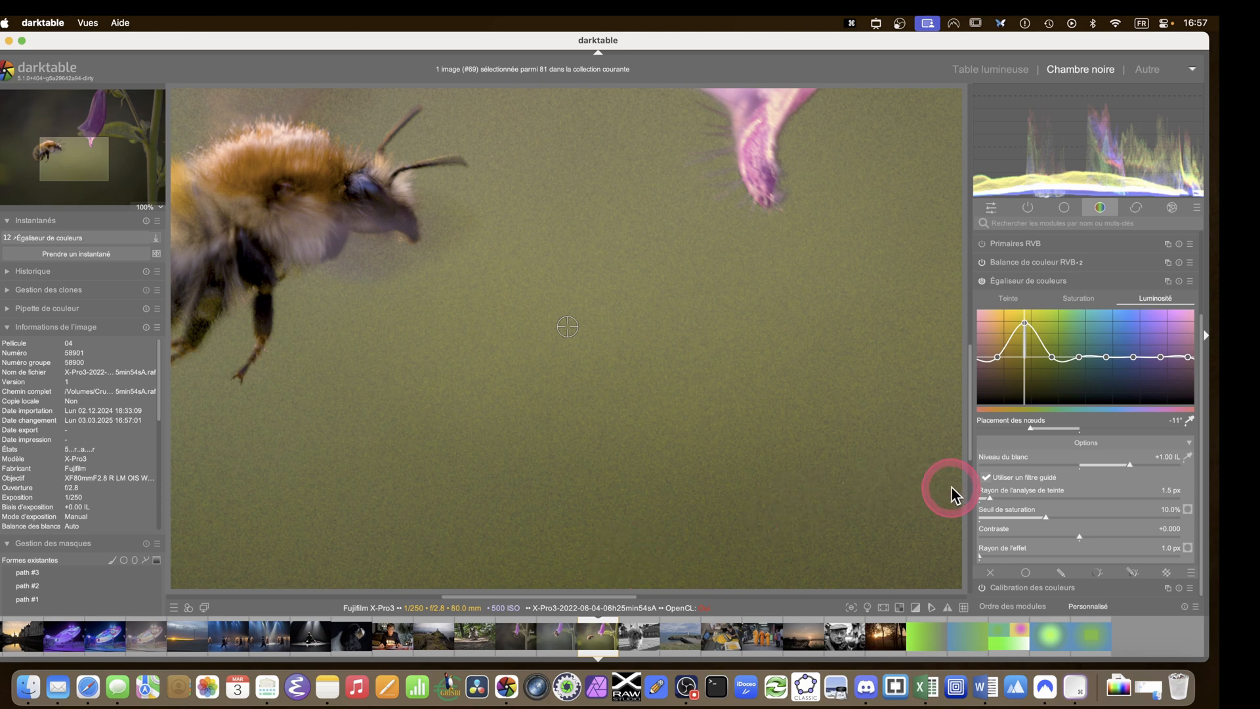
{"action": "left_click_drag", "start_coordinate": [1056, 503], "coordinate": [1124, 504]}
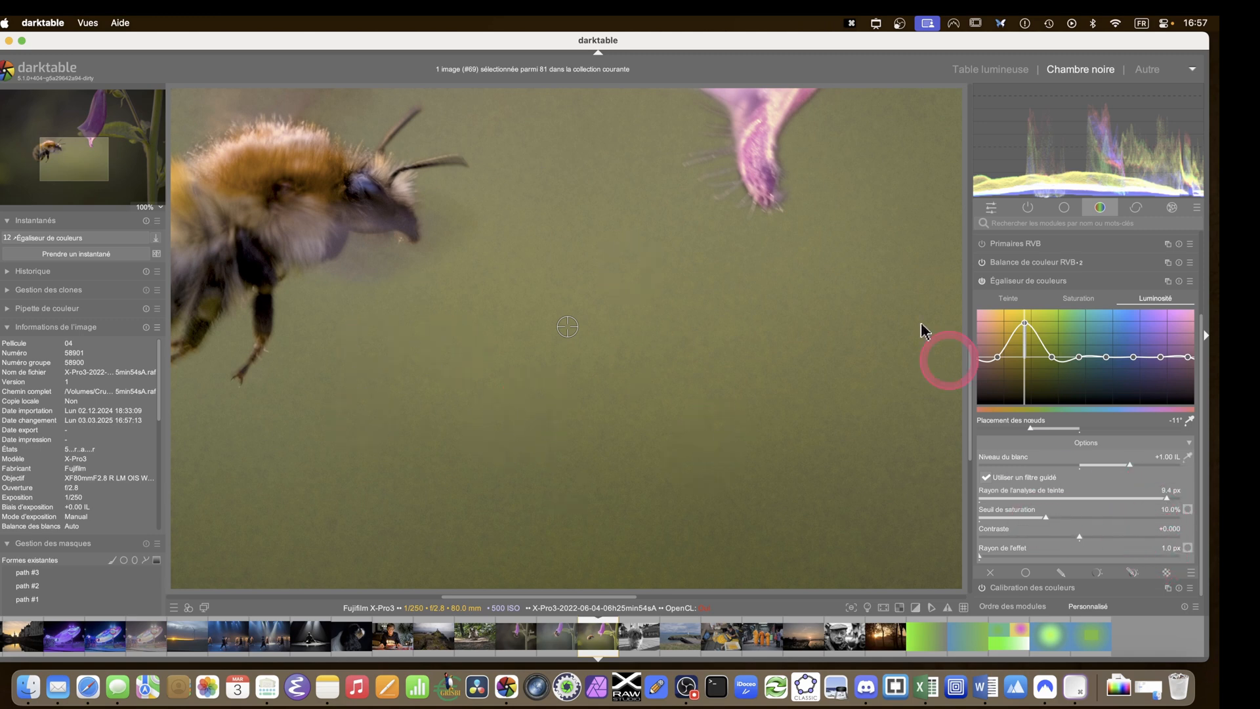
Around the foxglove's edges, try an effect radius of 119.1 px and reduce it to 4.6 px
{"action": "left_click_drag", "start_coordinate": [79, 160], "coordinate": [81, 141]}
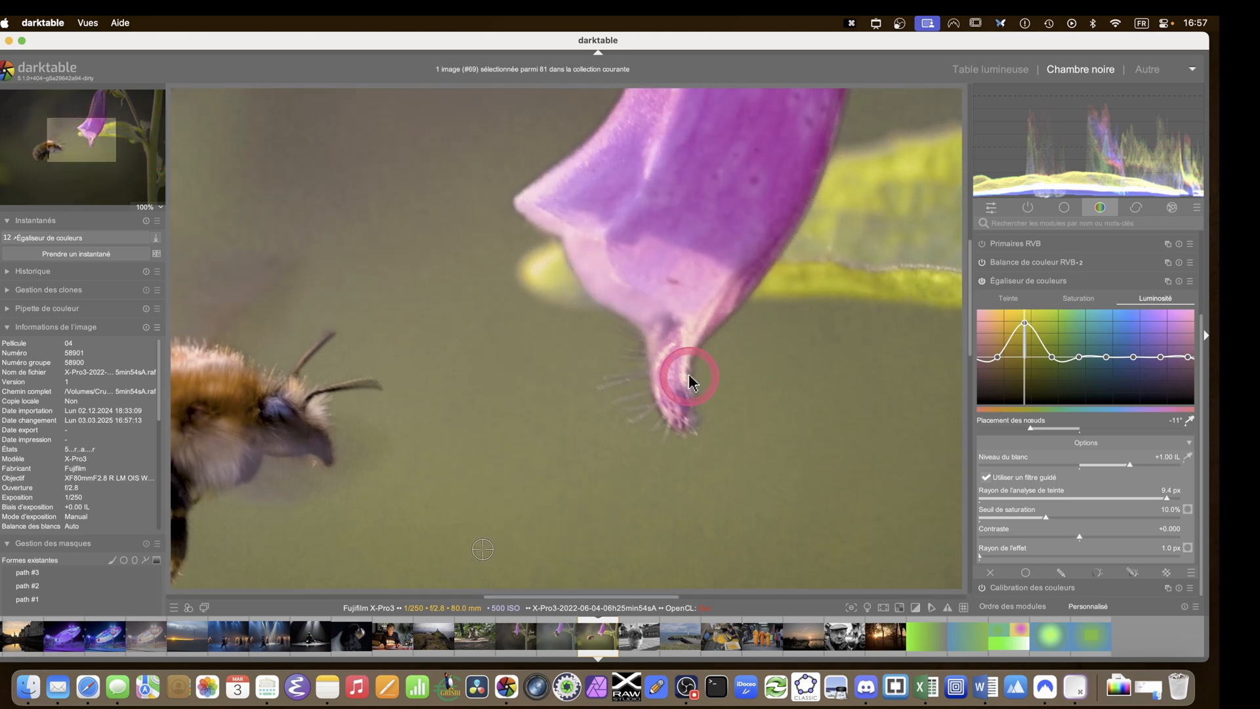
{"action": "left_click", "coordinate": [1154, 558]}
{"action": "left_click_drag", "start_coordinate": [1156, 558], "coordinate": [1004, 558]}
{"action": "left_click", "coordinate": [1160, 554]}
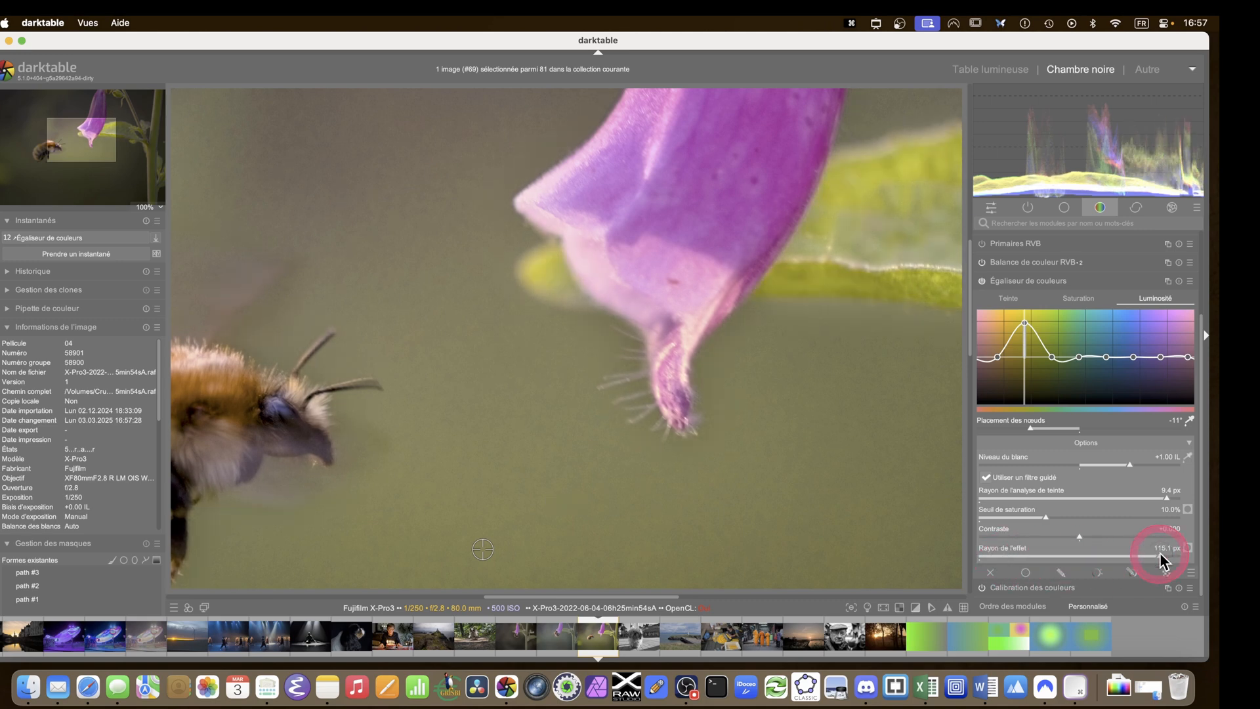
{"action": "left_click", "coordinate": [984, 556]}
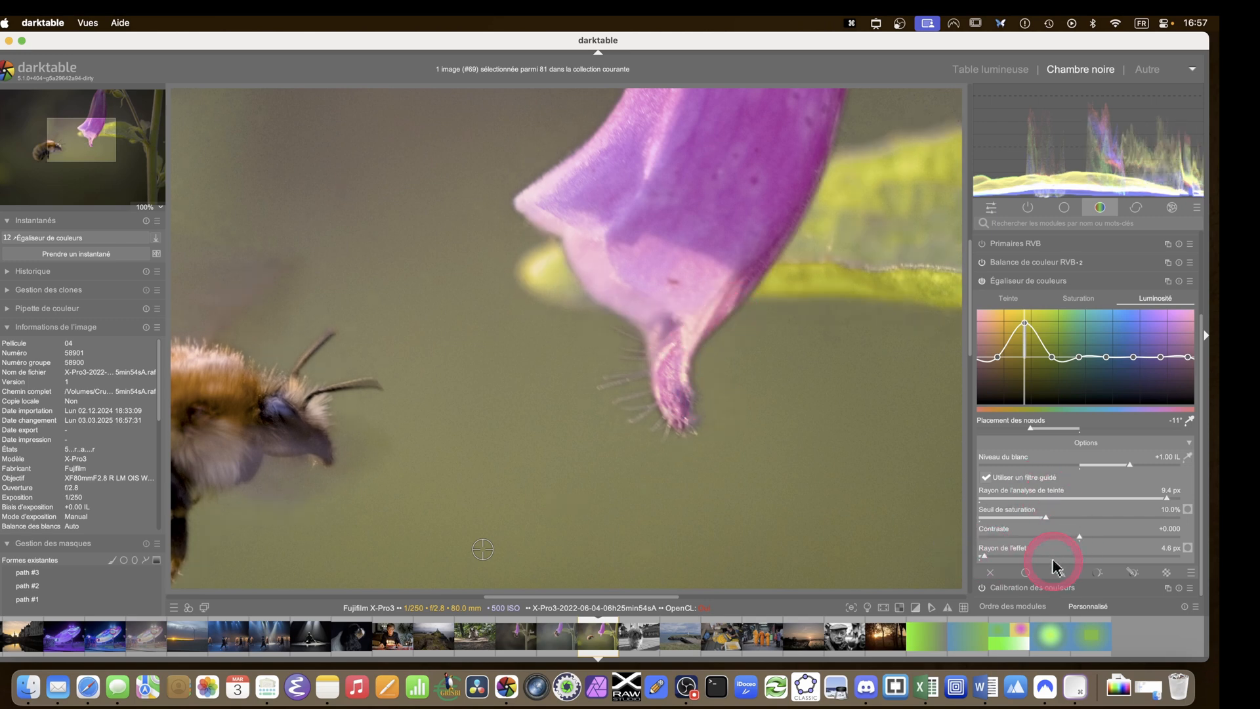
Enable the profiled noise reduction module and return to the color modules
{"action": "scroll", "coordinate": [688, 460], "scroll_direction": "down", "scroll_amount": 9}
{"action": "scroll", "coordinate": [688, 461], "scroll_direction": "down", "scroll_amount": 1}
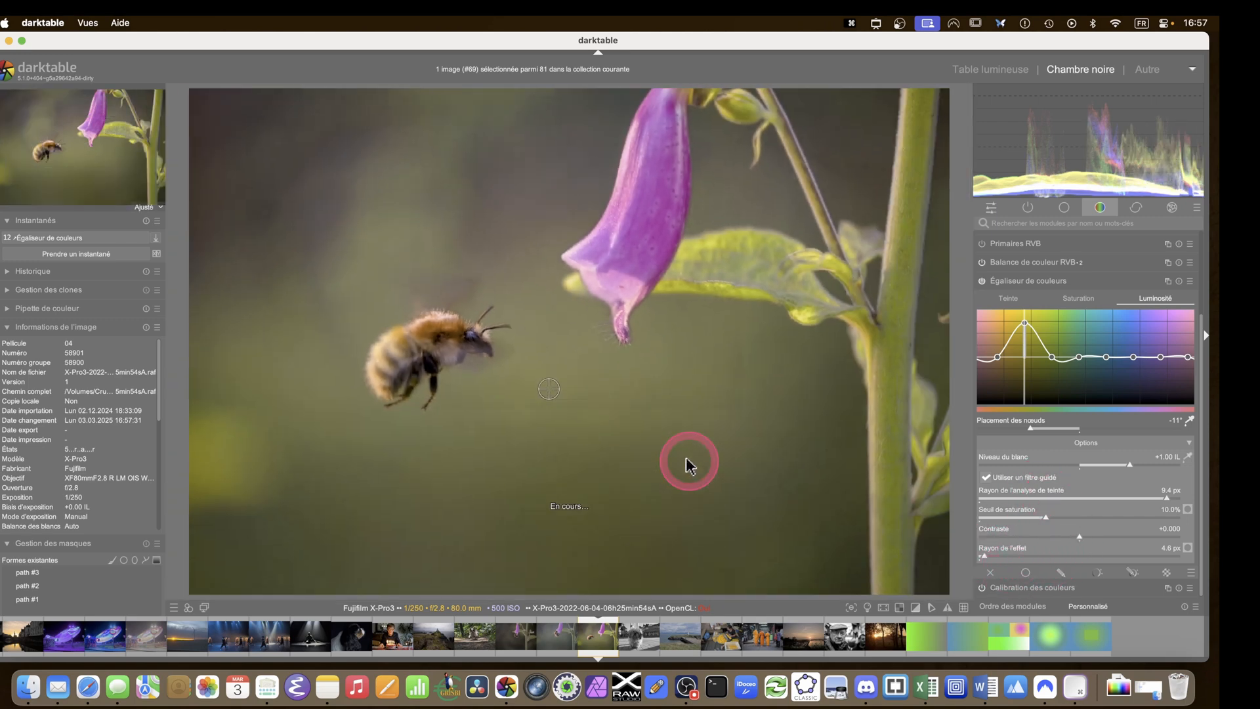
{"action": "left_click", "coordinate": [1136, 208]}
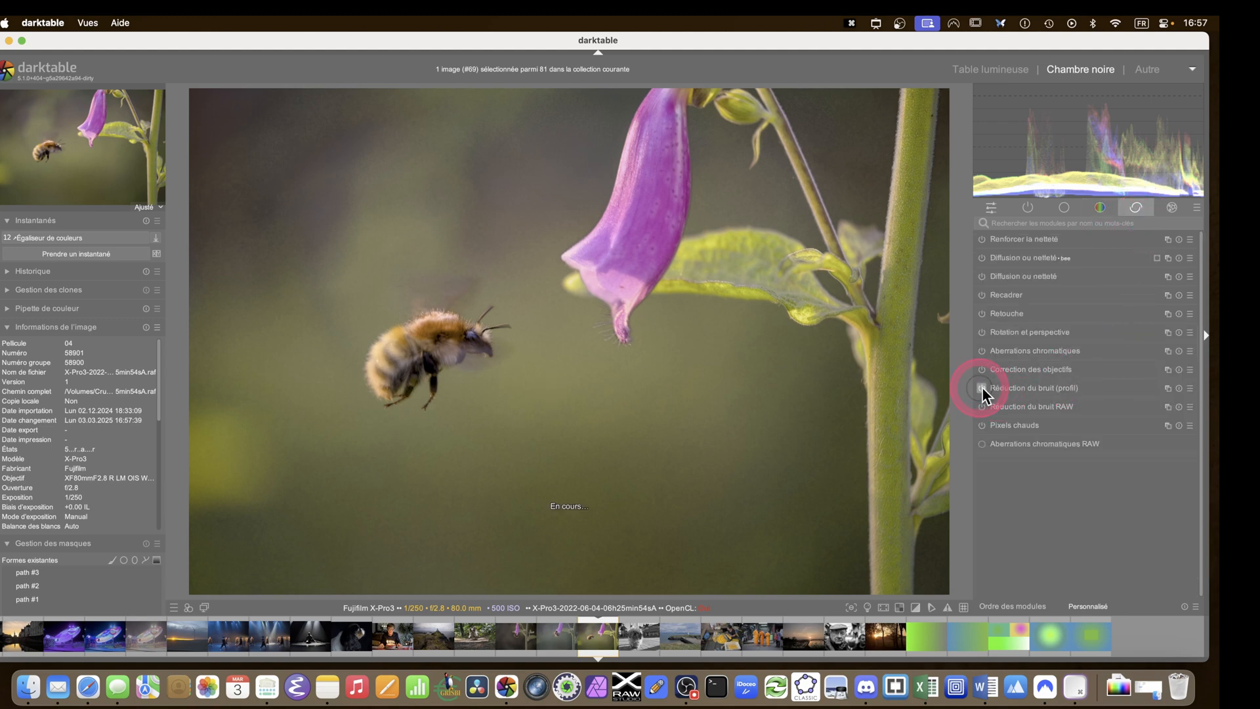
{"action": "left_click", "coordinate": [1100, 208]}
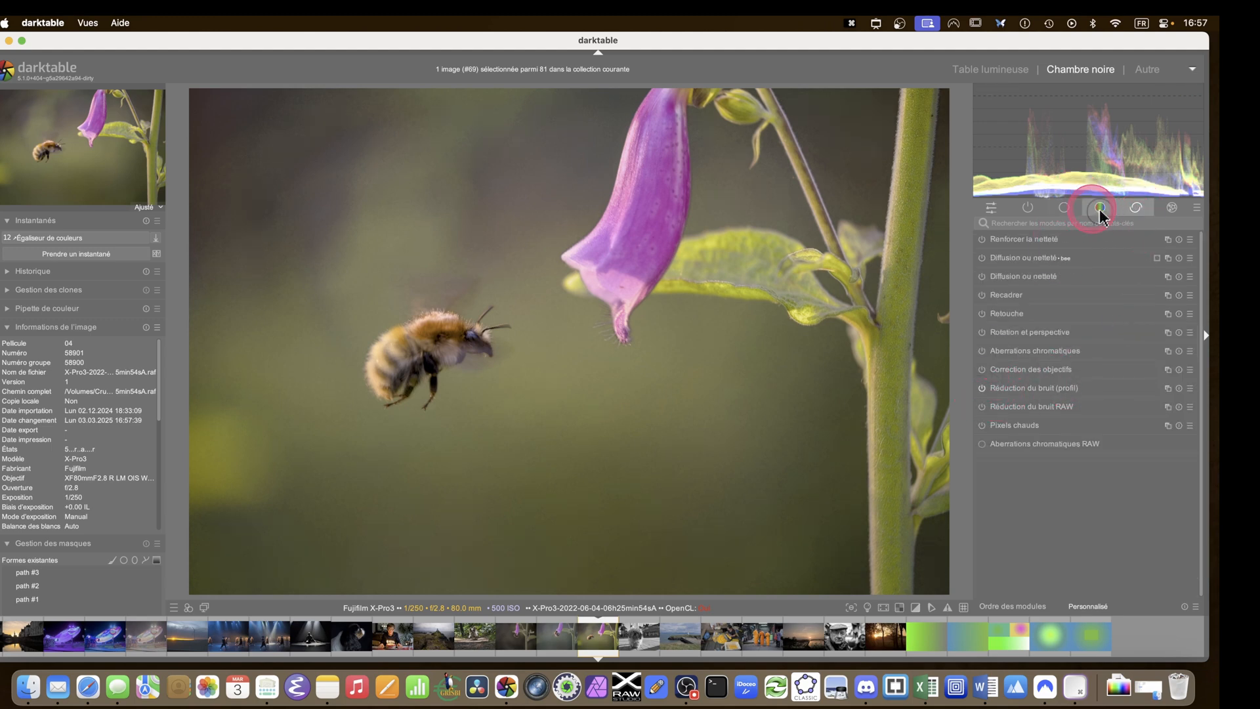
Reset the effect radius to 1.0 px and the hue analysis radius to 1.5 px, and flatten the luminosity curve
{"action": "middle_click", "coordinate": [602, 392]}
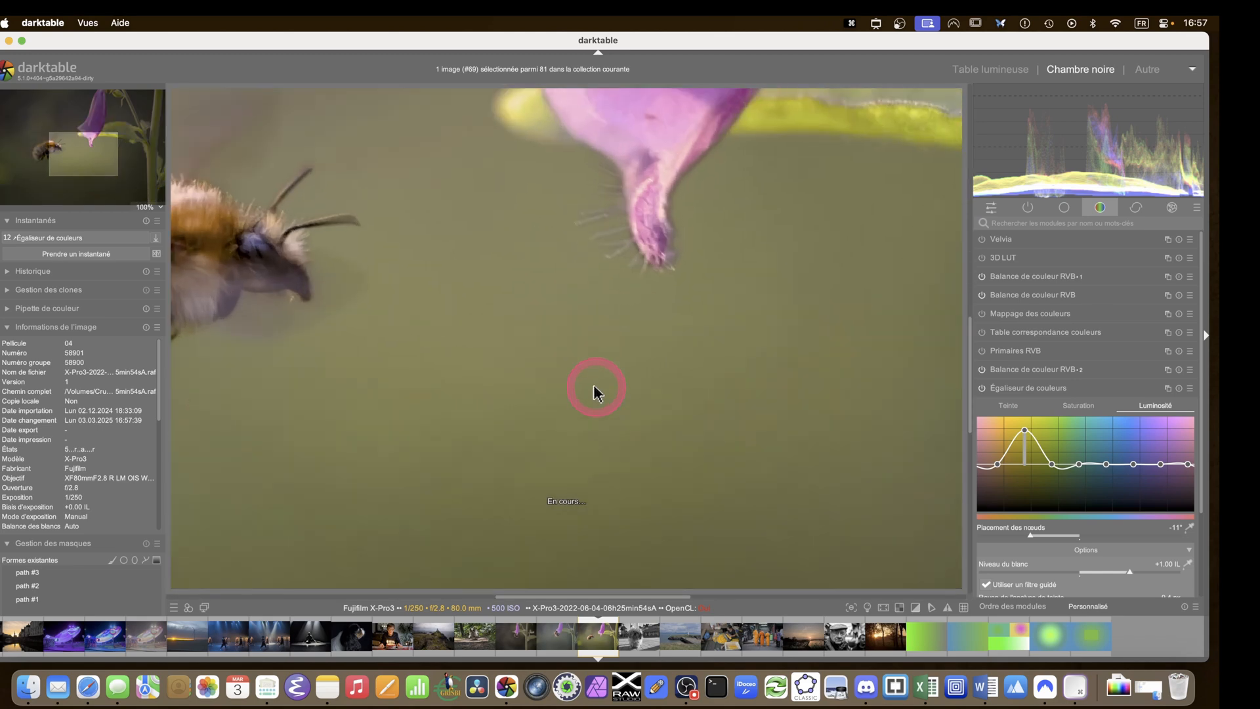
{"action": "left_click_drag", "start_coordinate": [546, 382], "coordinate": [705, 414]}
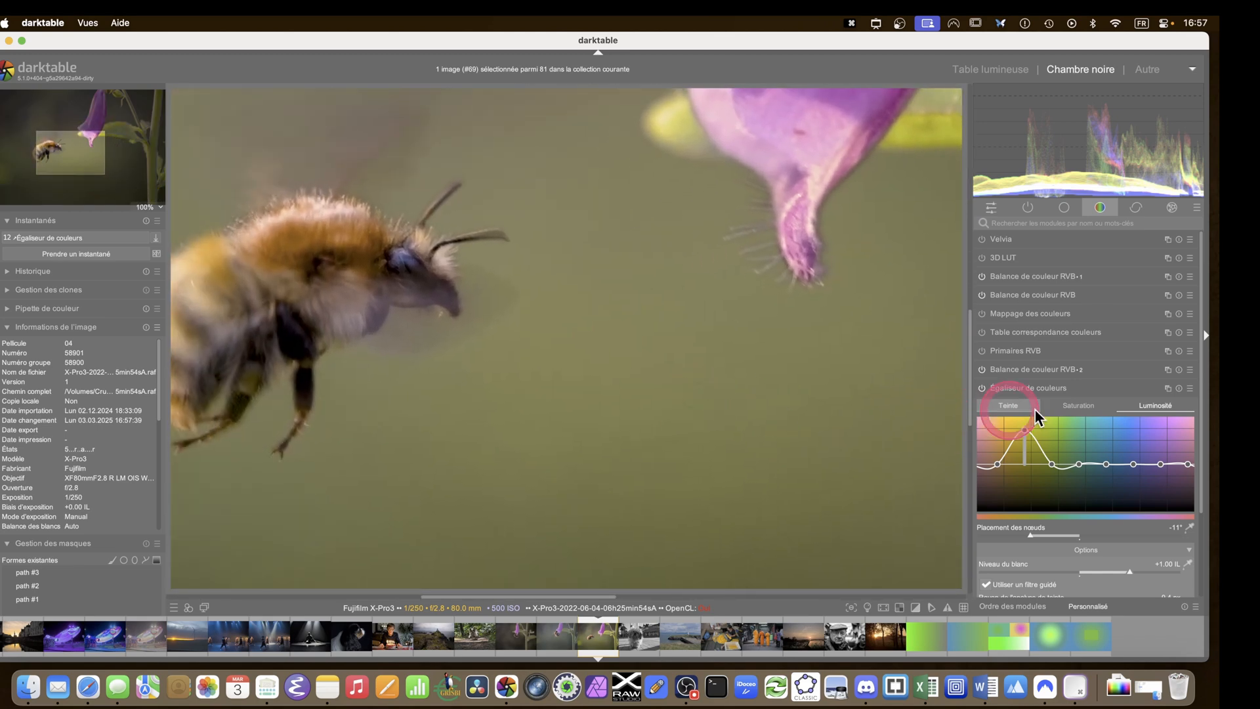
{"action": "scroll", "coordinate": [1034, 408], "scroll_direction": "down", "scroll_amount": 3}
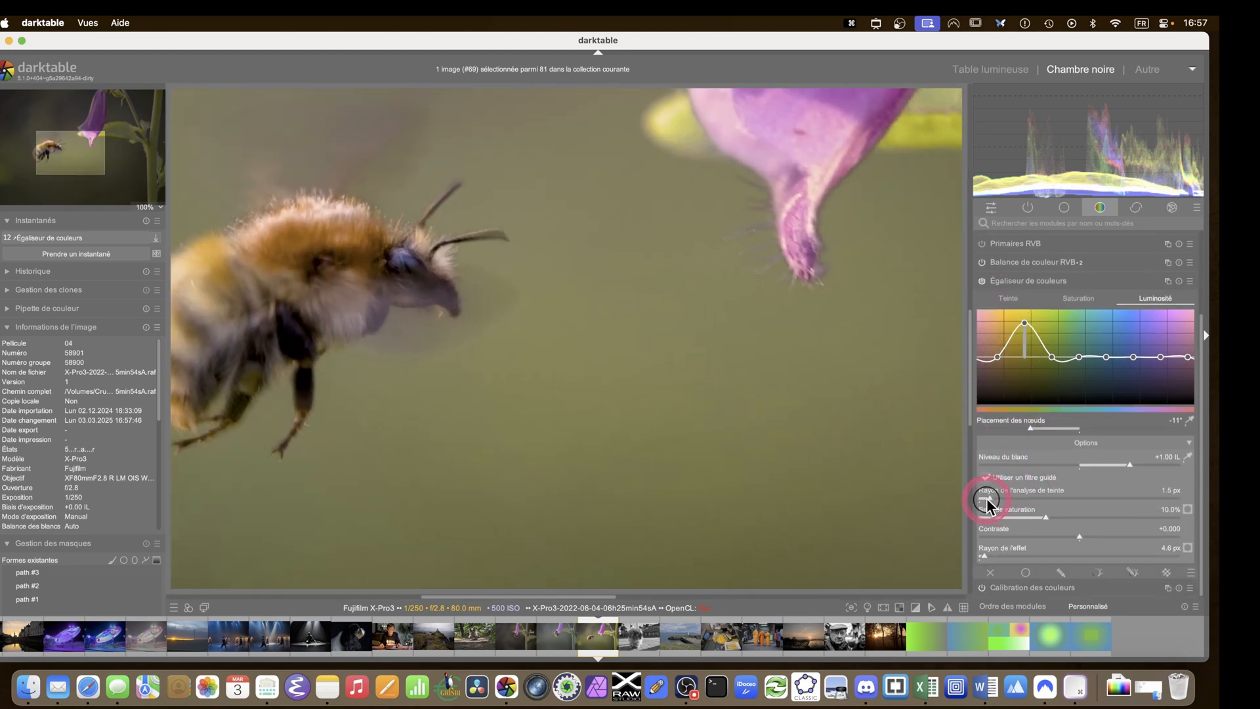
{"action": "double_click", "coordinate": [983, 555]}
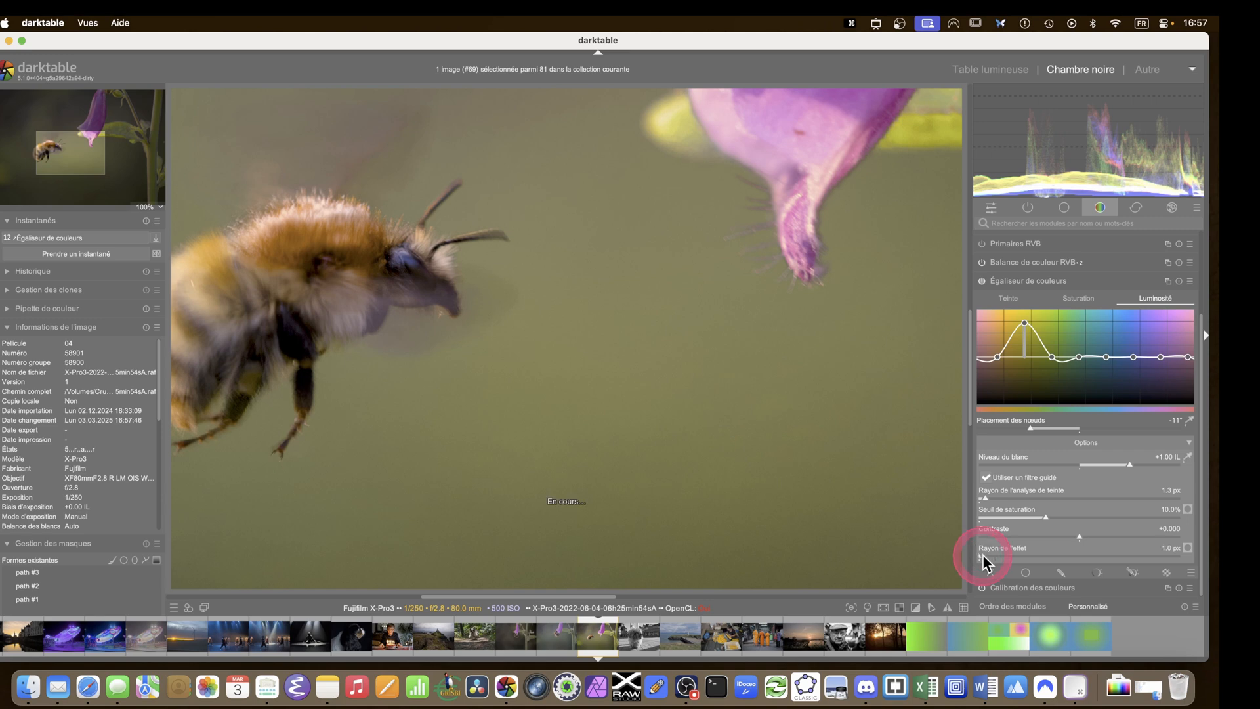
{"action": "double_click", "coordinate": [985, 498]}
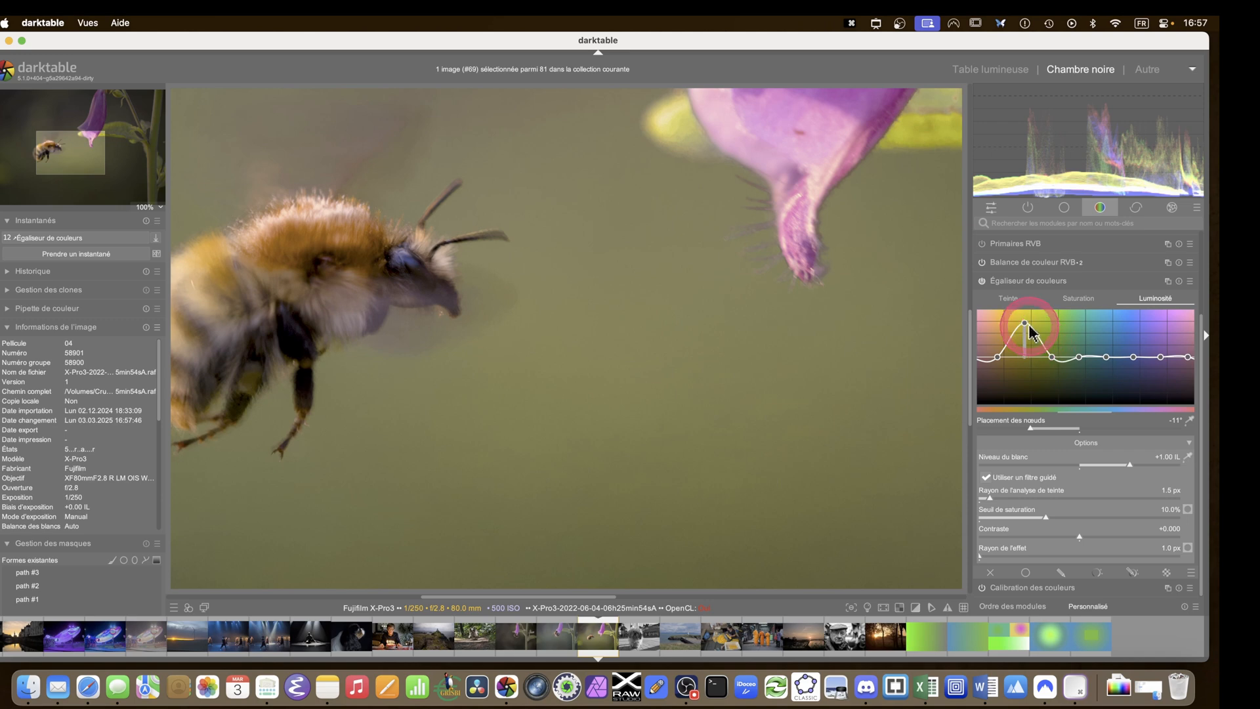
{"action": "left_click_drag", "start_coordinate": [1025, 324], "coordinate": [1024, 361]}
{"action": "middle_click", "coordinate": [561, 443]}
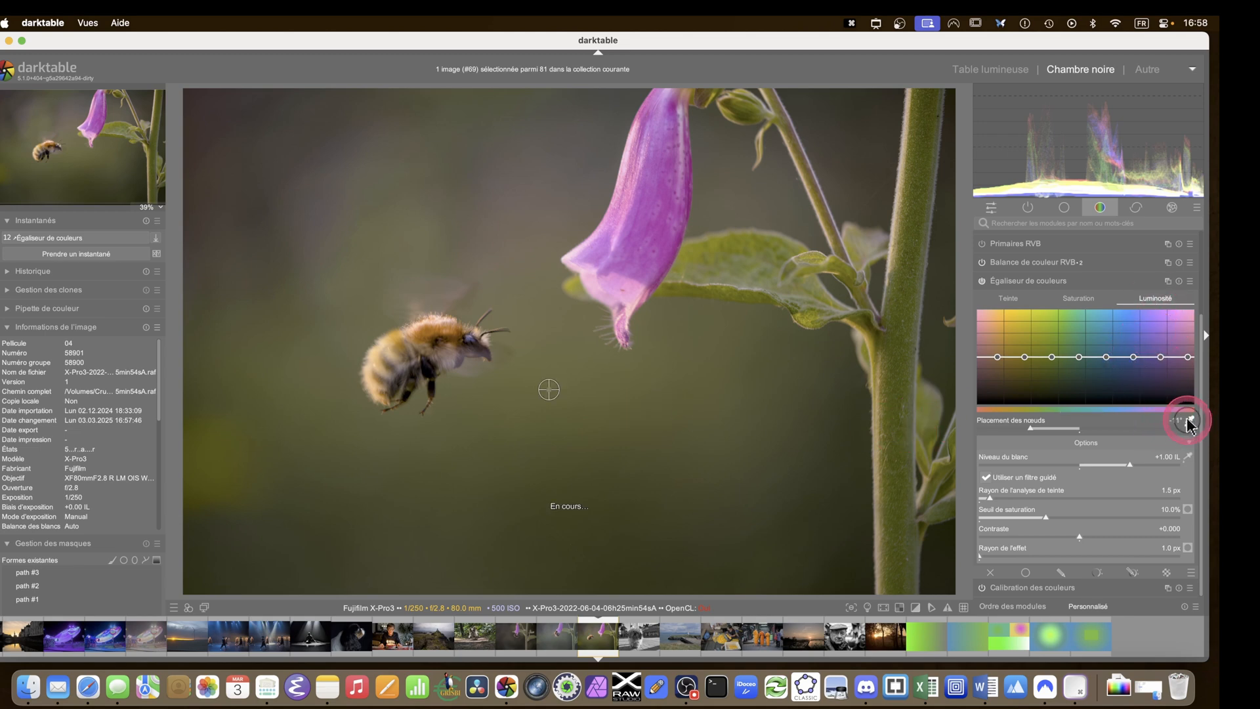
Sample the hue of the bee's orange fur and set node placement to -5° to align a node with it
{"action": "left_click", "coordinate": [428, 340]}
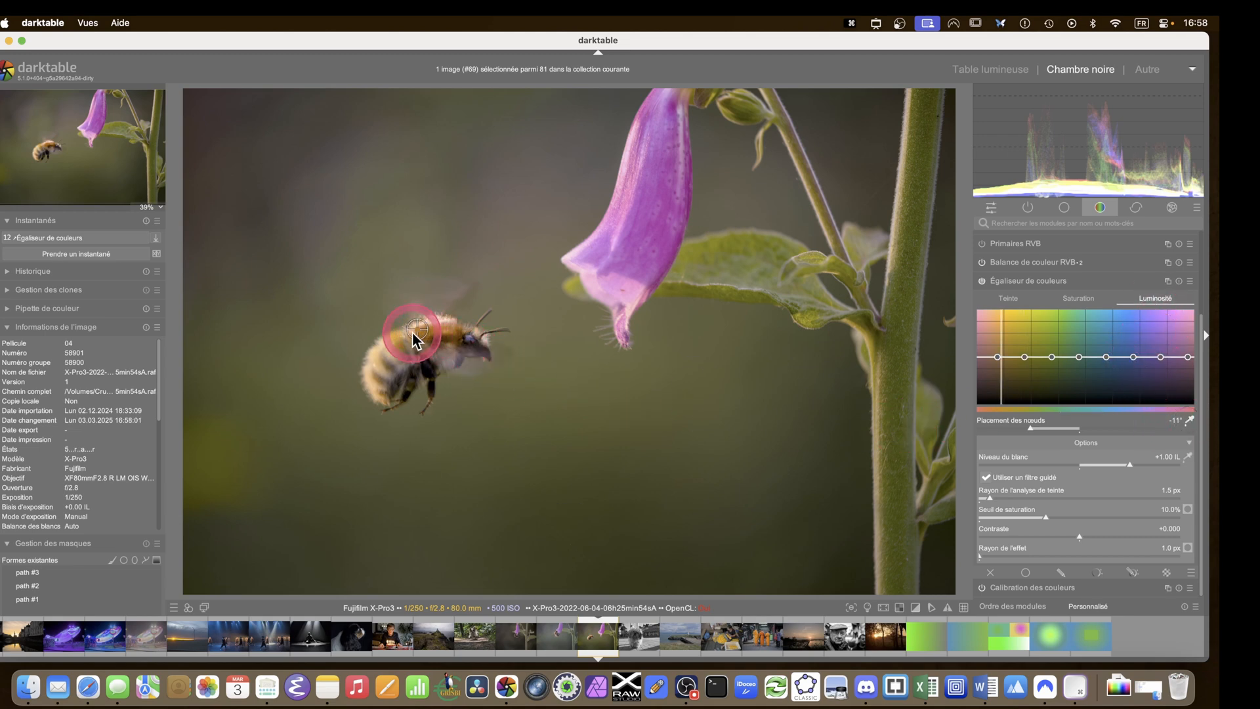
{"action": "left_click", "coordinate": [397, 338]}
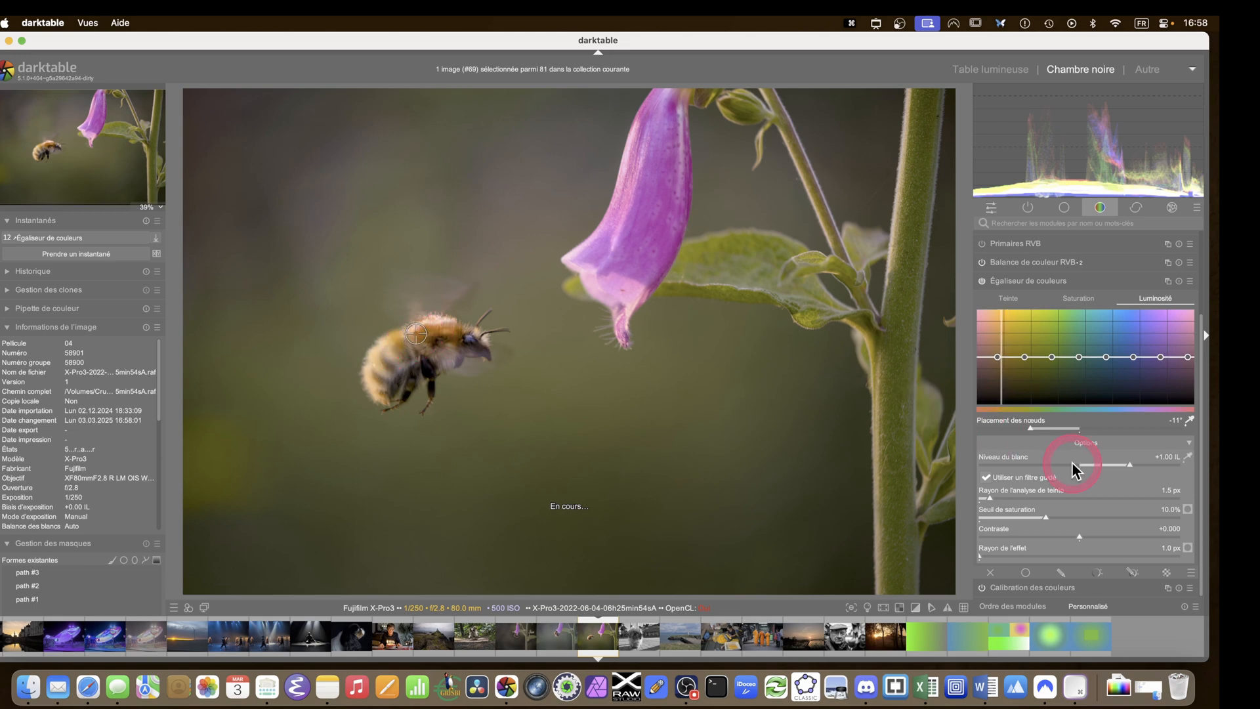
{"action": "left_click_drag", "start_coordinate": [1052, 433], "coordinate": [1057, 430]}
Raise the node at the bee's fur hue moderately on both the luminosity and saturation curves
{"action": "left_click", "coordinate": [1003, 358]}
{"action": "left_click_drag", "start_coordinate": [1006, 361], "coordinate": [1002, 339]}
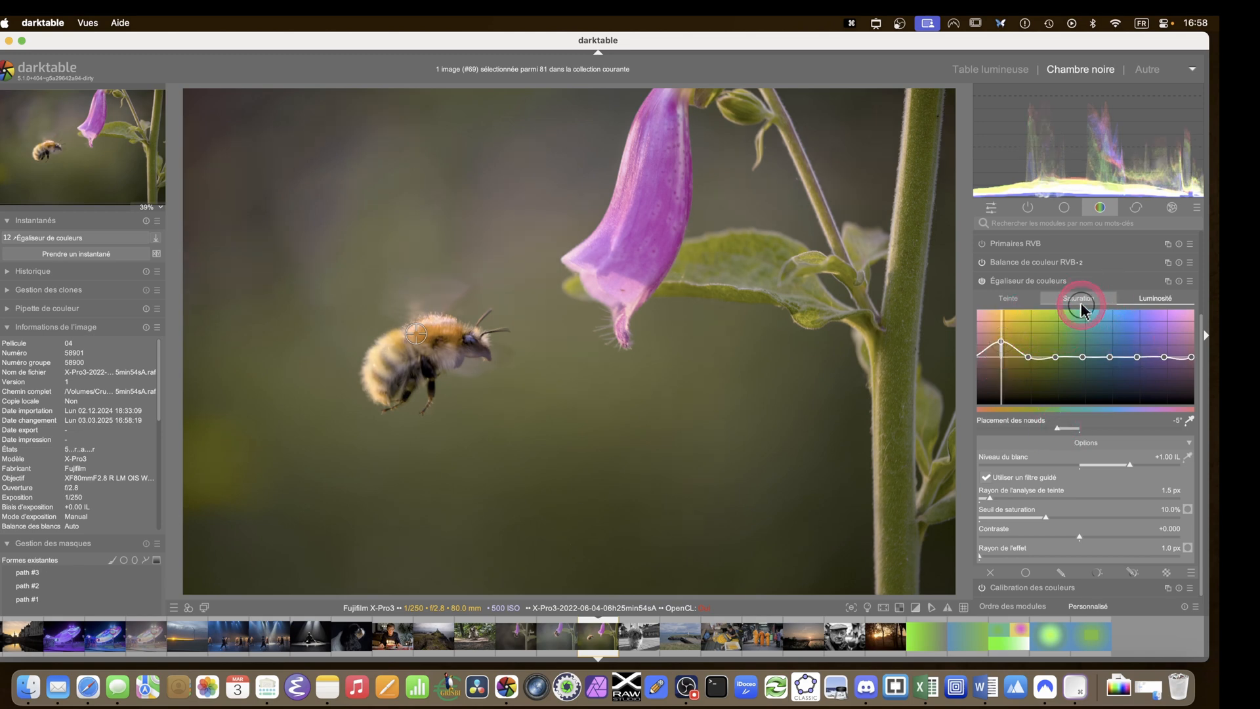
{"action": "left_click", "coordinate": [1158, 299]}
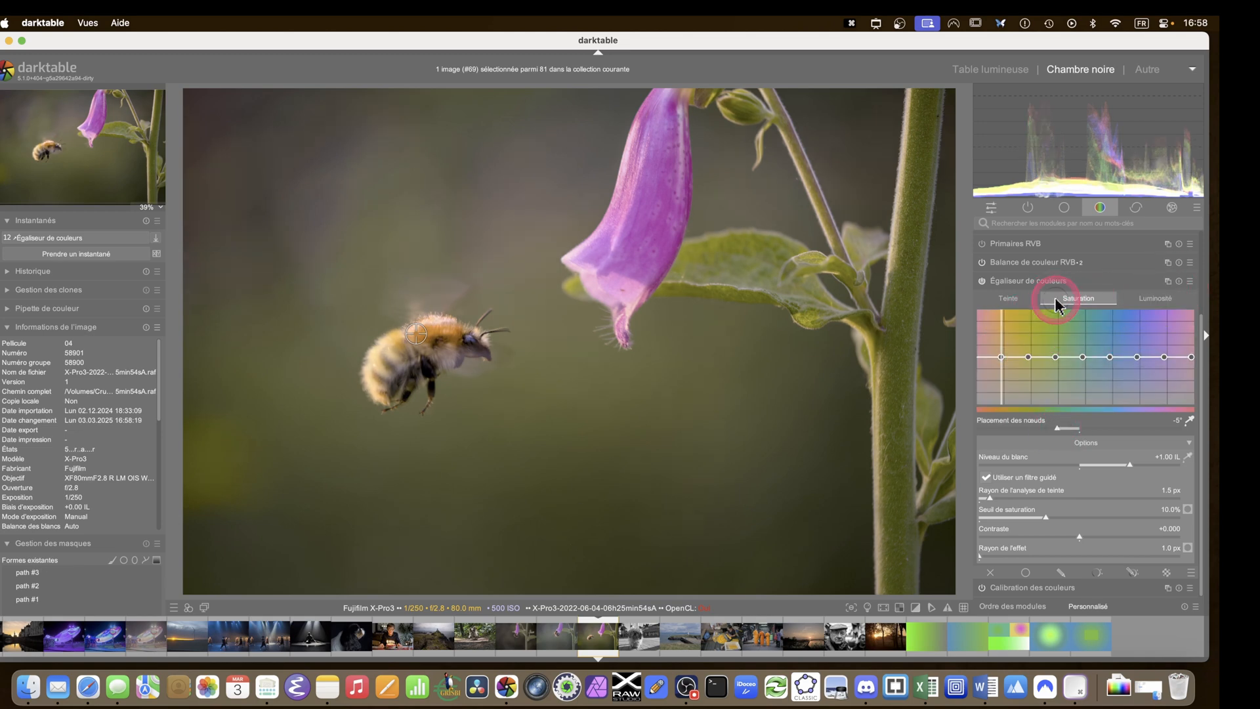
{"action": "left_click", "coordinate": [1079, 298]}
{"action": "left_click", "coordinate": [1002, 337]}
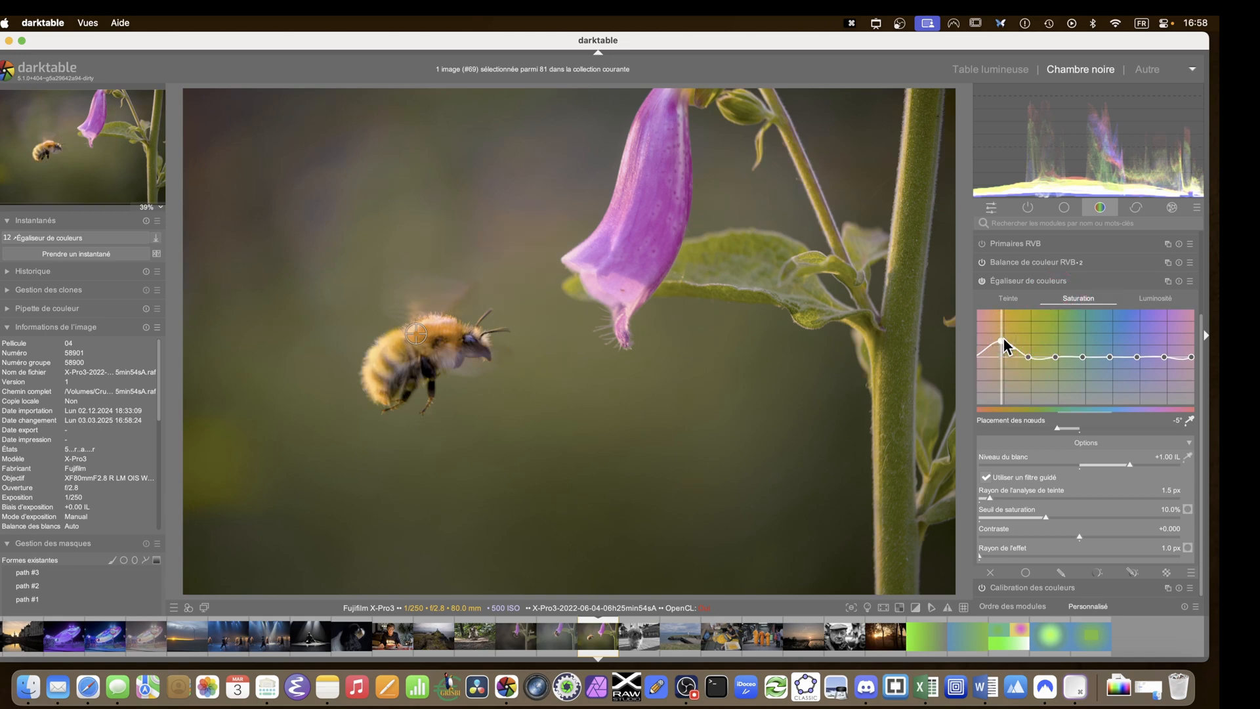
Compare the bee with the color equalizer off and on, leaving the module enabled and expanded
{"action": "left_click", "coordinate": [1003, 340]}
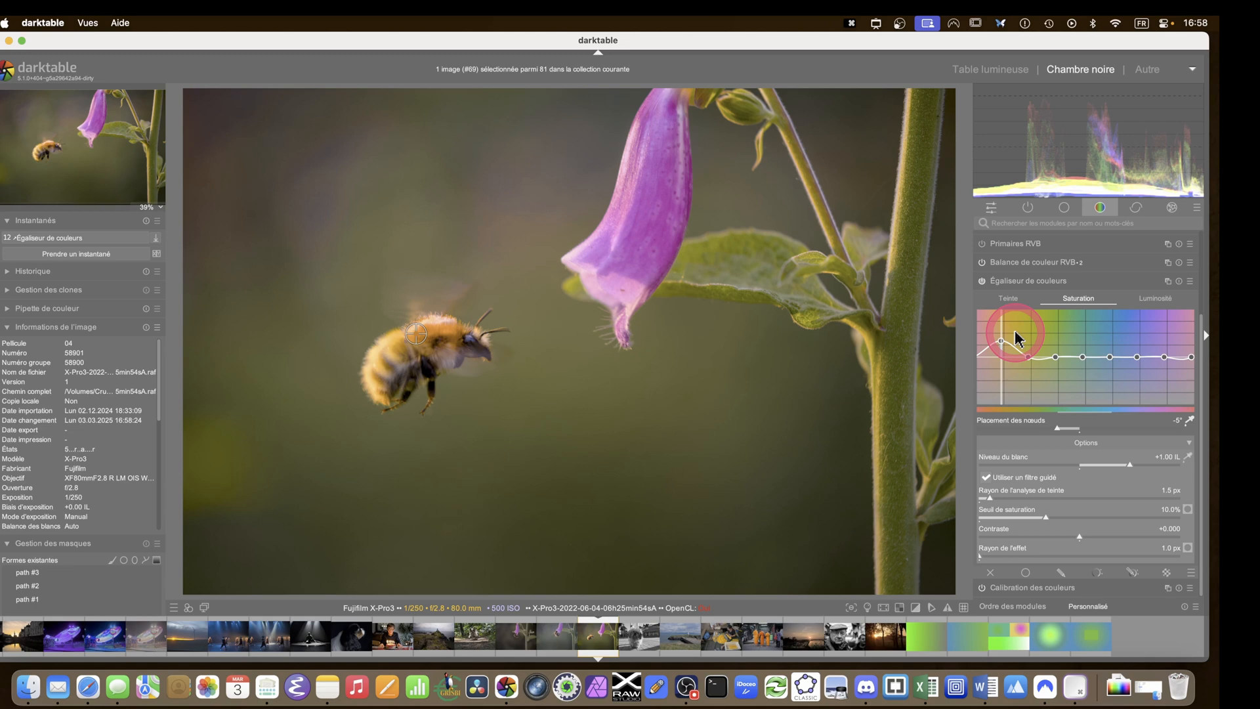
{"action": "left_click", "coordinate": [983, 282]}
{"action": "left_click", "coordinate": [983, 282]}
{"action": "left_click", "coordinate": [982, 282]}
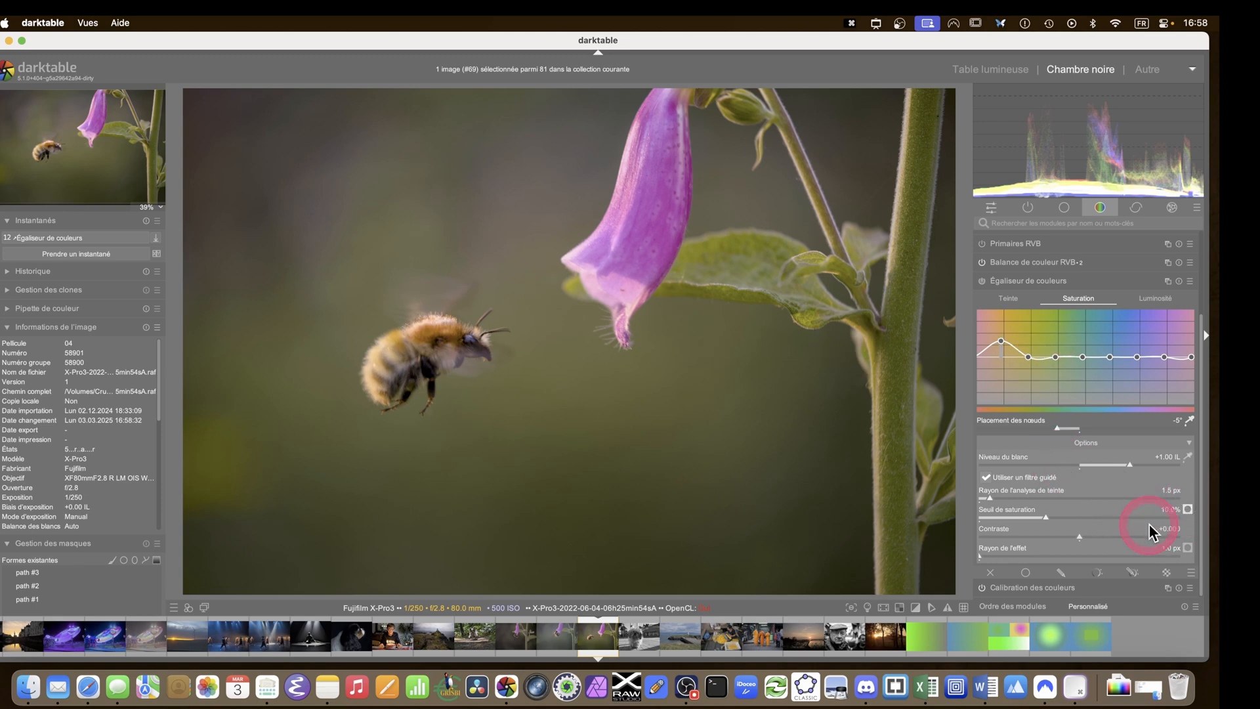
{"action": "left_click", "coordinate": [1189, 512]}
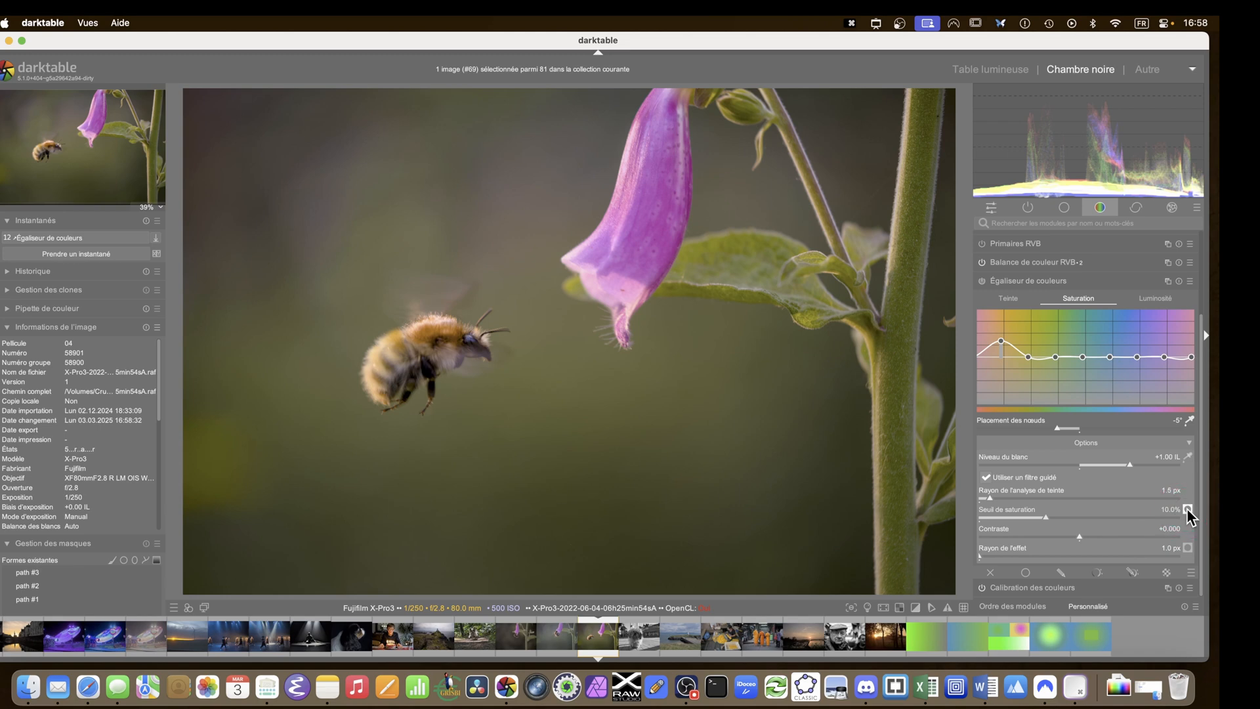
{"action": "left_click", "coordinate": [1021, 281]}
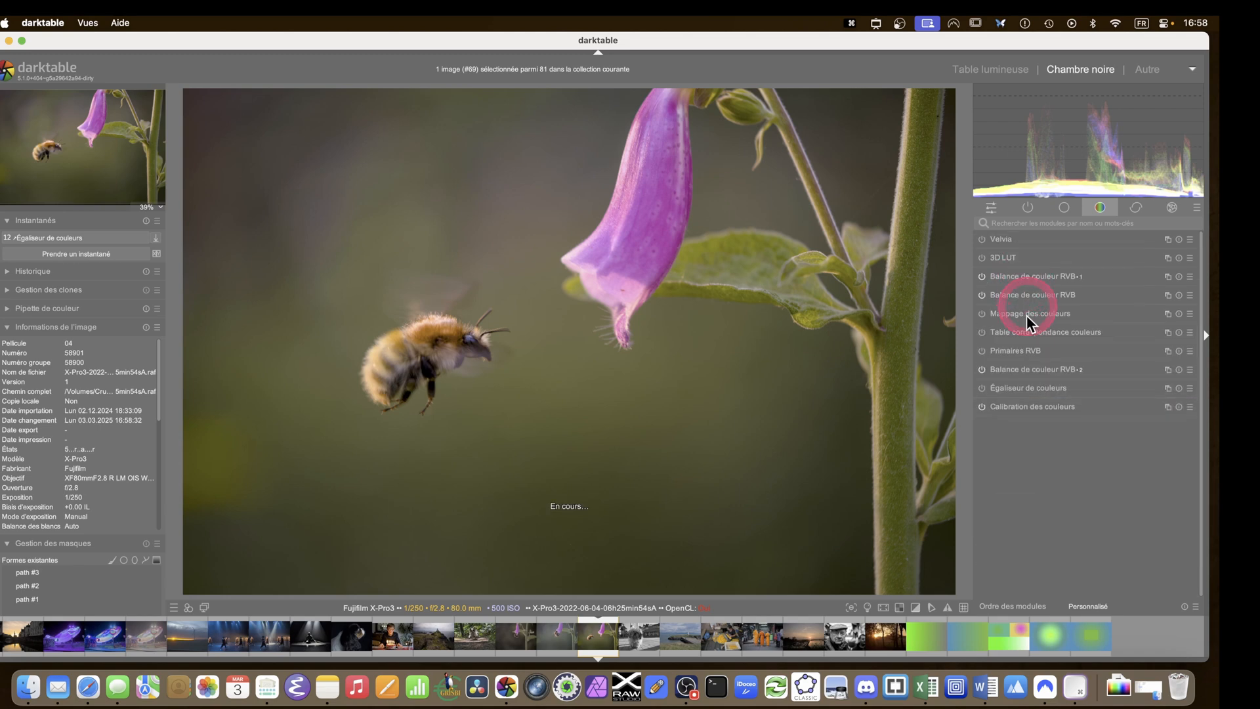
{"action": "left_click", "coordinate": [993, 389]}
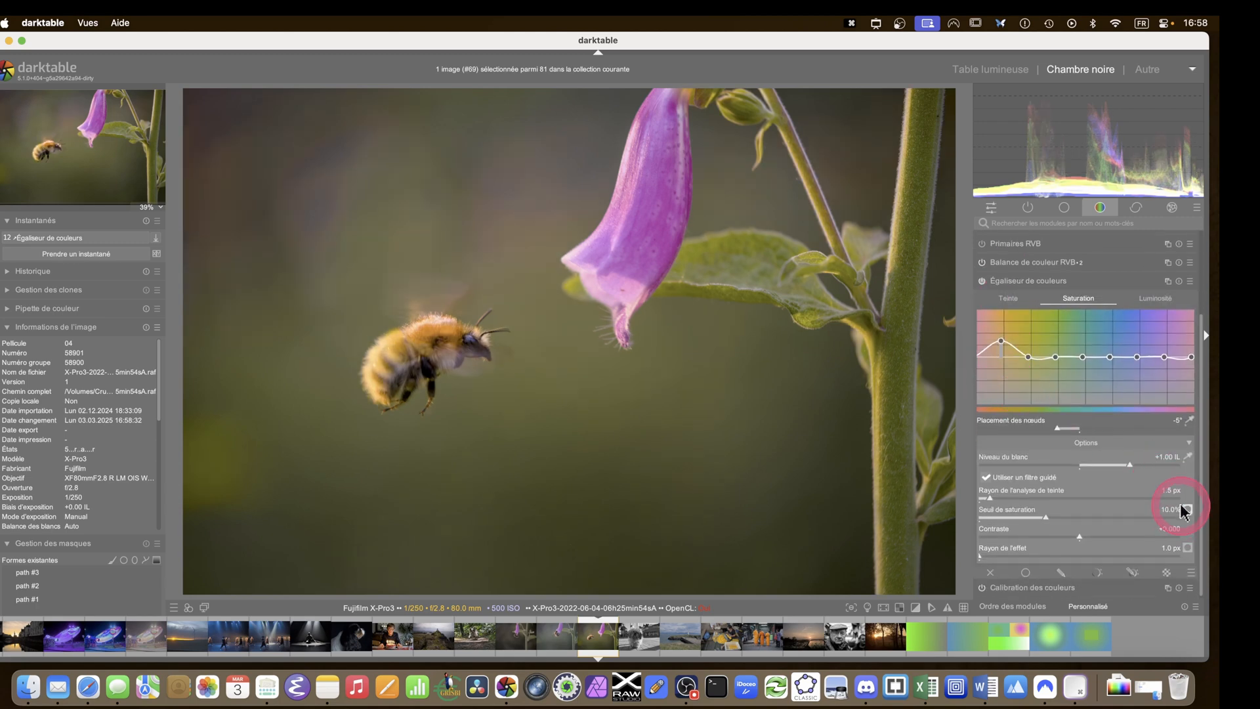
Using the saturation mask overlay, set the saturation threshold to 26.4% and the contrast to -0.618, and hide the overlay
{"action": "left_click", "coordinate": [1188, 510]}
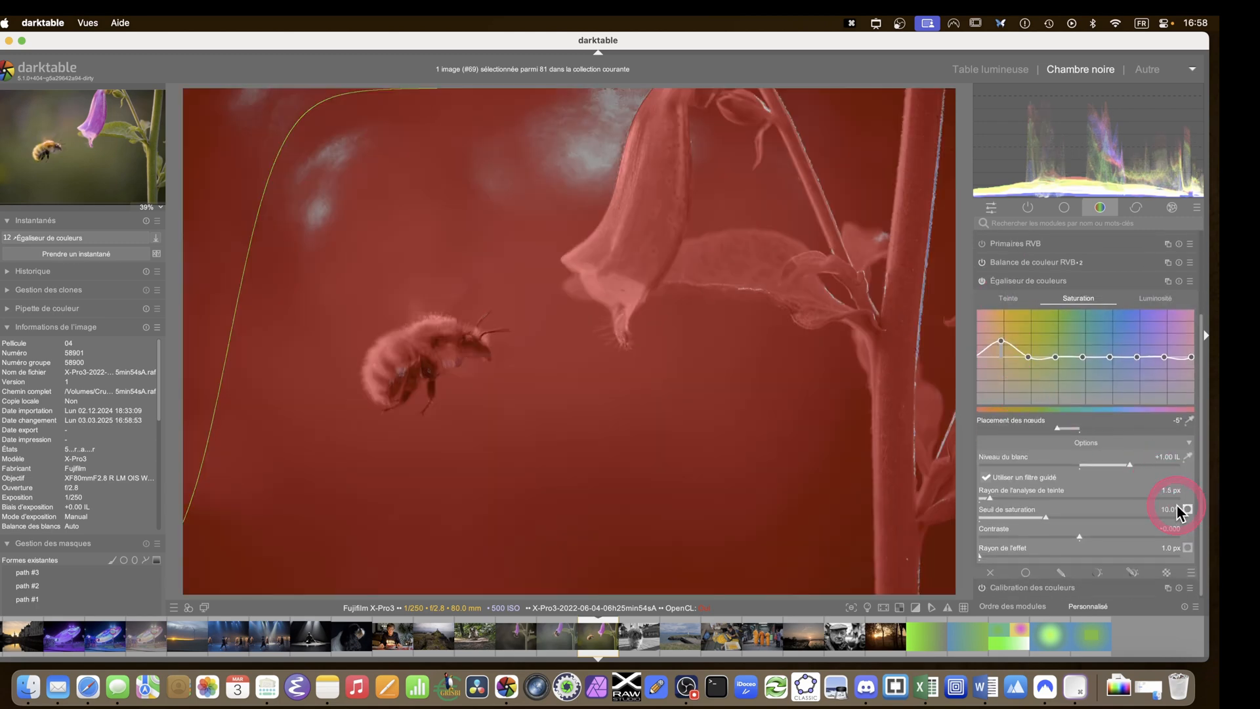
{"action": "left_click_drag", "start_coordinate": [1050, 519], "coordinate": [1155, 529]}
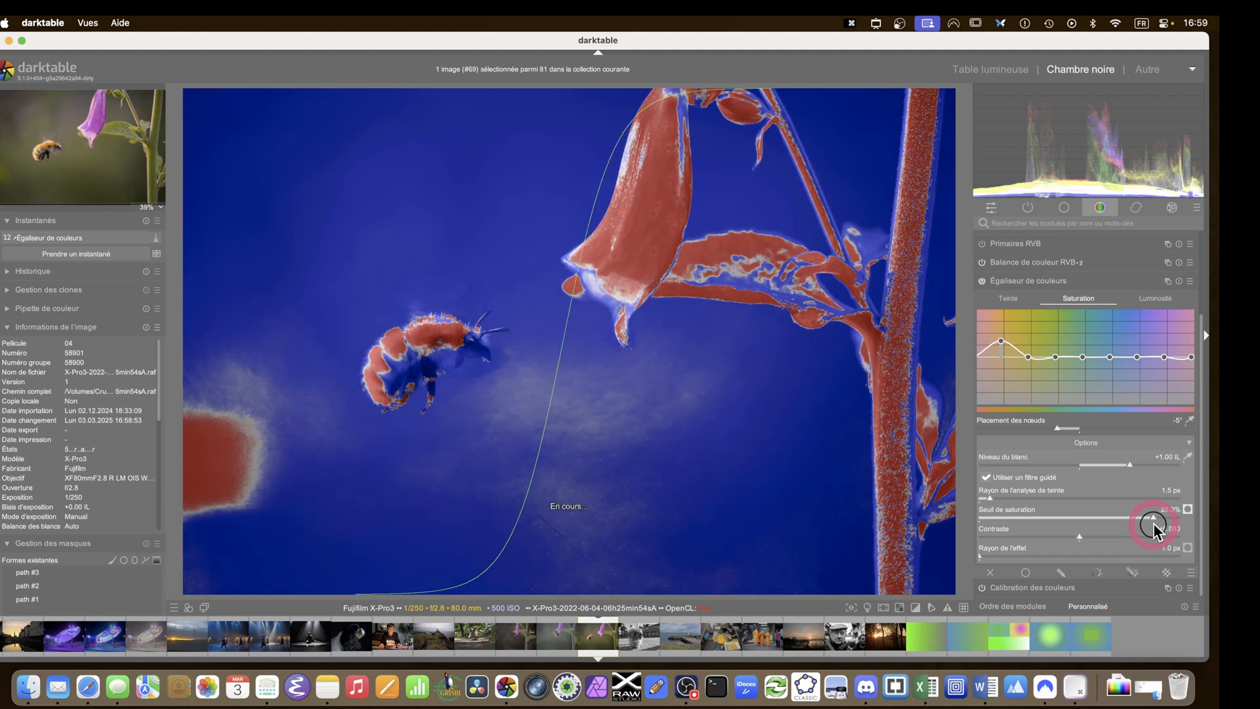
{"action": "left_click", "coordinate": [1188, 514]}
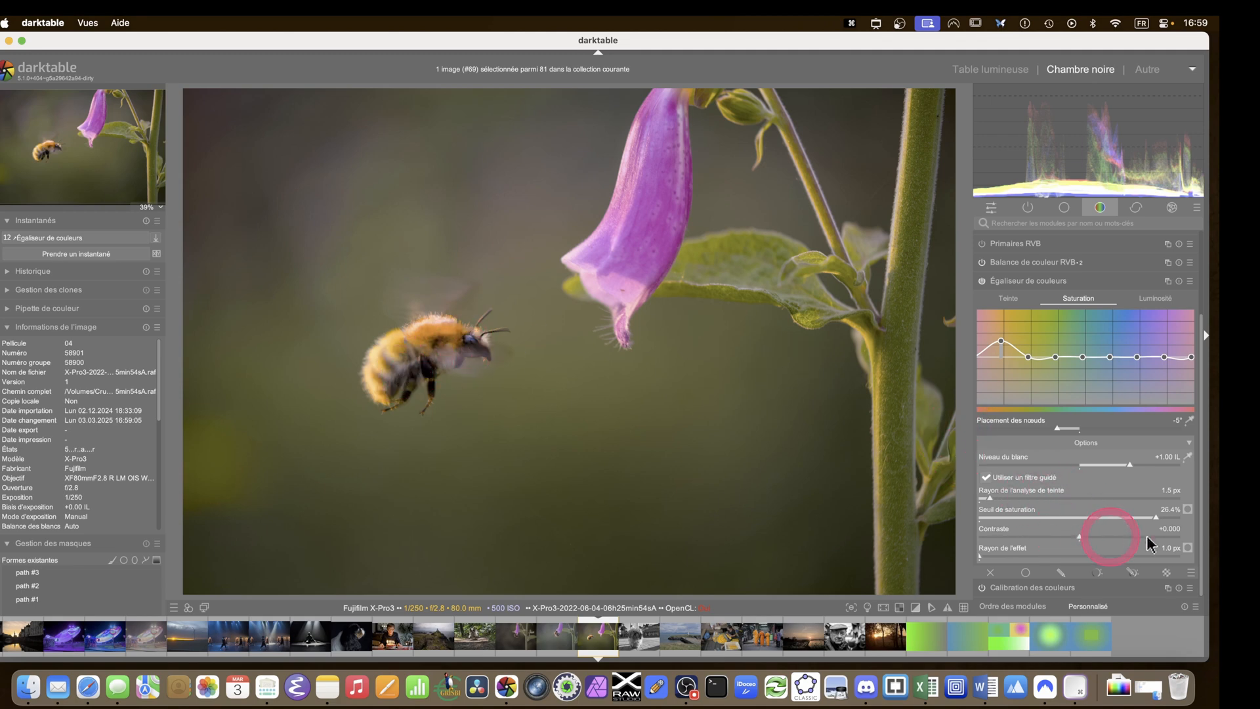
{"action": "left_click", "coordinate": [1190, 512]}
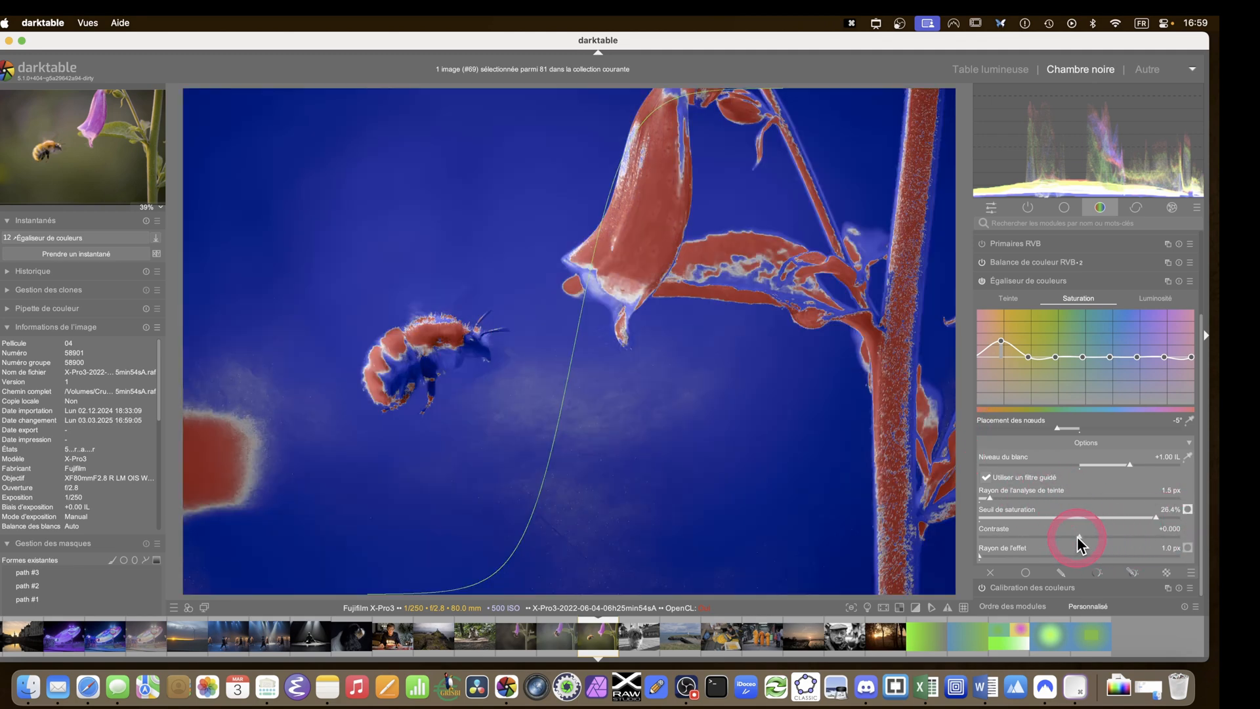
{"action": "left_click_drag", "start_coordinate": [1079, 538], "coordinate": [1017, 538]}
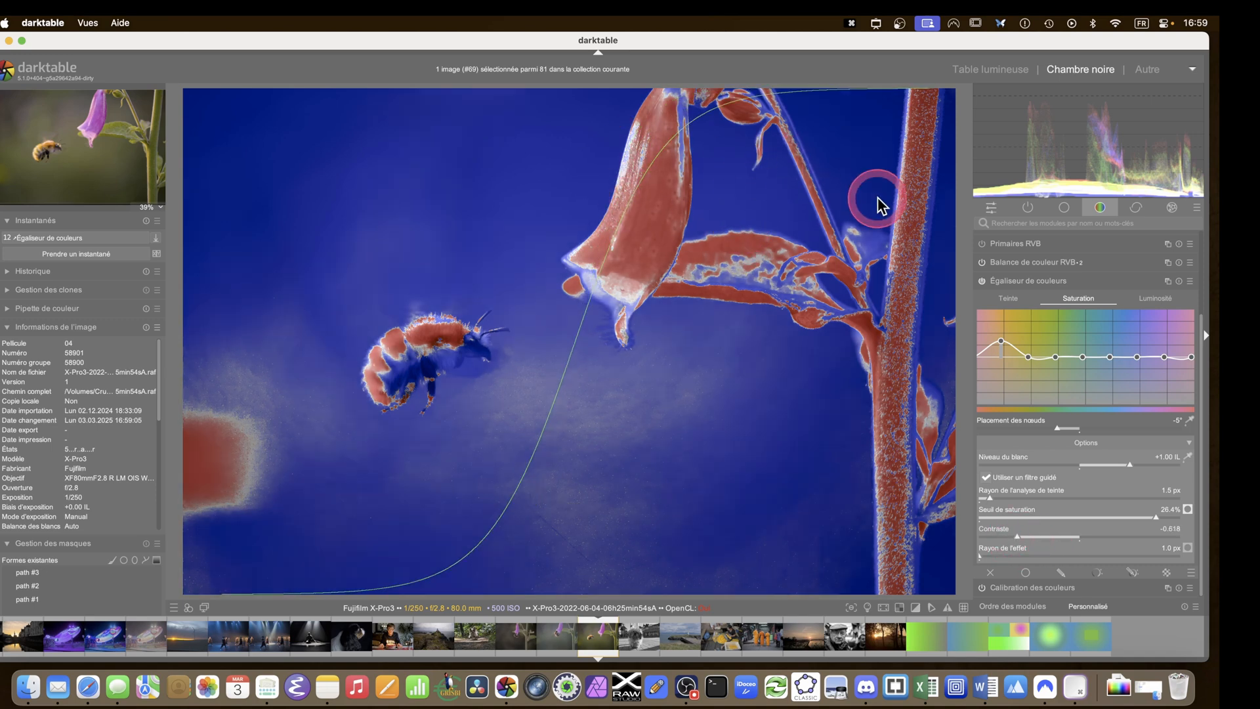
{"action": "left_click", "coordinate": [1188, 511]}
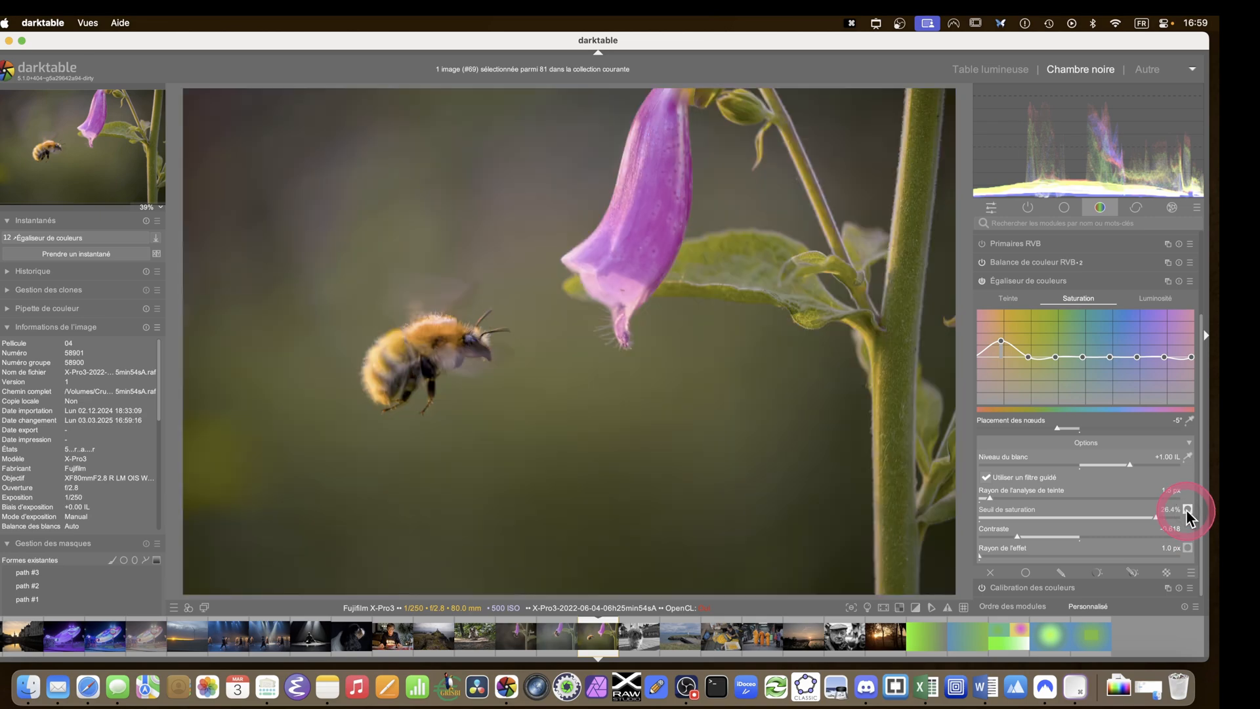
Try a hue analysis radius of 7.1 px on the bee at 100% zoom, and restore the radius to 1.5 px
{"action": "scroll", "coordinate": [405, 374], "scroll_direction": "up", "scroll_amount": 1}
{"action": "scroll", "coordinate": [405, 374], "scroll_direction": "up", "scroll_amount": 5}
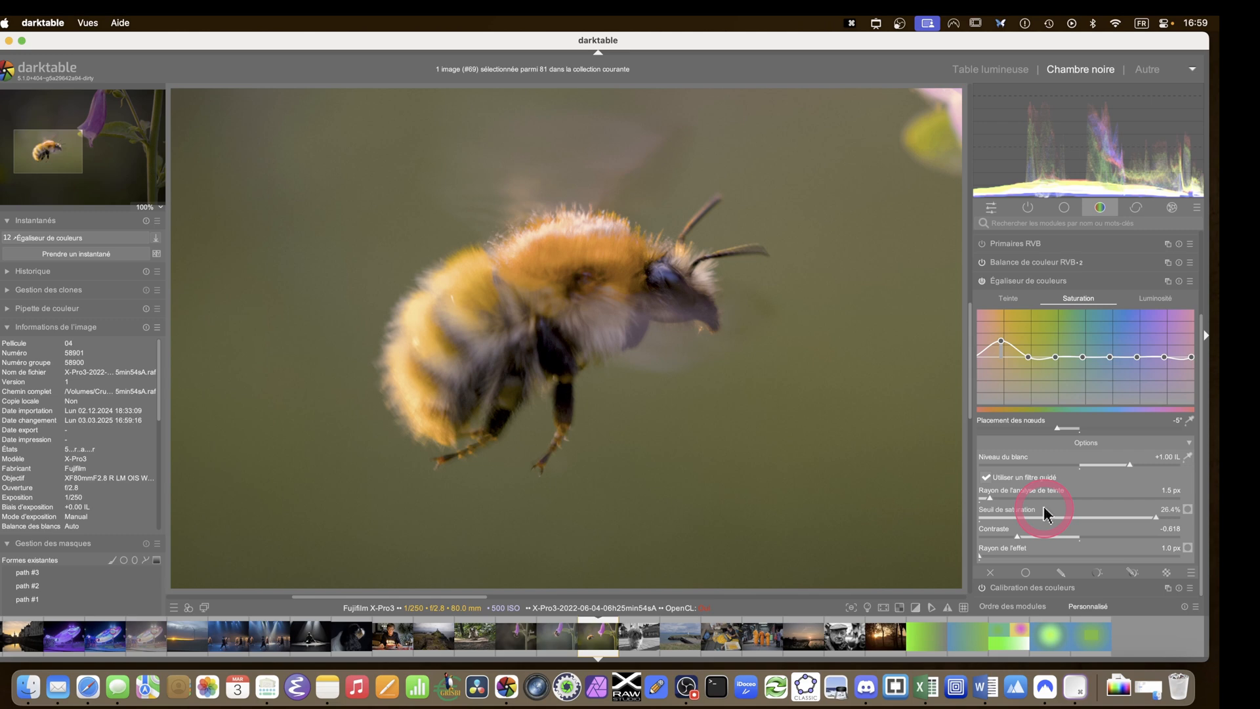
{"action": "left_click_drag", "start_coordinate": [995, 497], "coordinate": [1118, 498]}
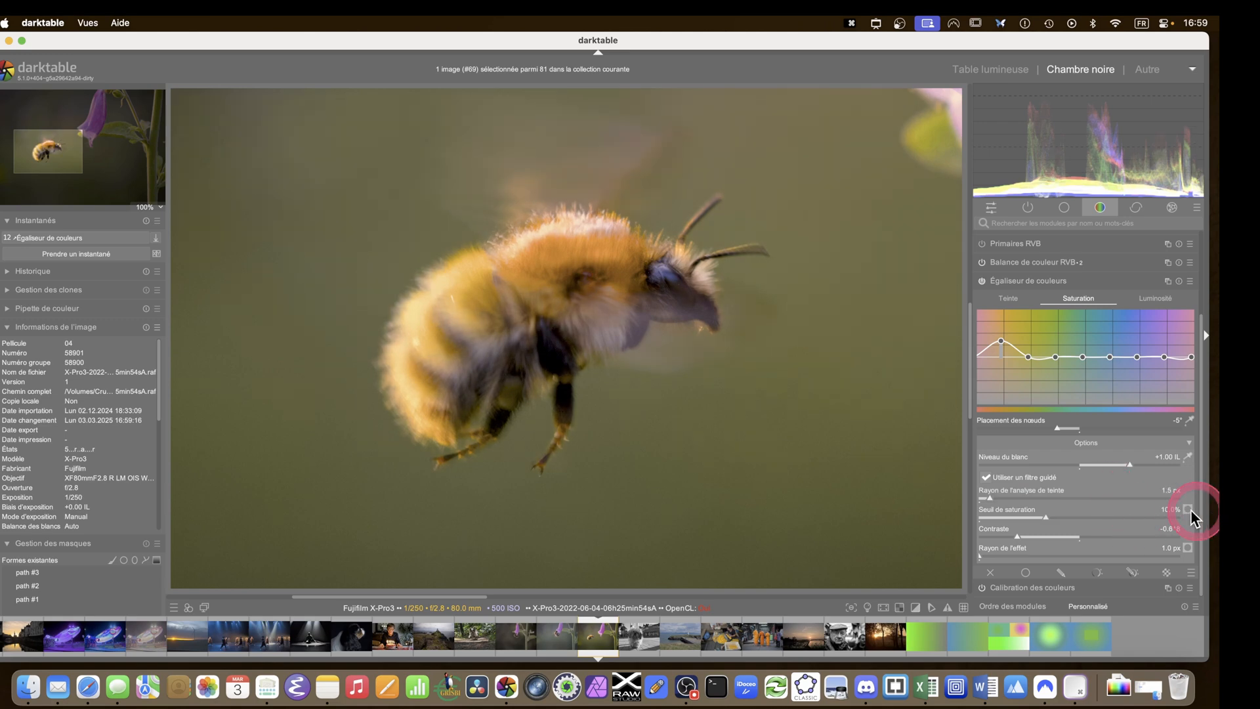
{"action": "key", "text": "super+z"}
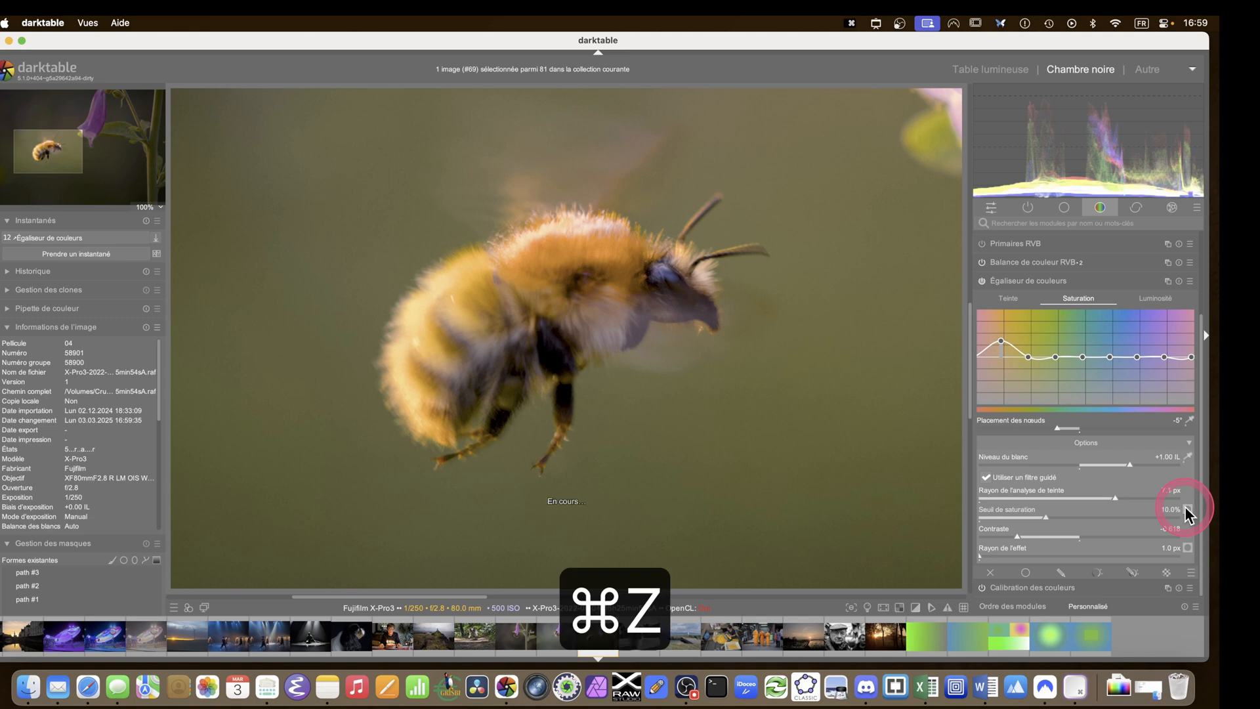
{"action": "key", "text": "super+z"}
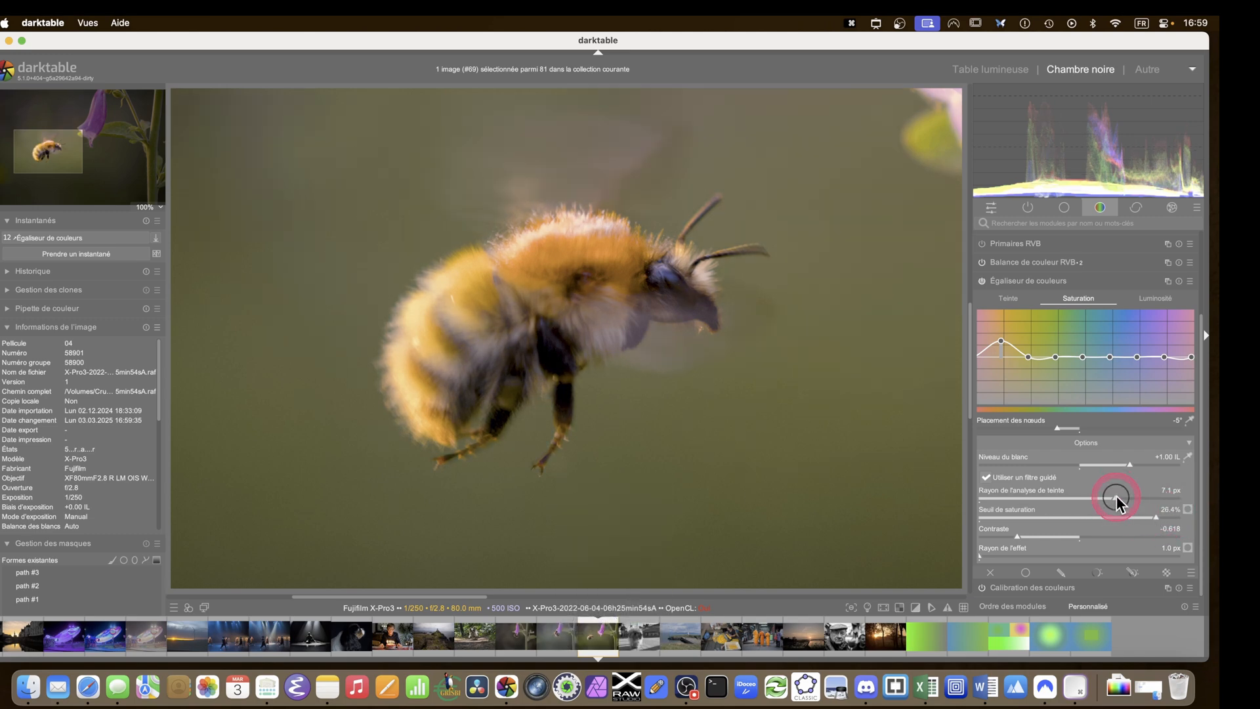
{"action": "left_click_drag", "start_coordinate": [1116, 498], "coordinate": [1021, 498]}
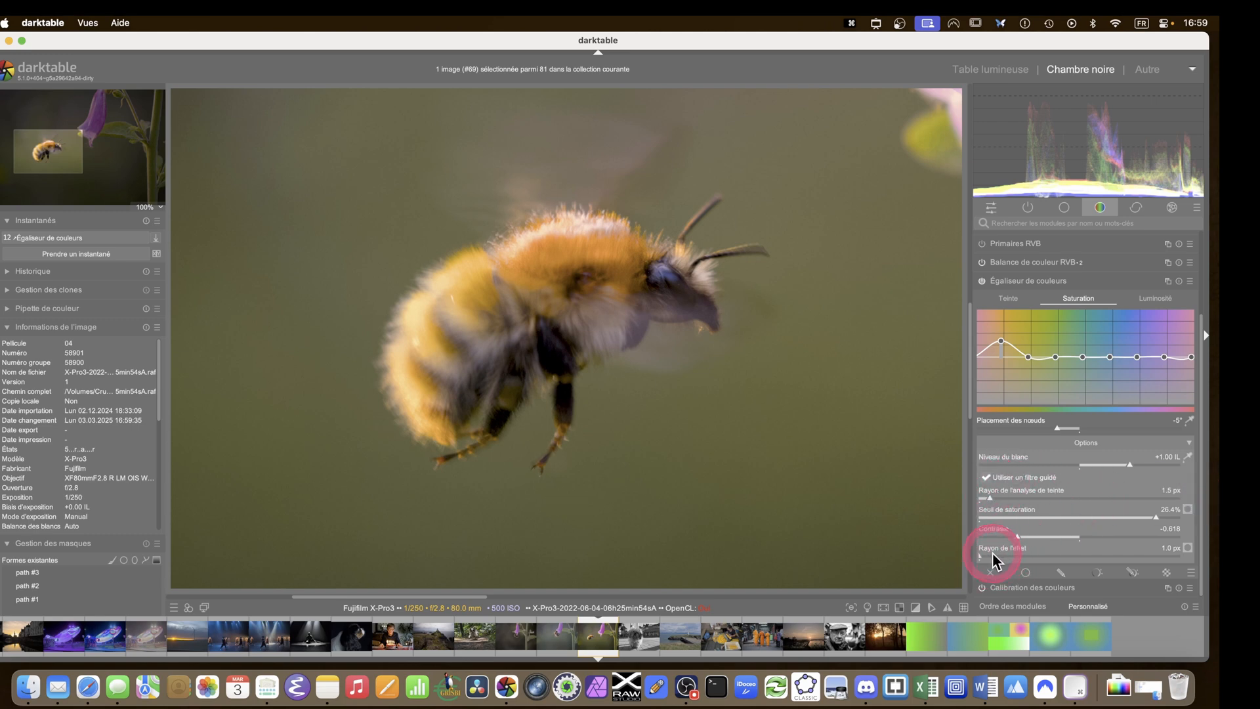
Set the effect radius to 119.9 px and compare the whole photo with the color equalizer off and on
{"action": "left_click_drag", "start_coordinate": [982, 561], "coordinate": [1169, 560]}
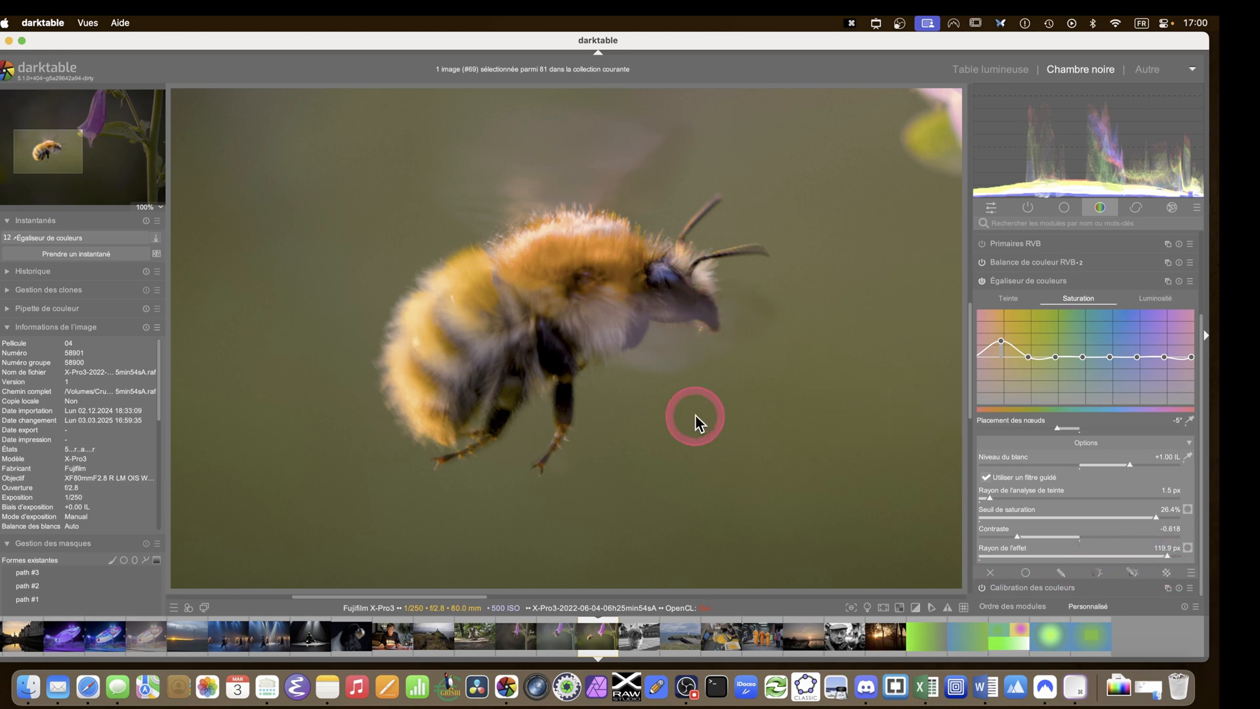
{"action": "scroll", "coordinate": [691, 413], "scroll_direction": "down", "scroll_amount": 3}
{"action": "scroll", "coordinate": [691, 413], "scroll_direction": "down", "scroll_amount": 1}
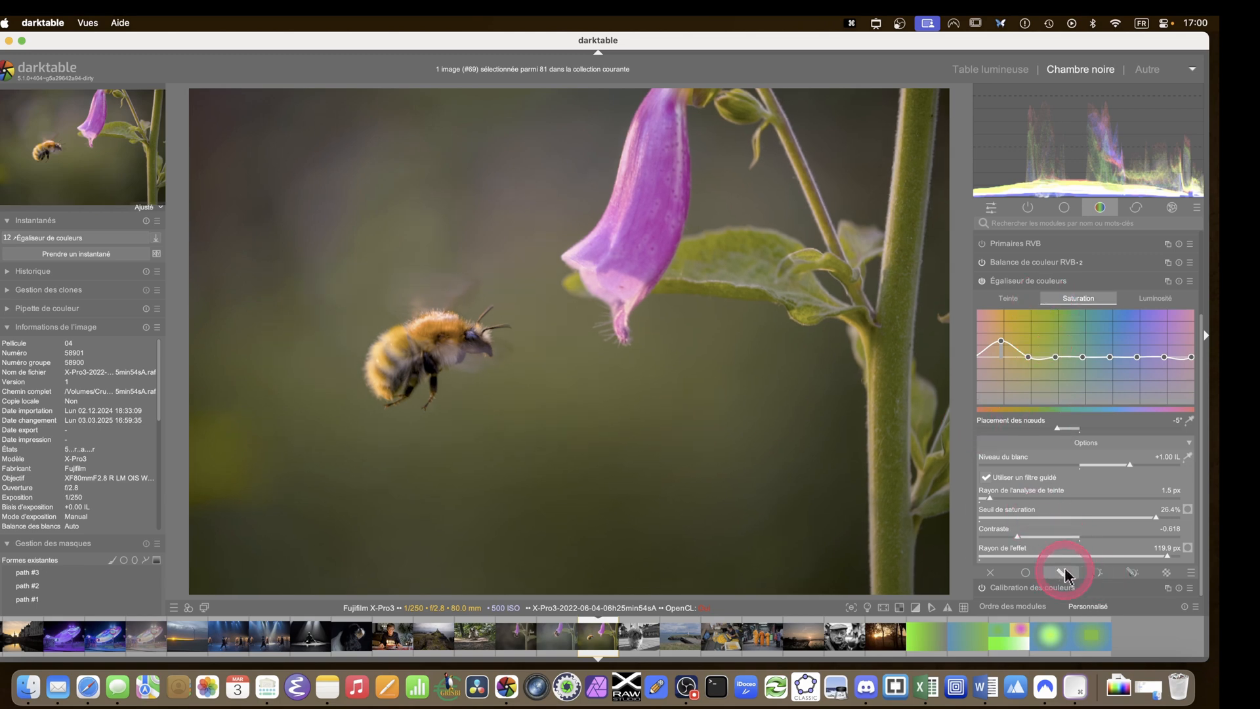
{"action": "left_click", "coordinate": [983, 281]}
{"action": "left_click", "coordinate": [983, 281]}
{"action": "left_click", "coordinate": [983, 281]}
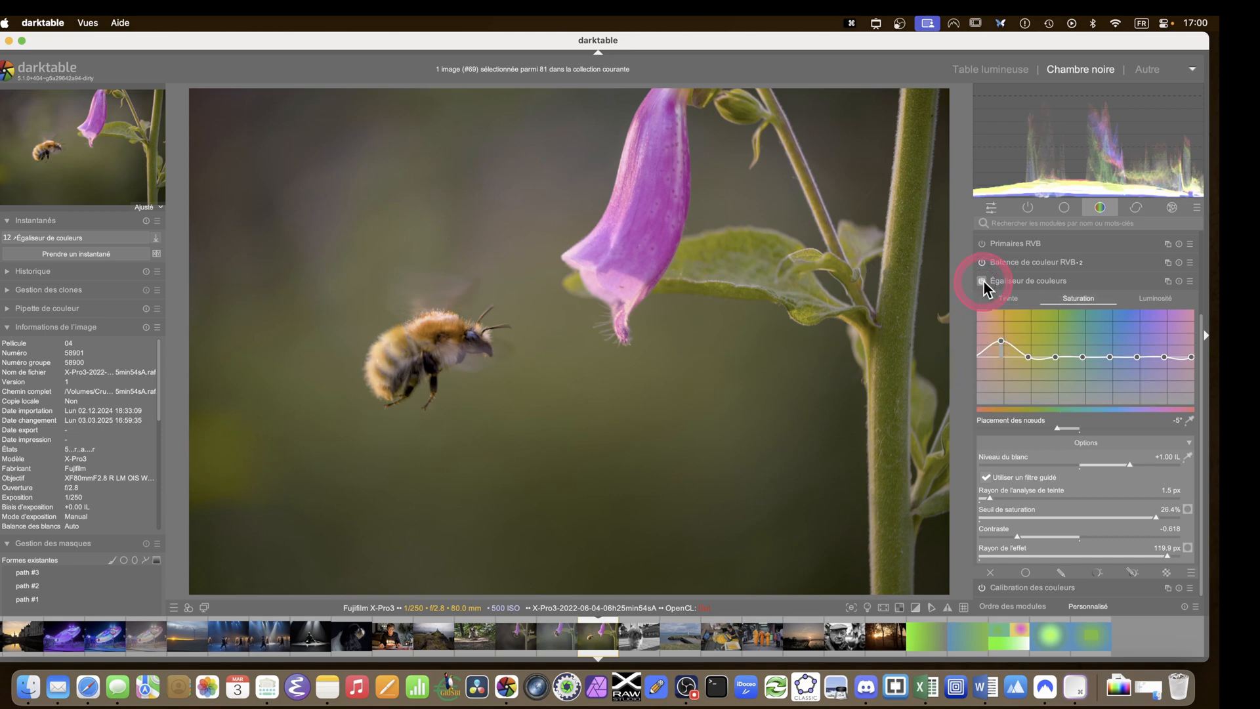
{"action": "left_click", "coordinate": [809, 262]}
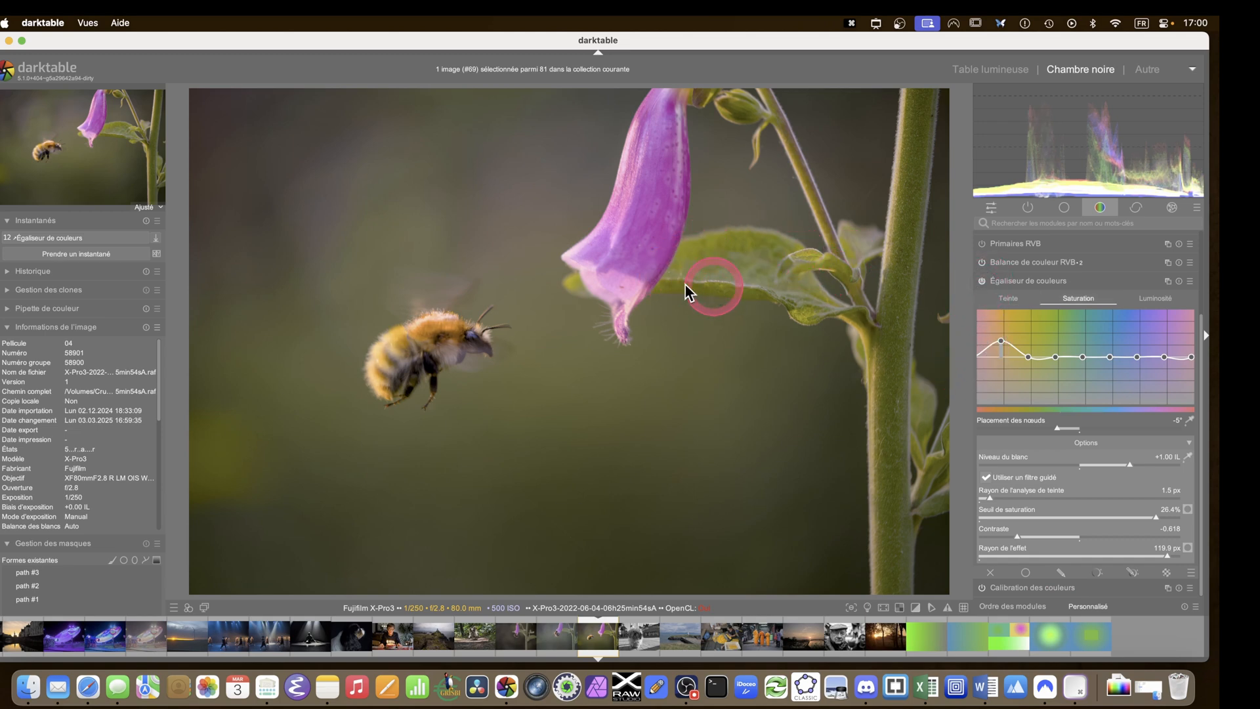
{"action": "left_click", "coordinate": [984, 280]}
{"action": "left_click", "coordinate": [984, 280]}
{"action": "left_click", "coordinate": [983, 280]}
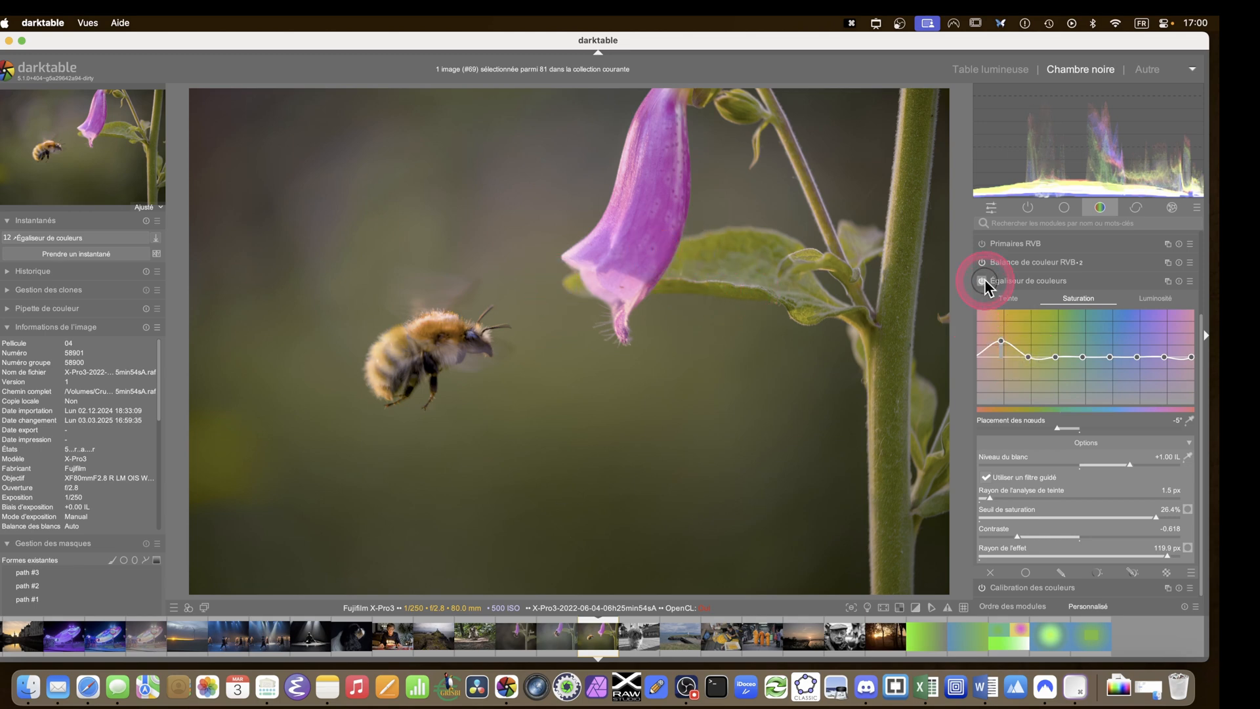
{"action": "left_click", "coordinate": [984, 280]}
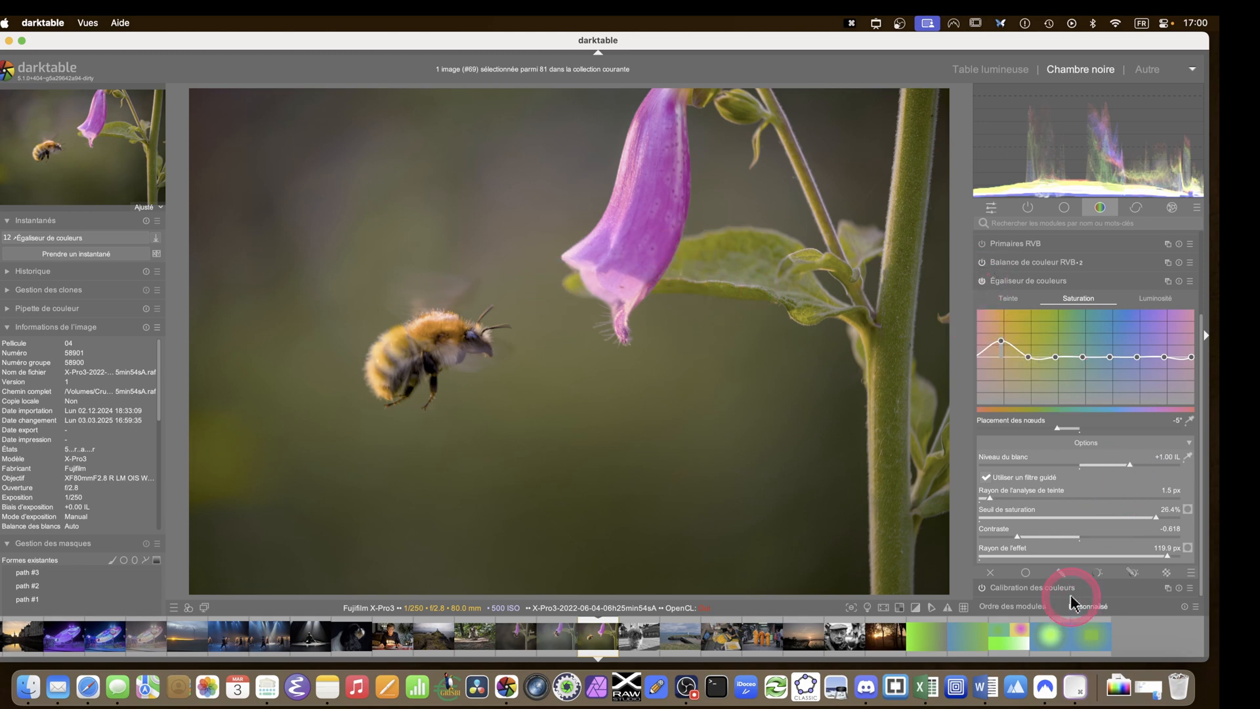
Limit the color equalizer with a drawn mask, tracing a closed four-node path loosely around the bee
{"action": "left_click", "coordinate": [1061, 572]}
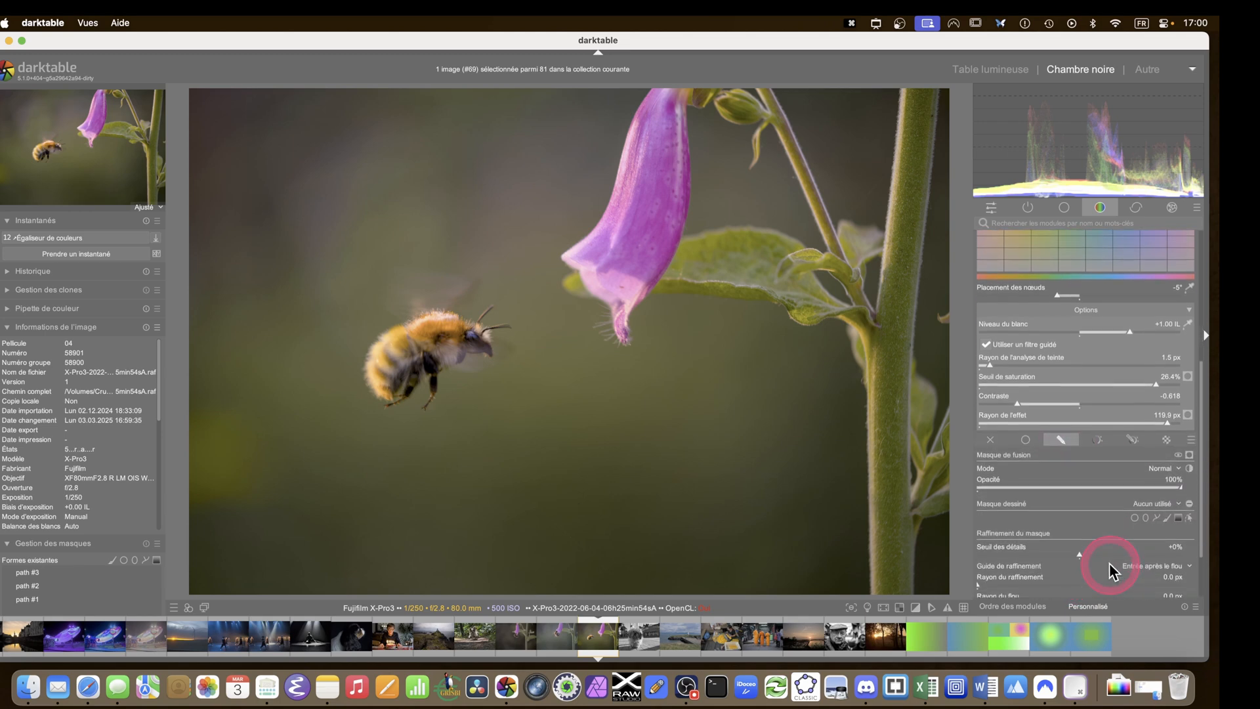
{"action": "left_click", "coordinate": [1155, 513]}
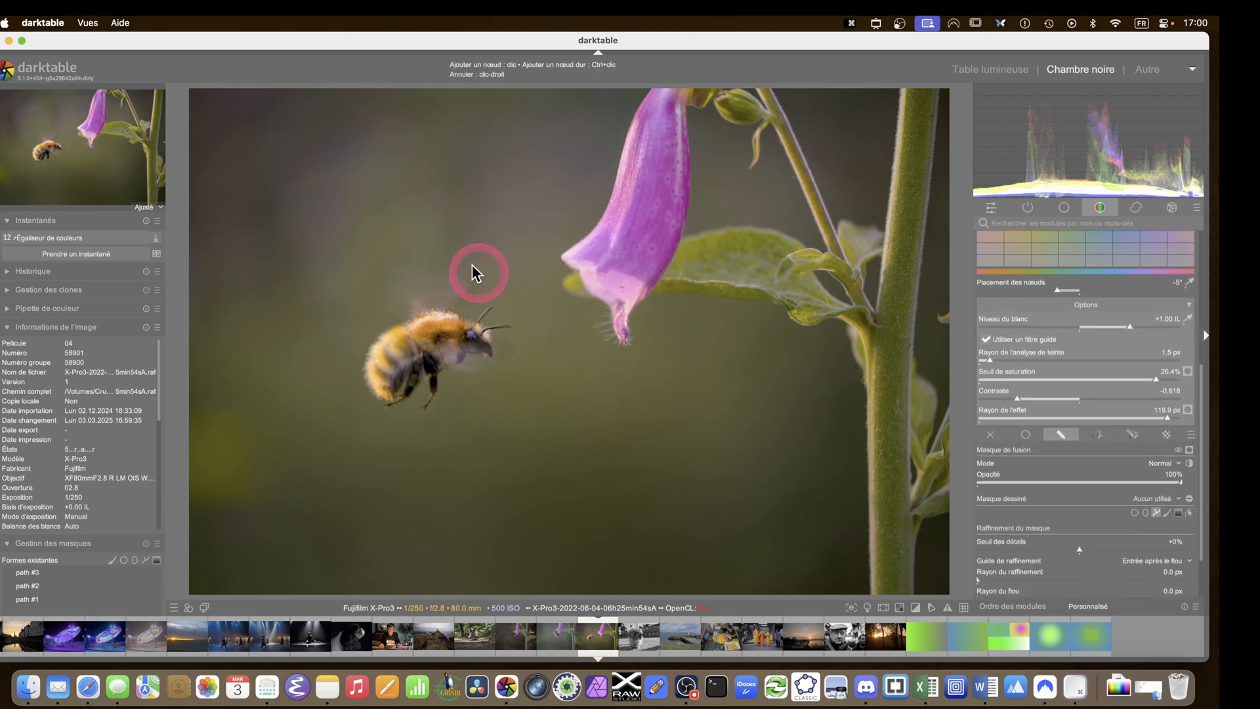
{"action": "left_click", "coordinate": [422, 233]}
{"action": "left_click", "coordinate": [264, 423]}
{"action": "left_click", "coordinate": [490, 487]}
{"action": "left_click", "coordinate": [554, 346]}
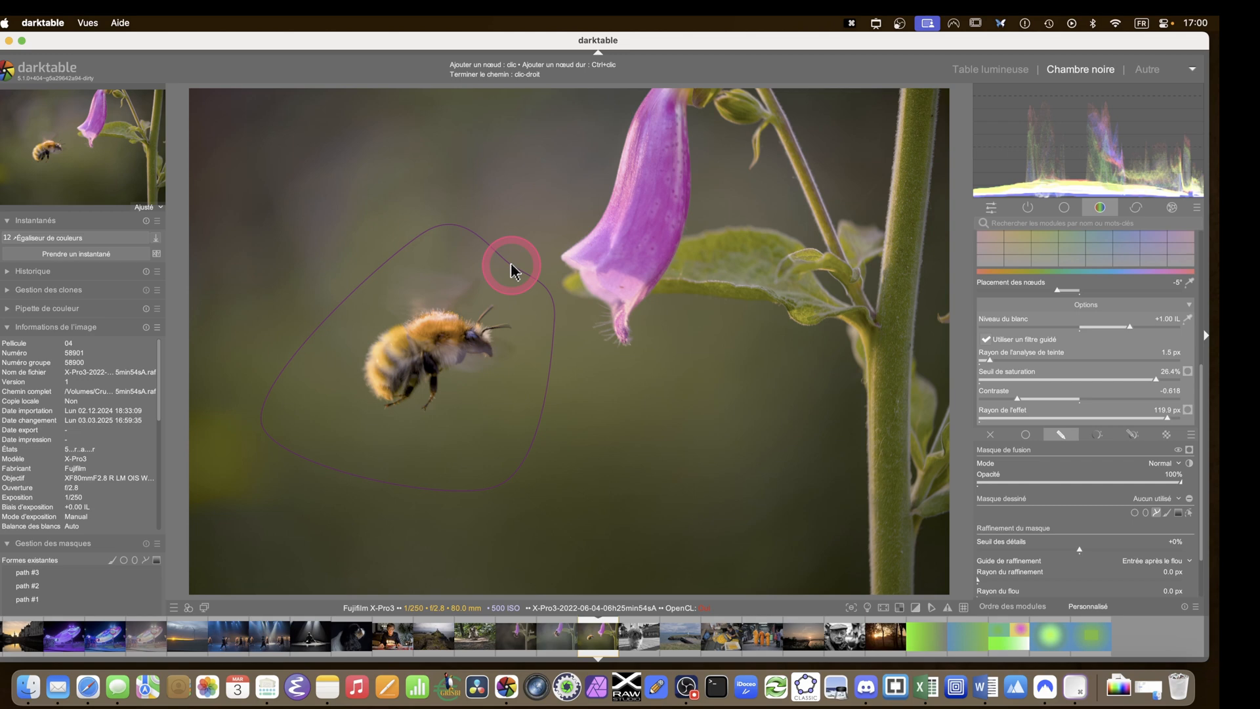
{"action": "right_click", "coordinate": [652, 441]}
Compare the photo with the masked color equalizer off and on, leaving the module enabled
{"action": "scroll", "coordinate": [1061, 402], "scroll_direction": "up", "scroll_amount": 5}
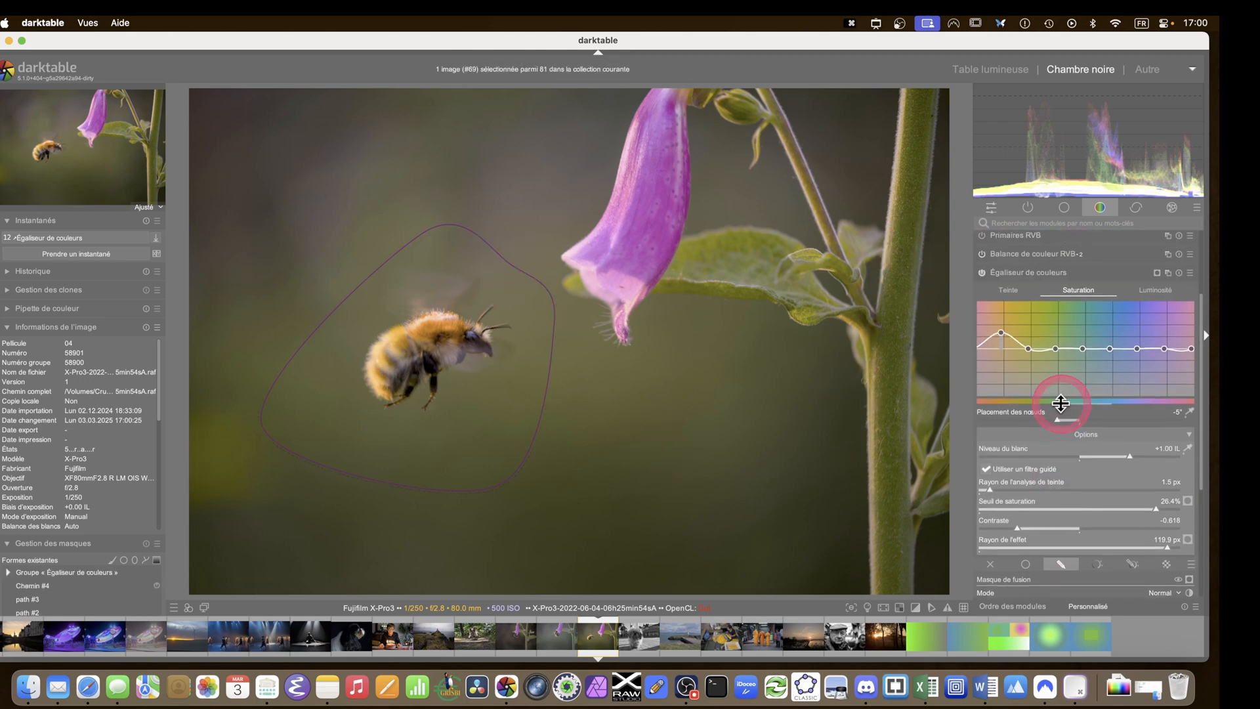
{"action": "left_click", "coordinate": [985, 271]}
{"action": "left_click", "coordinate": [984, 271]}
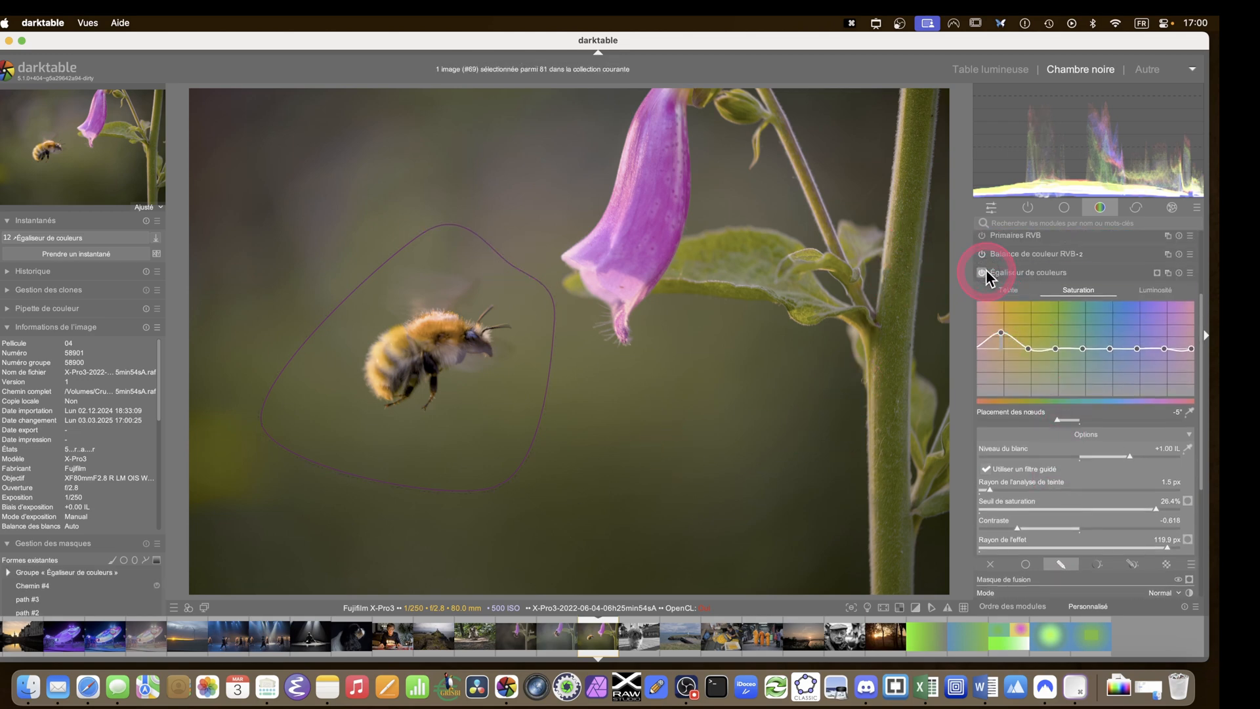
{"action": "left_click", "coordinate": [985, 271]}
{"action": "left_click", "coordinate": [984, 271]}
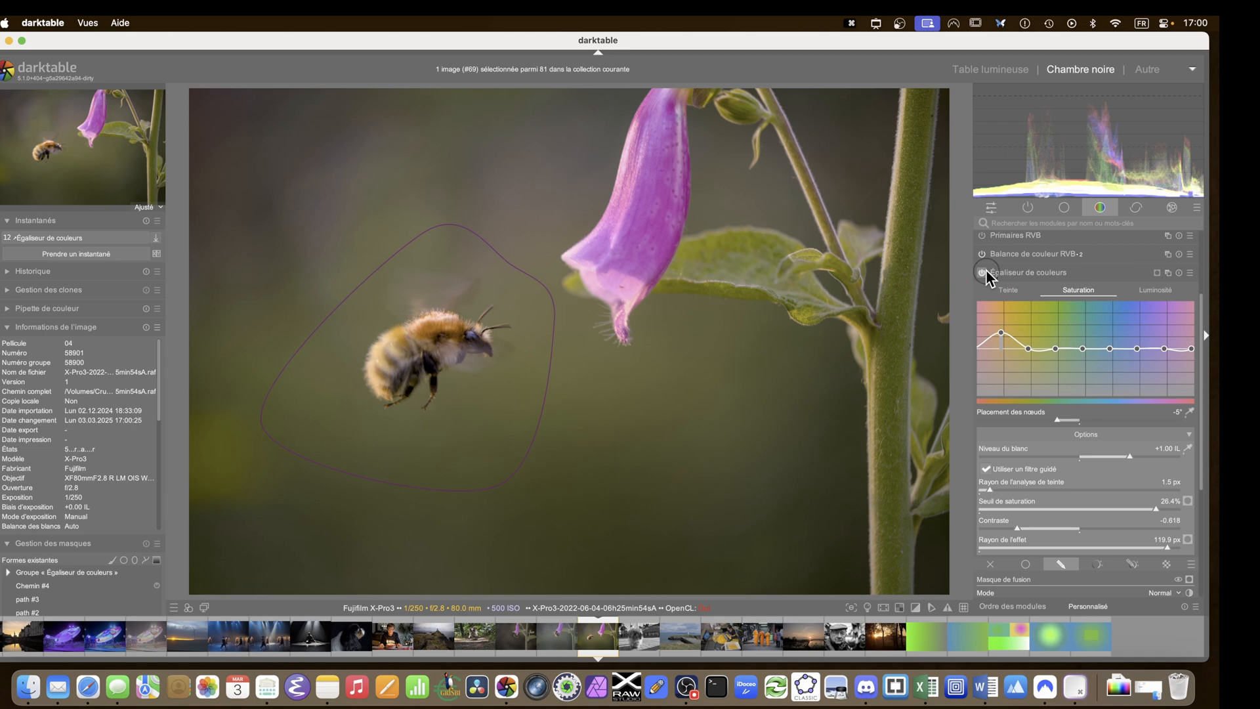
{"action": "left_click", "coordinate": [984, 271]}
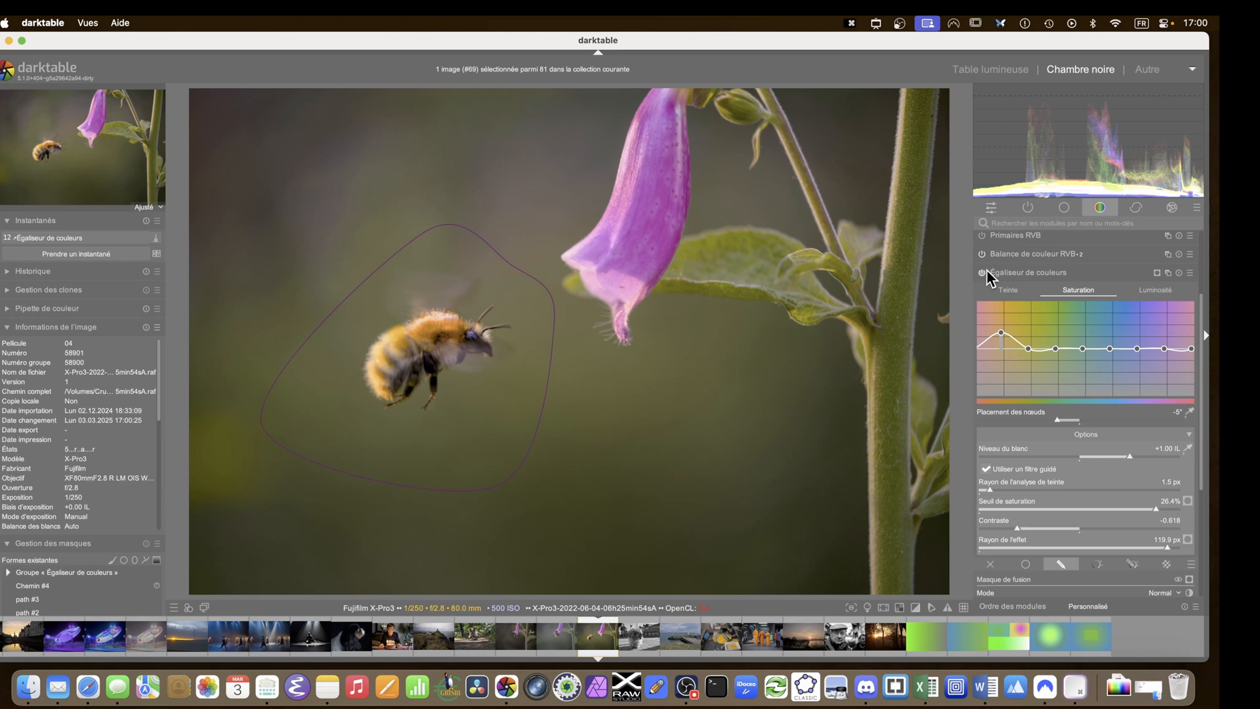
{"action": "left_click", "coordinate": [991, 275]}
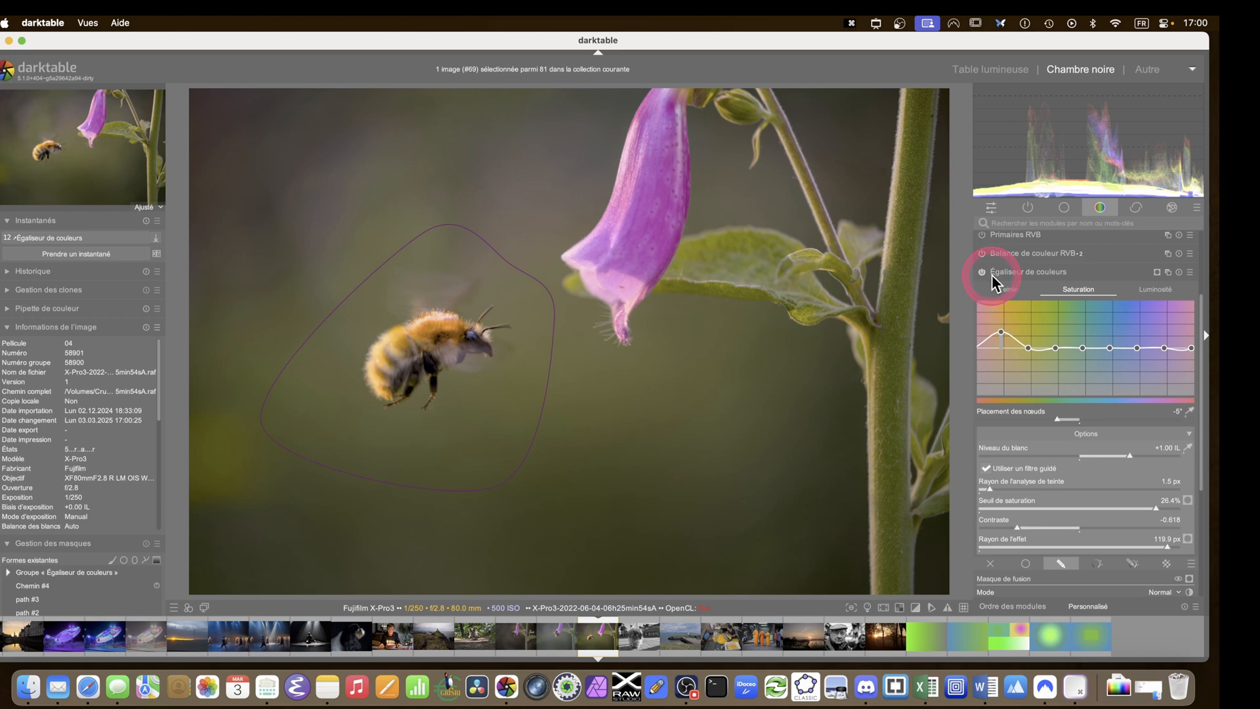